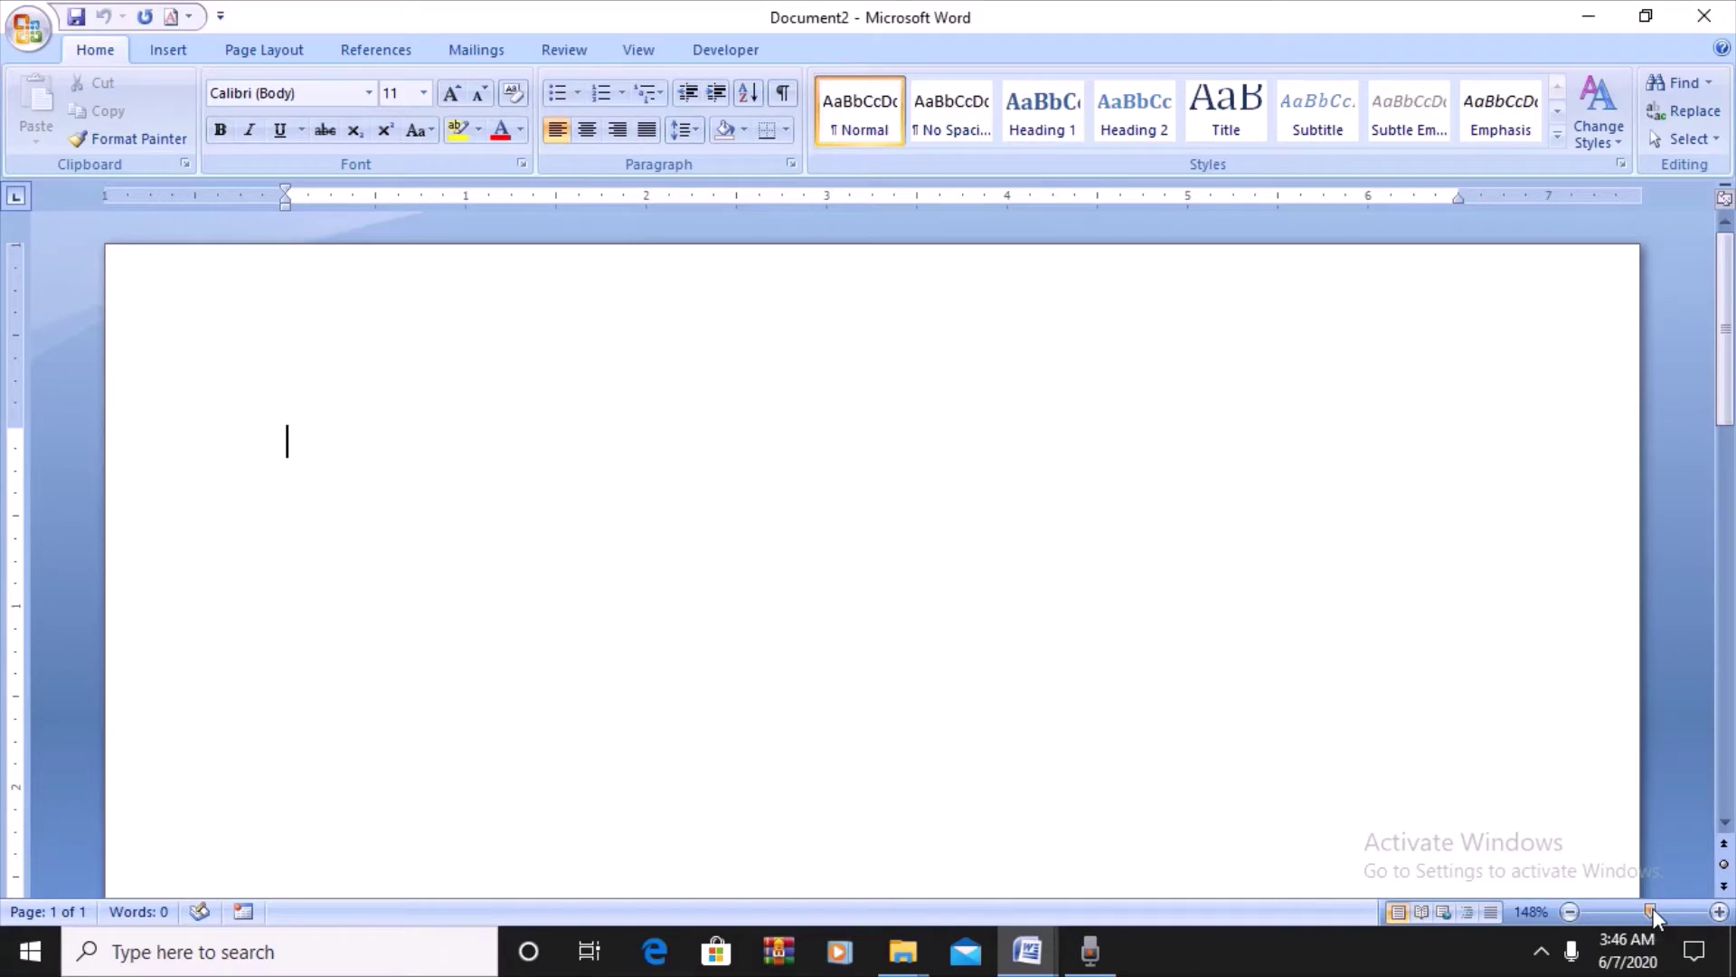
- Toggle the page zoom between 100% and 148%
{"action": "left_click", "coordinate": [1654, 916]}
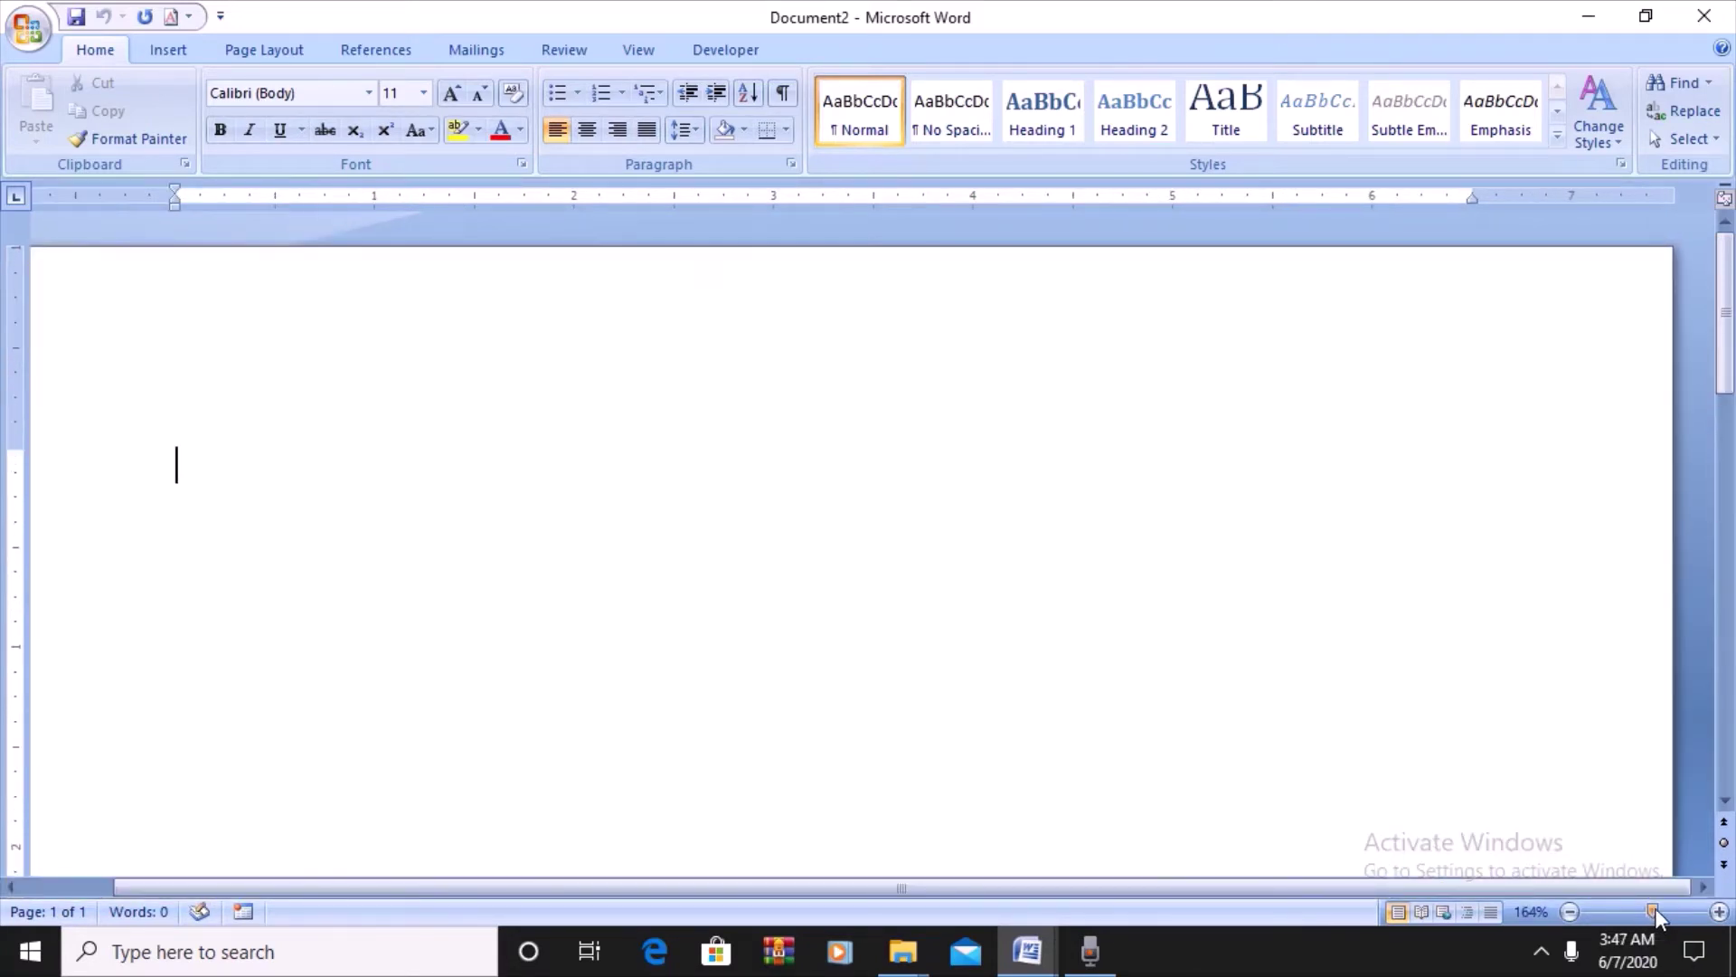
{"action": "left_click", "coordinate": [1655, 916]}
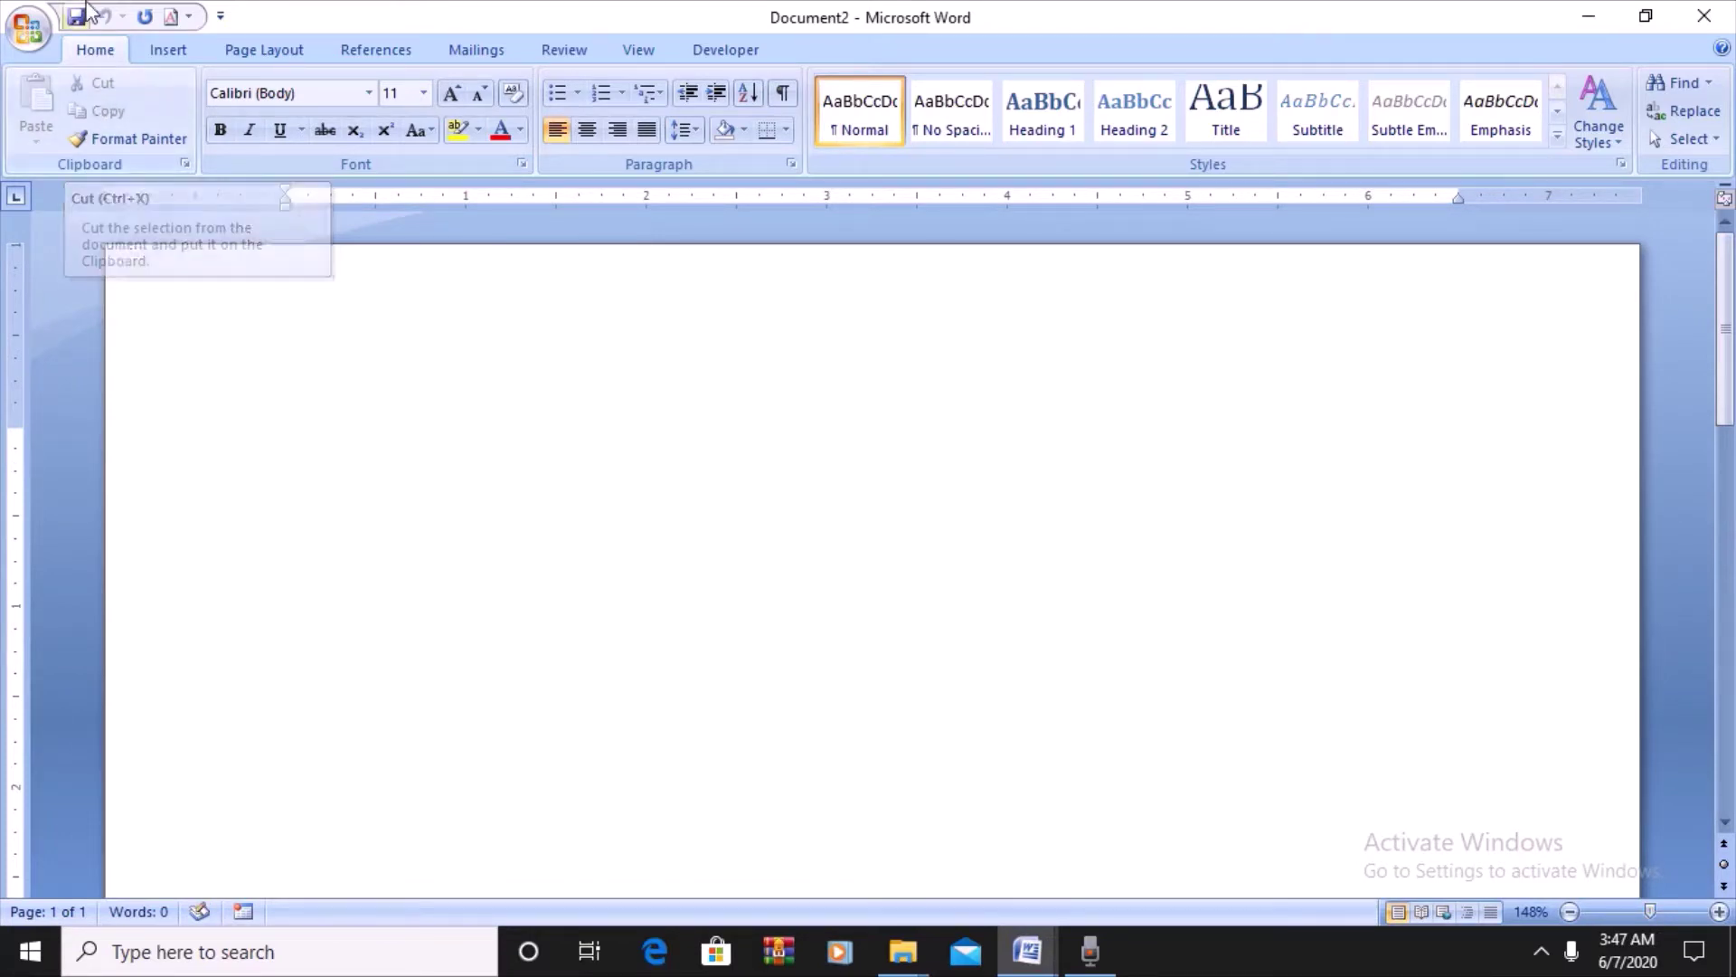
{"action": "left_click", "coordinate": [166, 51]}
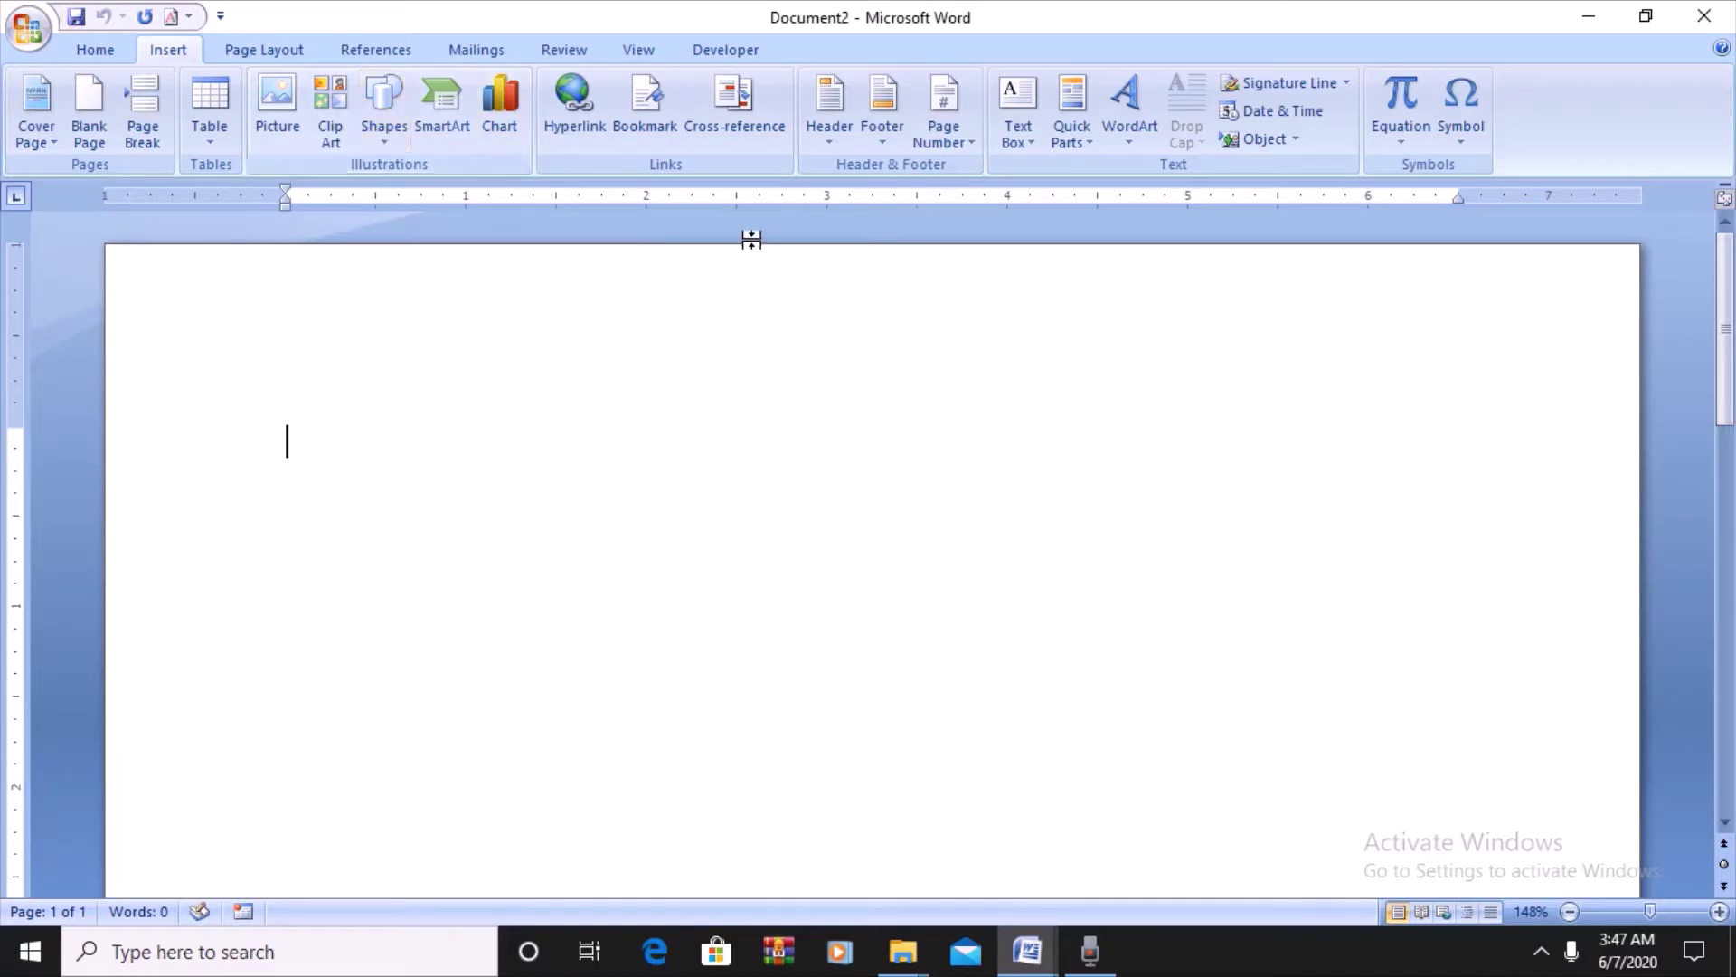
{"action": "left_click", "coordinate": [95, 49]}
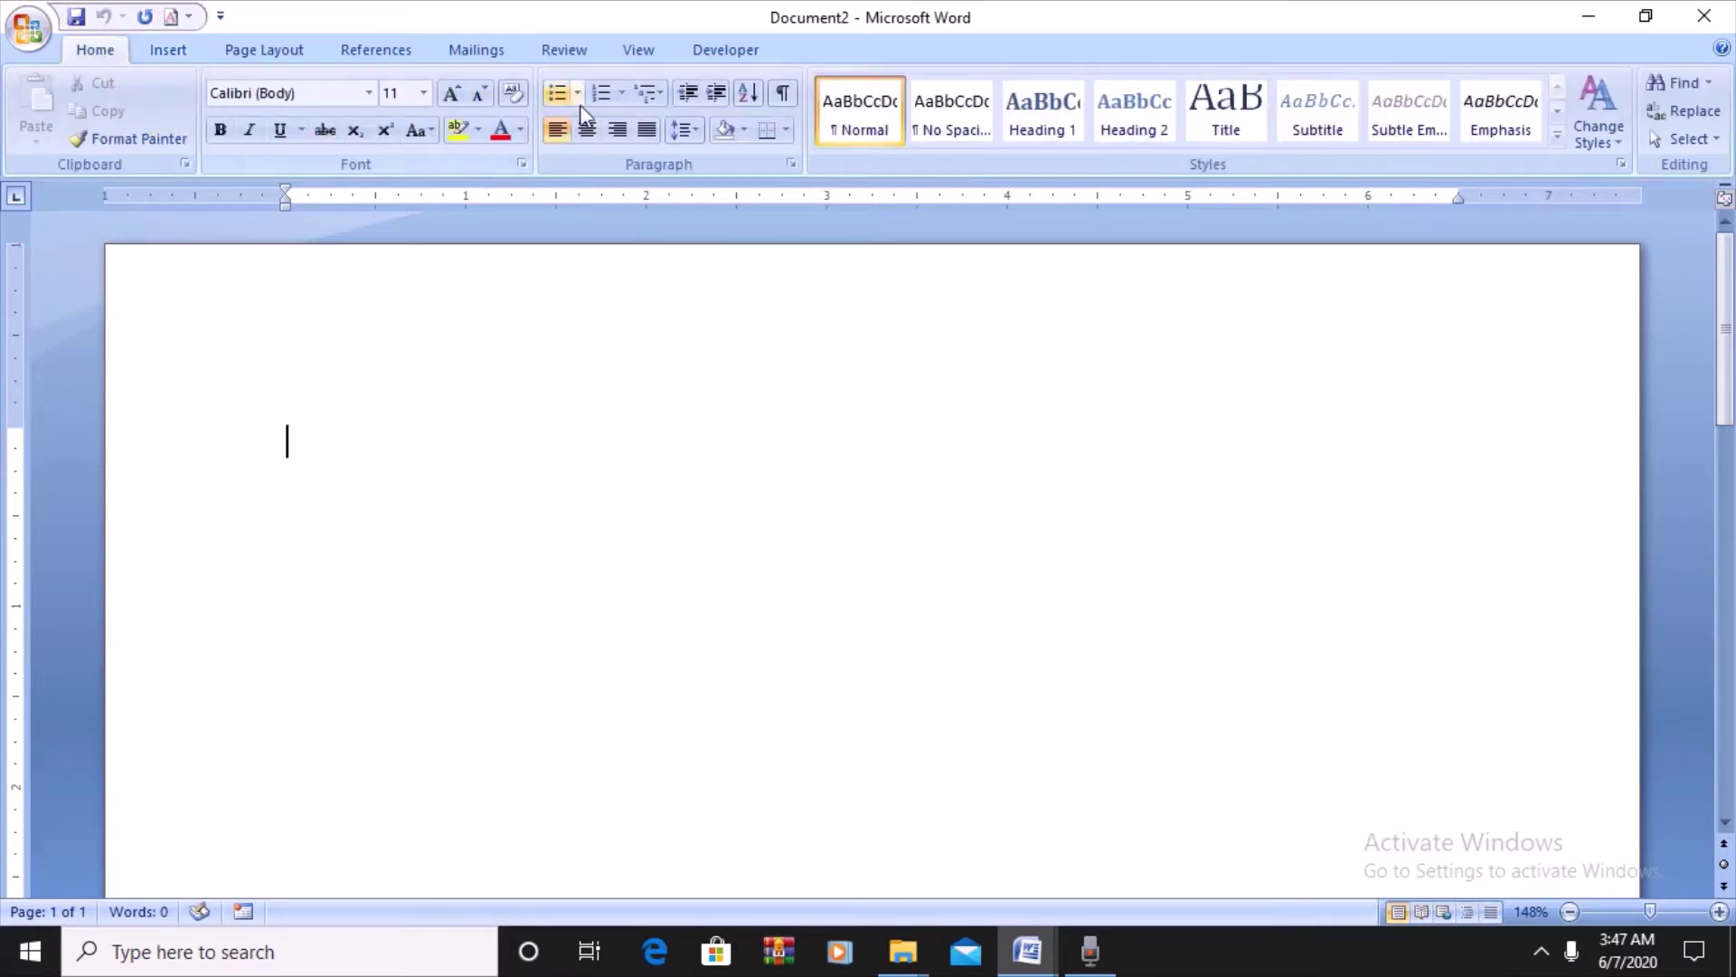
- Try a bottom paragraph border, remove it, and bring up Borders and Shading
{"action": "left_click", "coordinate": [767, 129]}
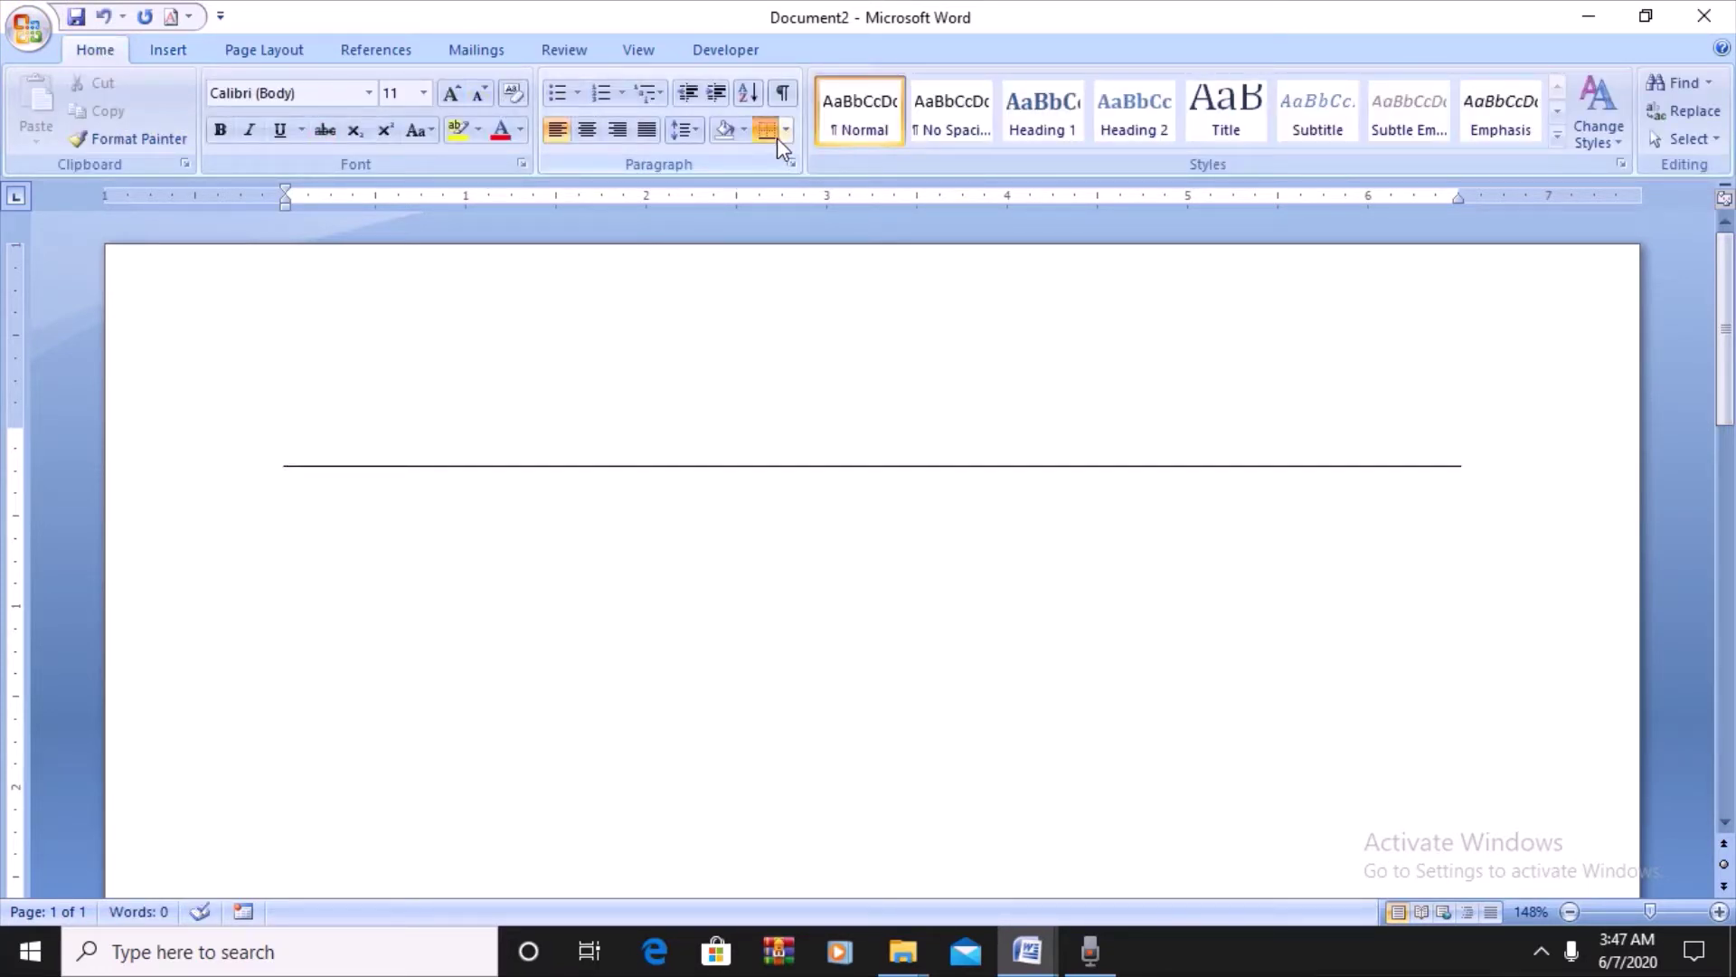
{"action": "left_click", "coordinate": [785, 132]}
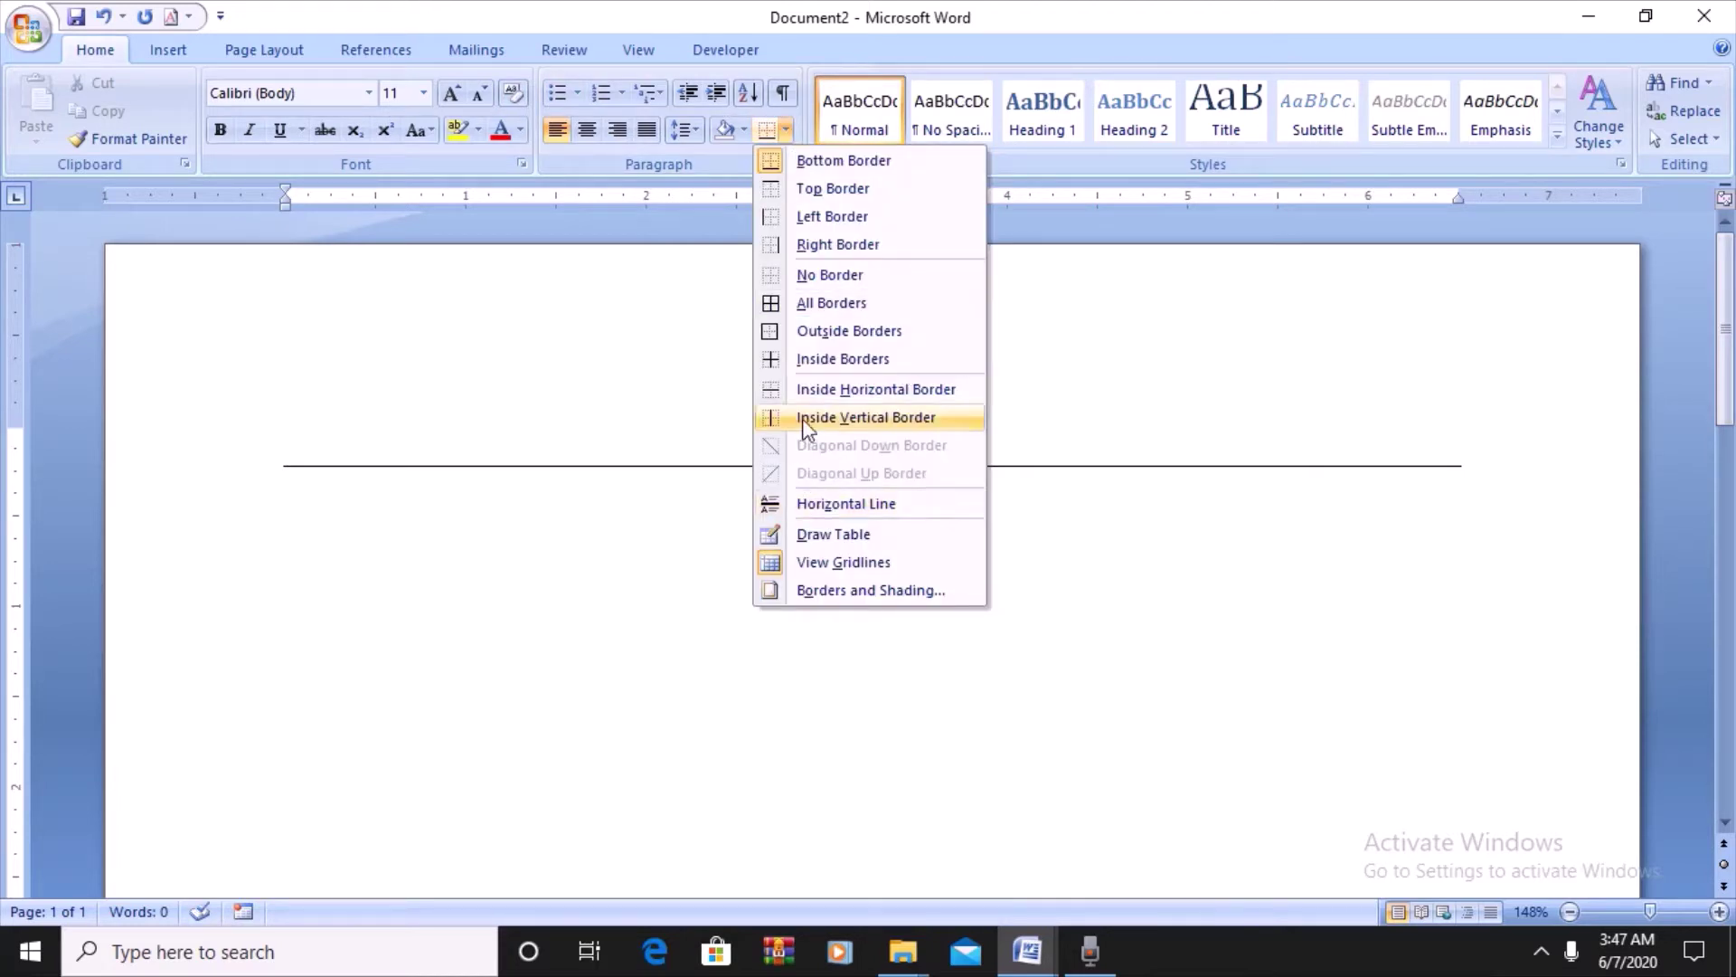
{"action": "left_click", "coordinate": [825, 276]}
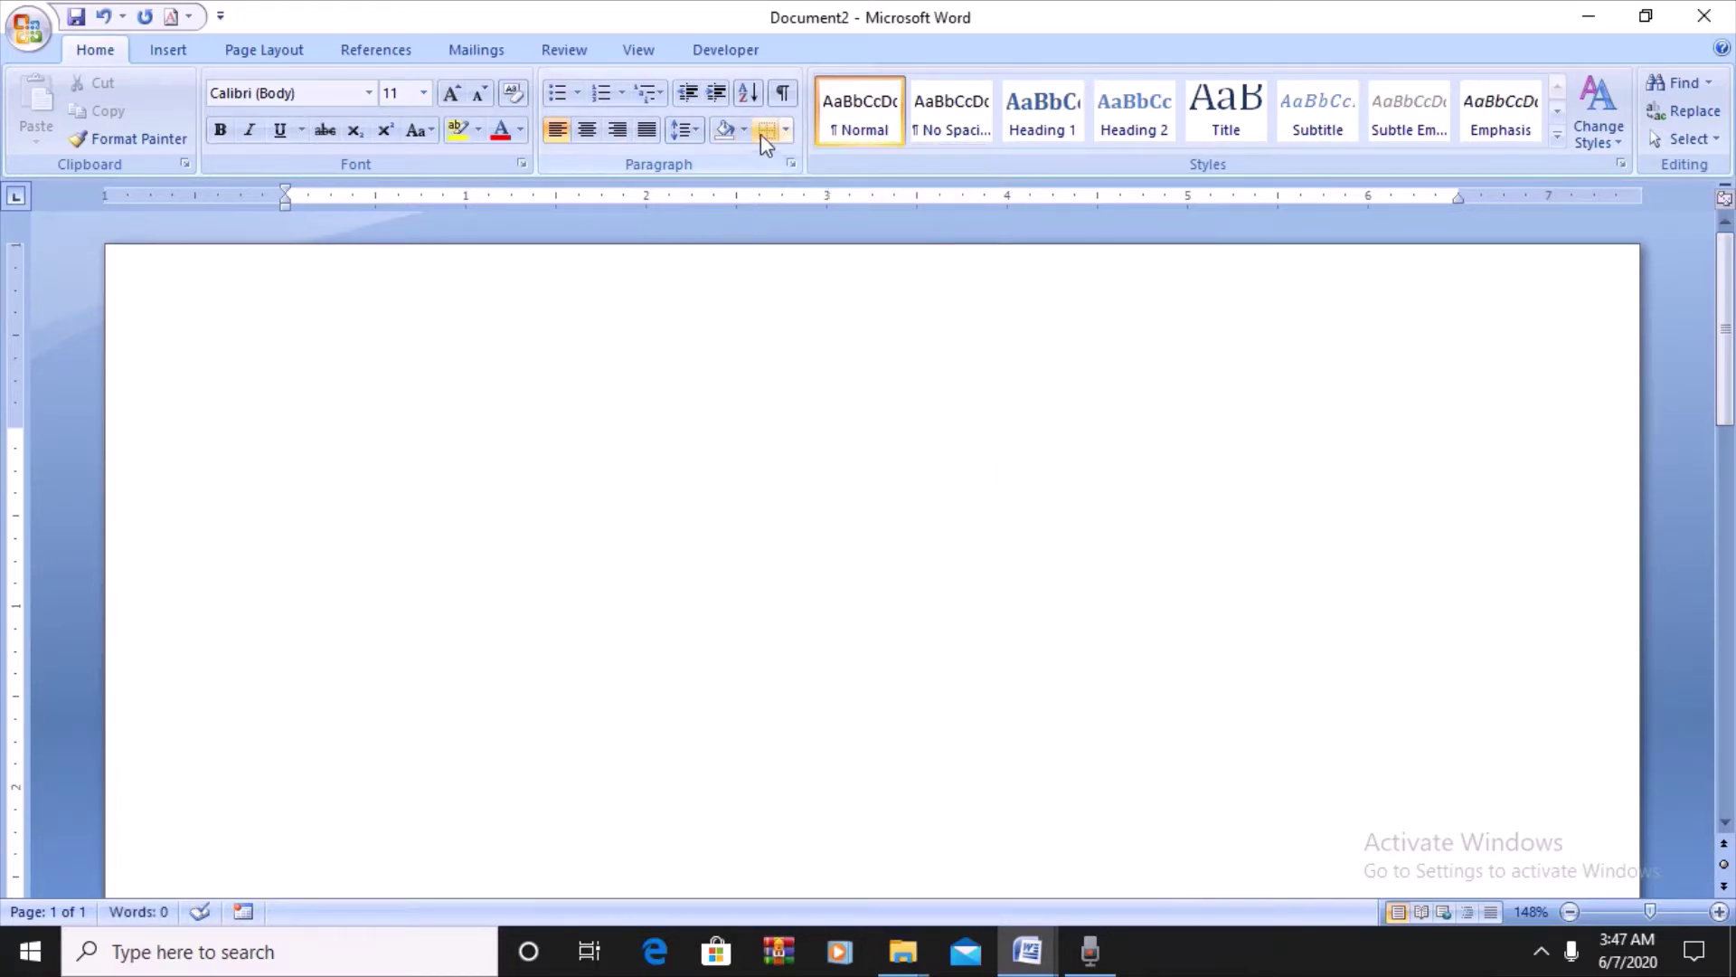
{"action": "left_click", "coordinate": [785, 131]}
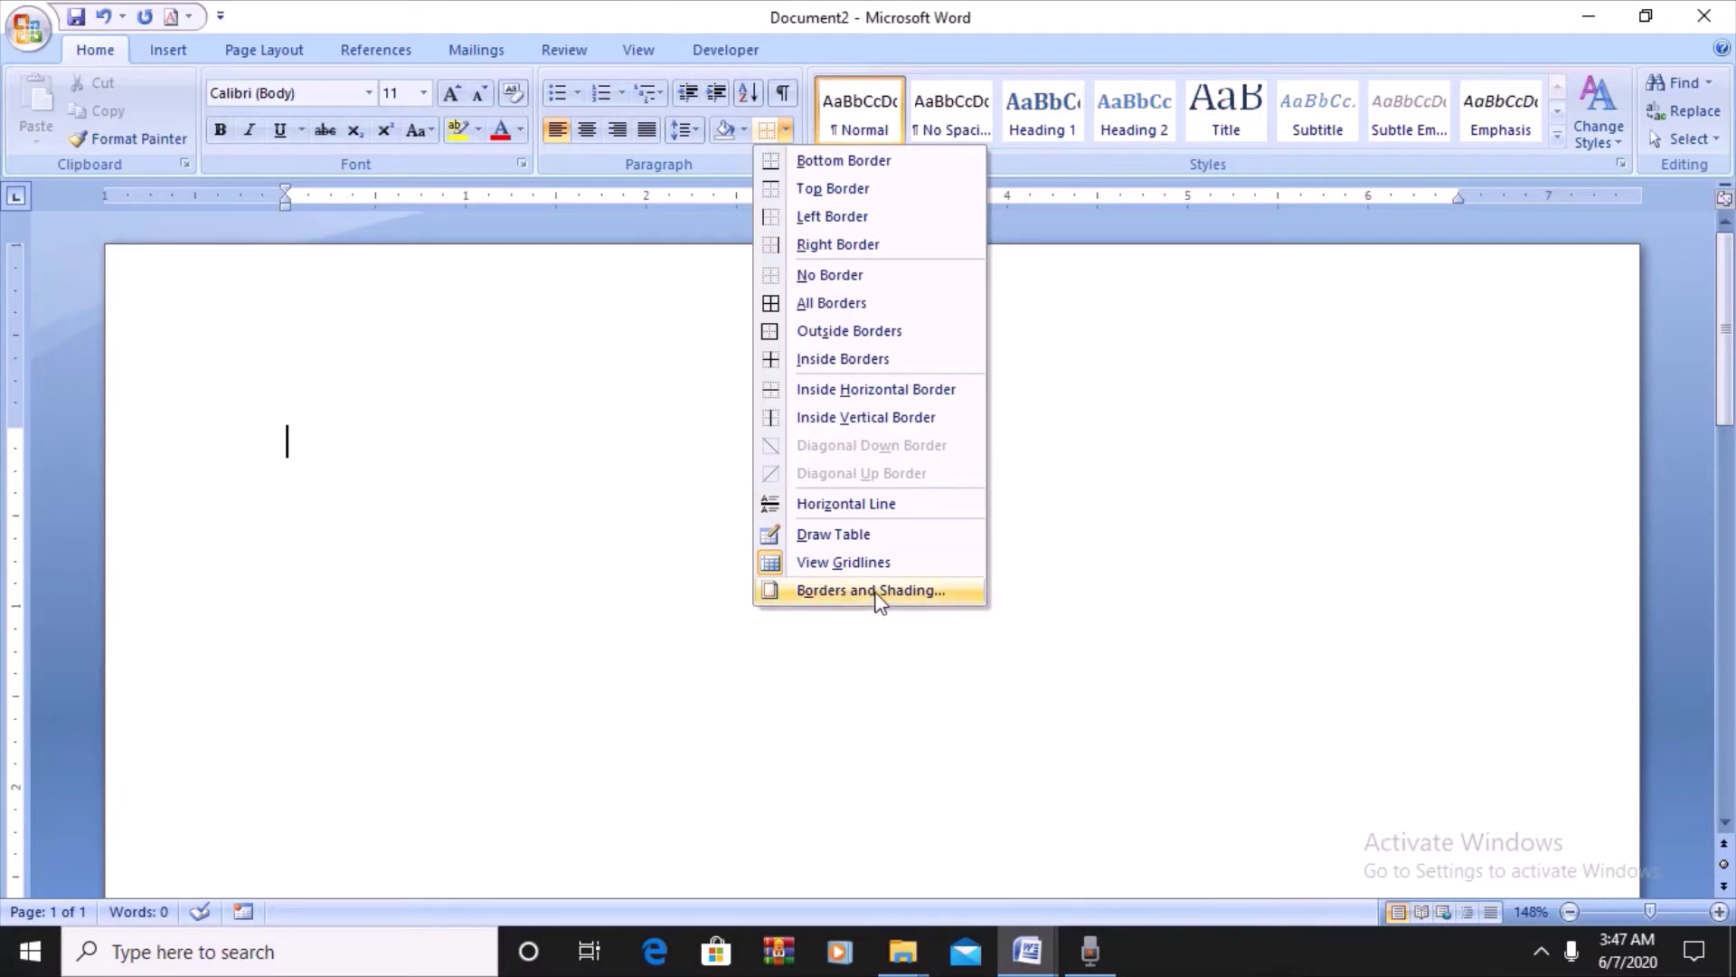
{"action": "left_click", "coordinate": [875, 591]}
- Apply the green holly art page border at 10 pt width to the whole page
{"action": "left_click", "coordinate": [682, 252]}
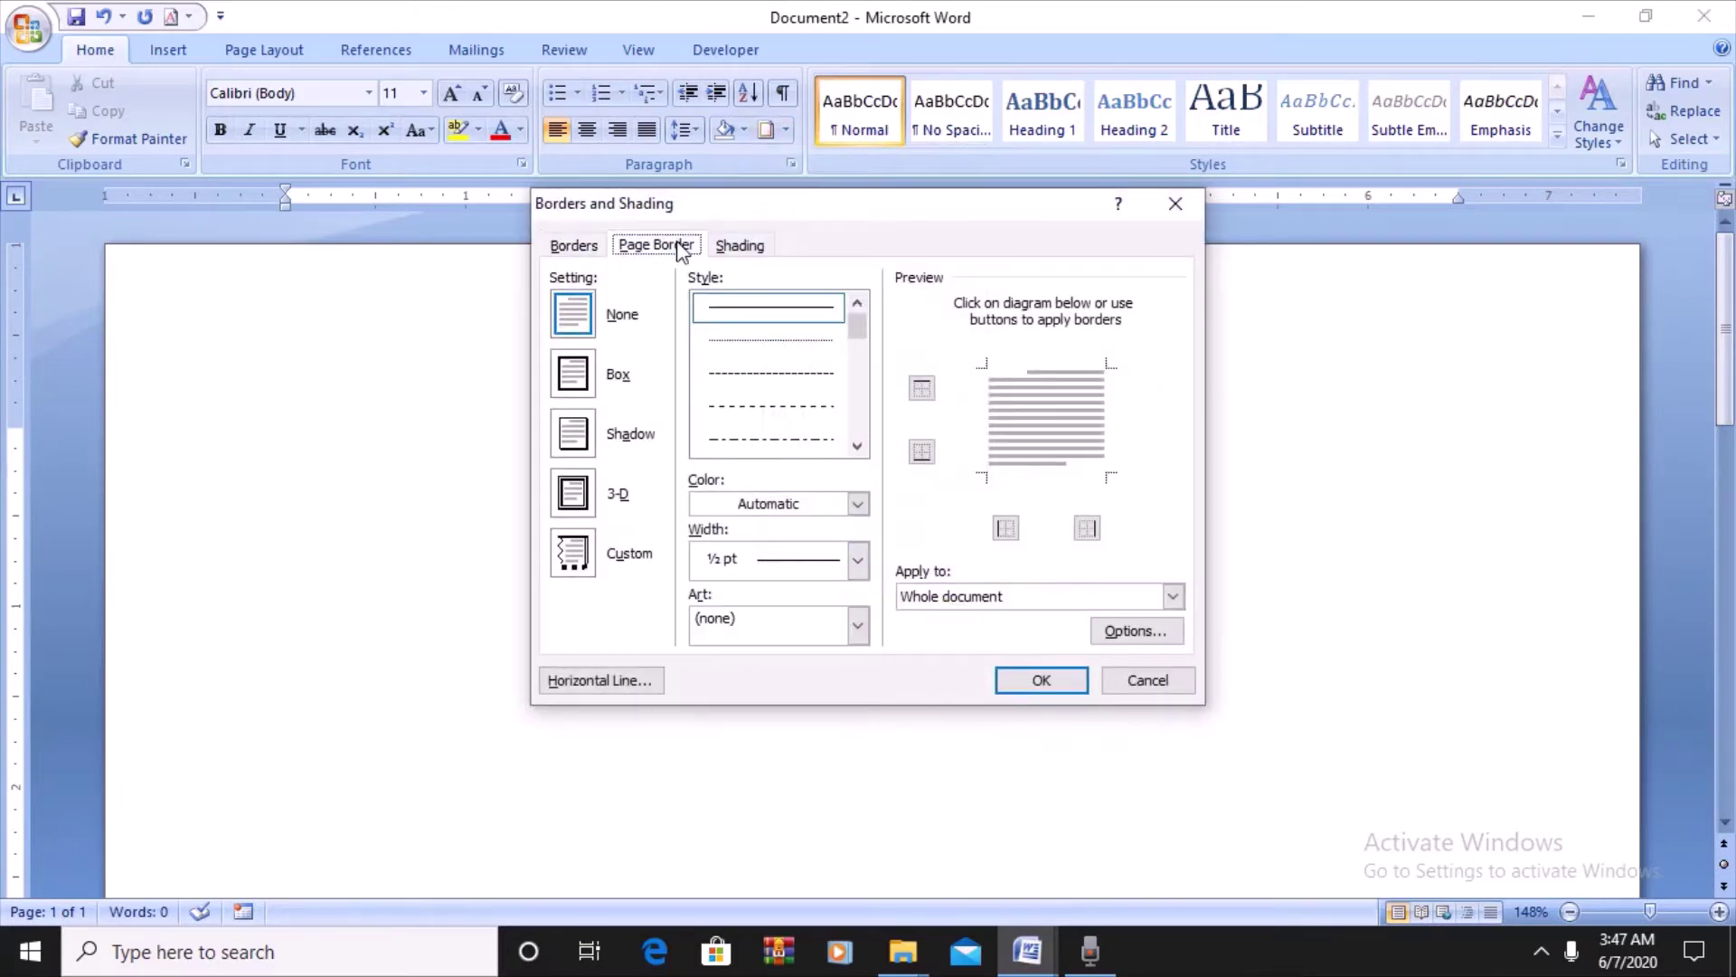
{"action": "left_click", "coordinate": [858, 624]}
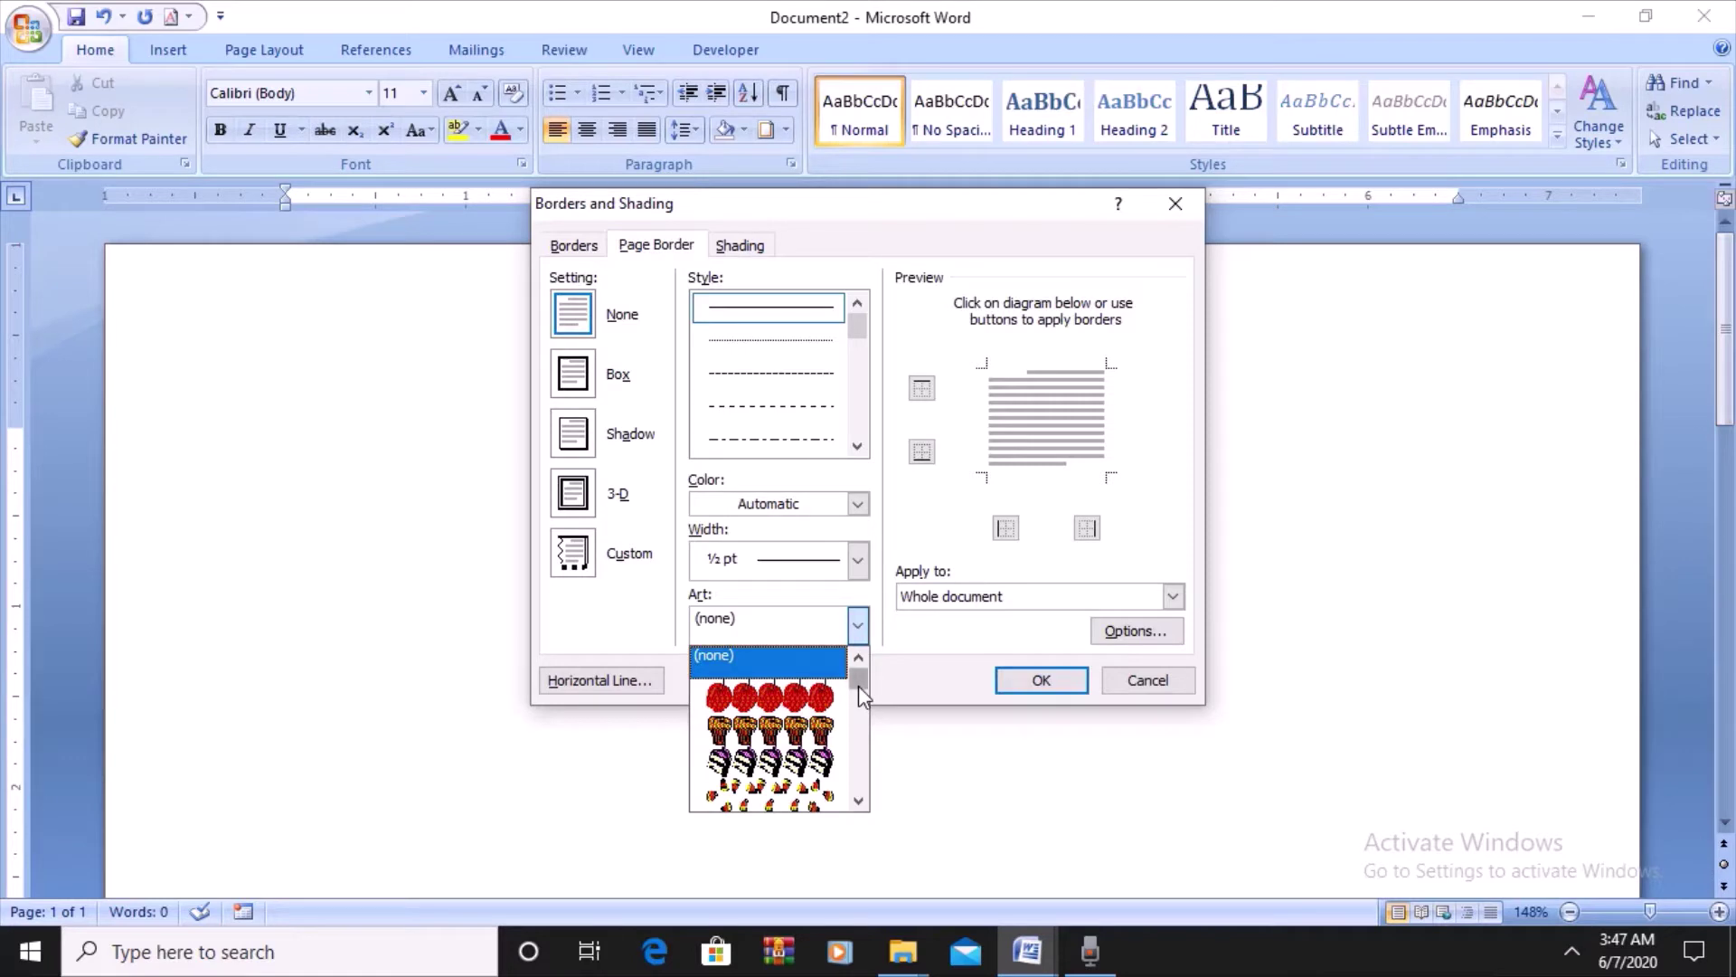
{"action": "left_click_drag", "start_coordinate": [859, 694], "coordinate": [861, 707]}
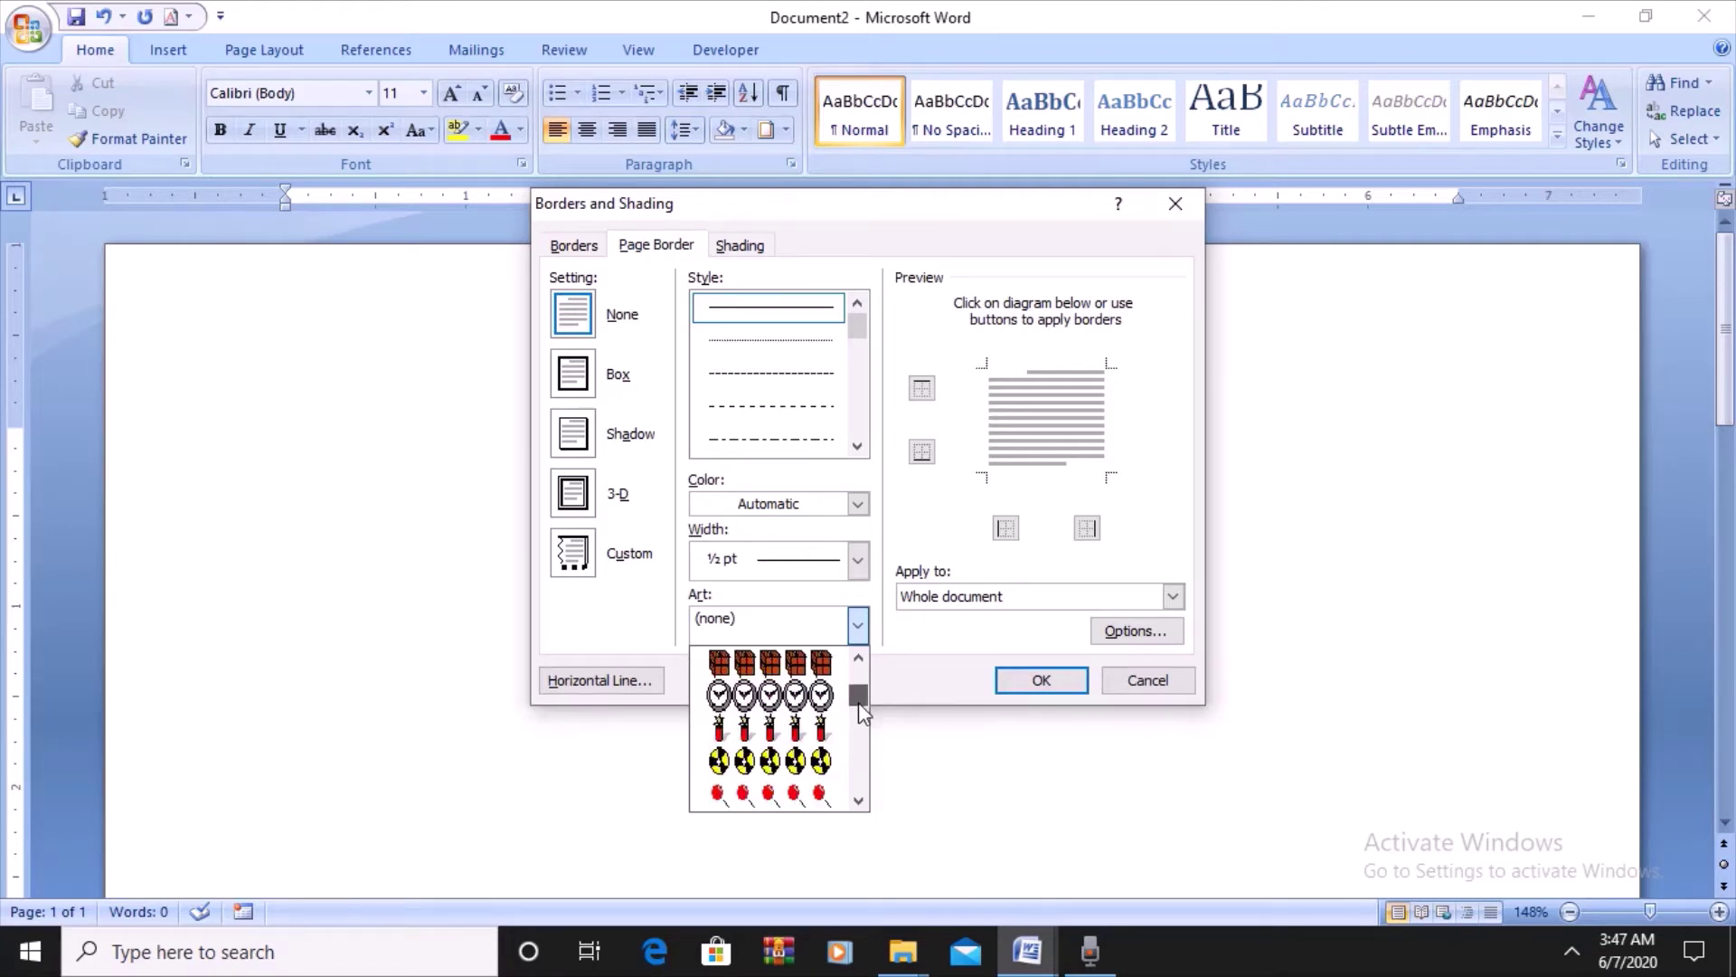
{"action": "left_click_drag", "start_coordinate": [861, 708], "coordinate": [860, 724]}
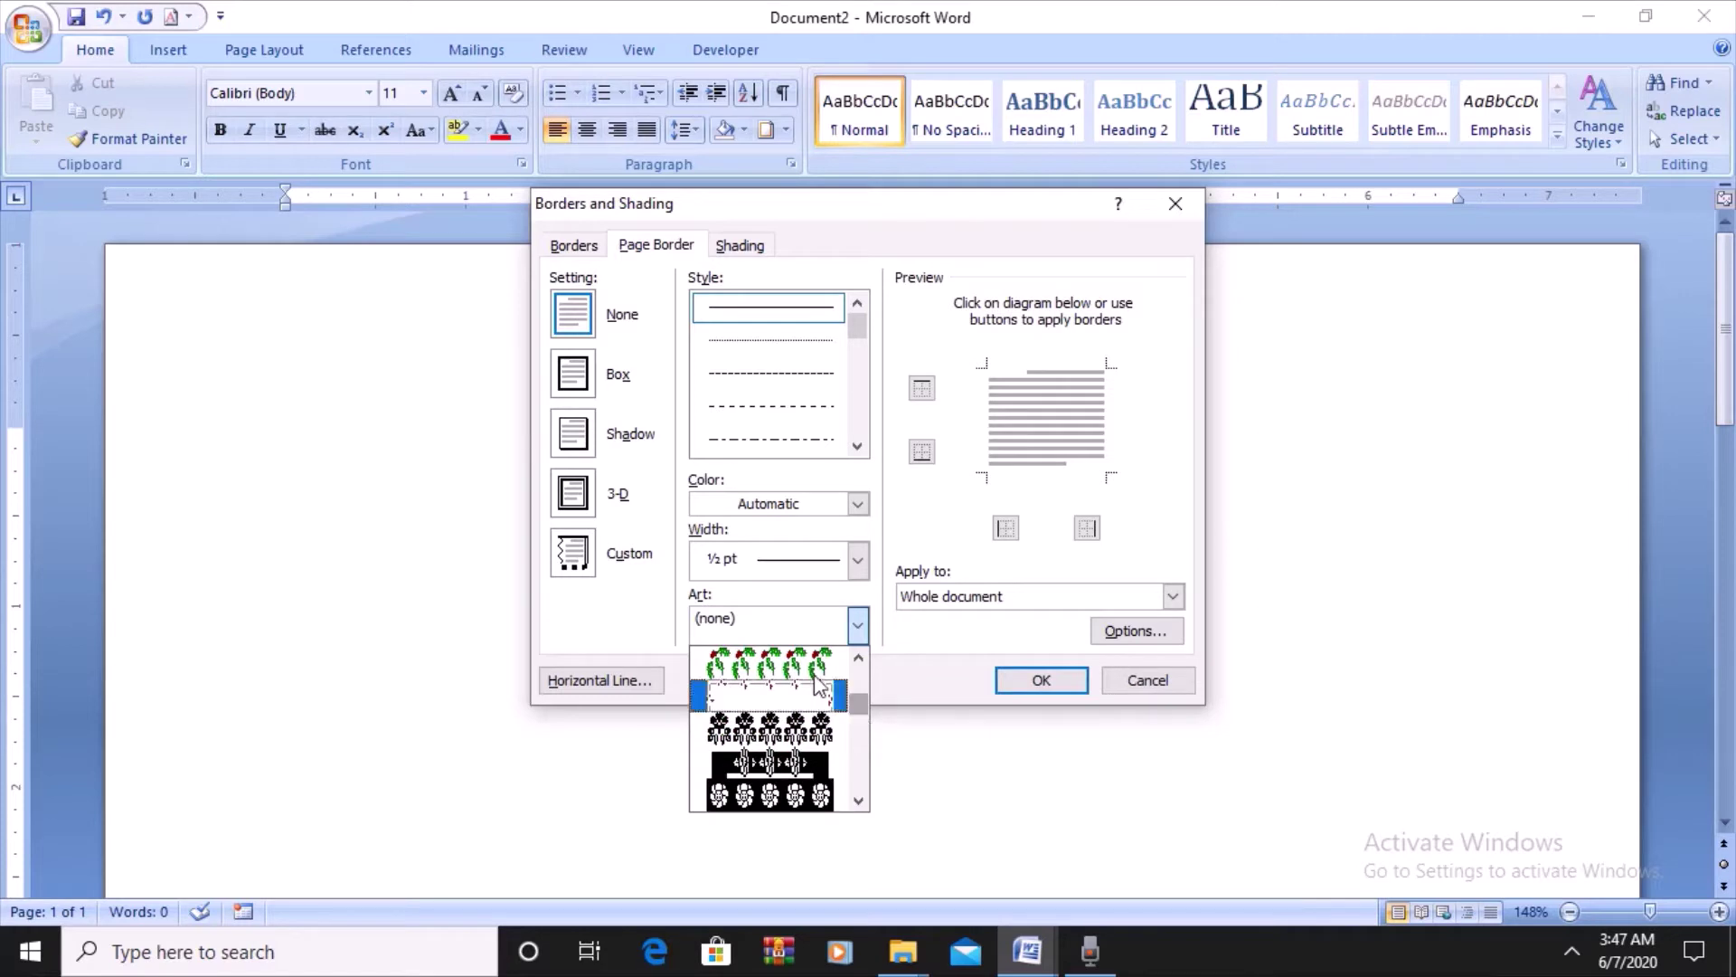
{"action": "left_click", "coordinate": [800, 665]}
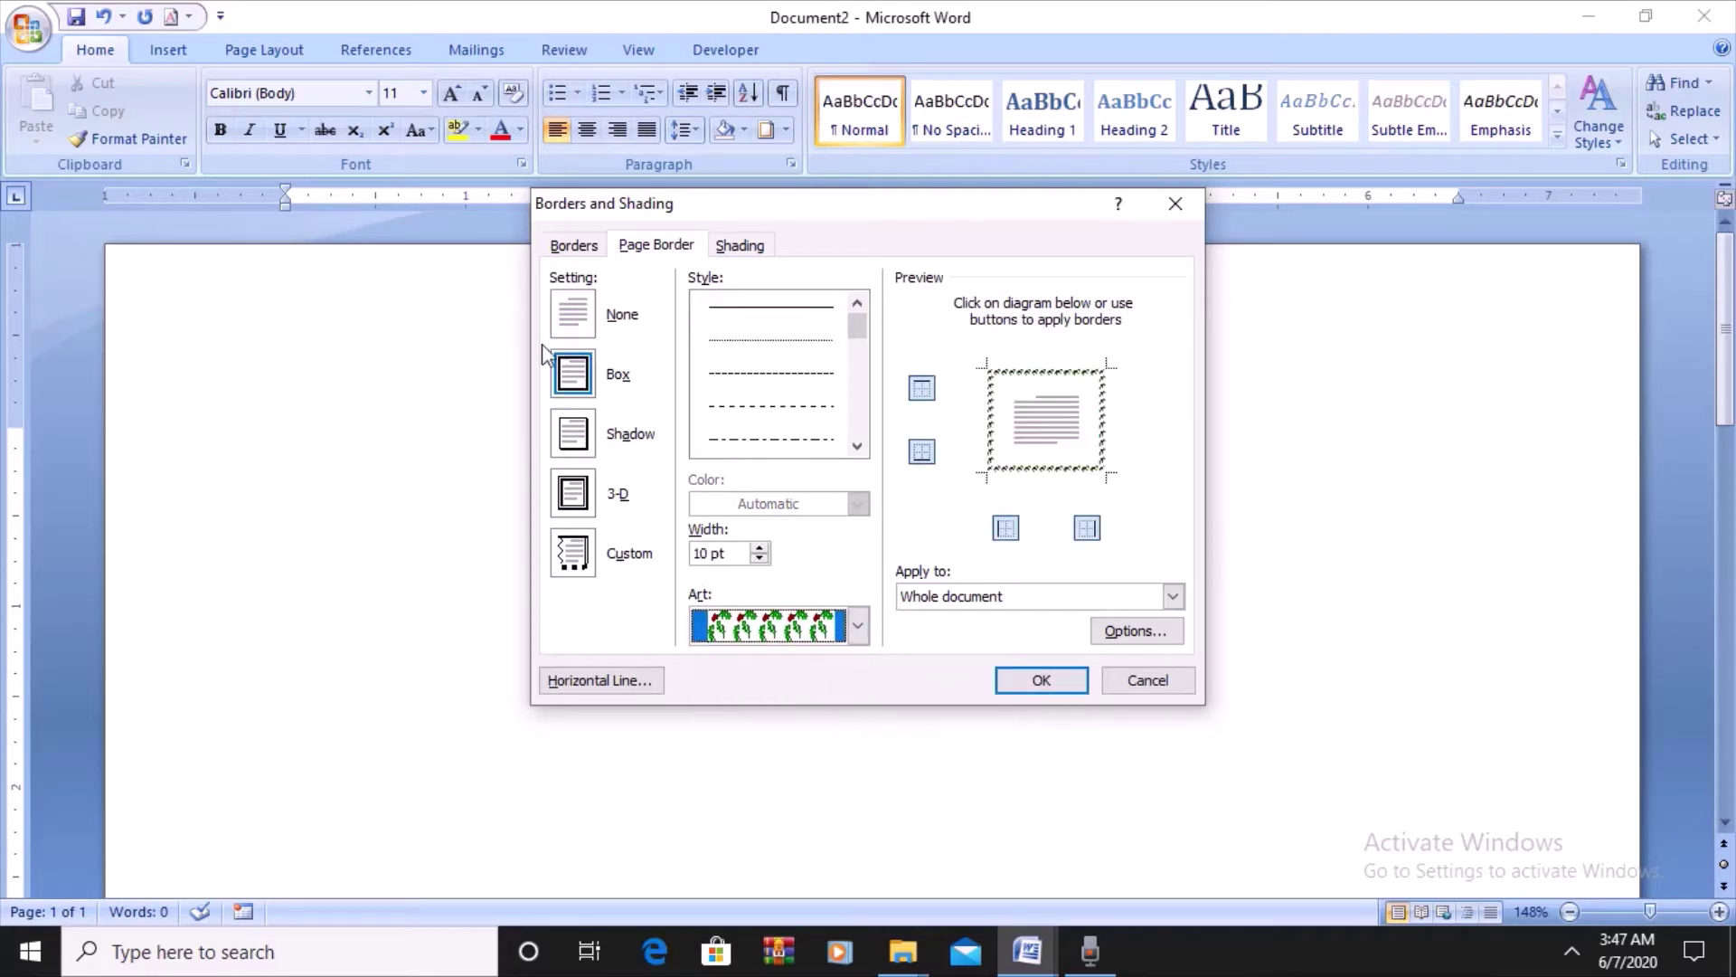
{"action": "left_click", "coordinate": [761, 558]}
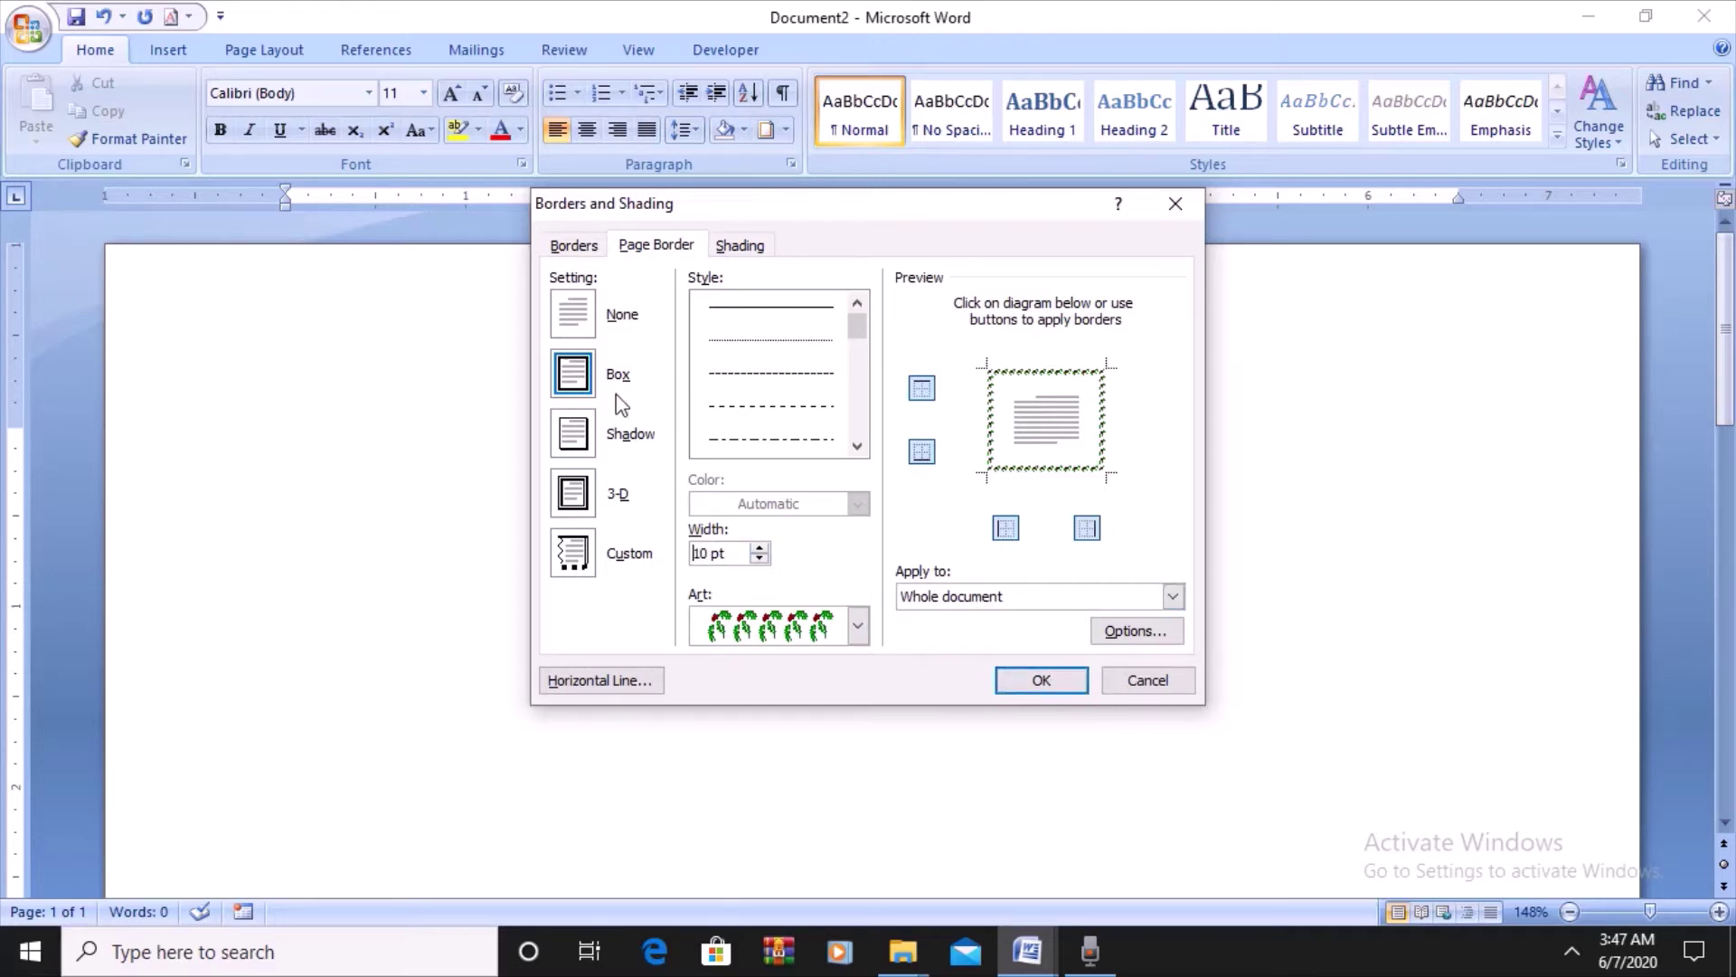
{"action": "left_click", "coordinate": [1016, 693]}
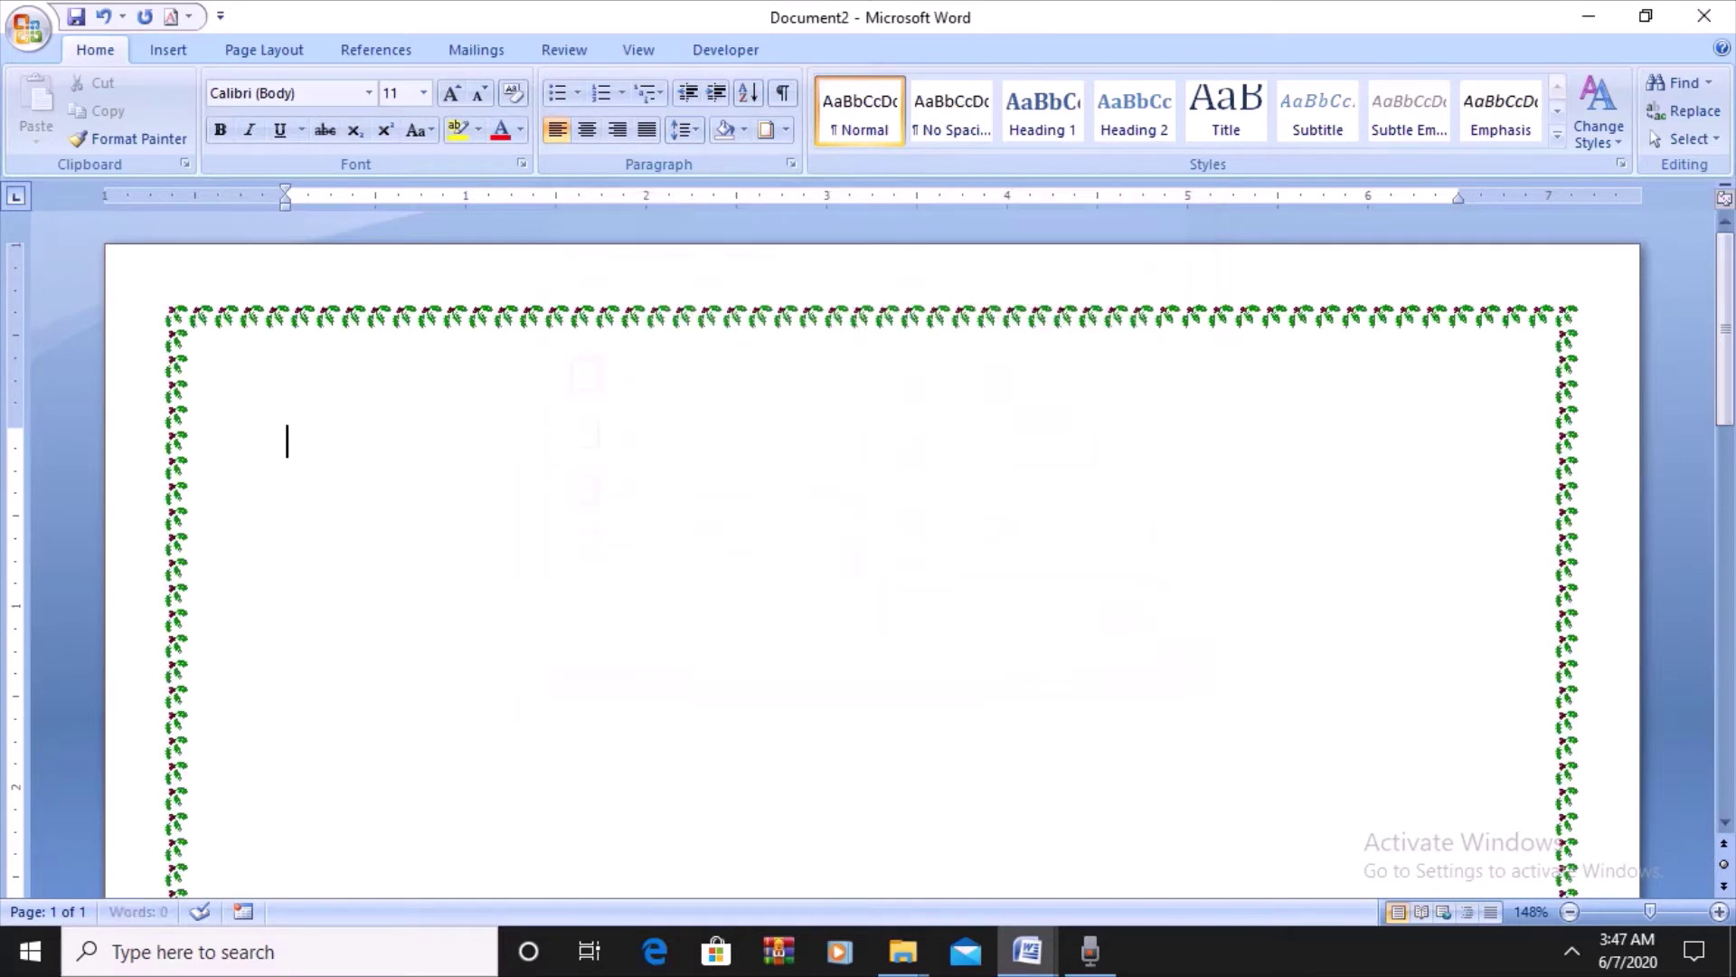
{"action": "mouse_move", "coordinate": [1725, 414]}
{"action": "left_mouse_down"}
{"action": "mouse_move", "coordinate": [1726, 800]}
{"action": "mouse_move", "coordinate": [1683, 326]}
{"action": "left_mouse_up"}
- Insert arched-style WordArt reading 'Computer Course', correcting the 'Curse' typo
{"action": "left_click", "coordinate": [168, 50]}
{"action": "left_click", "coordinate": [1121, 143]}
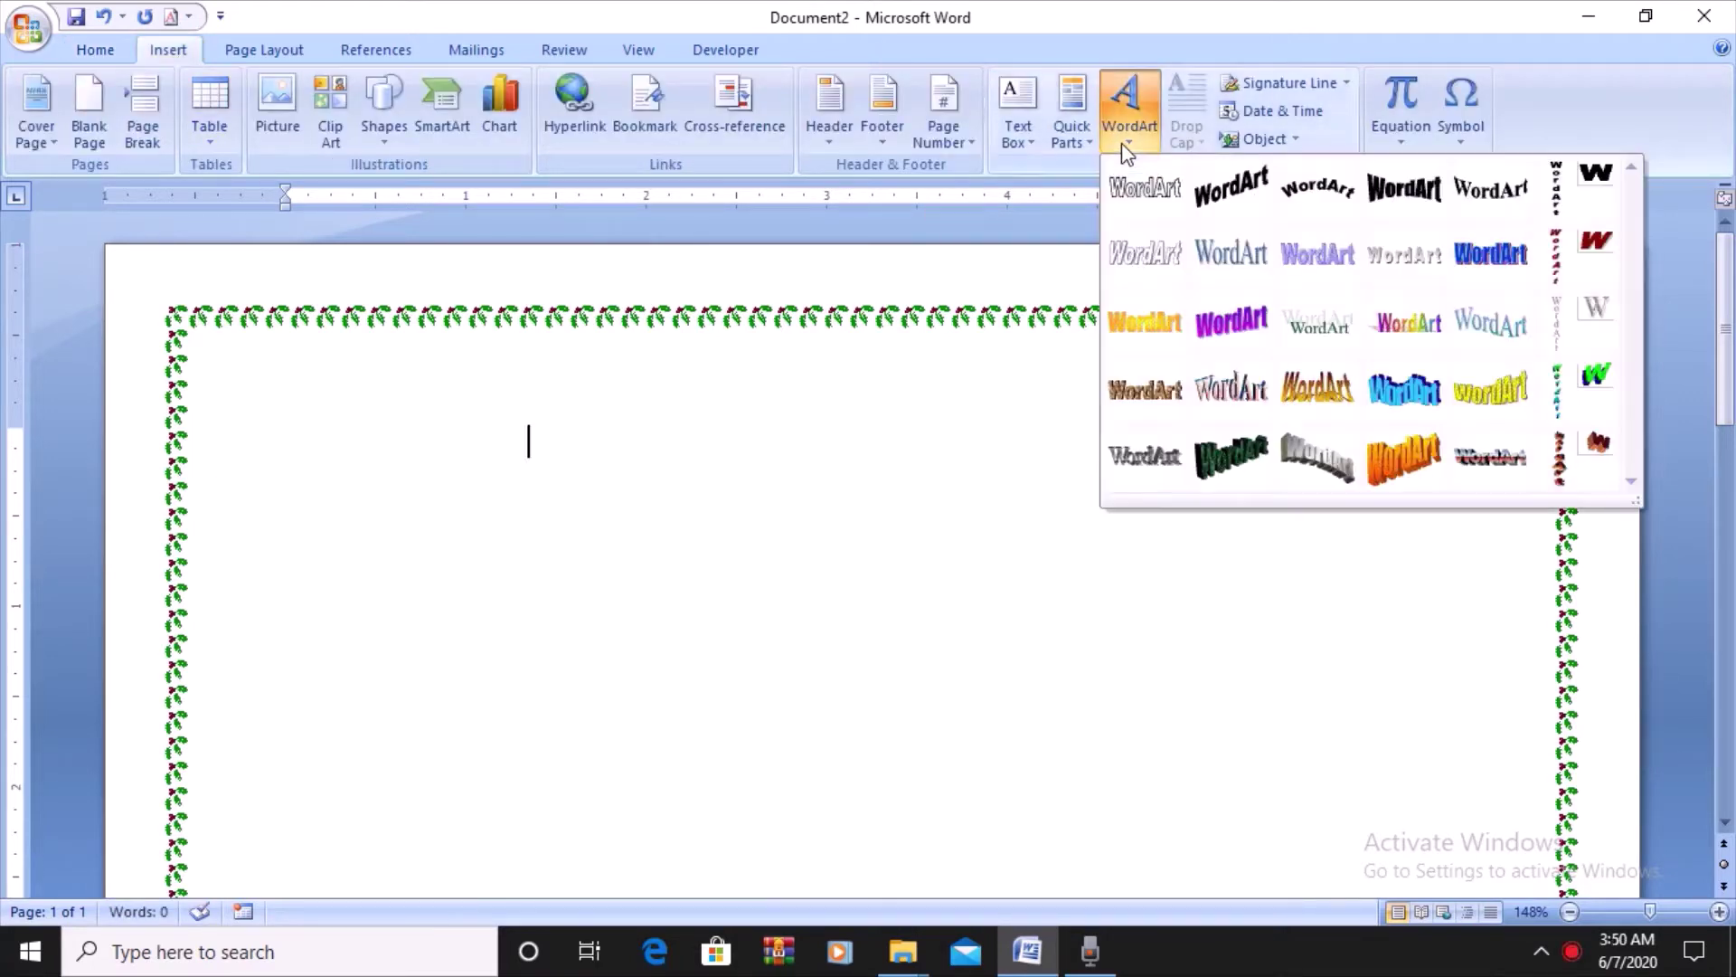
{"action": "left_click", "coordinate": [1331, 191]}
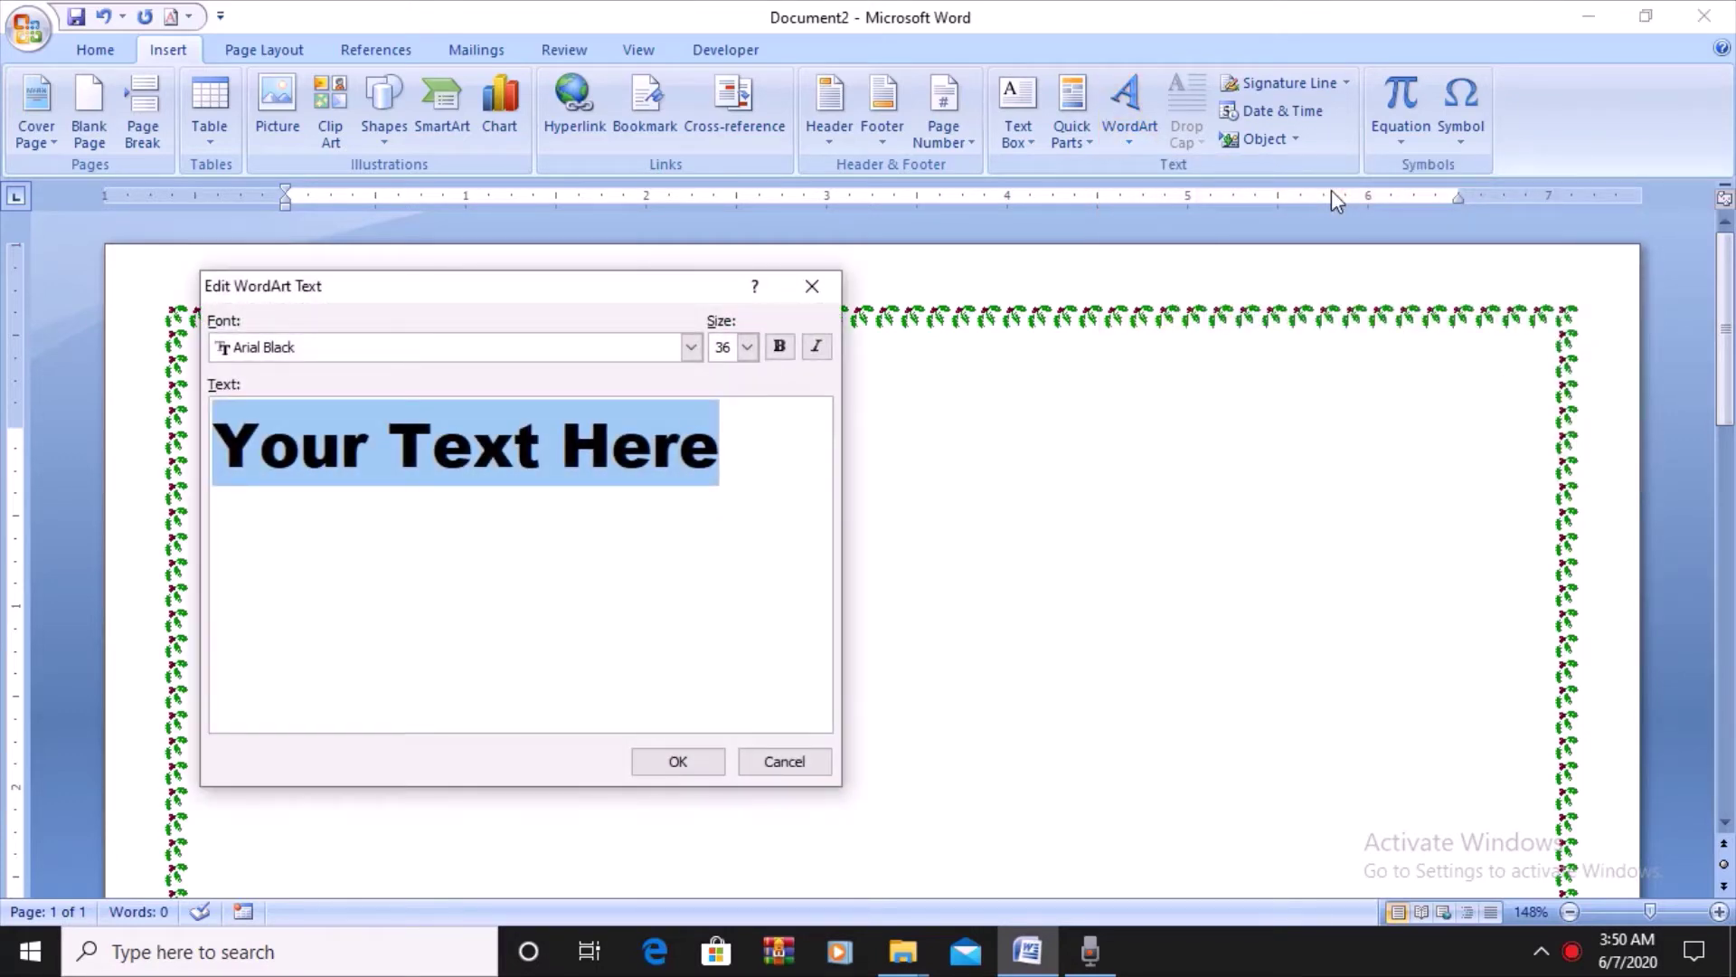
{"action": "key", "text": "BackSpace"}
{"action": "type", "text": "Comp"}
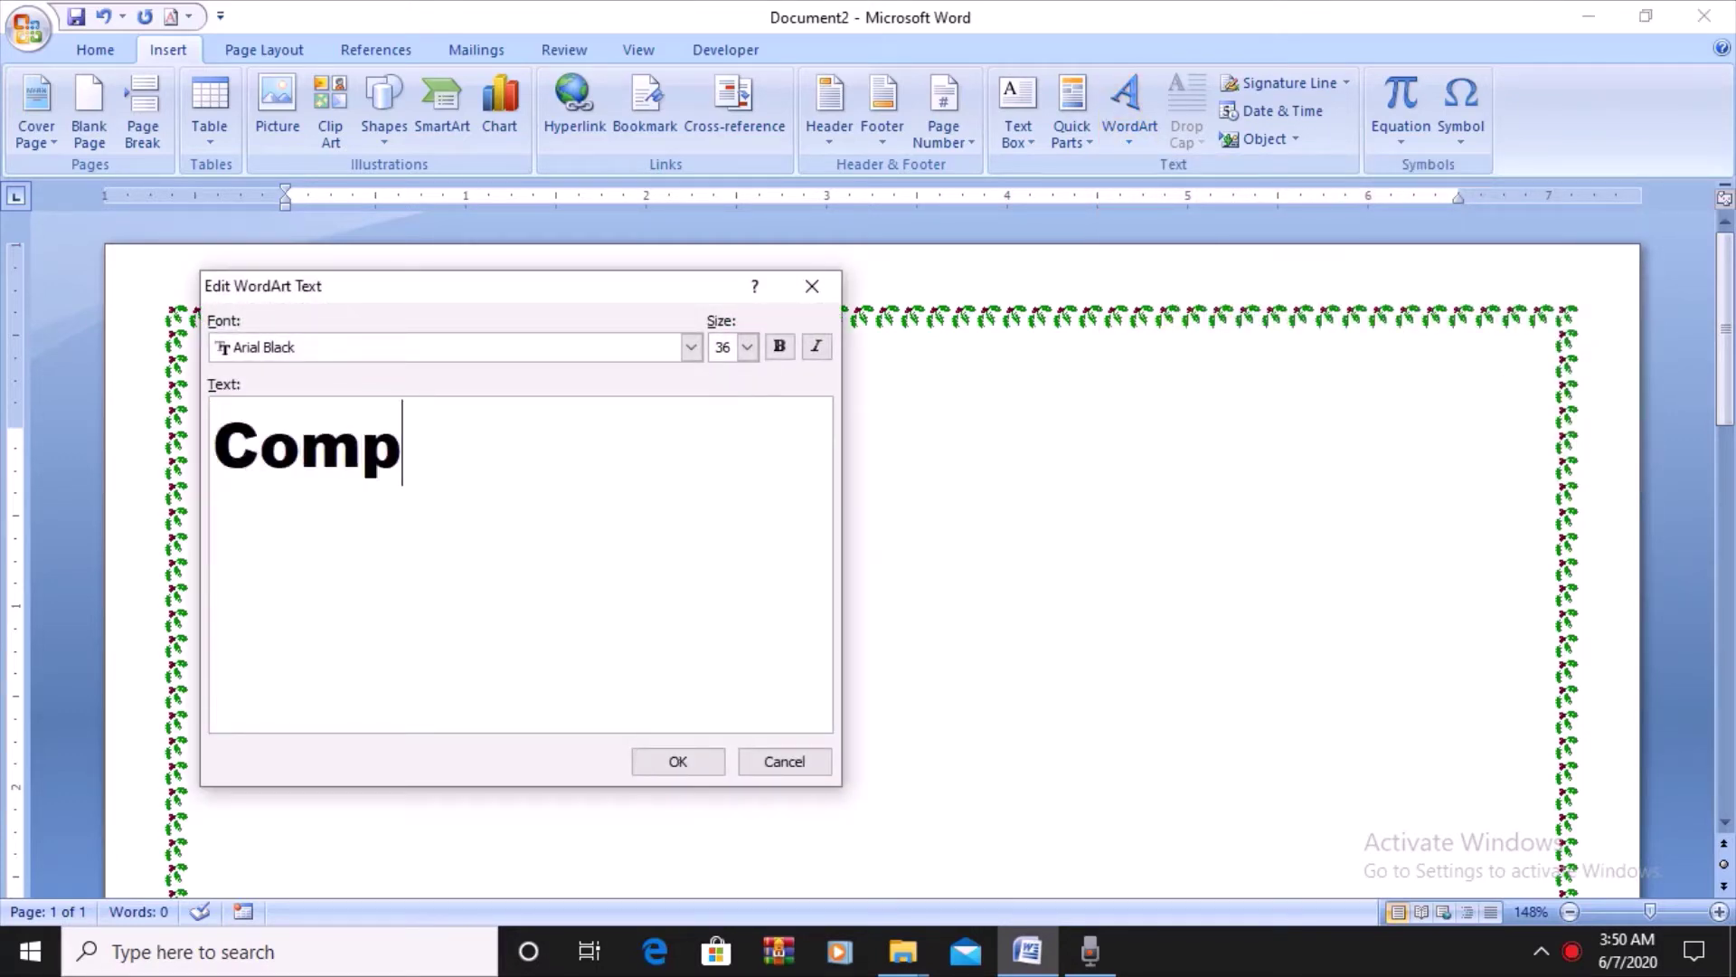
{"action": "type", "text": "uter "}
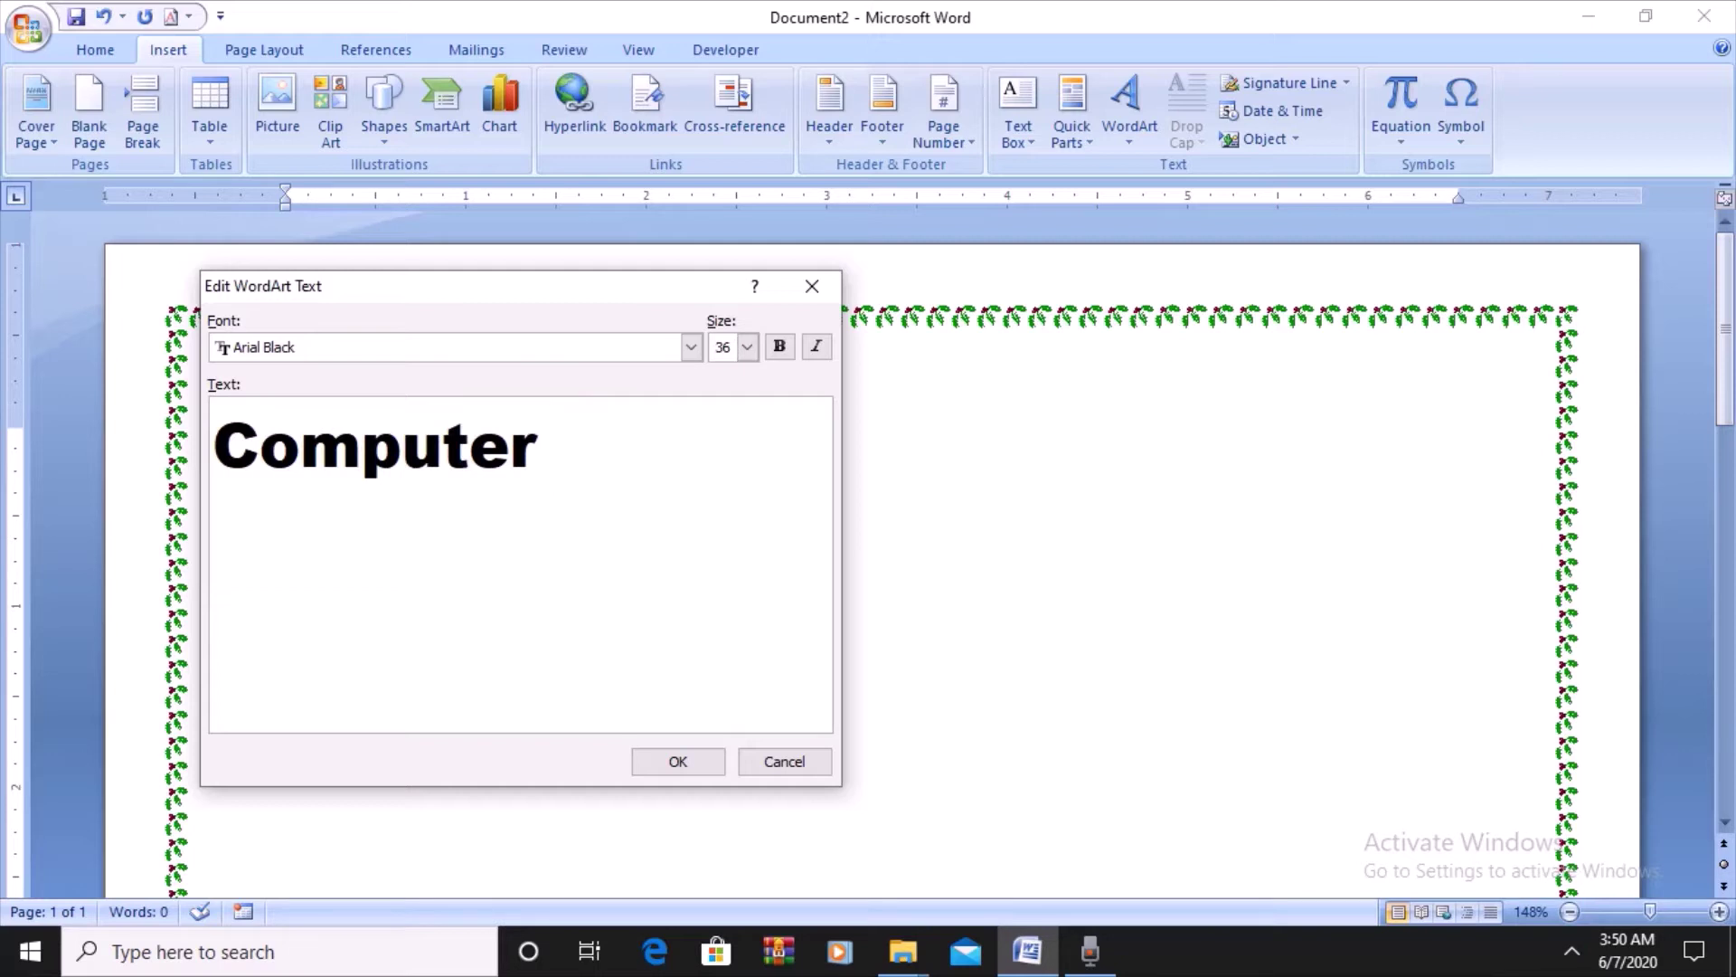
{"action": "type", "text": "Cur"}
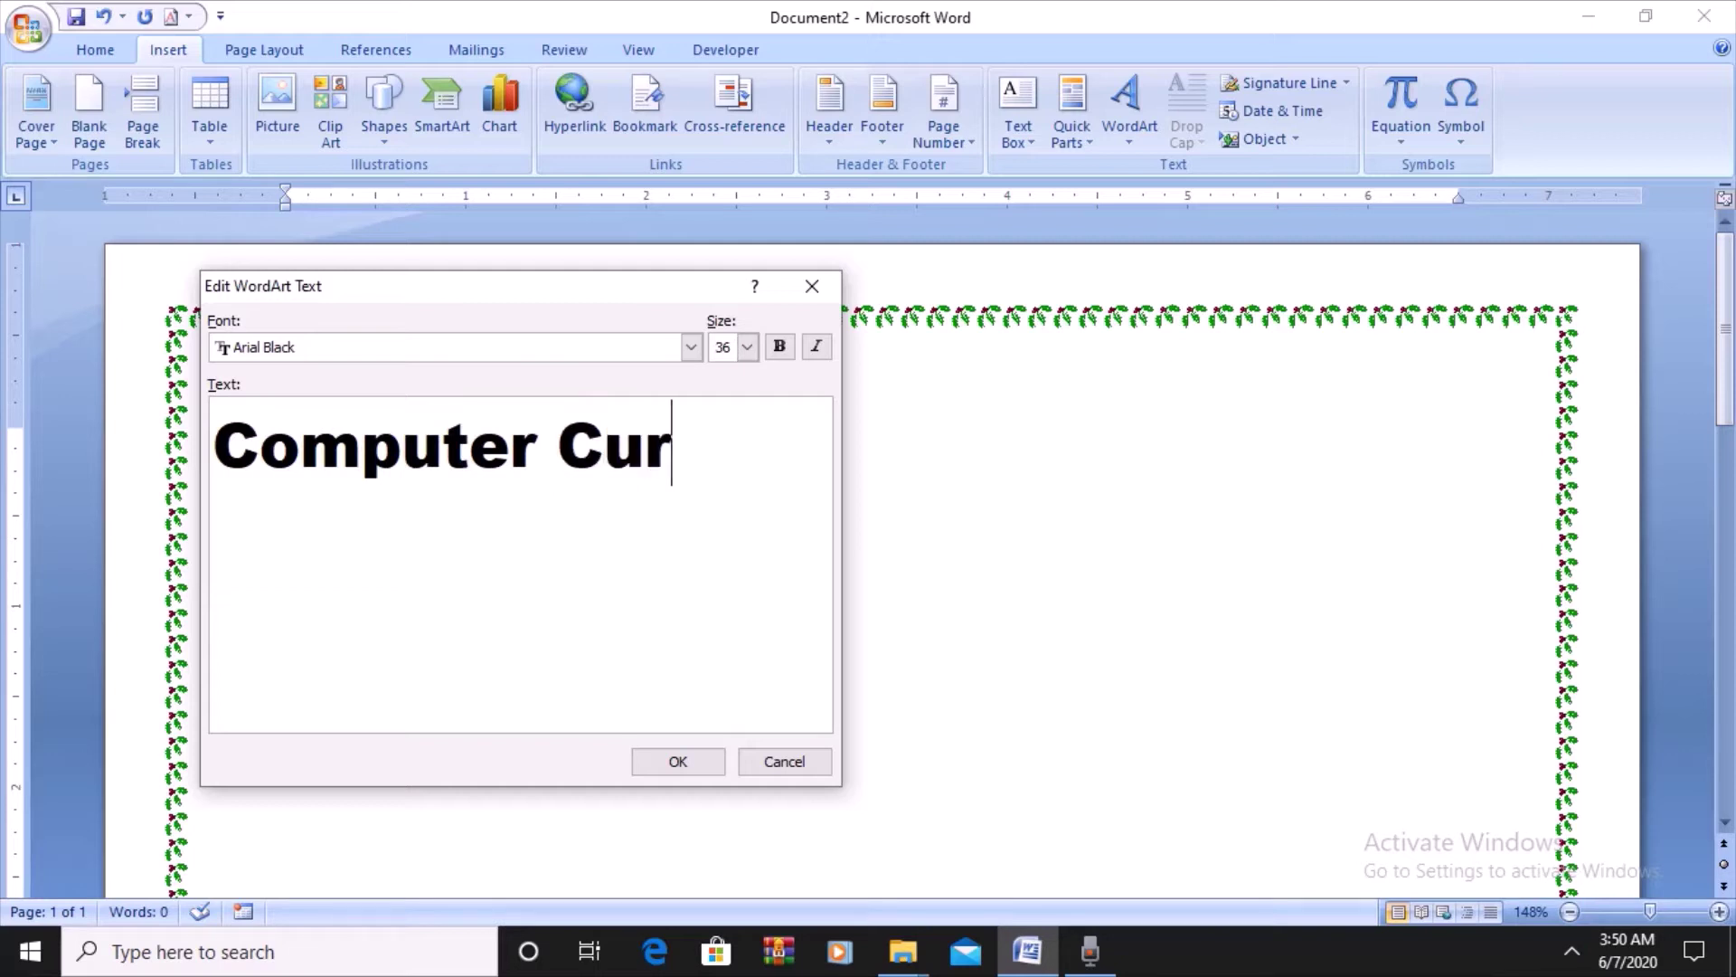
{"action": "type", "text": "s"}
{"action": "type", "text": "e"}
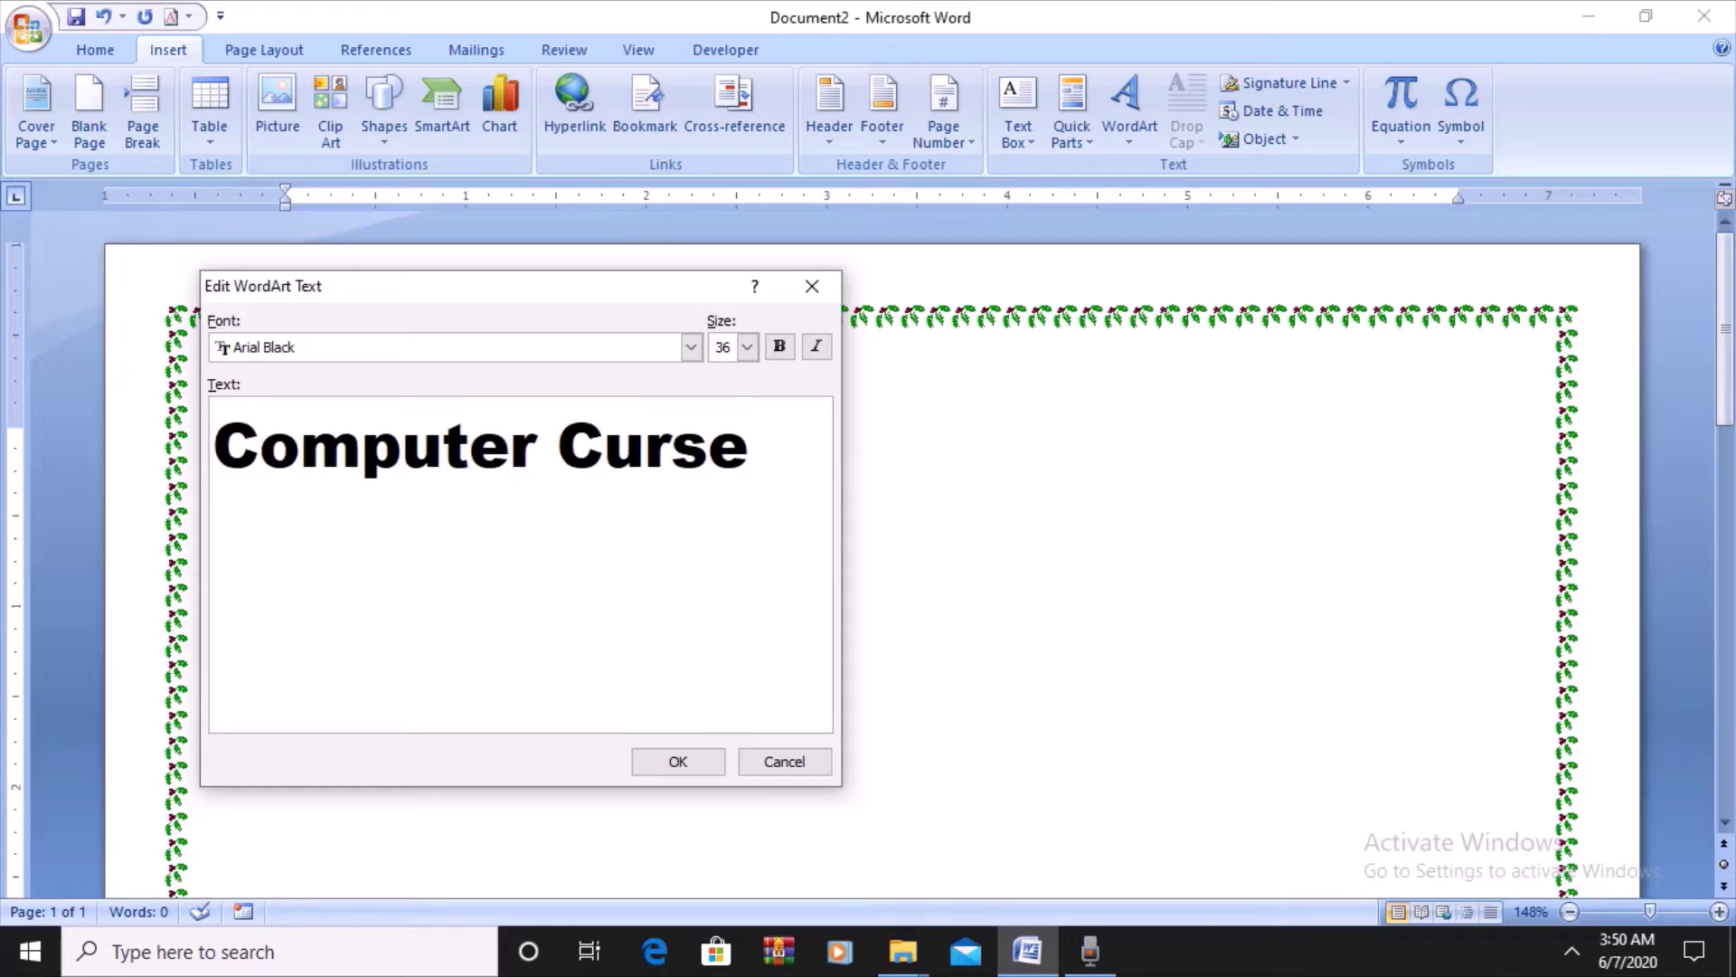
{"action": "key", "text": "Left"}
{"action": "key", "text": "Left"}
{"action": "key", "text": "Left"}
{"action": "type", "text": "o"}
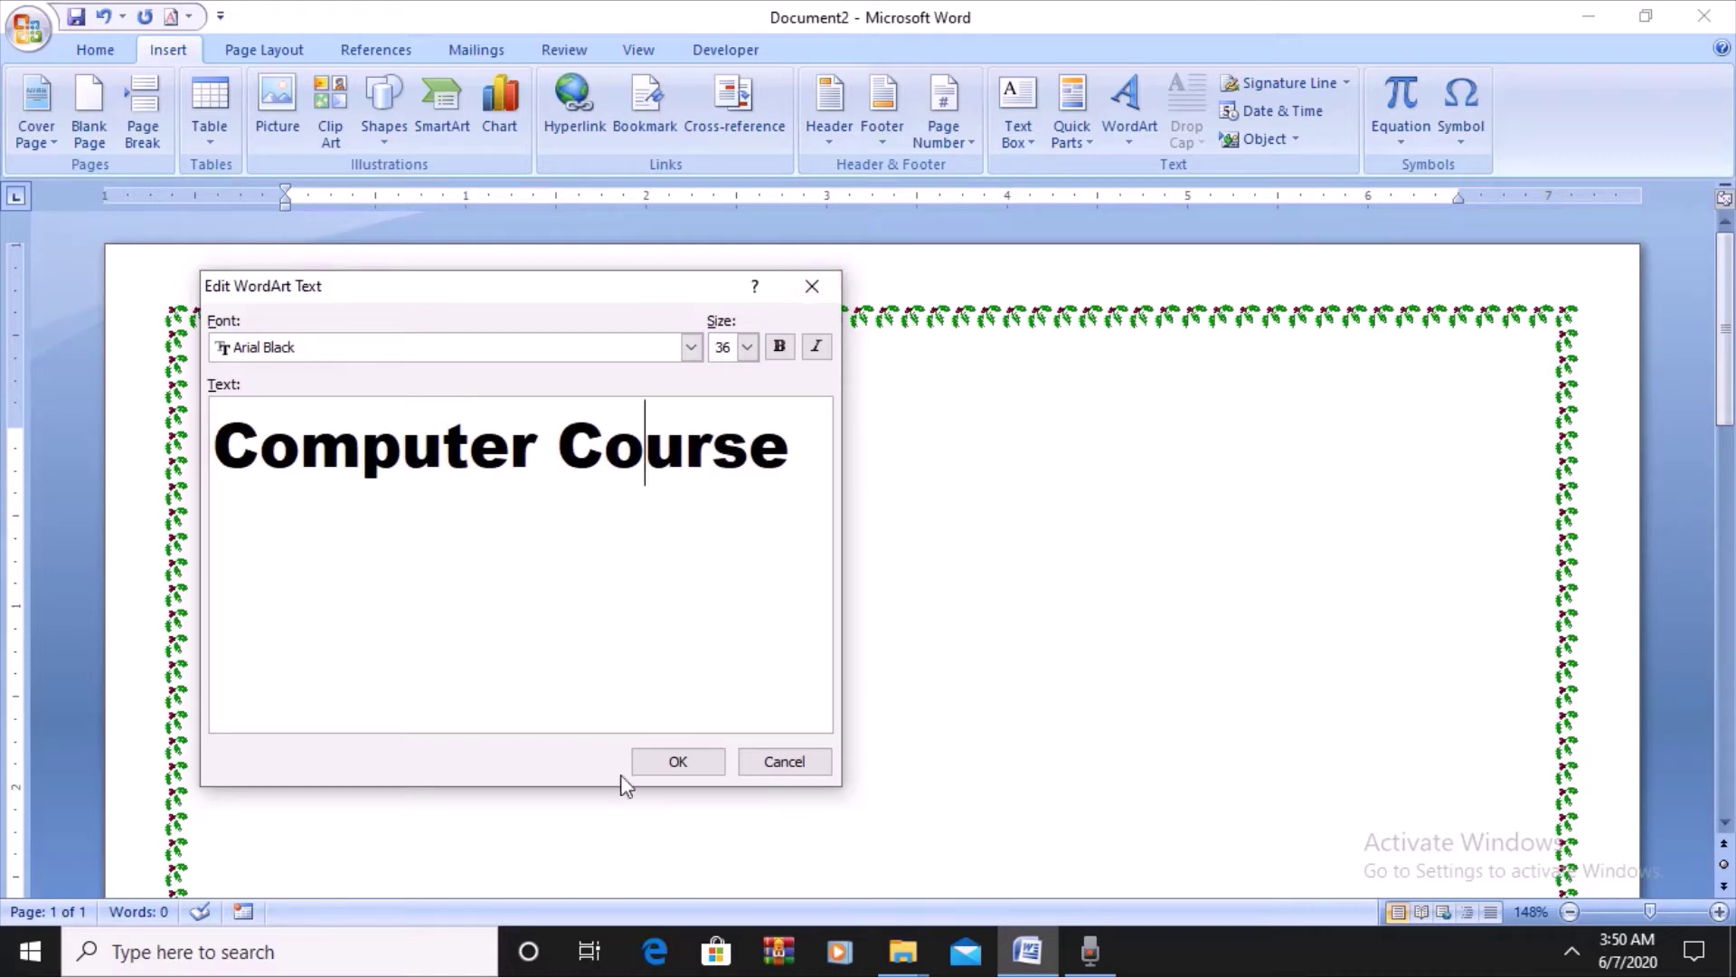
{"action": "left_click", "coordinate": [692, 772]}
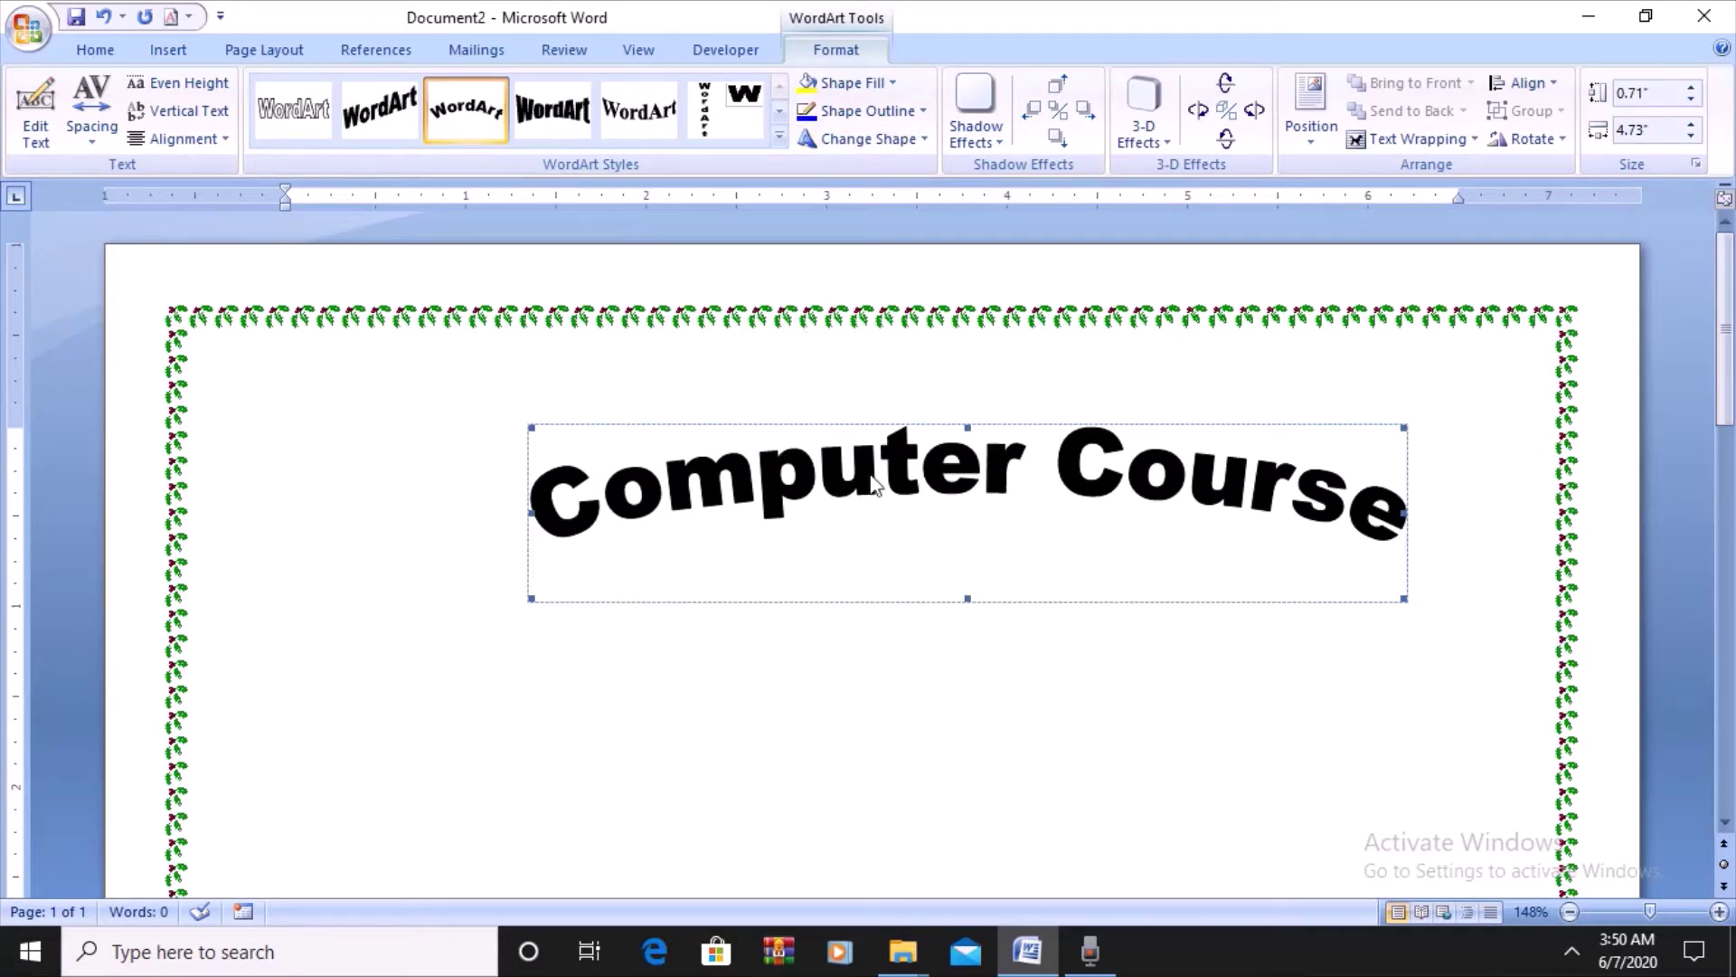
- Set the WordArt to float in front of text and move it left
{"action": "left_click", "coordinate": [1365, 139]}
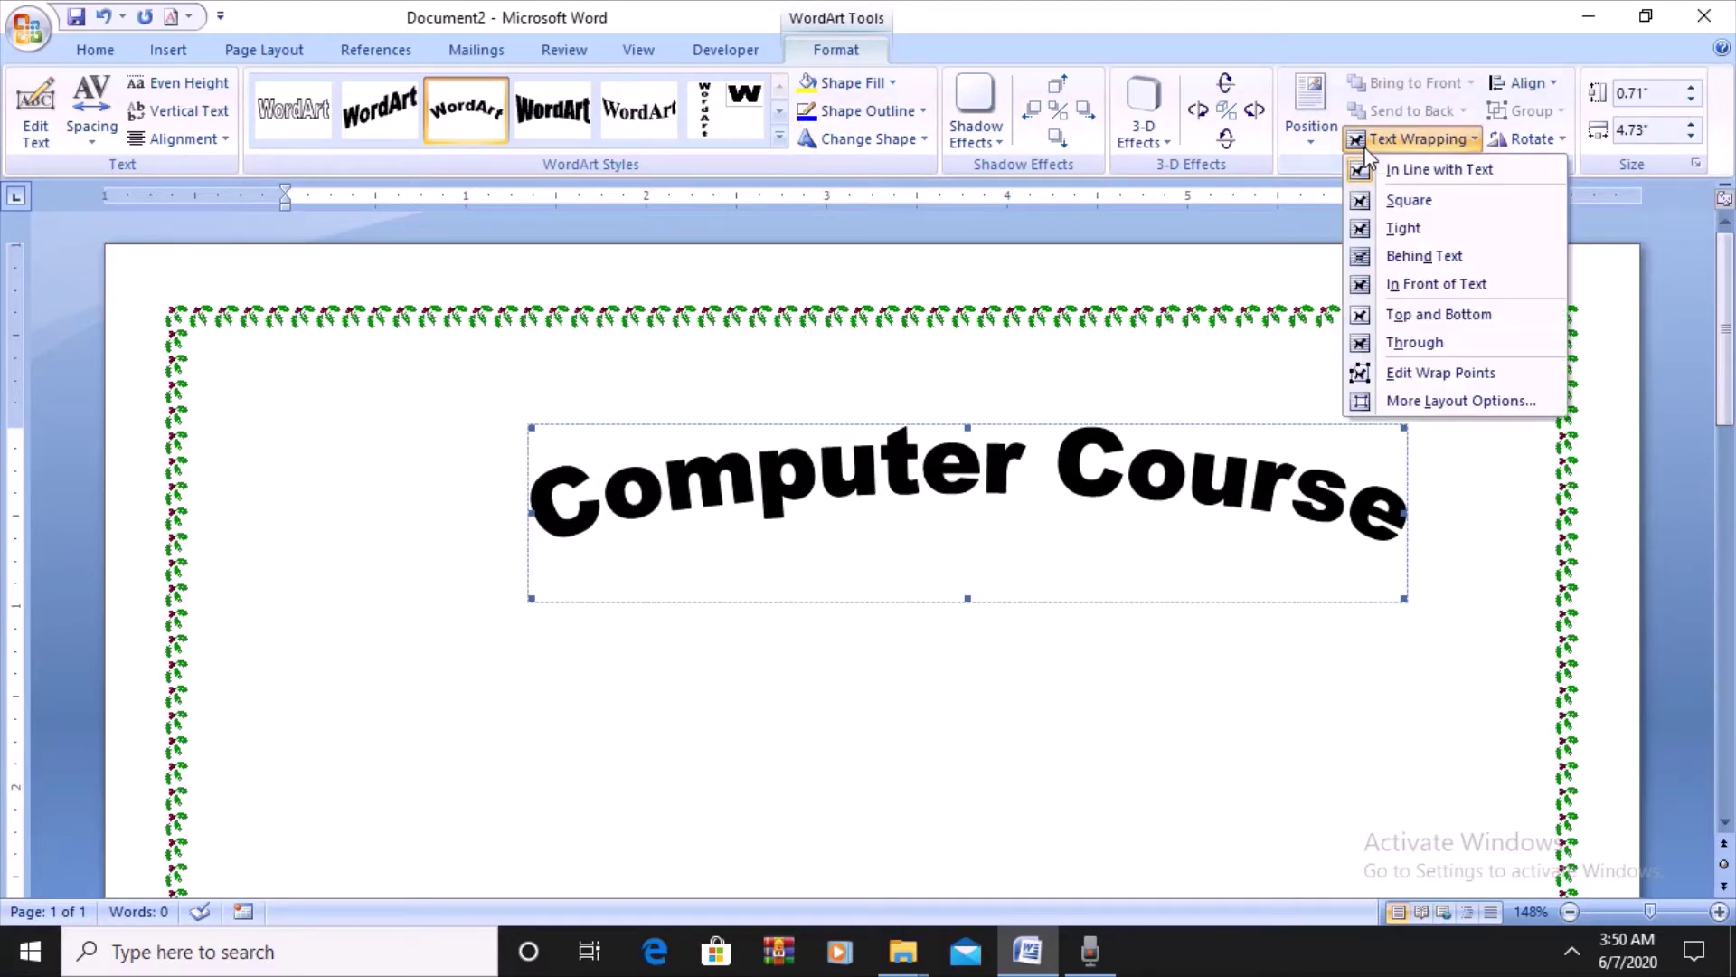
{"action": "left_click", "coordinate": [1374, 287]}
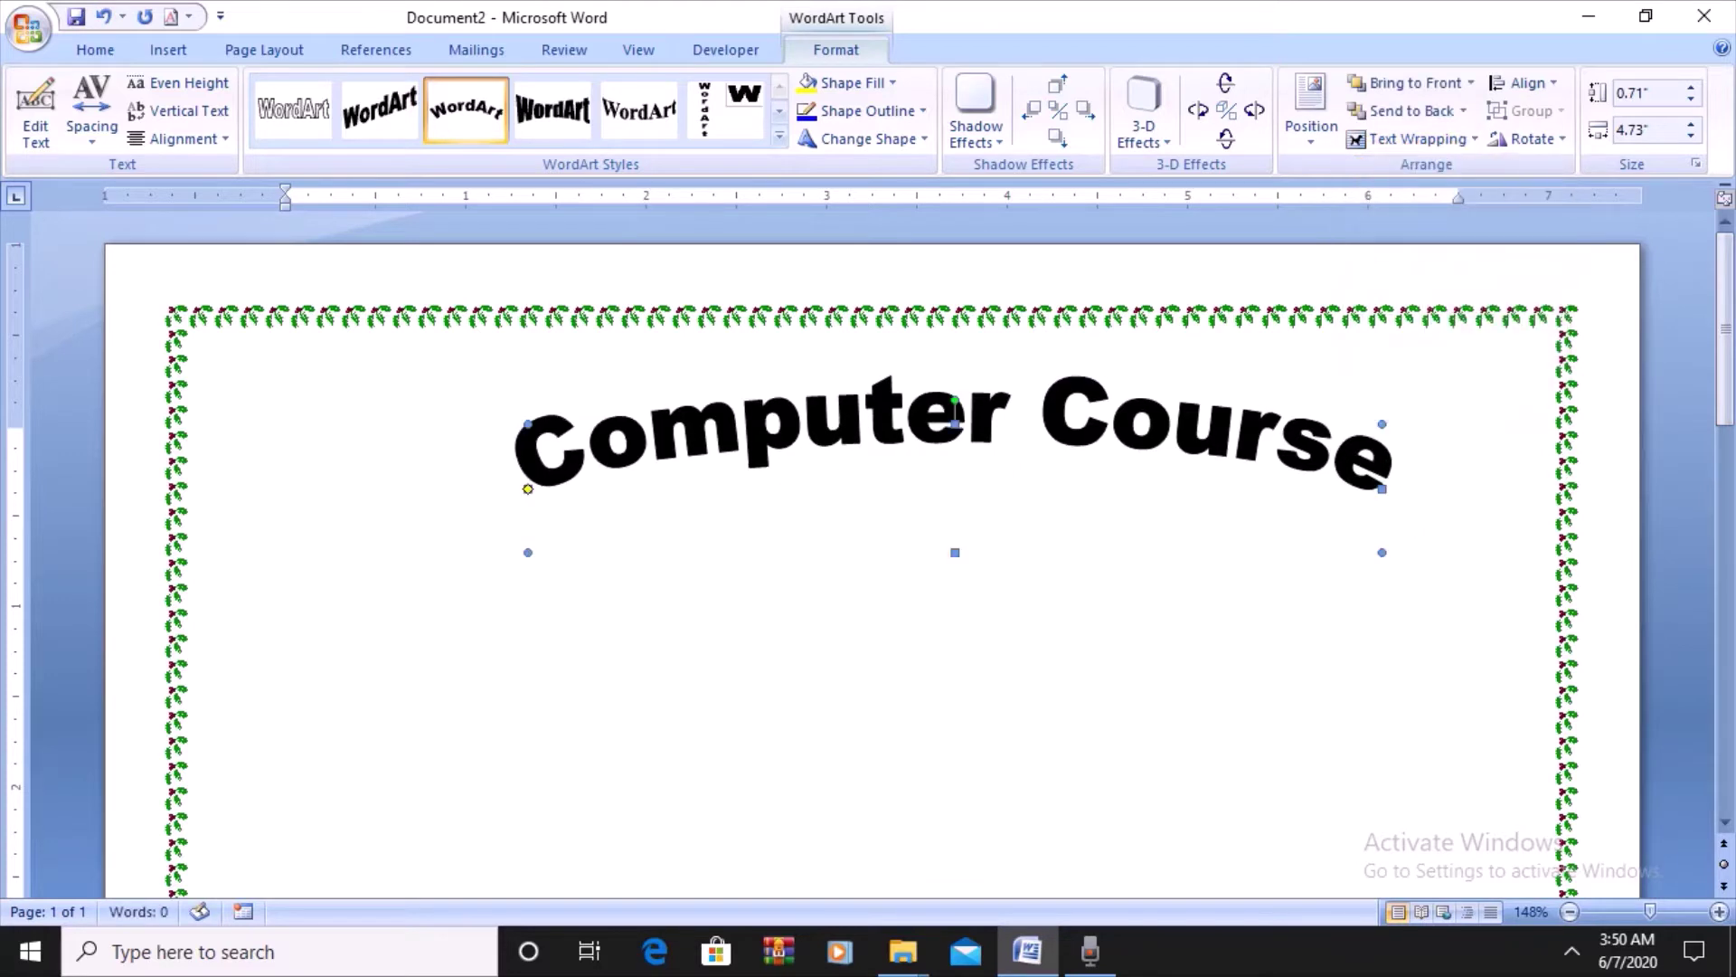
{"action": "left_click_drag", "start_coordinate": [1133, 412], "coordinate": [961, 432]}
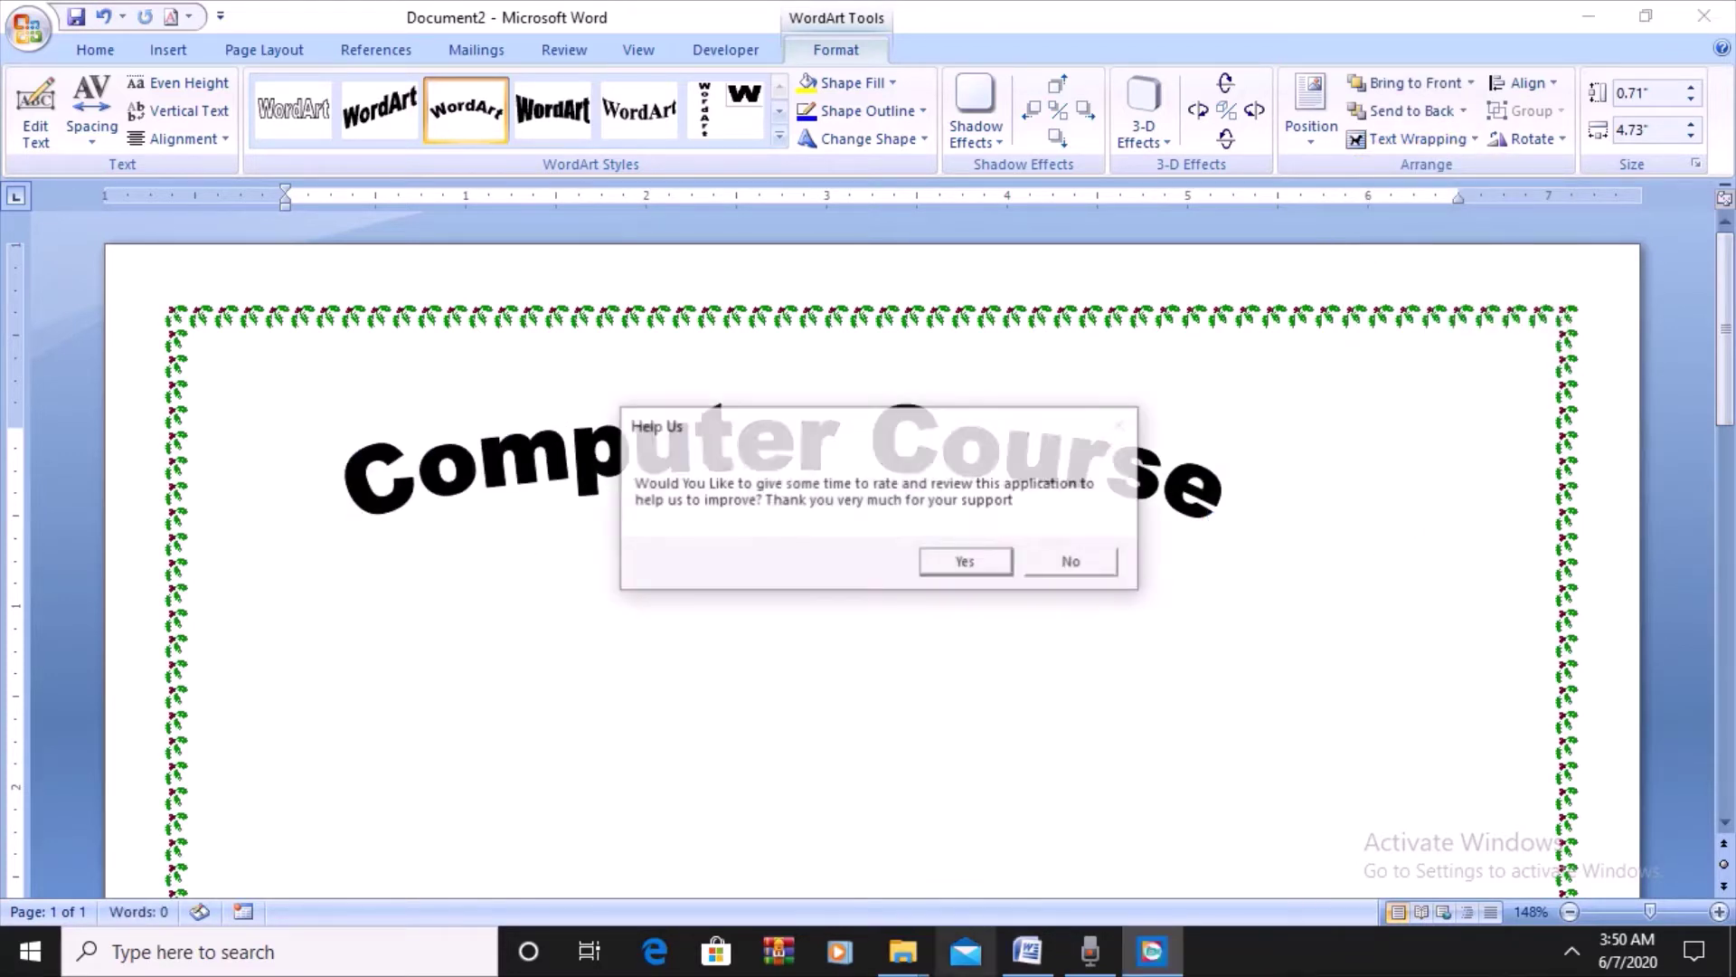
{"action": "left_click", "coordinate": [1063, 562]}
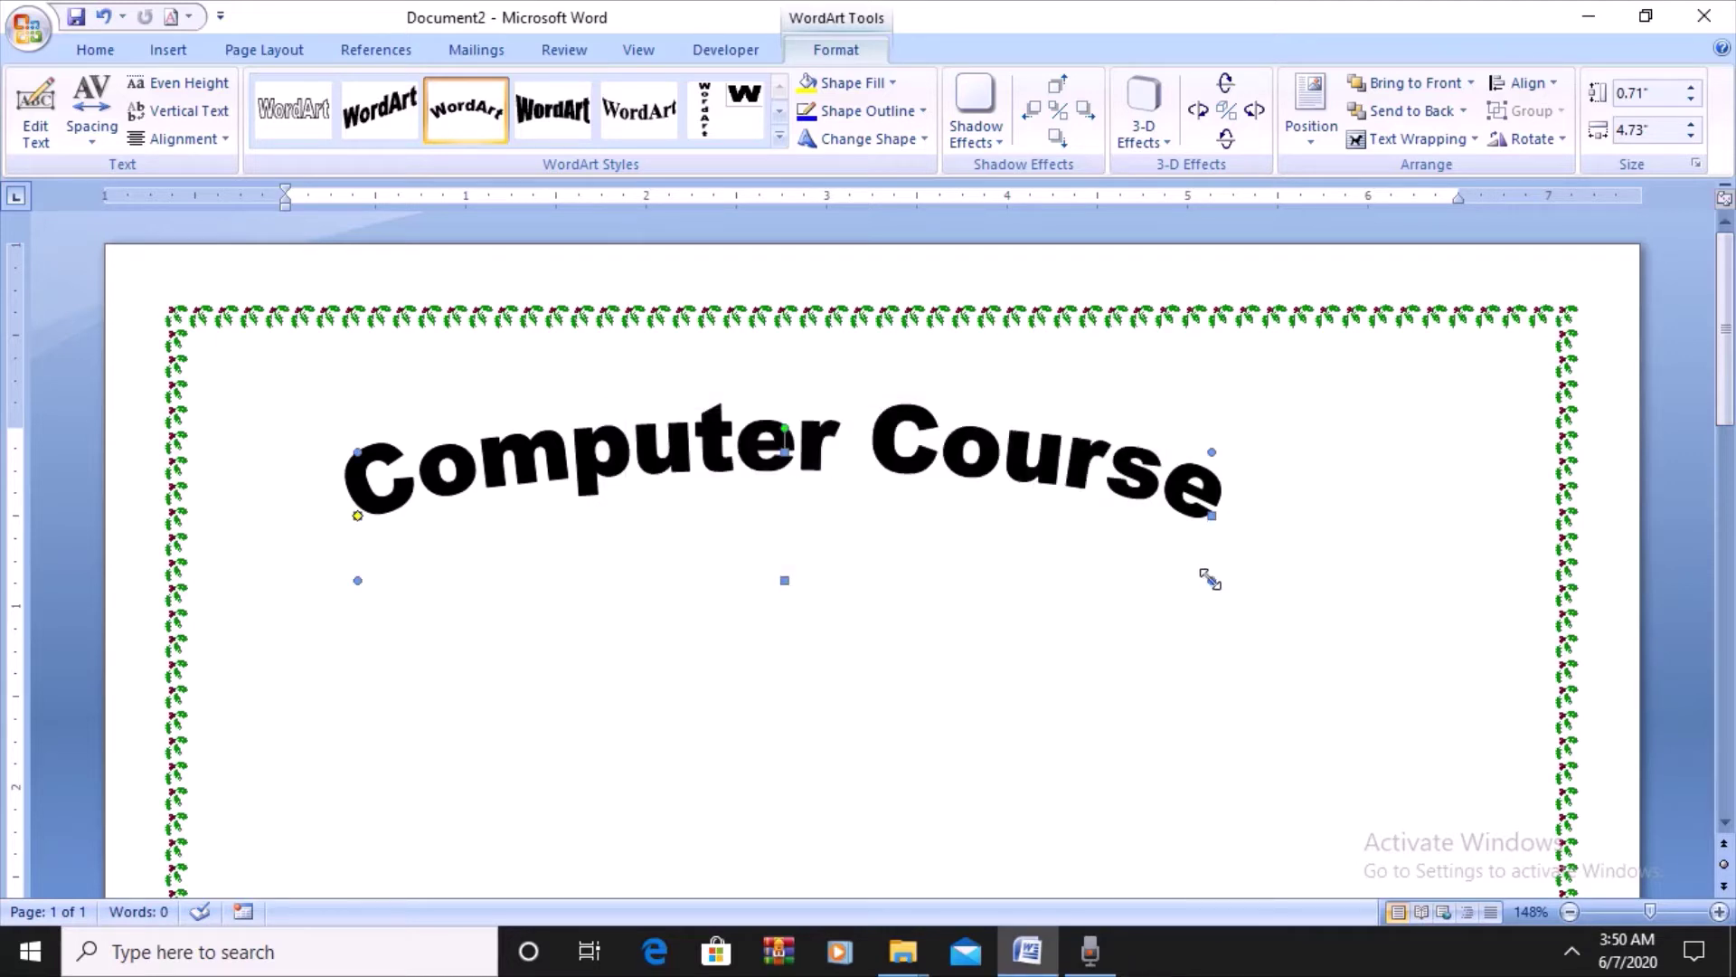
- Resize and reposition the title to about 0.69" high by 4.82" wide
{"action": "left_click_drag", "start_coordinate": [1223, 515], "coordinate": [1252, 524]}
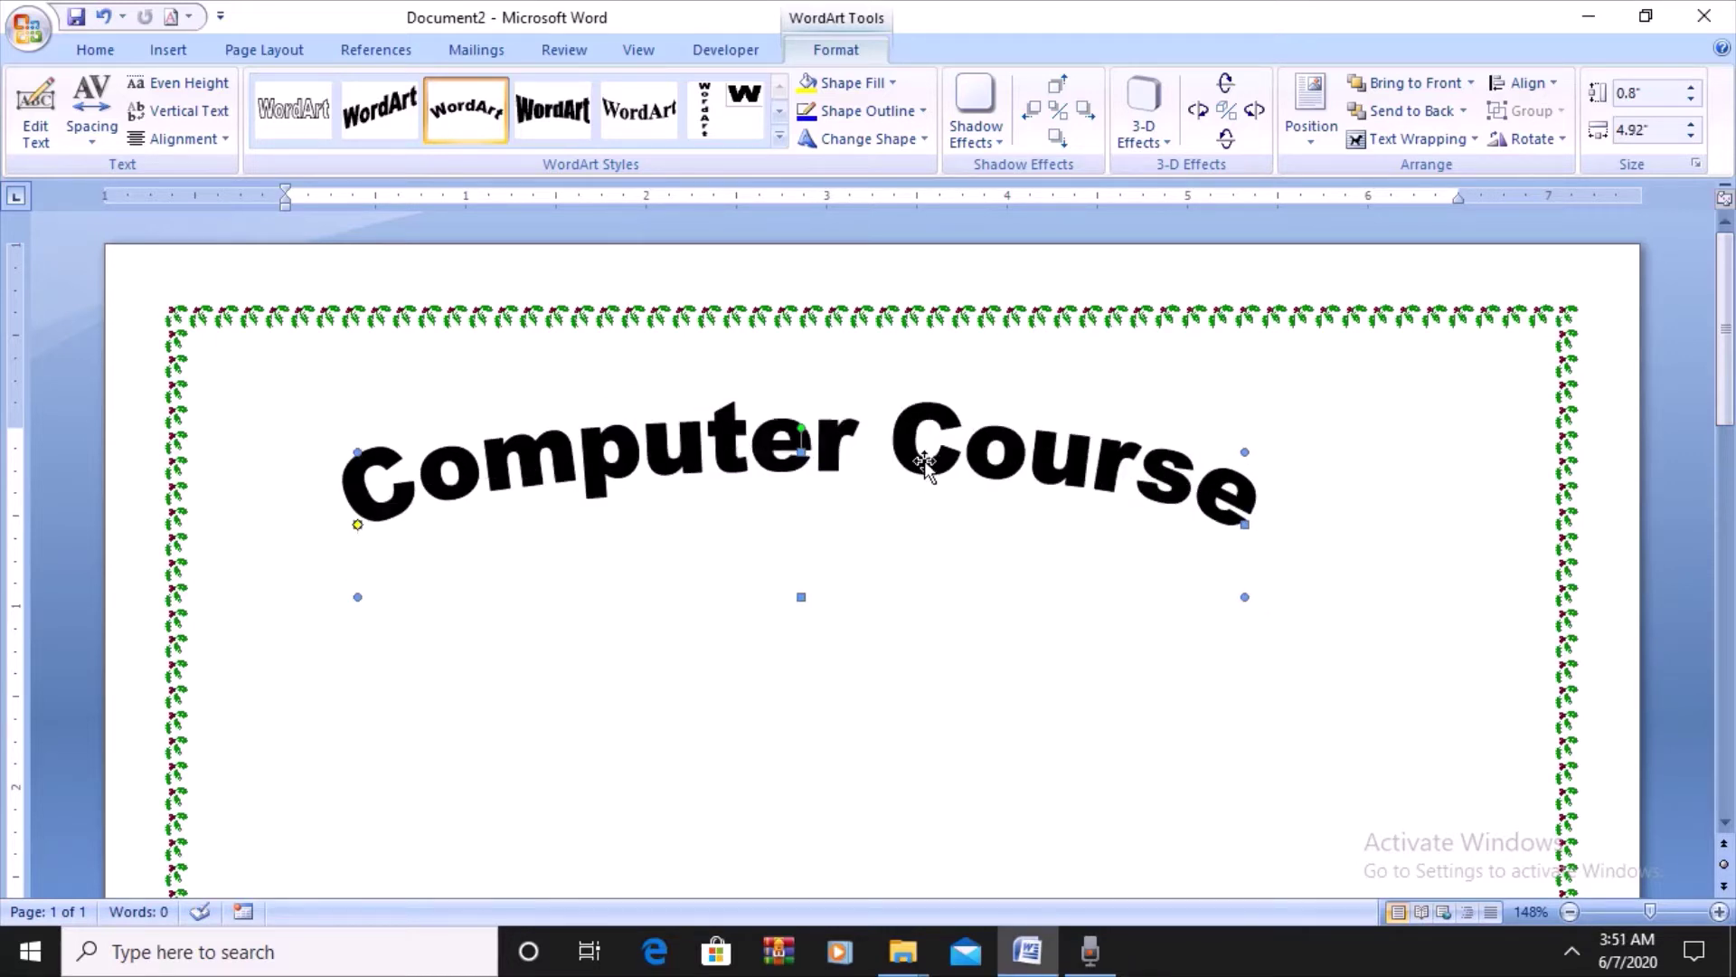
{"action": "left_click_drag", "start_coordinate": [927, 457], "coordinate": [990, 459]}
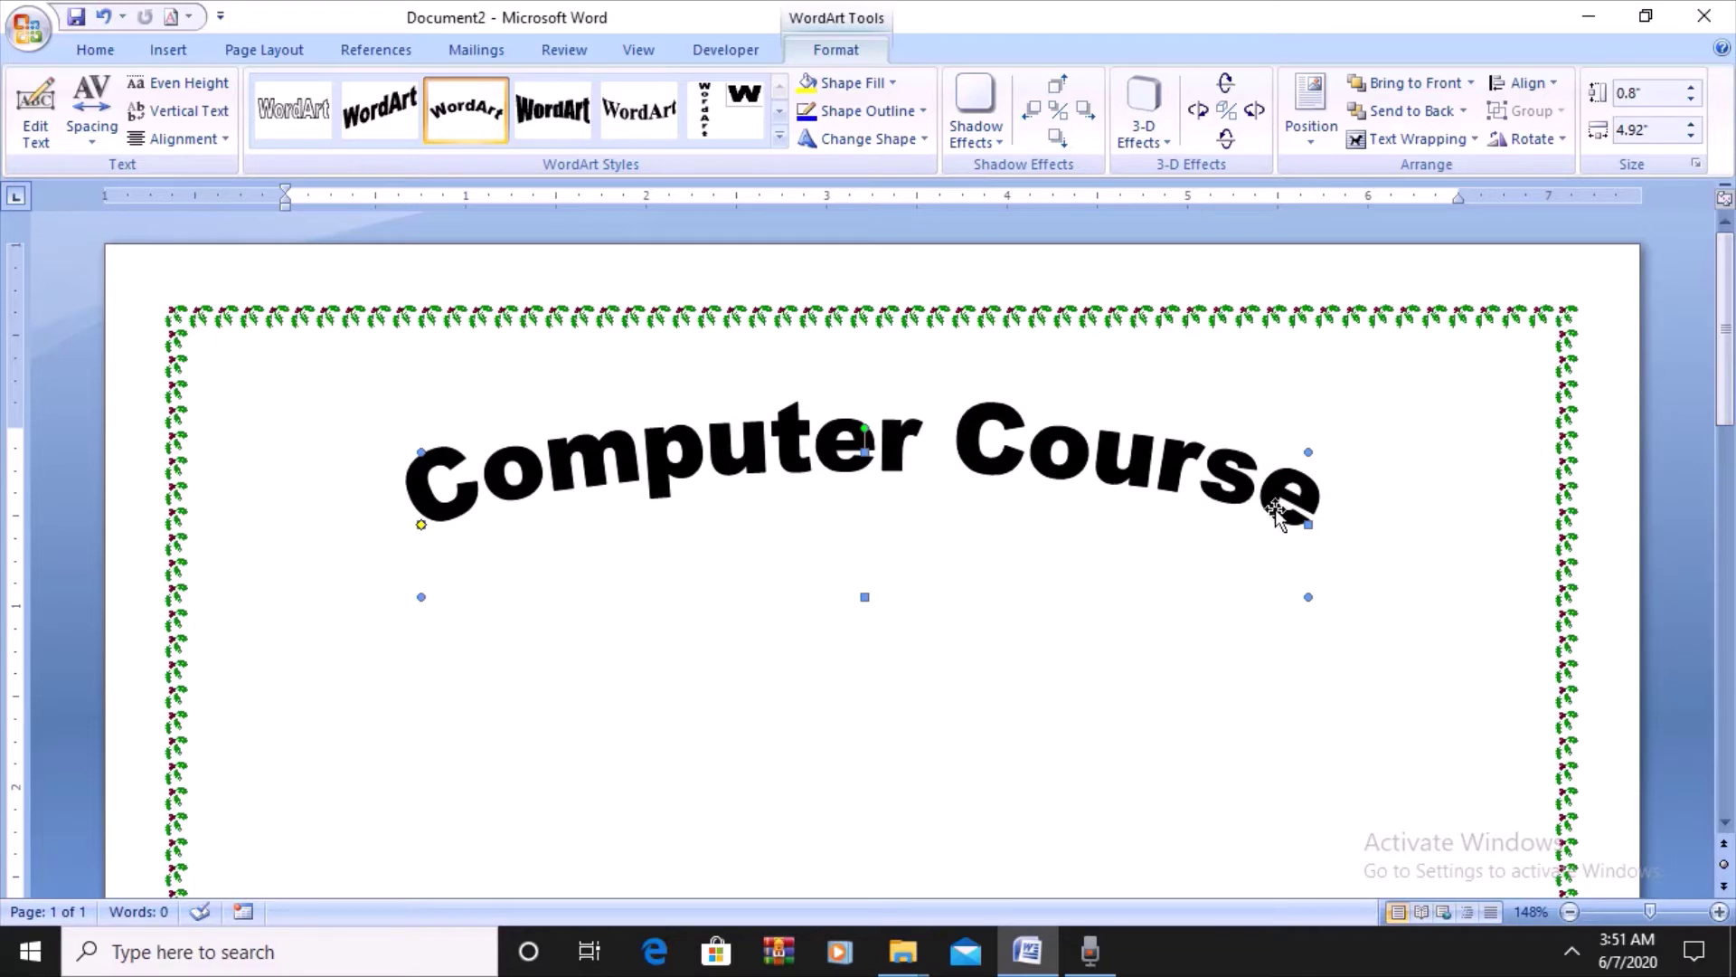
{"action": "left_click_drag", "start_coordinate": [1308, 523], "coordinate": [1293, 524]}
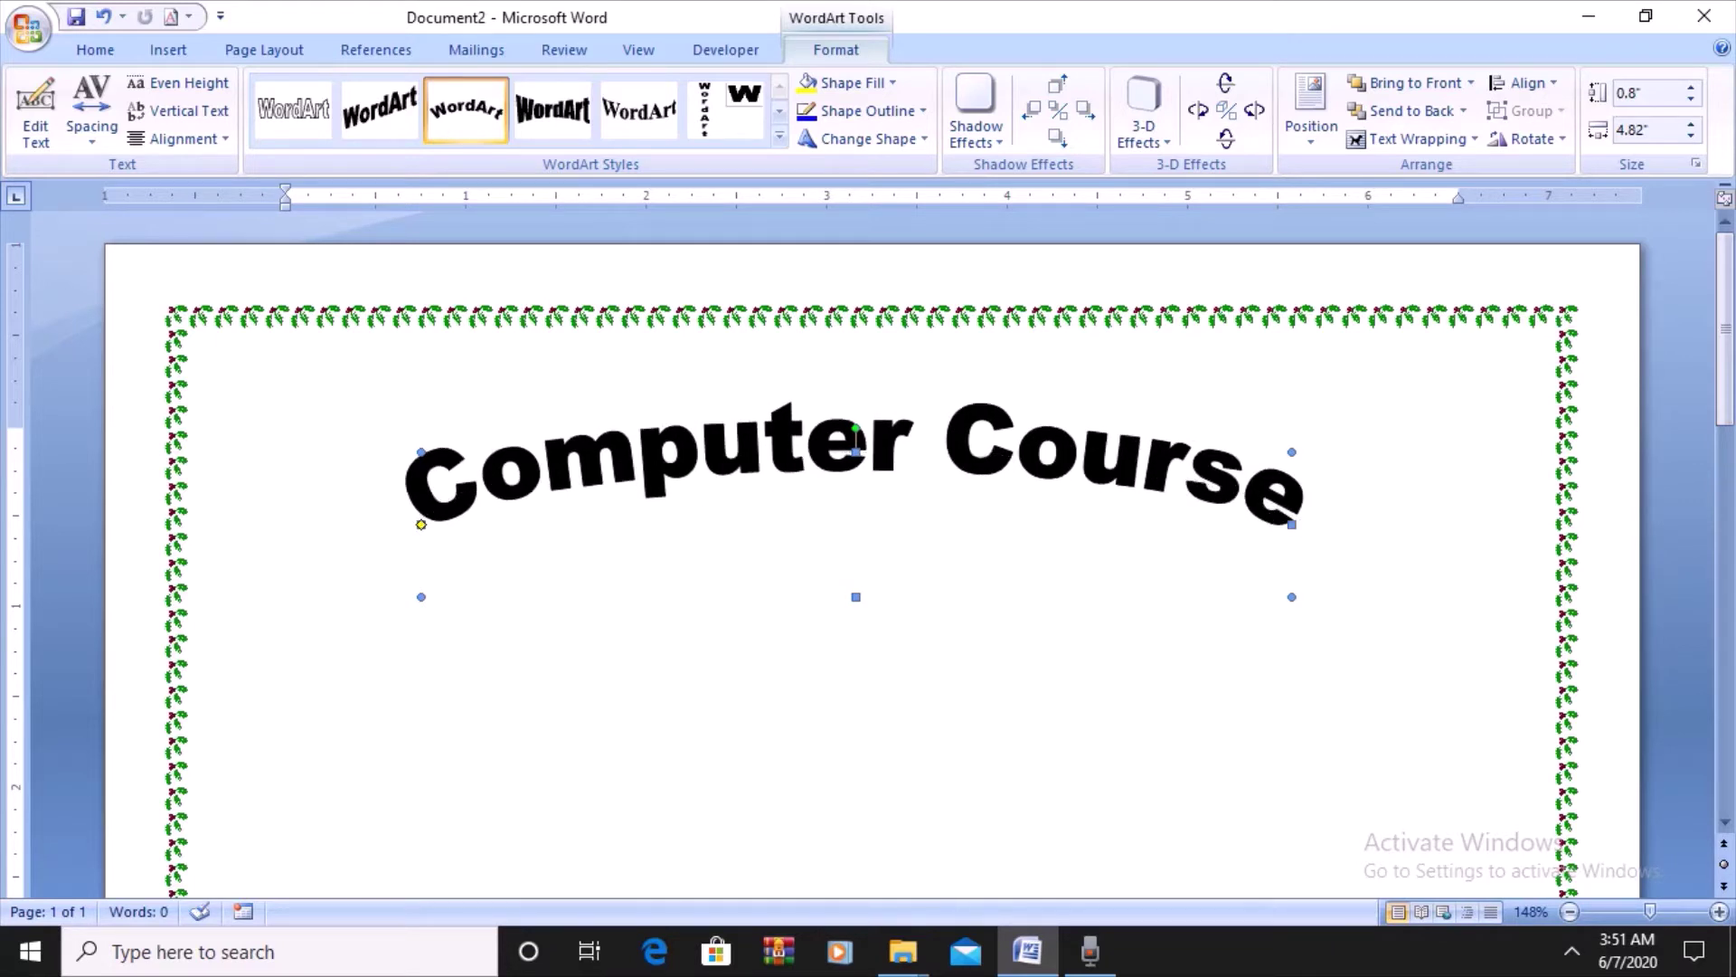
{"action": "left_click_drag", "start_coordinate": [856, 596], "coordinate": [856, 566]}
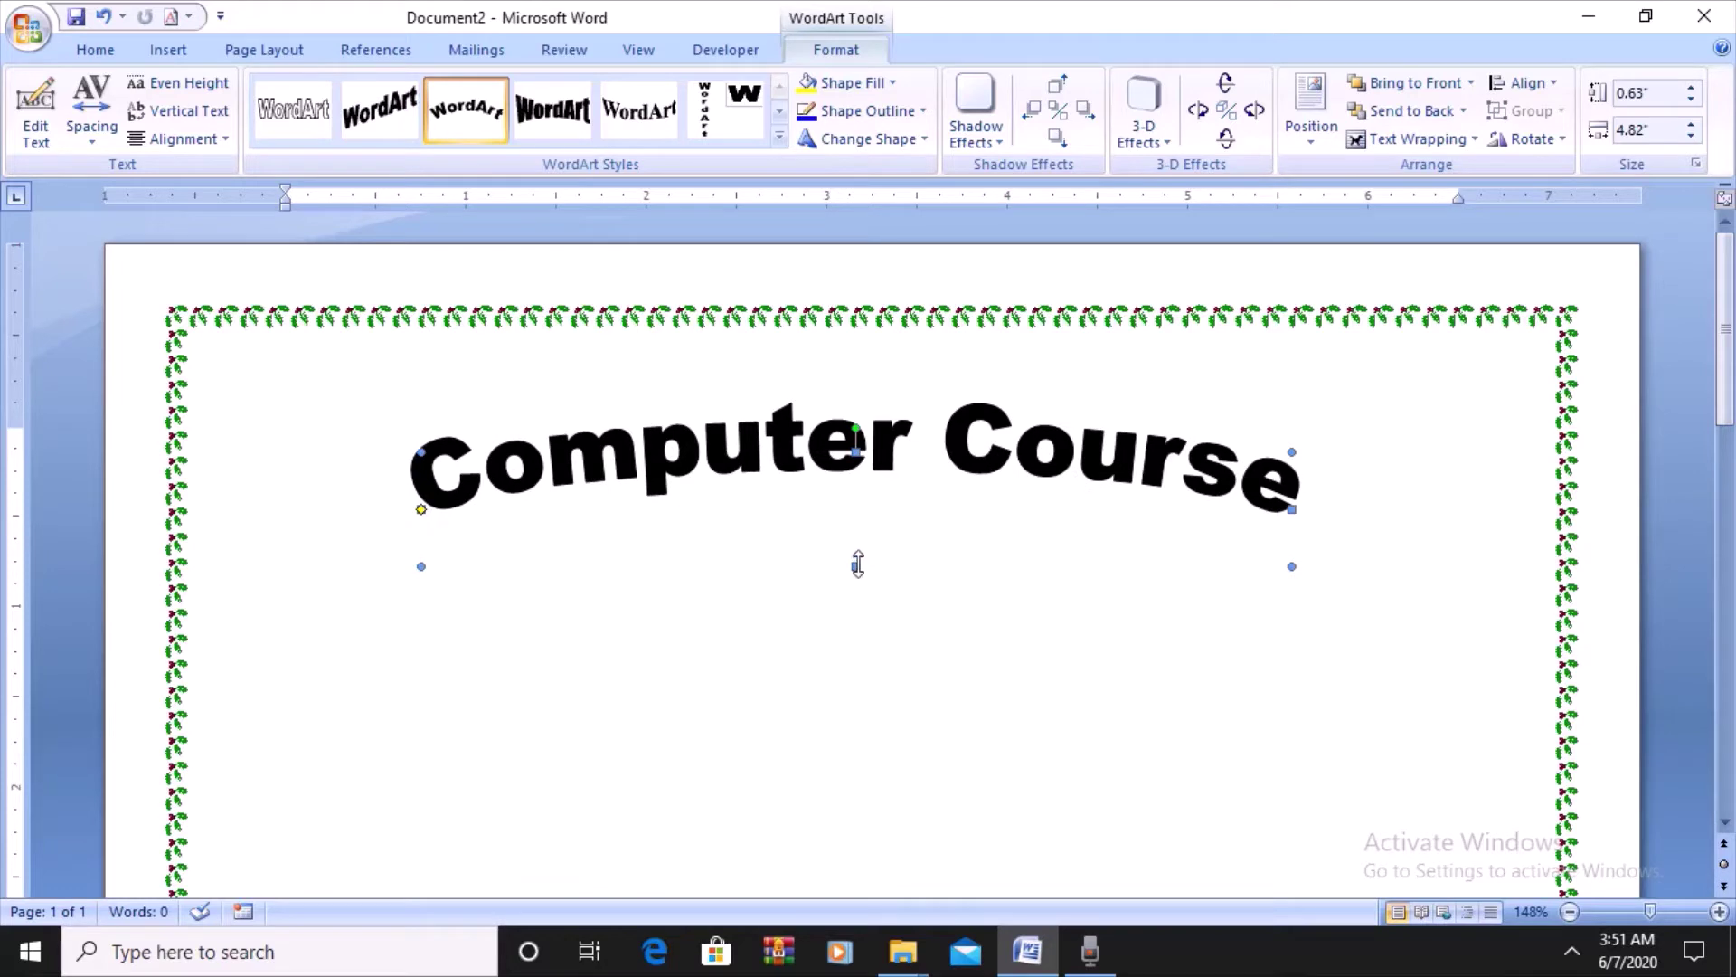
{"action": "left_click_drag", "start_coordinate": [856, 566], "coordinate": [856, 576]}
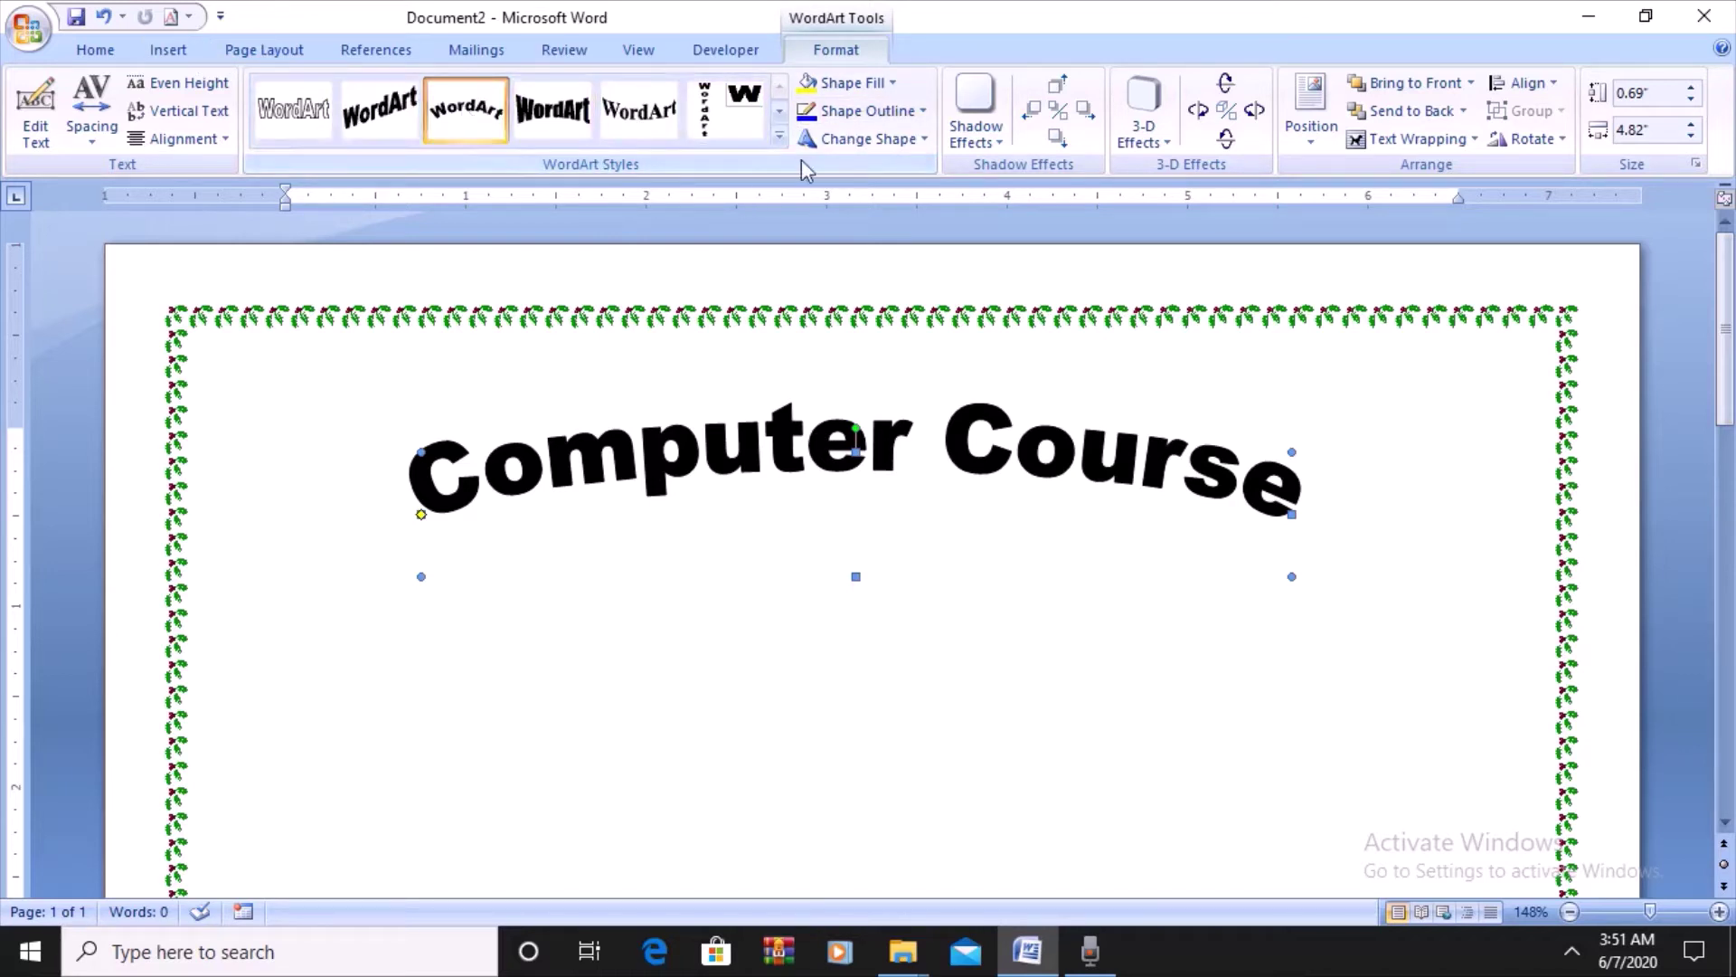
- Start inserting a second WordArt, then cancel it
{"action": "left_click", "coordinate": [168, 51]}
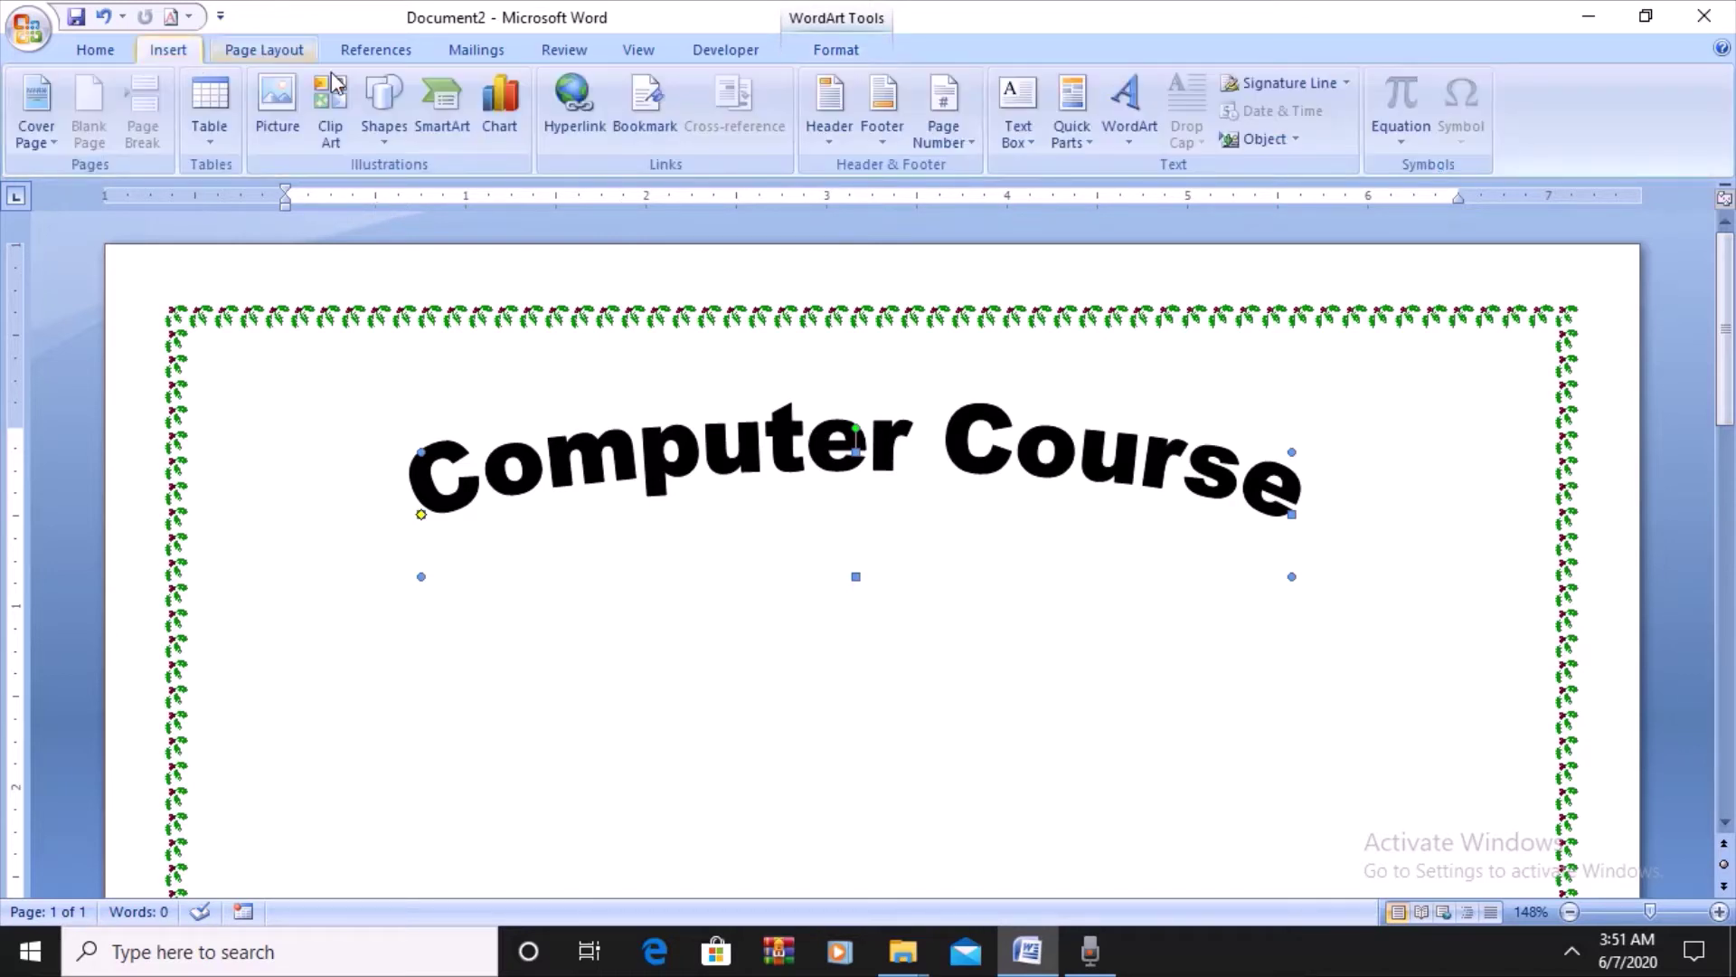
{"action": "left_click", "coordinate": [1126, 131]}
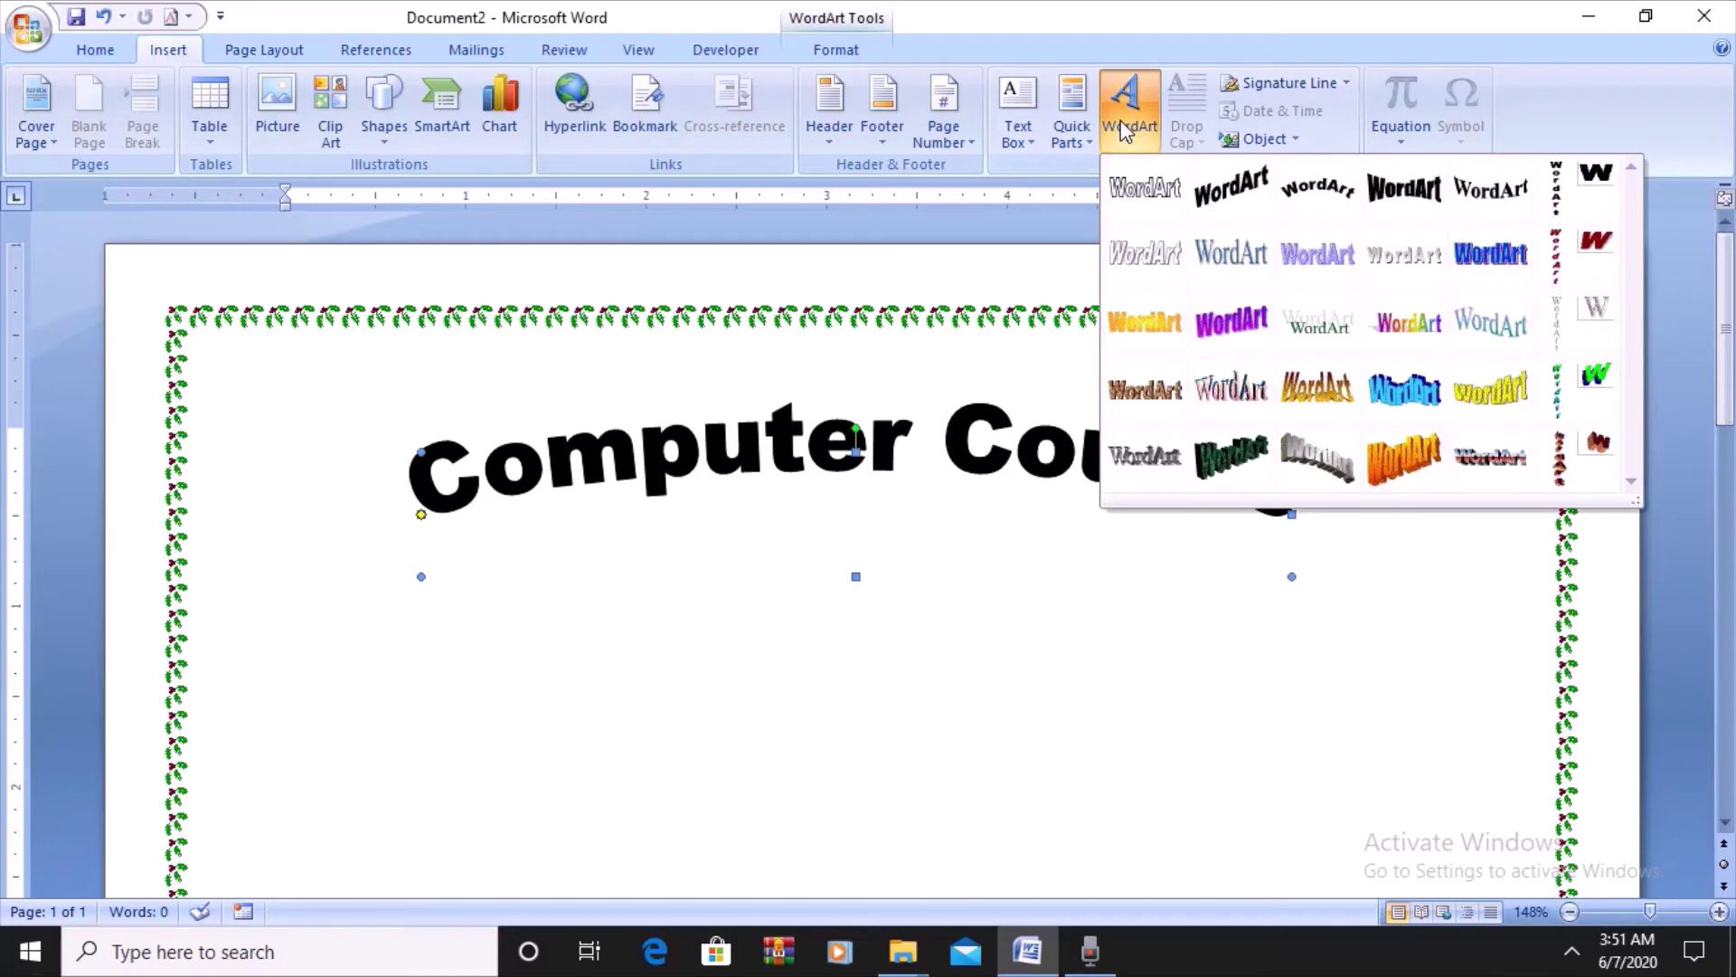
{"action": "left_click", "coordinate": [1313, 194]}
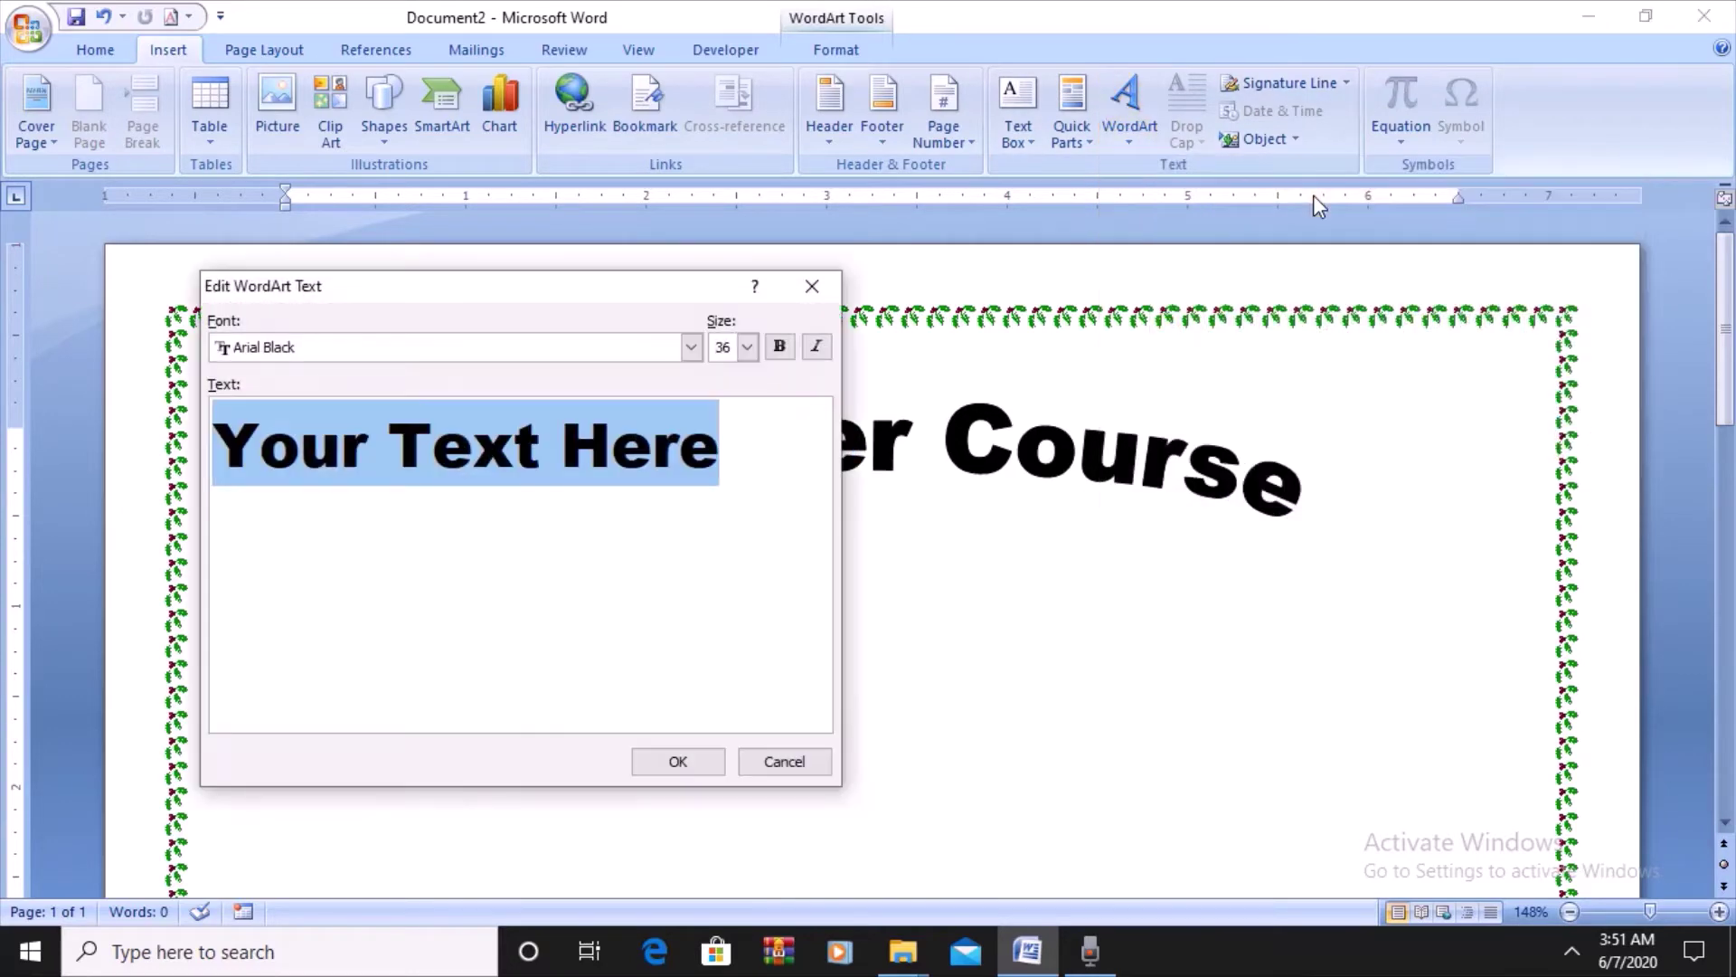
{"action": "left_click", "coordinate": [811, 286]}
- Fill the title with light blue and shrink it to 0.61" by 4.72"
{"action": "left_click", "coordinate": [847, 469]}
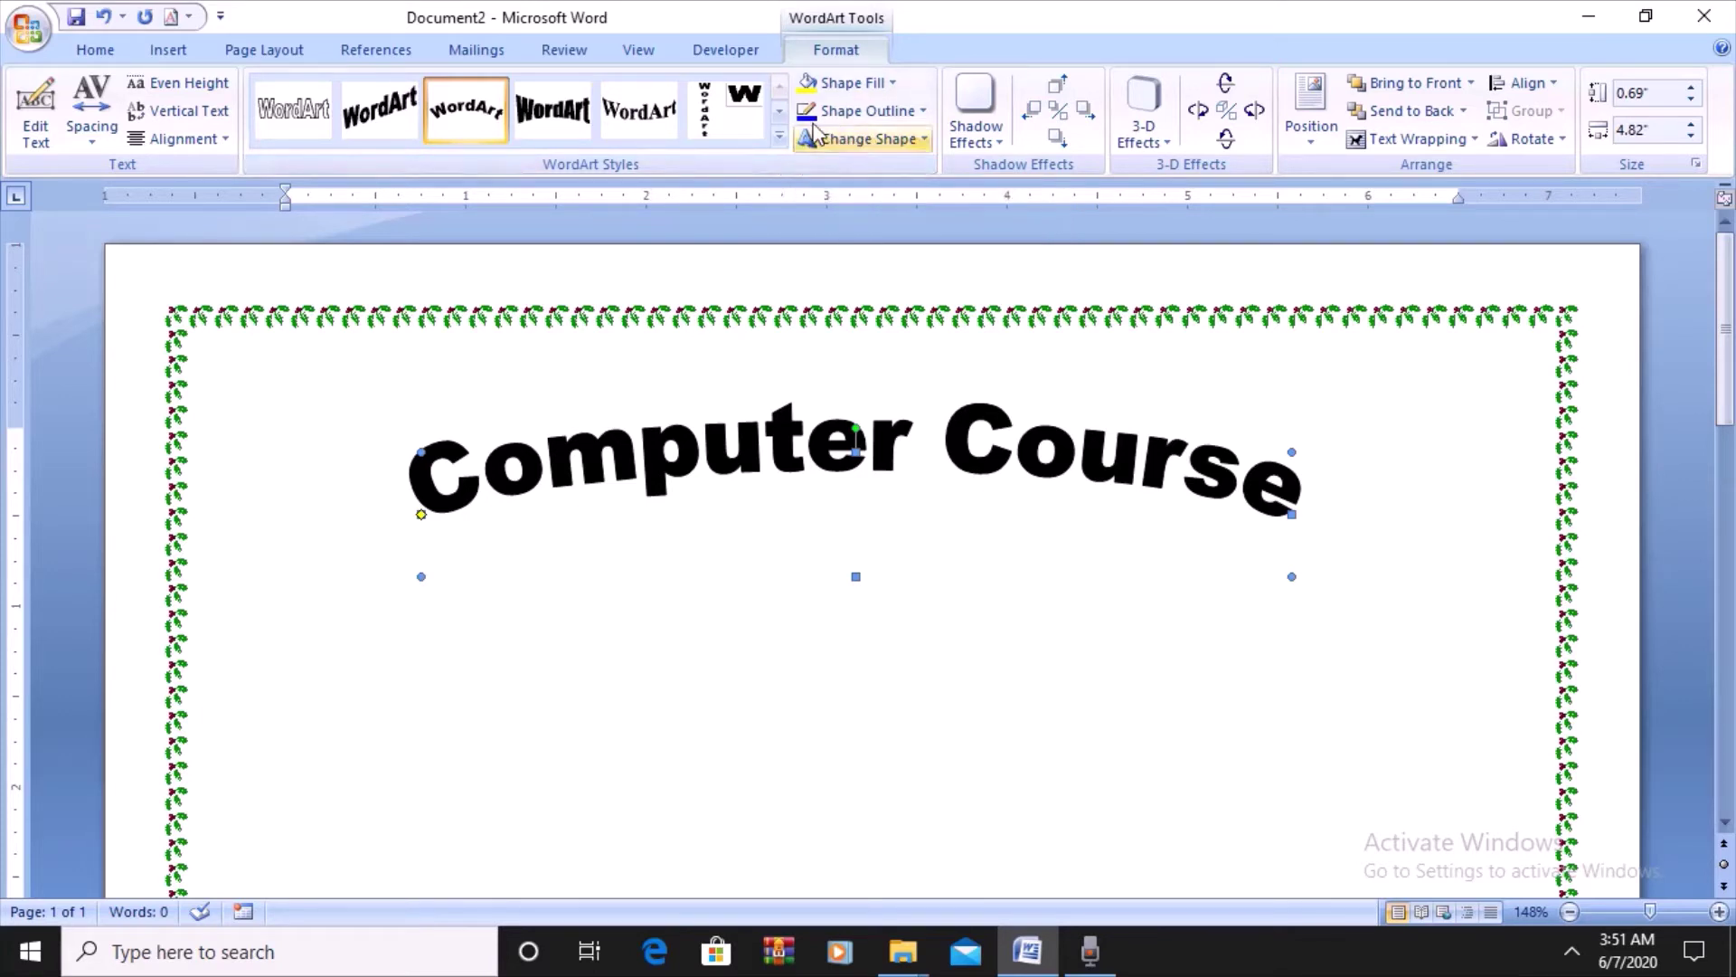
{"action": "left_click", "coordinate": [887, 89]}
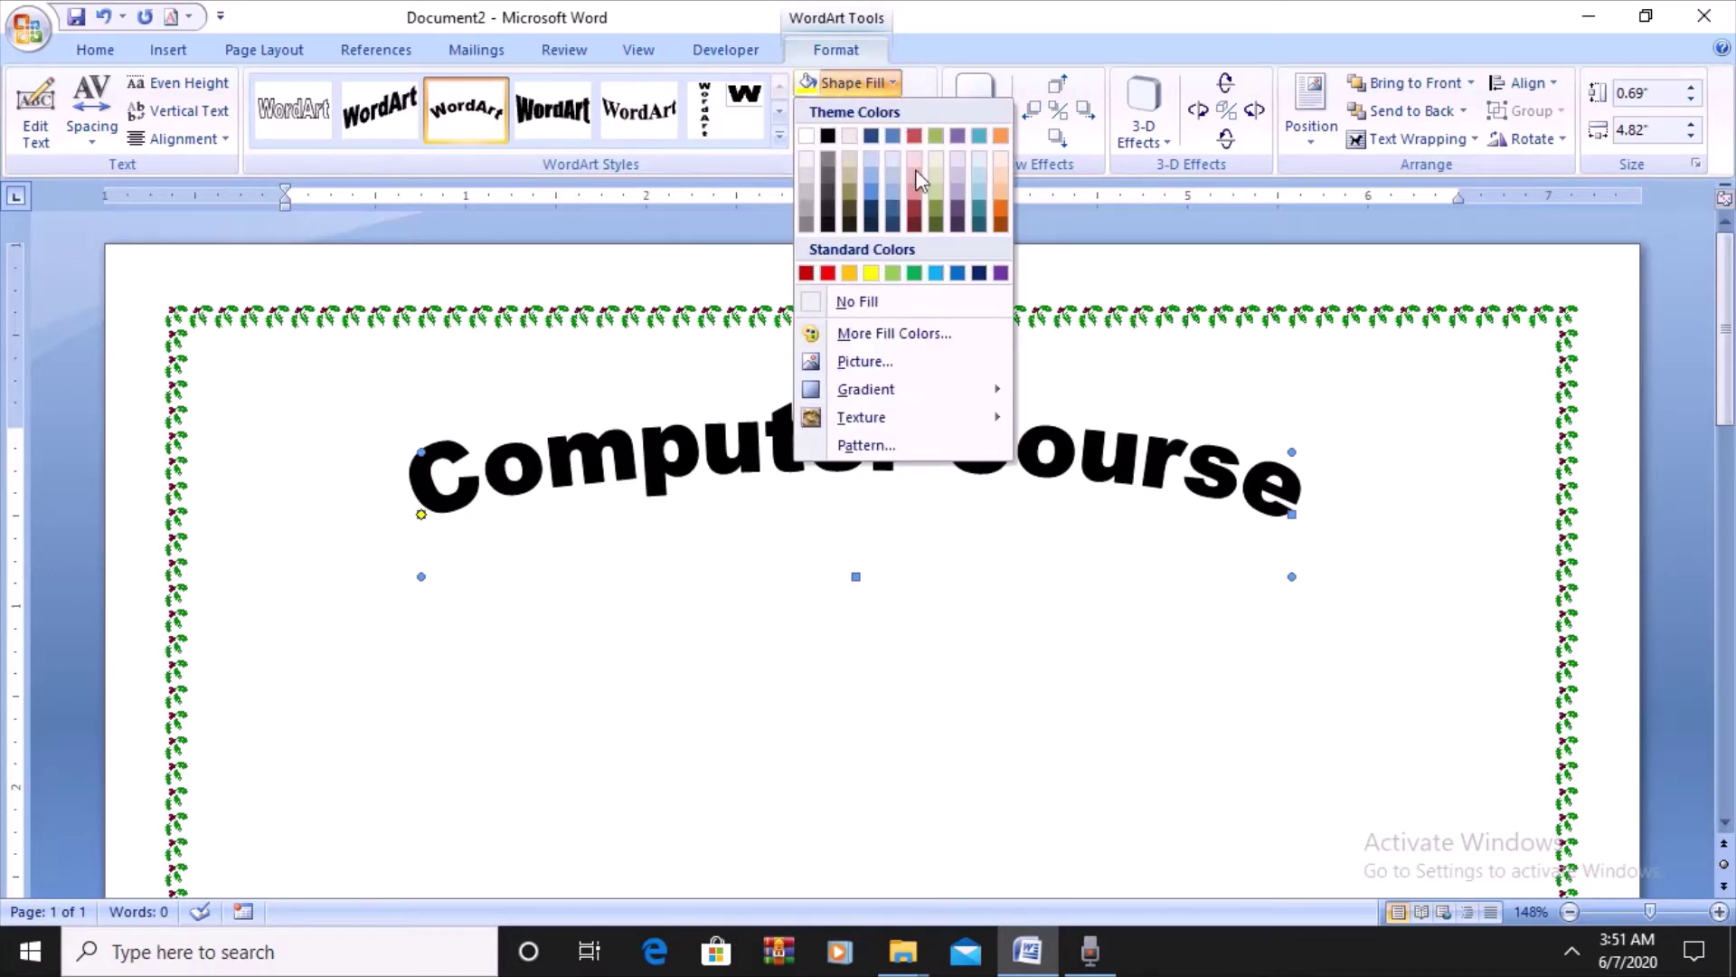
{"action": "left_click", "coordinate": [936, 273]}
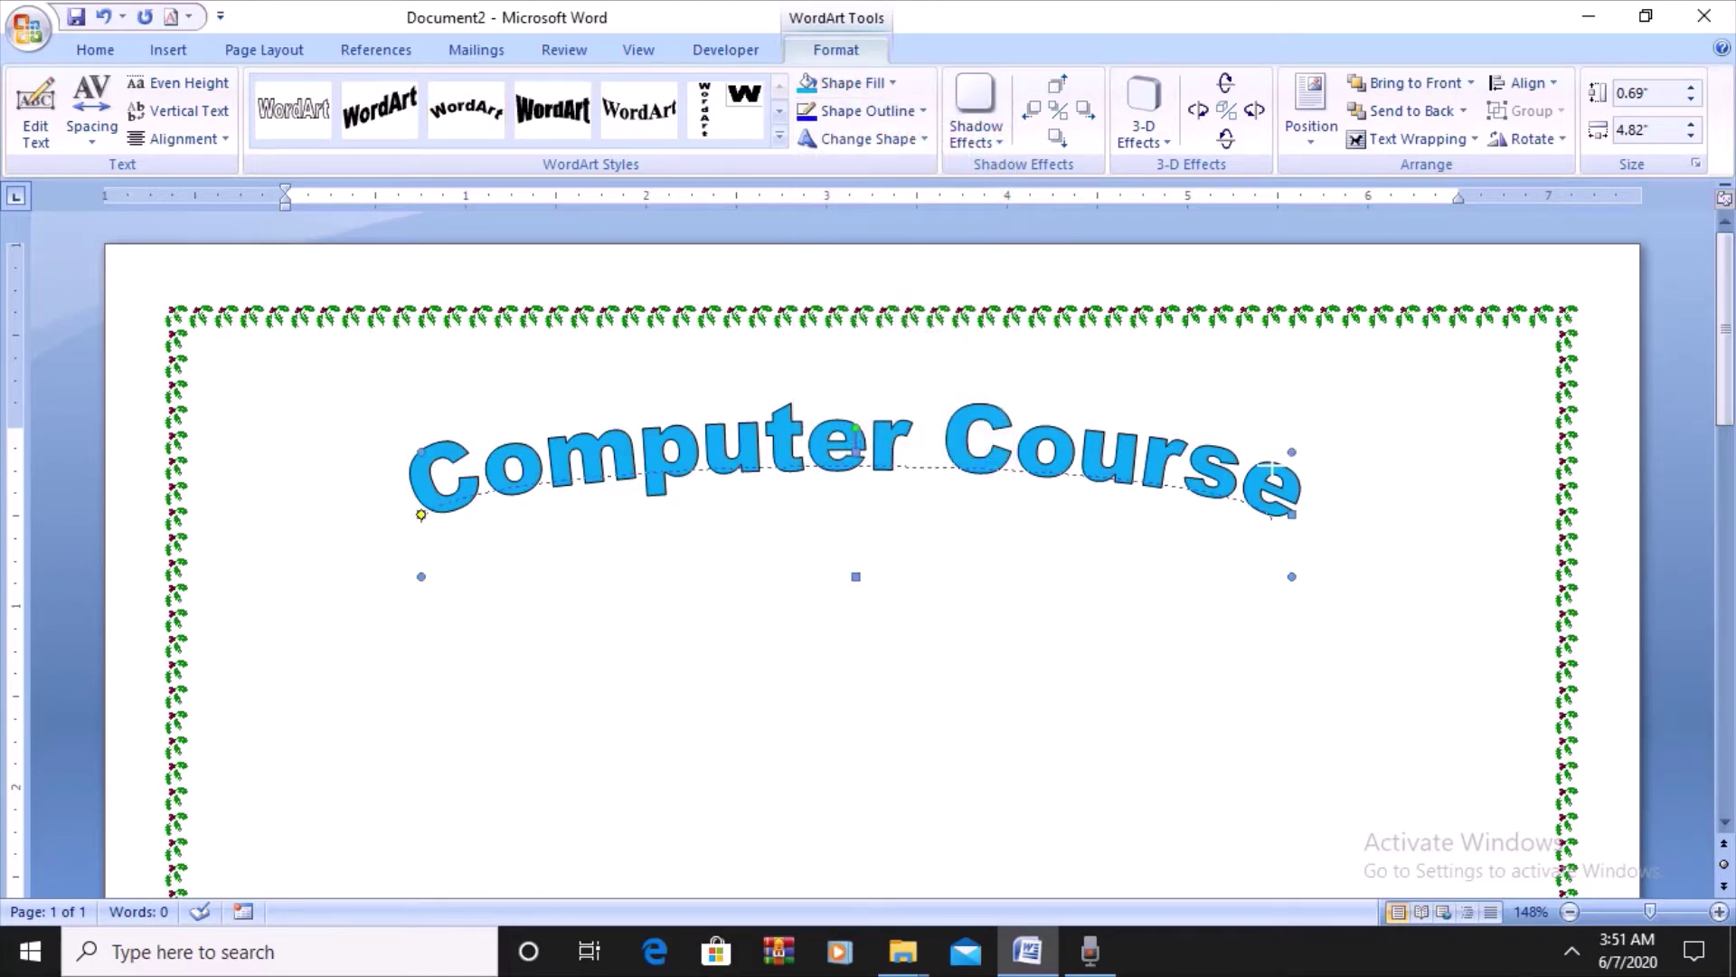
{"action": "left_click_drag", "start_coordinate": [1271, 470], "coordinate": [1270, 466]}
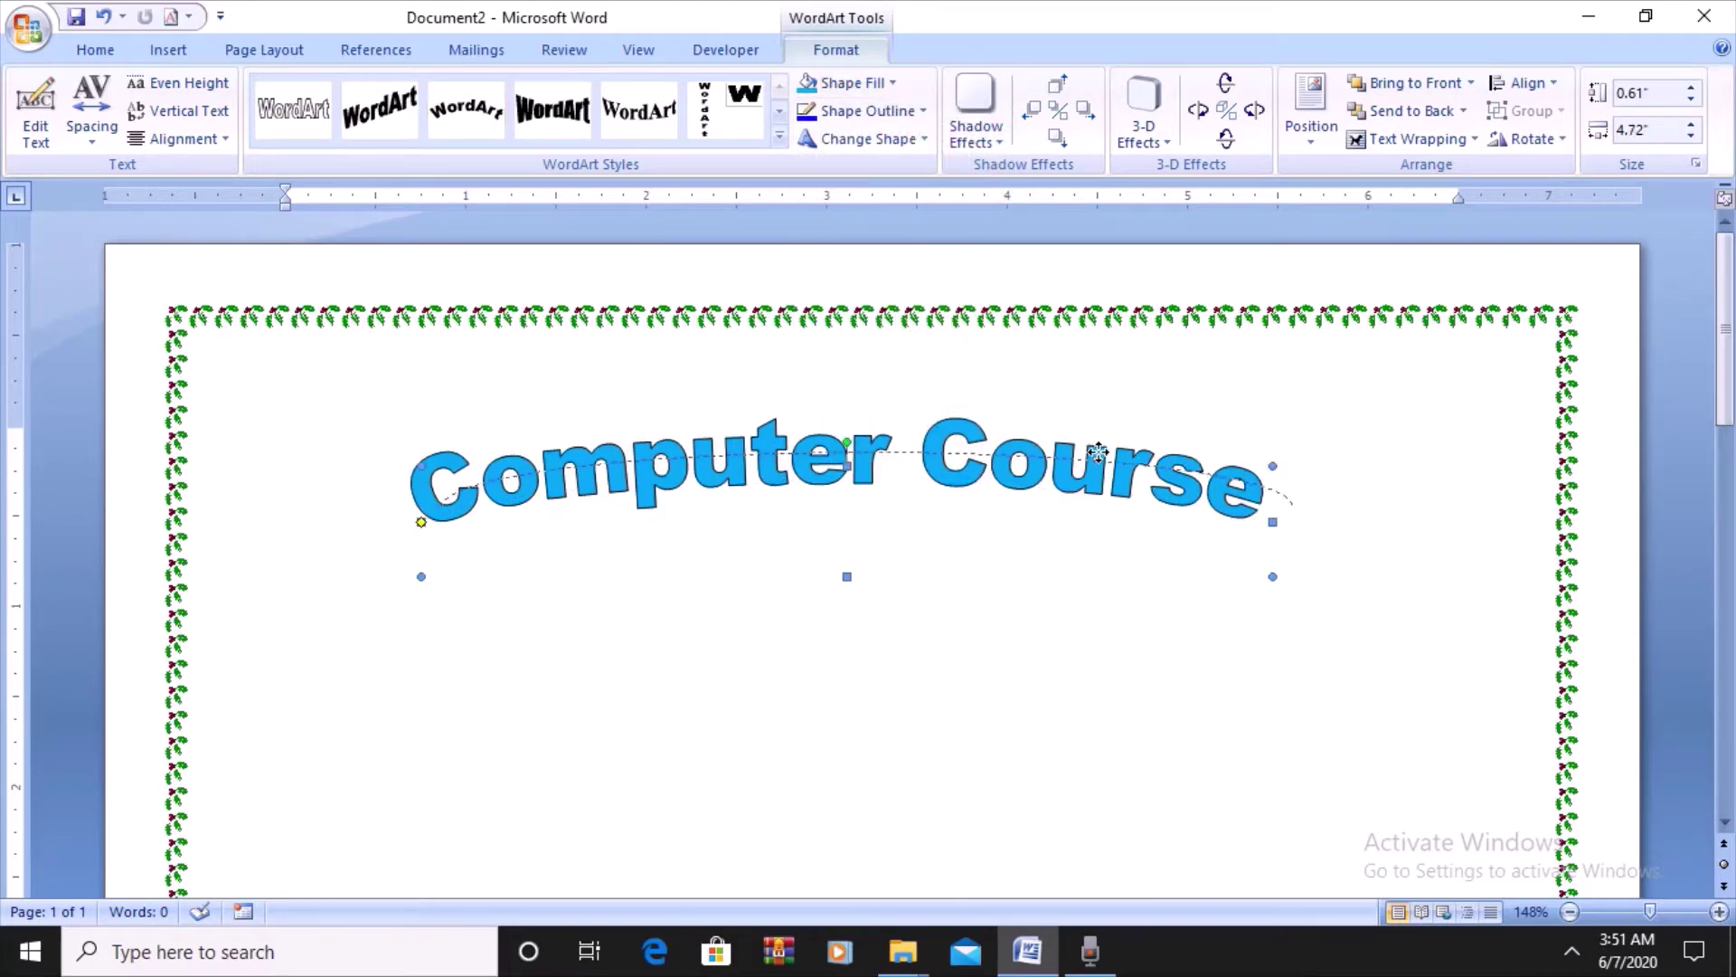
- Drag the Computer Course title into place near the top centre of the page
{"action": "left_click_drag", "start_coordinate": [1097, 452], "coordinate": [1125, 439]}
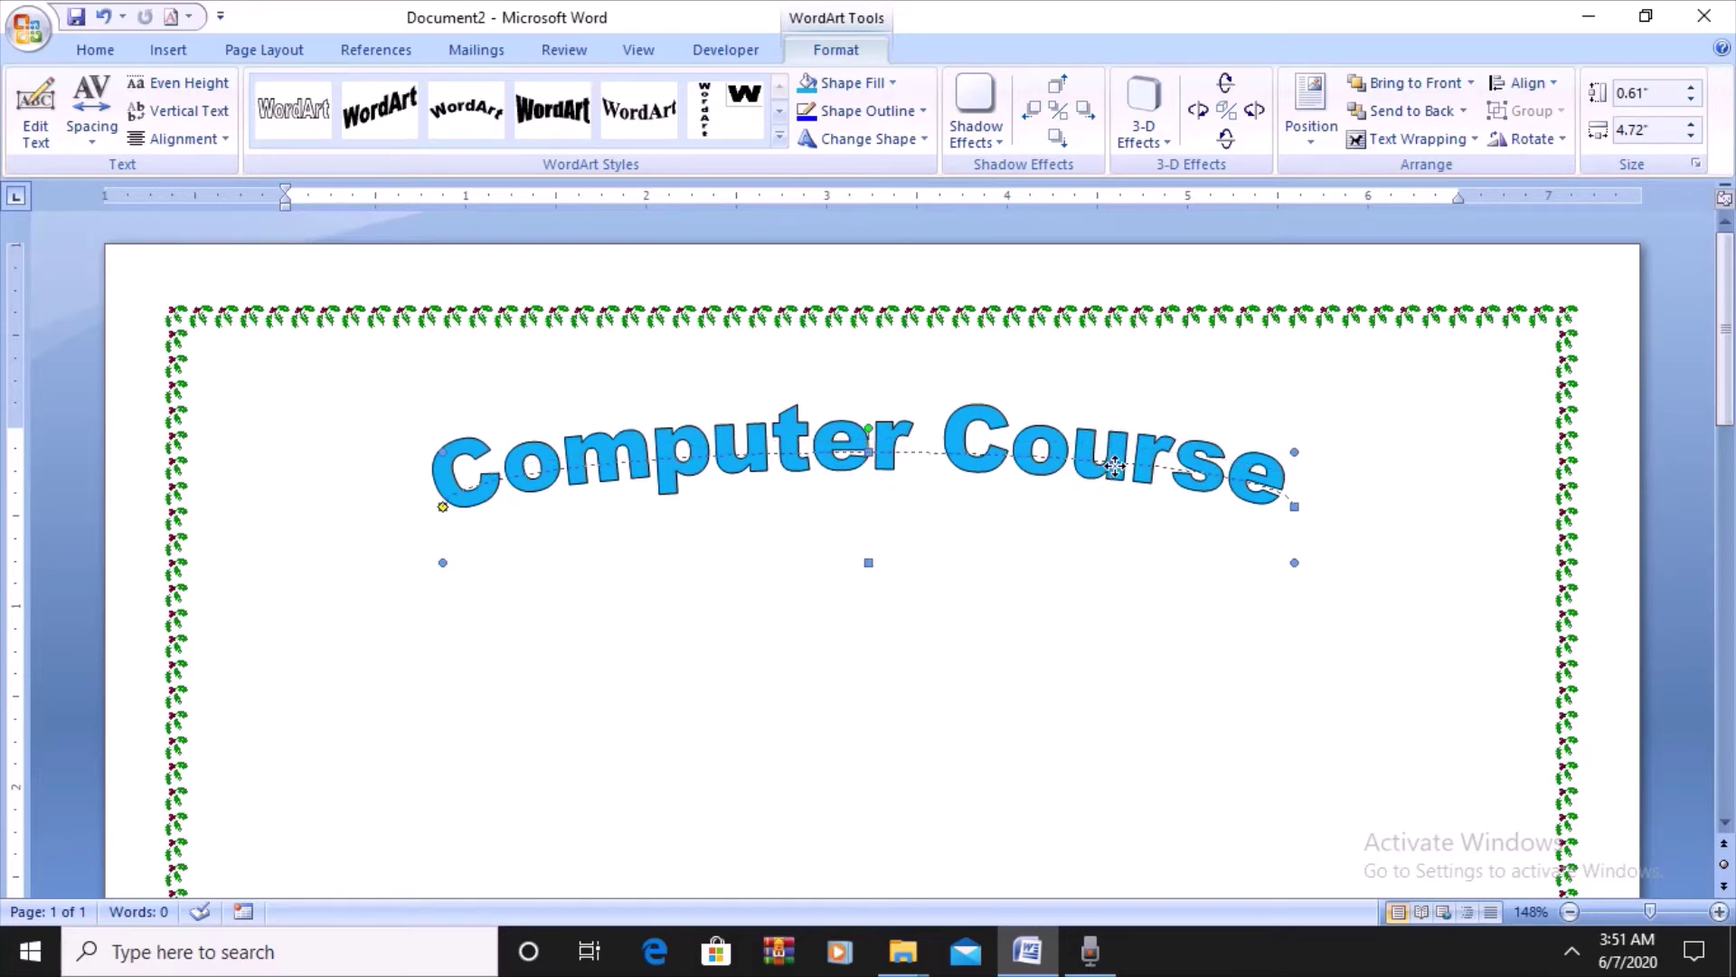
{"action": "left_click", "coordinate": [529, 438]}
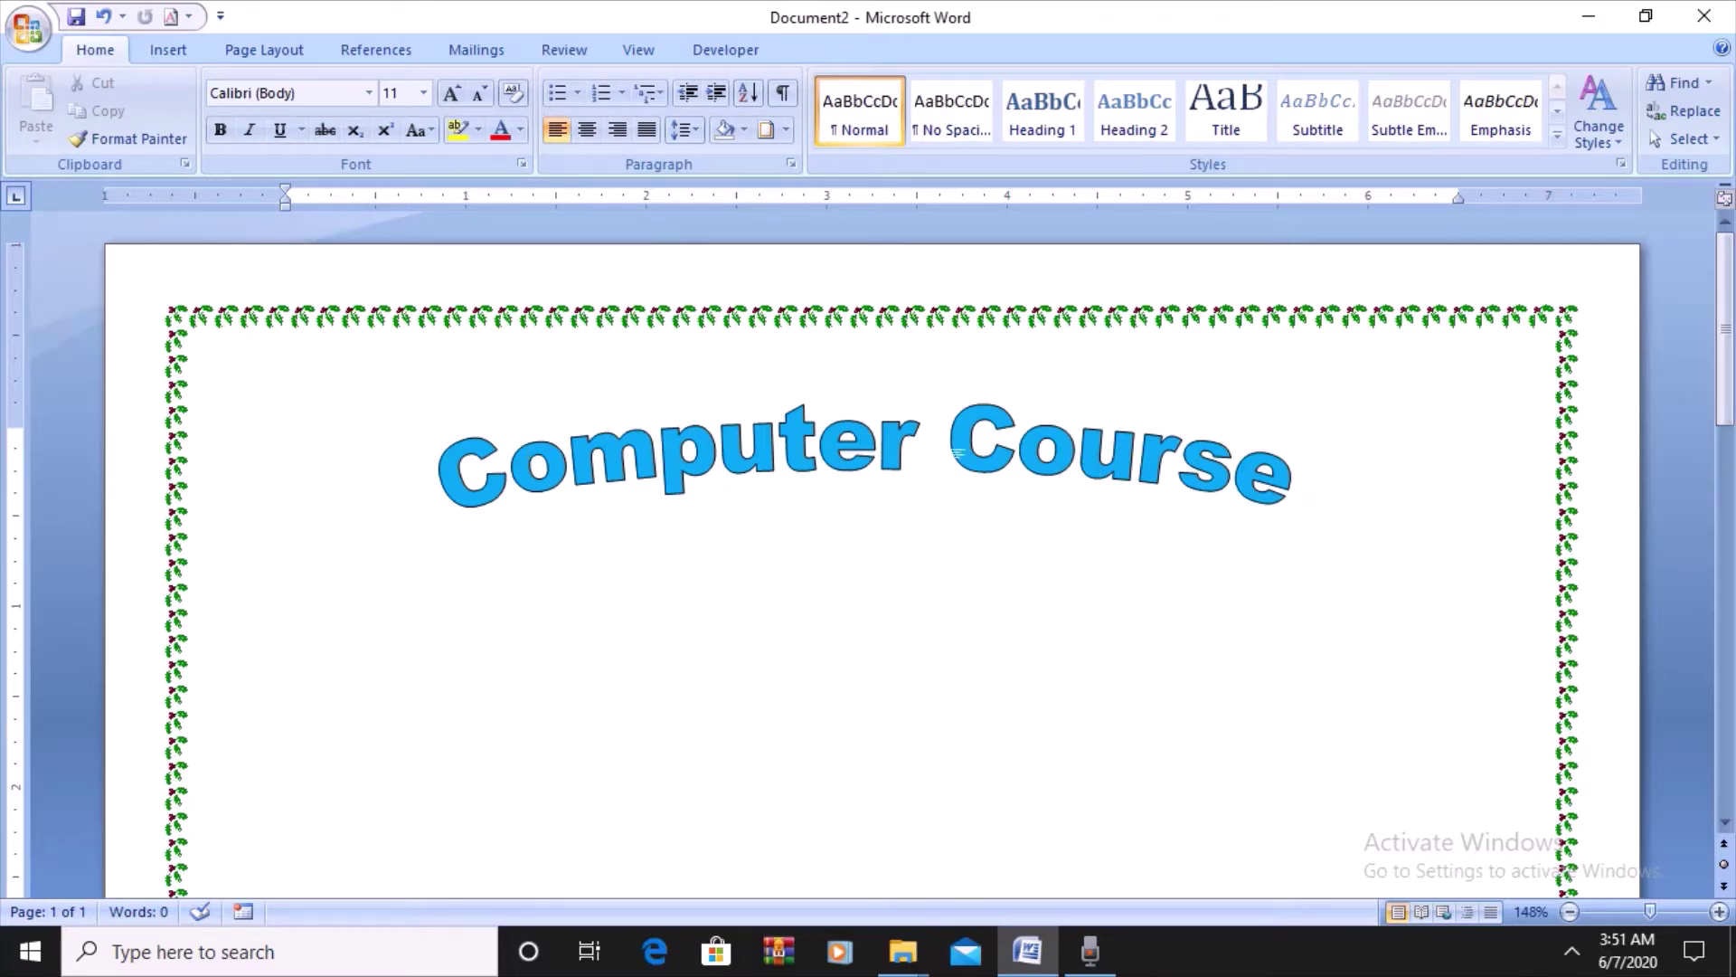
{"action": "left_click_drag", "start_coordinate": [959, 448], "coordinate": [1107, 466]}
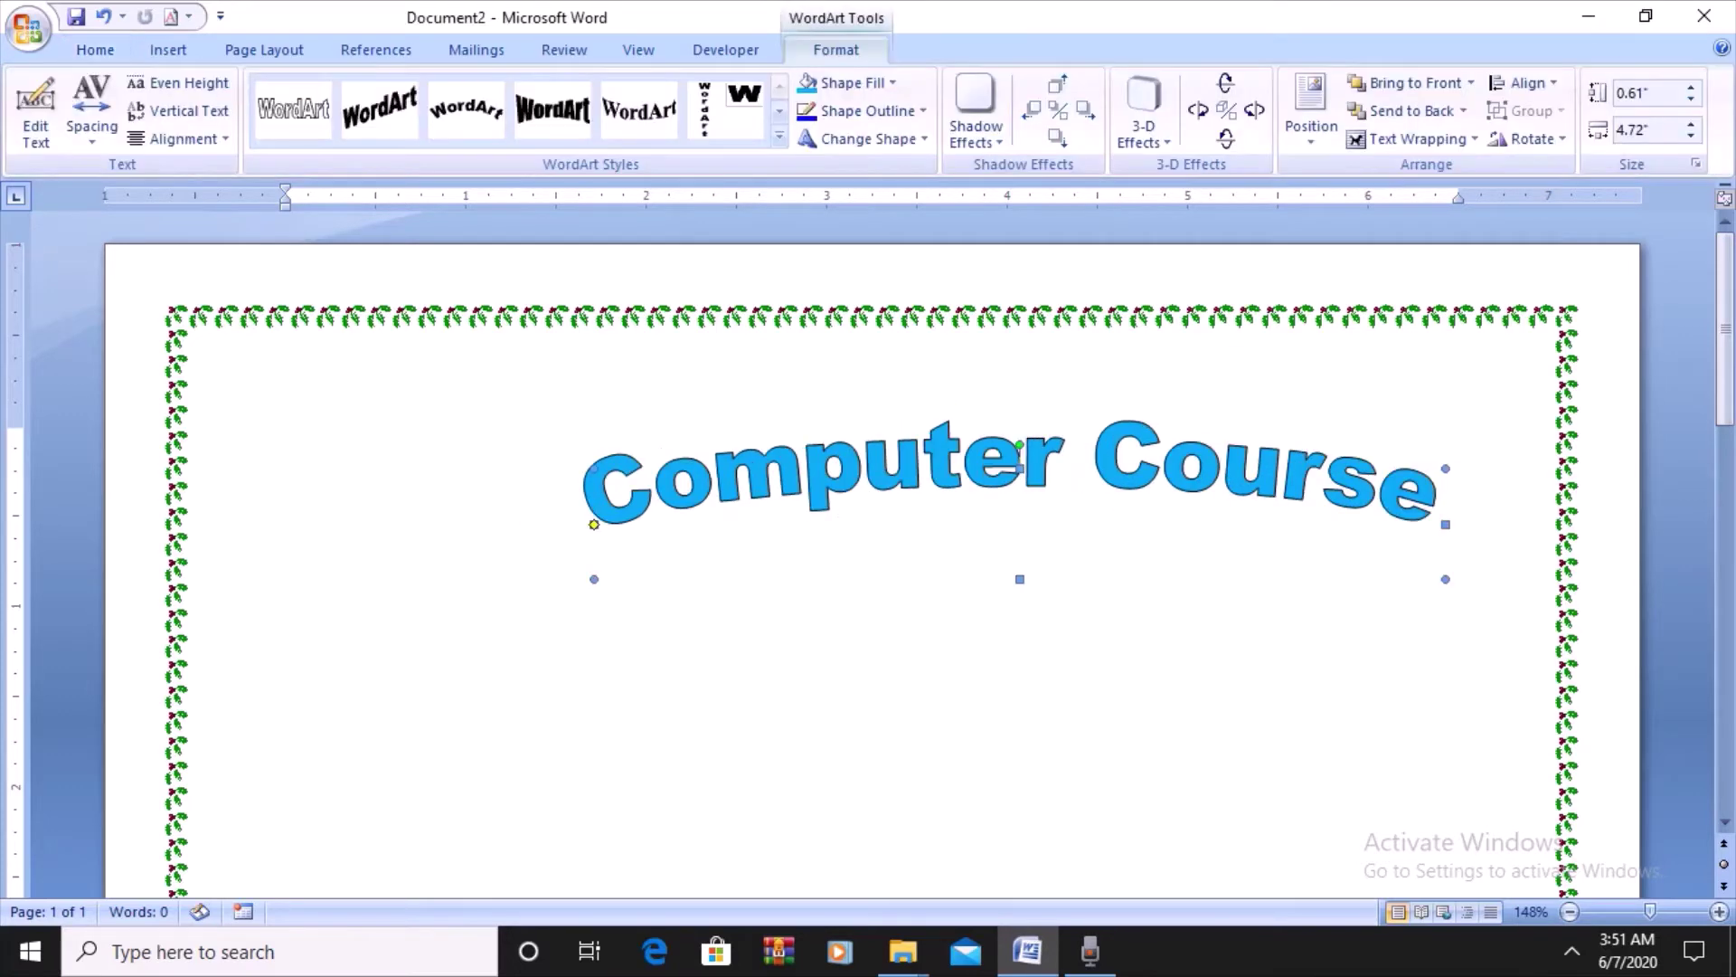
{"action": "key", "text": "Escape"}
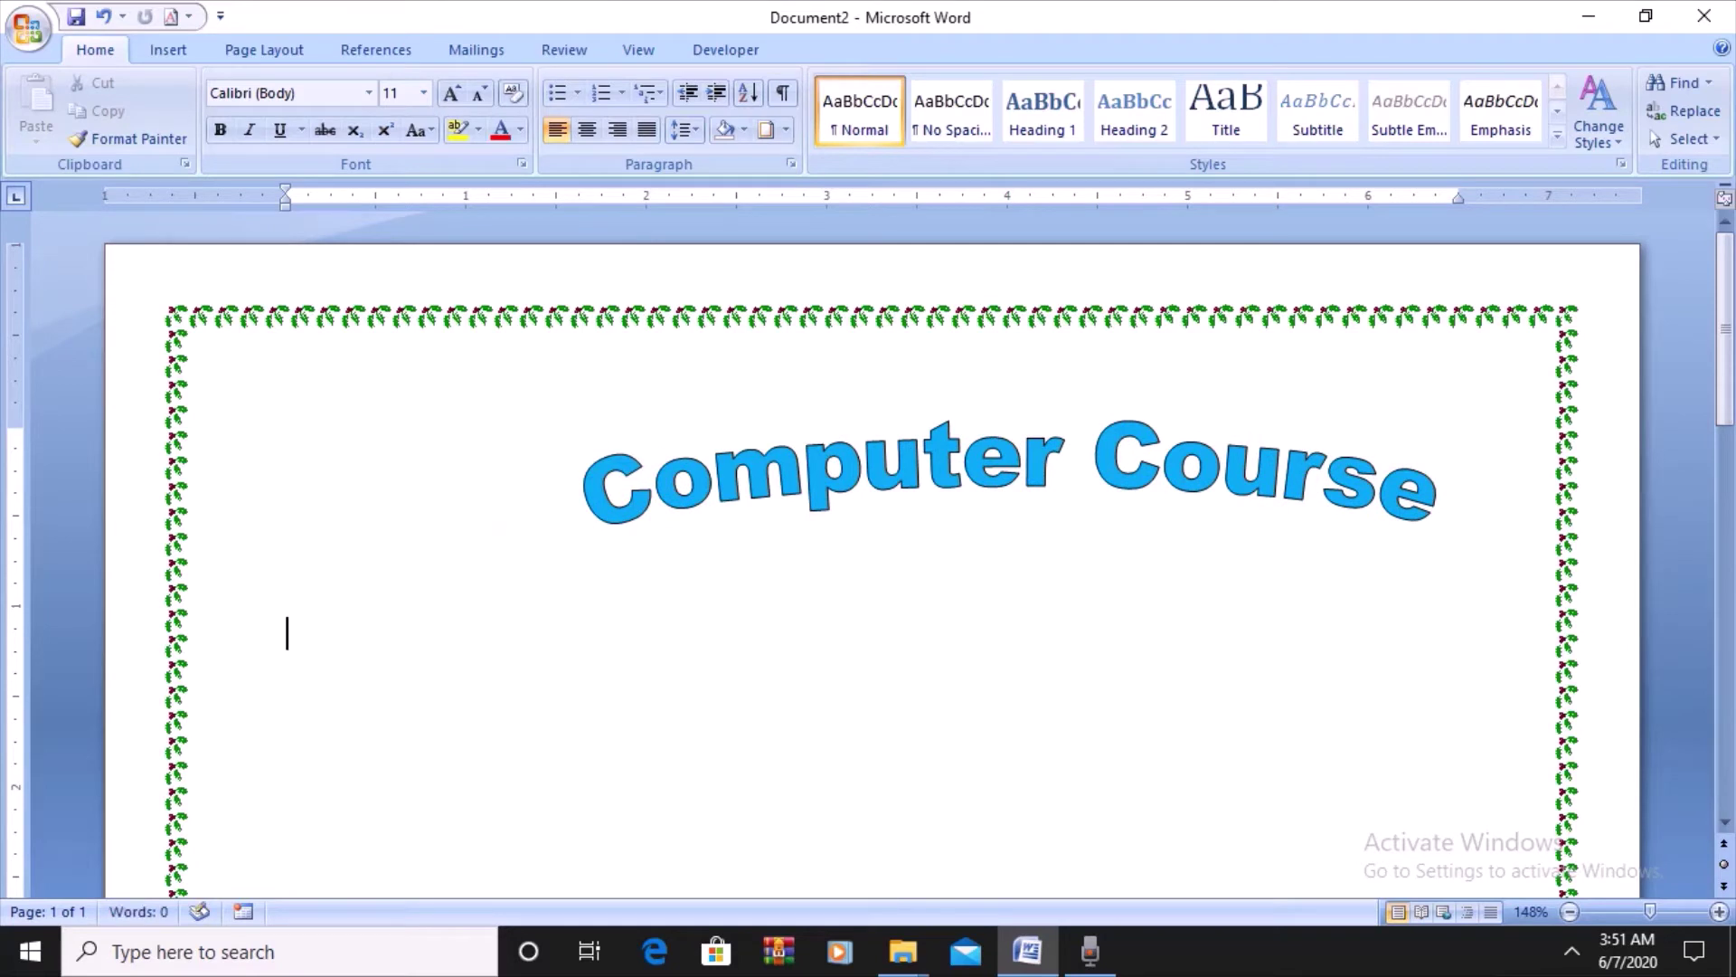
{"action": "left_click", "coordinate": [817, 477]}
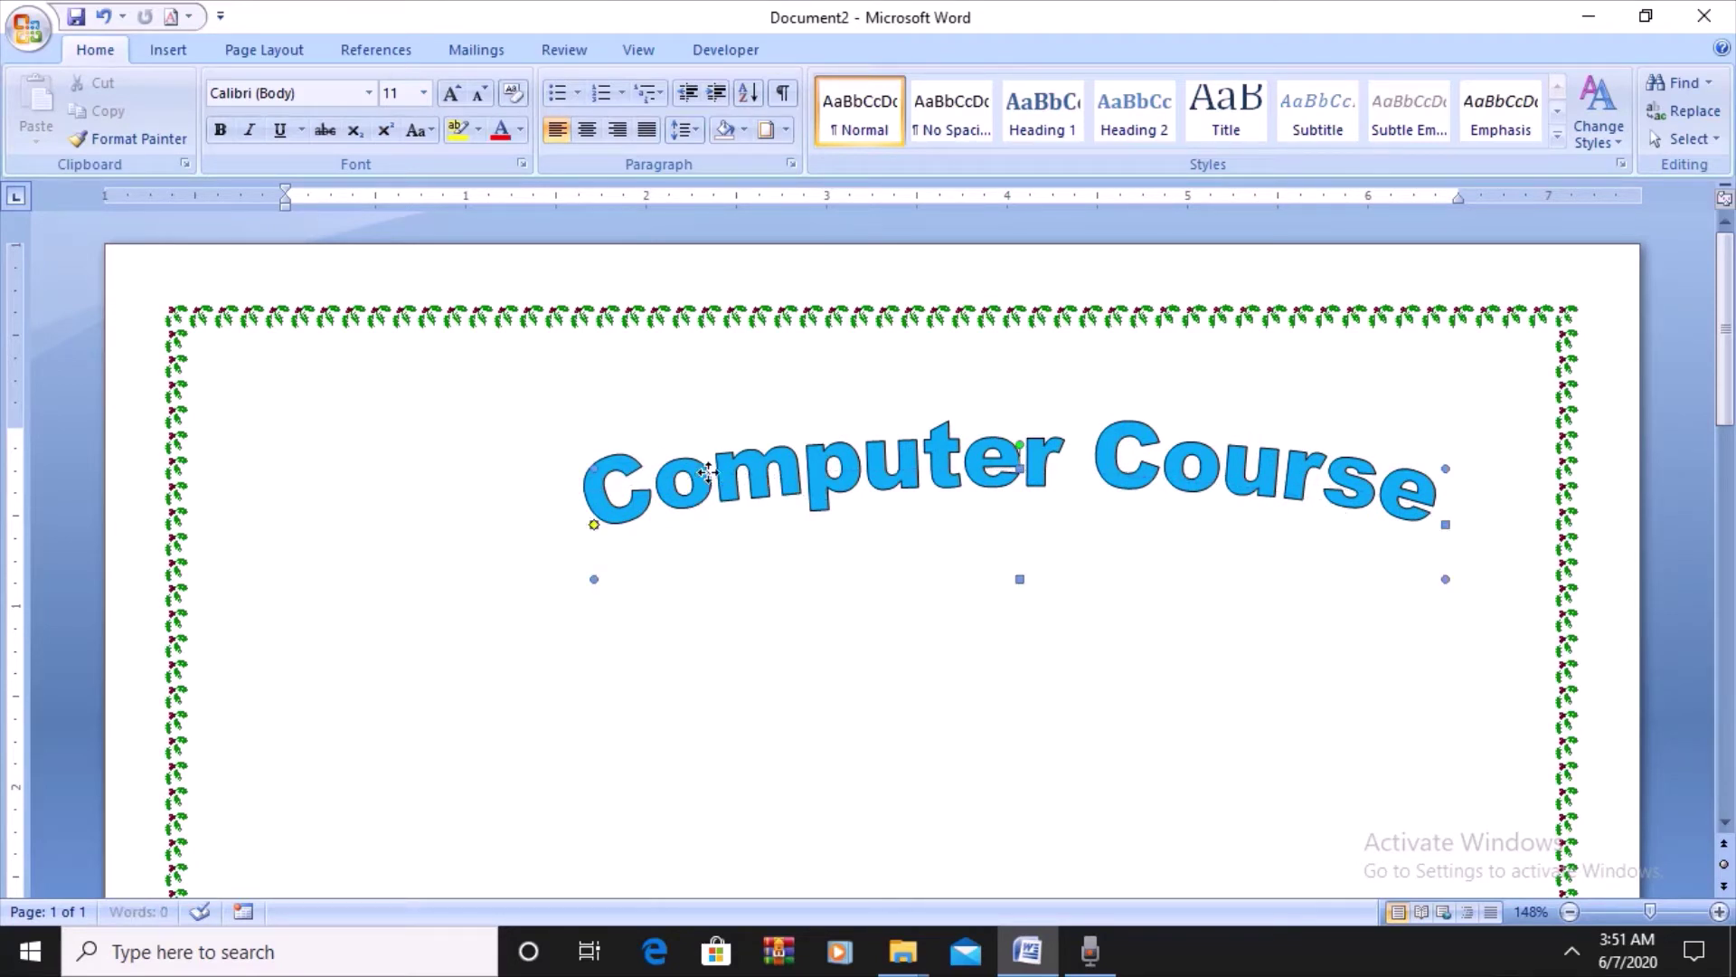
{"action": "left_click_drag", "start_coordinate": [702, 471], "coordinate": [703, 471]}
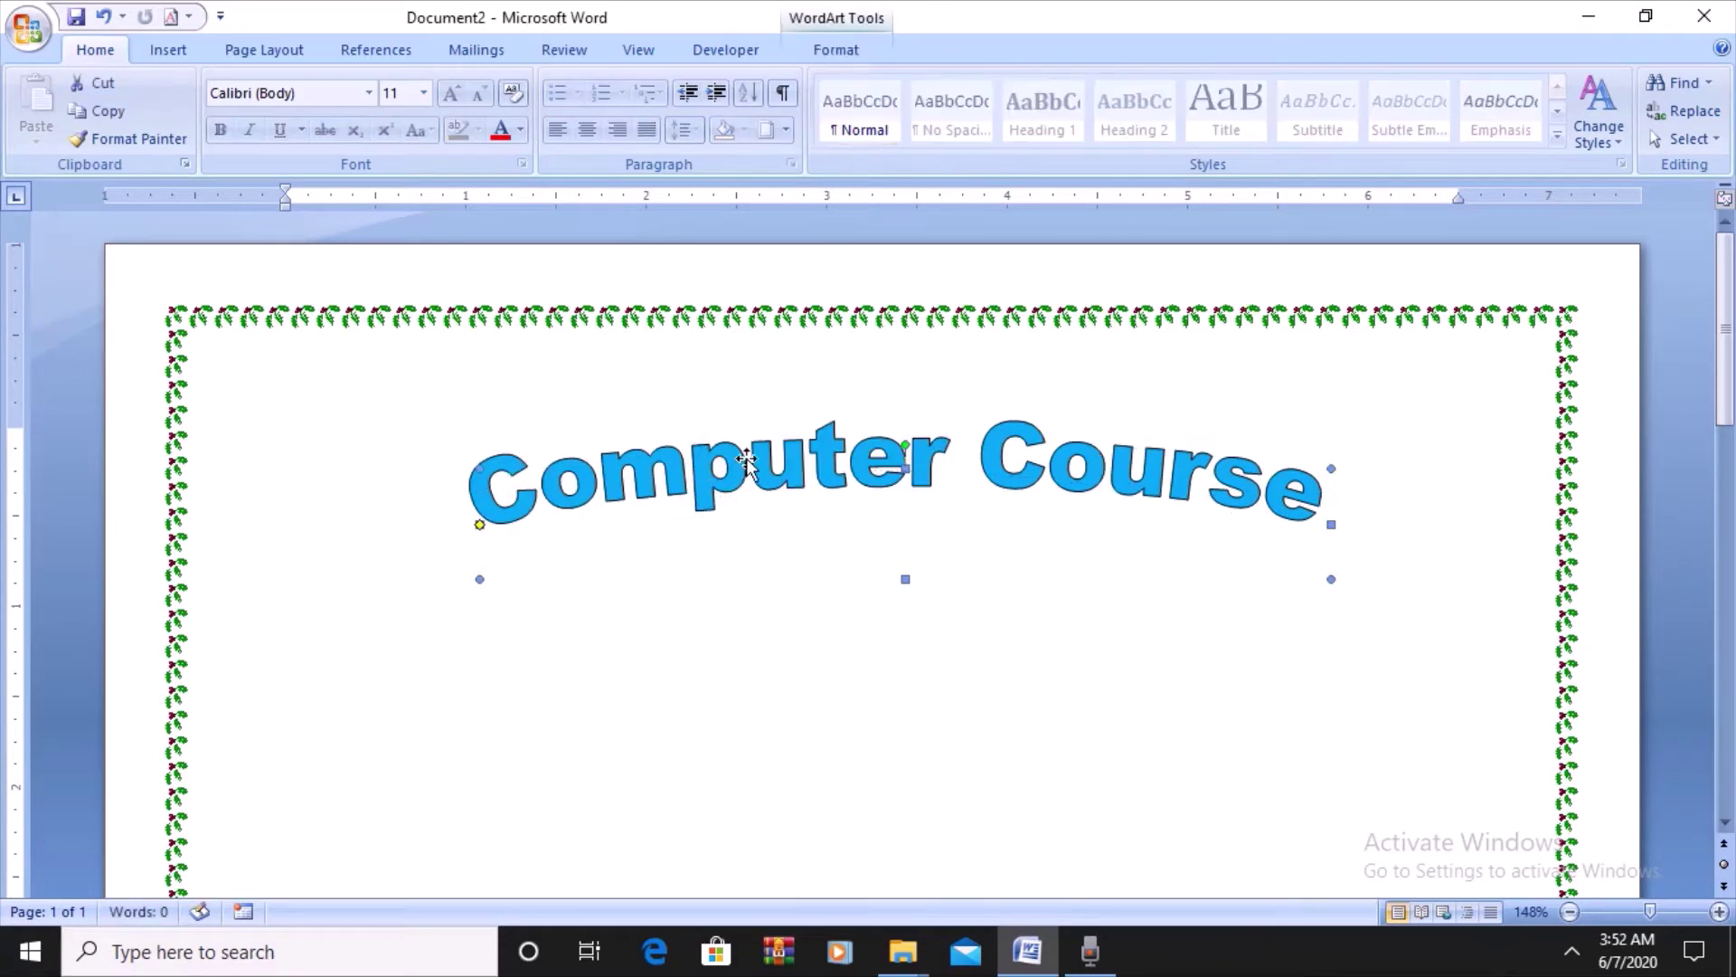
{"action": "left_click_drag", "start_coordinate": [722, 412], "coordinate": [695, 374]}
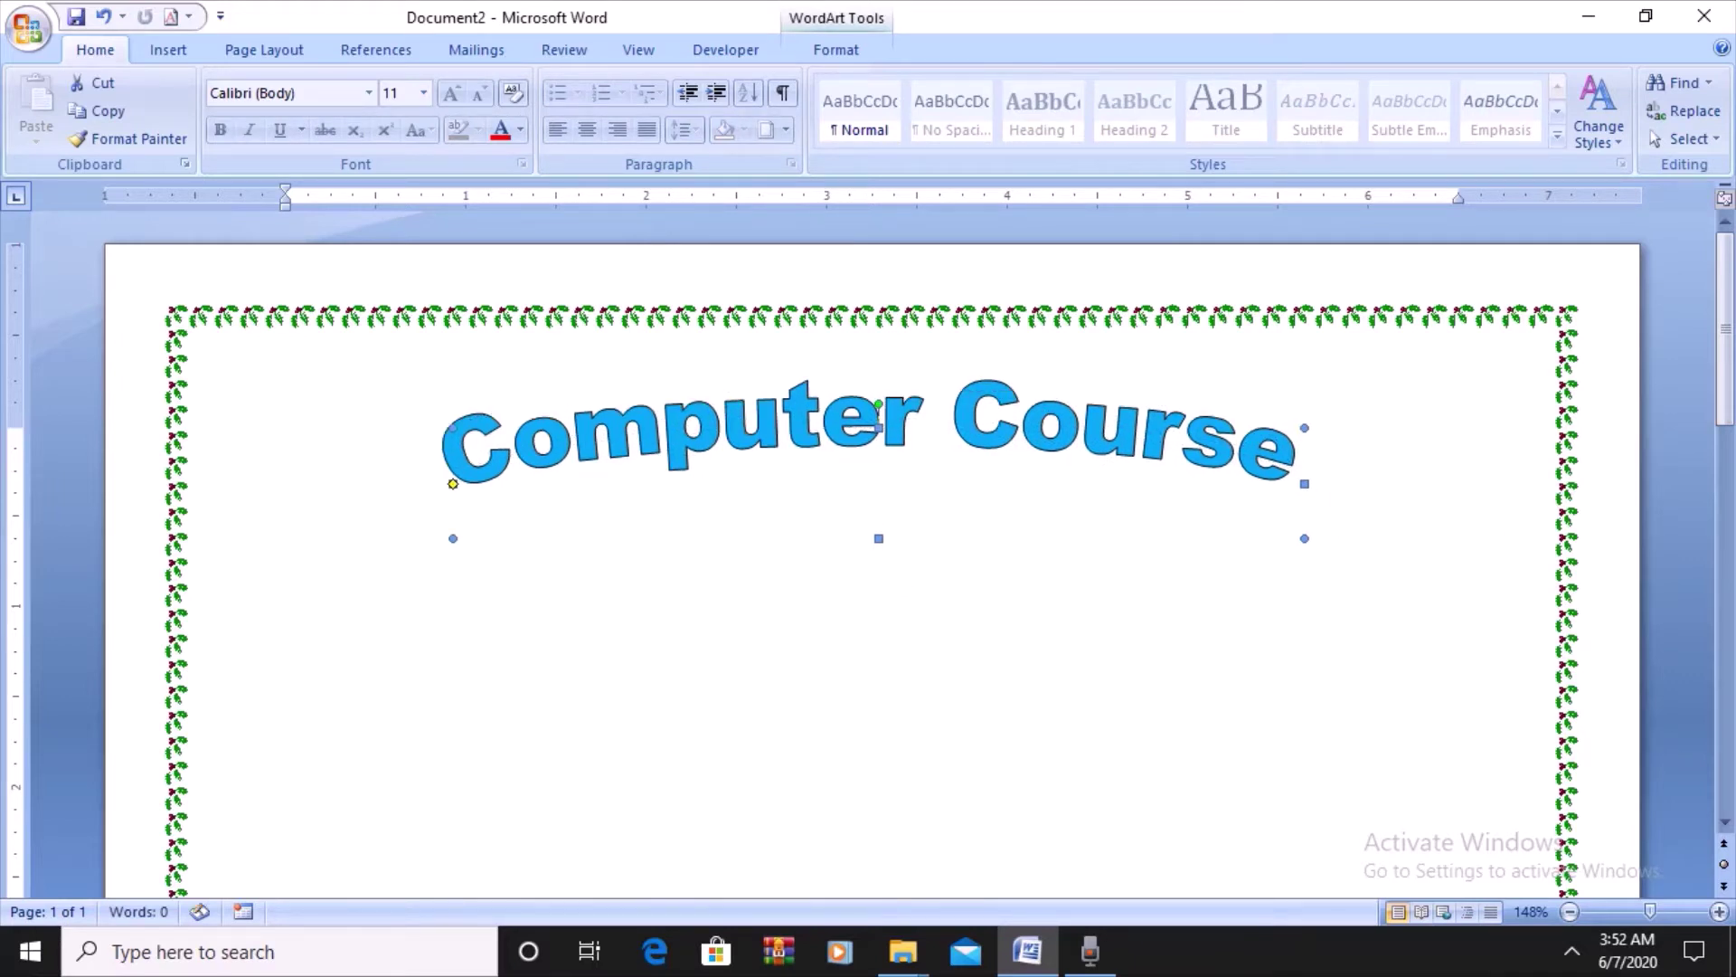
{"action": "key", "text": "Escape"}
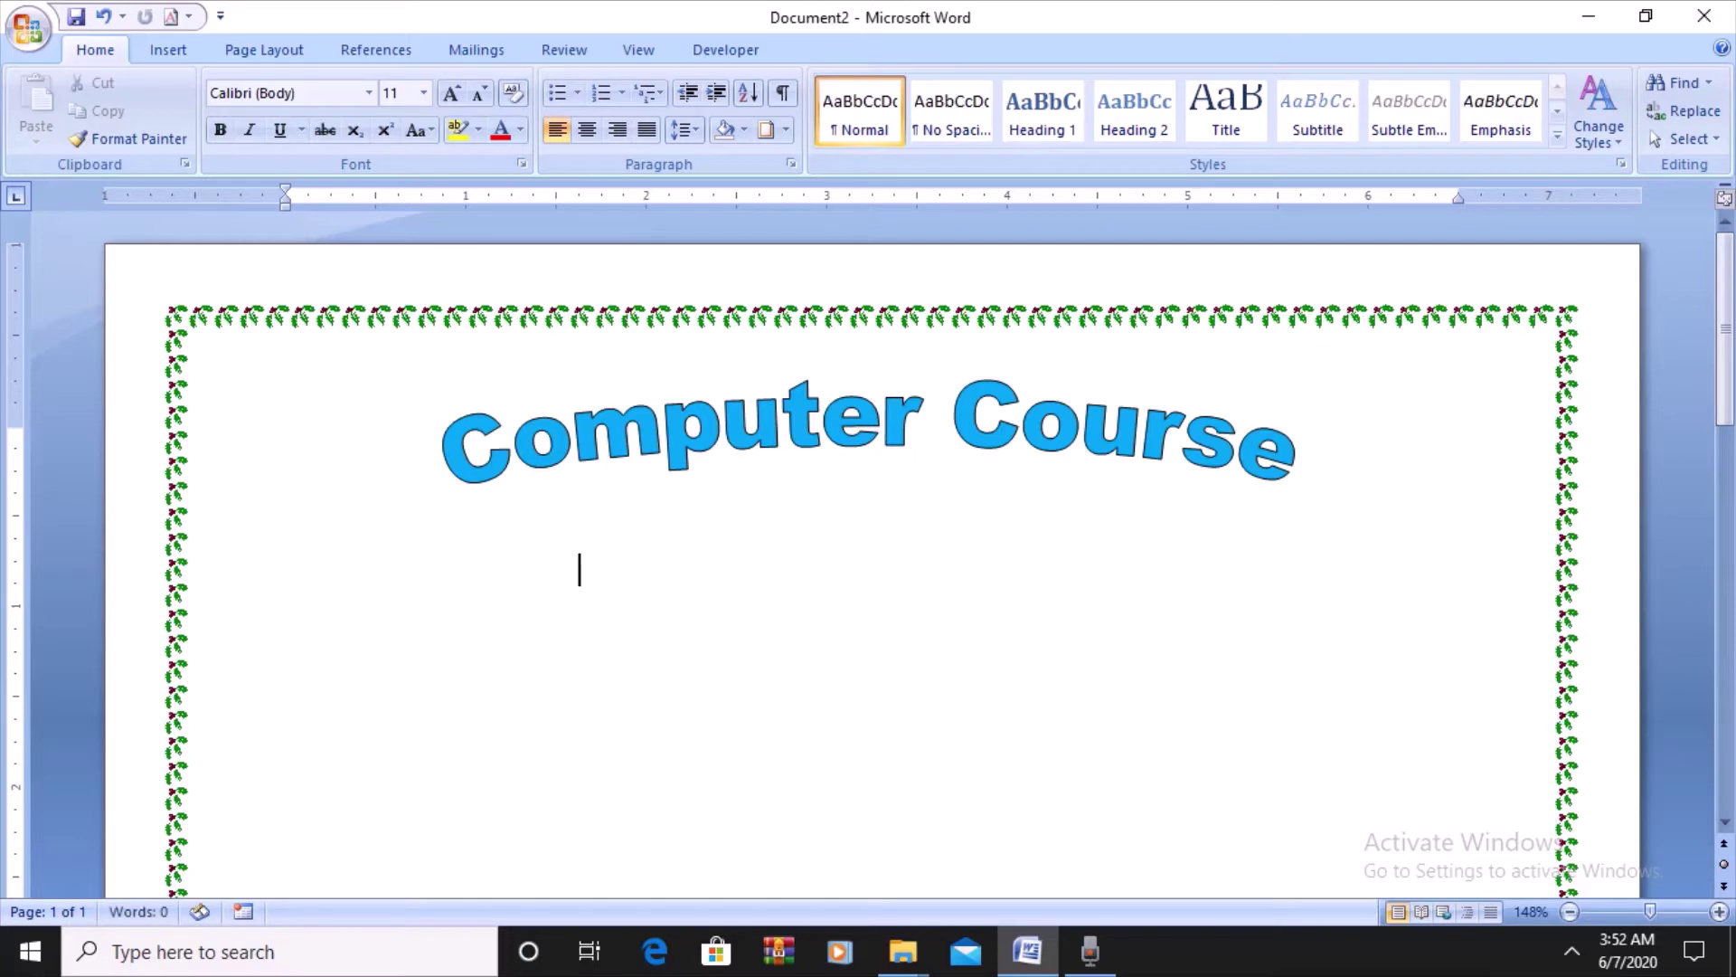
- Indent the empty line one tab, then make the title taller with a deeper arch
{"action": "key", "text": "Tab"}
{"action": "left_click", "coordinate": [655, 456]}
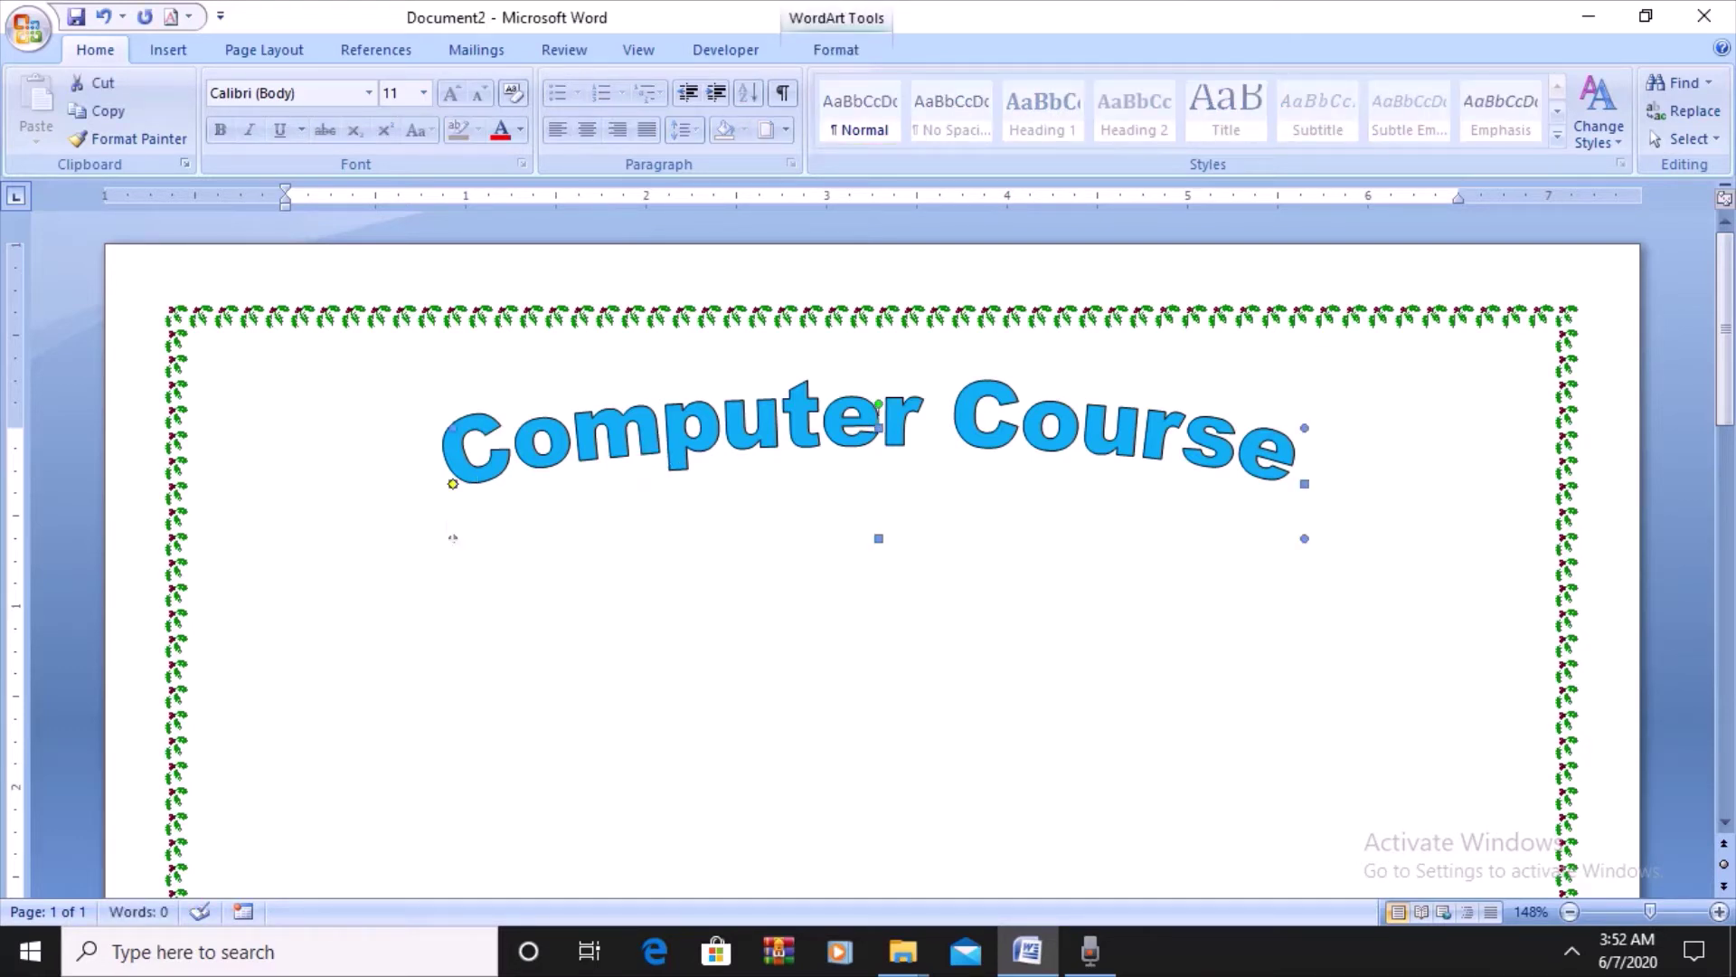
{"action": "left_click_drag", "start_coordinate": [452, 538], "coordinate": [453, 574]}
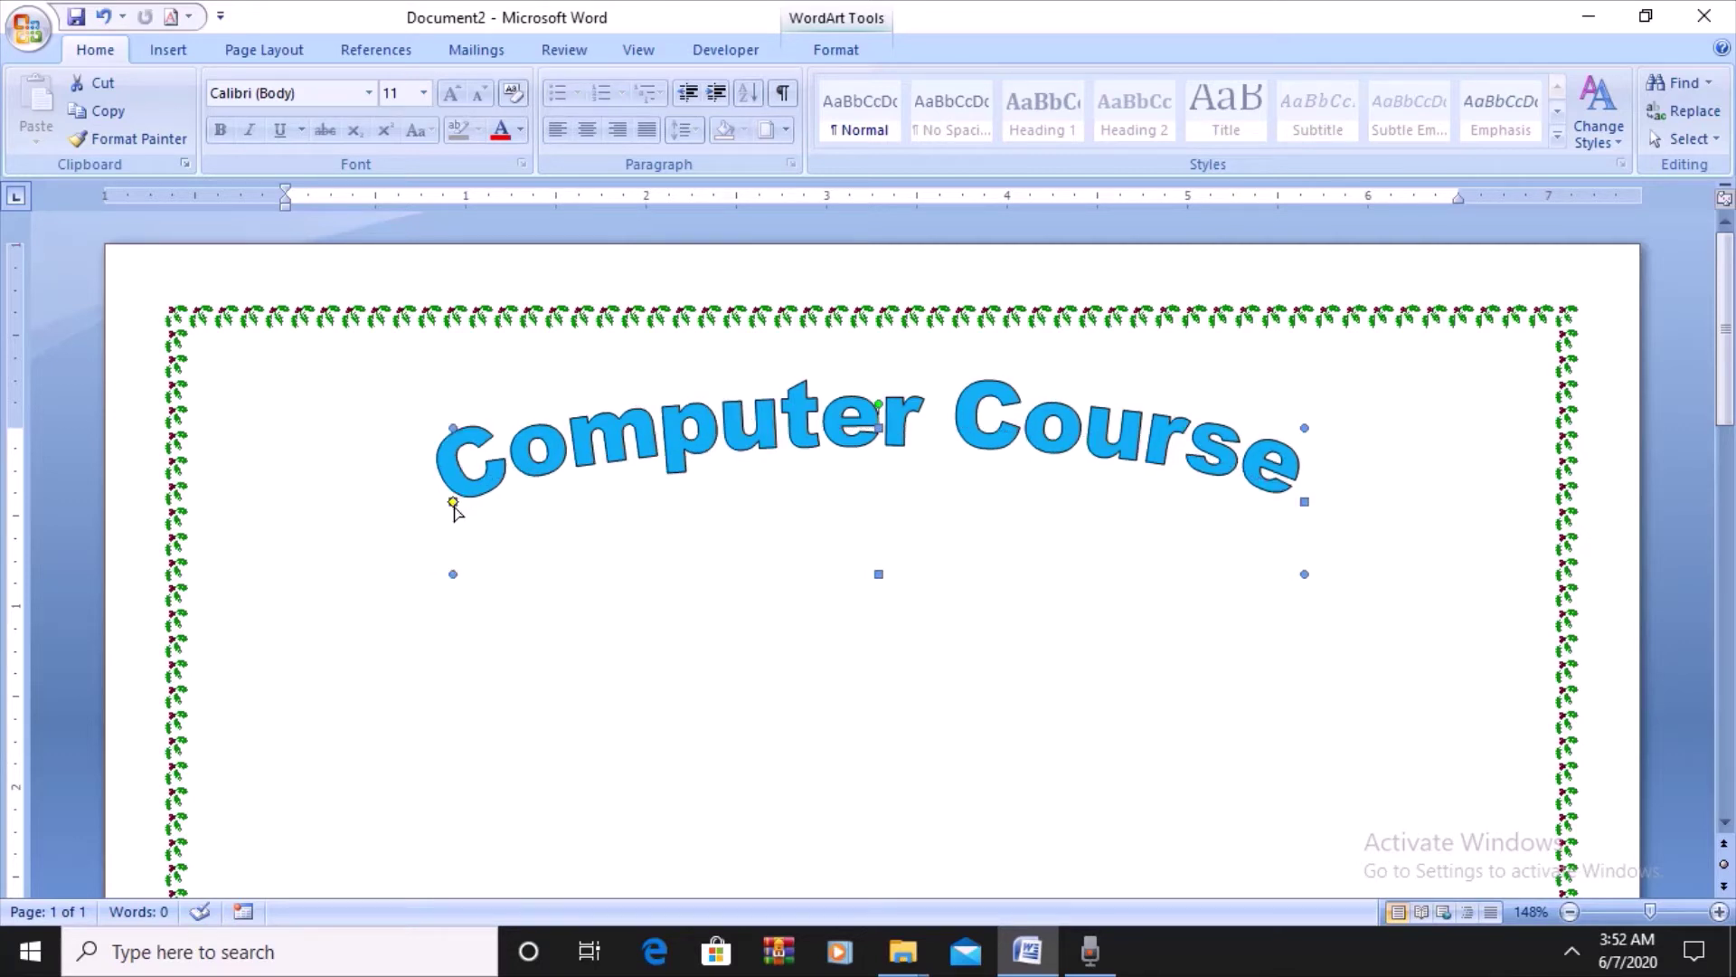
{"action": "left_click_drag", "start_coordinate": [454, 505], "coordinate": [419, 532]}
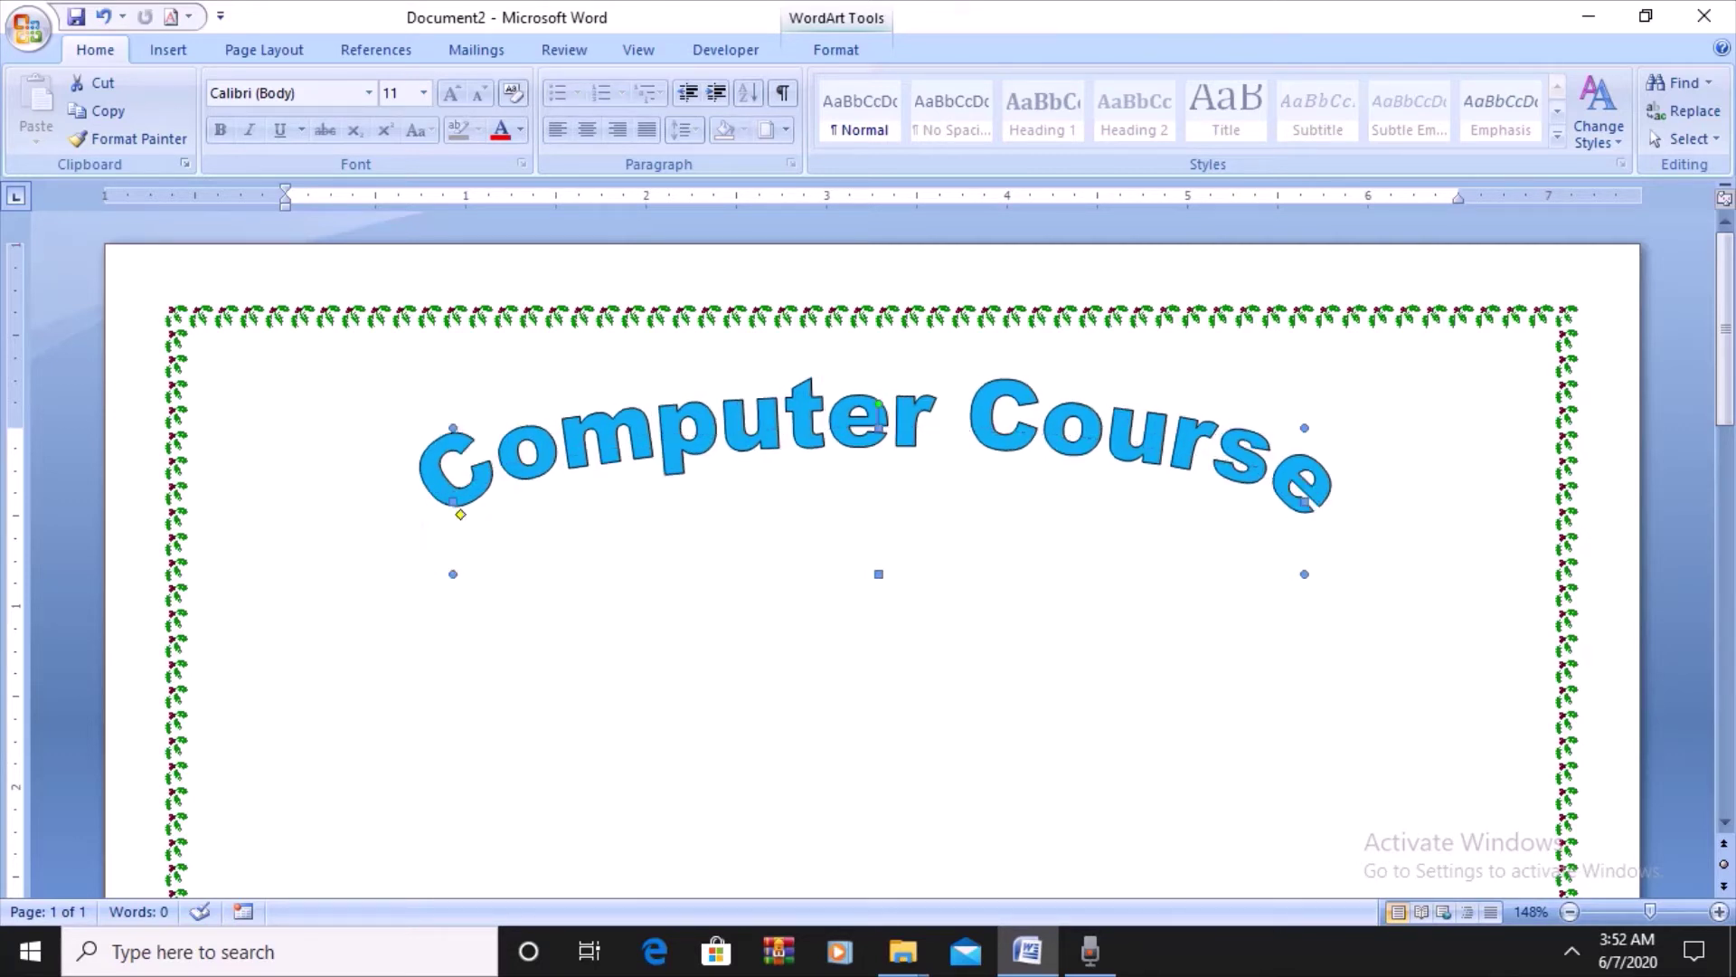
{"action": "left_click", "coordinate": [672, 570]}
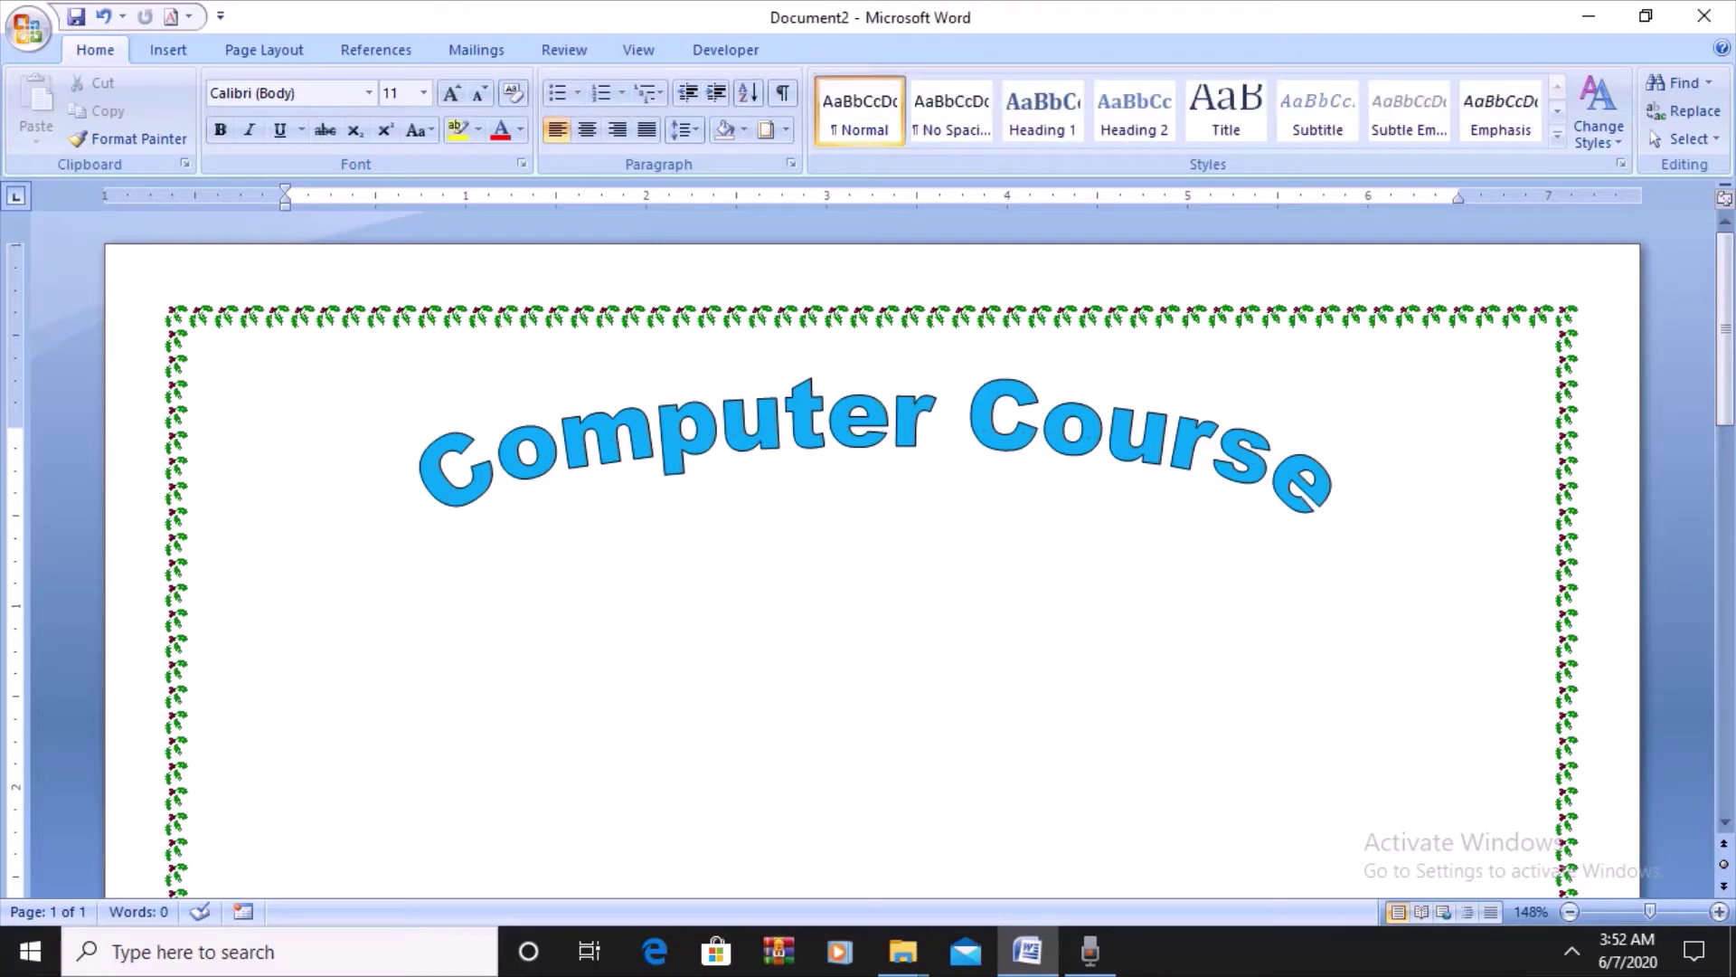
- Type 'Certificate' and format it in Monotype Corsiva 22 pt
{"action": "type", "text": "Cer"}
{"action": "type", "text": "tifica"}
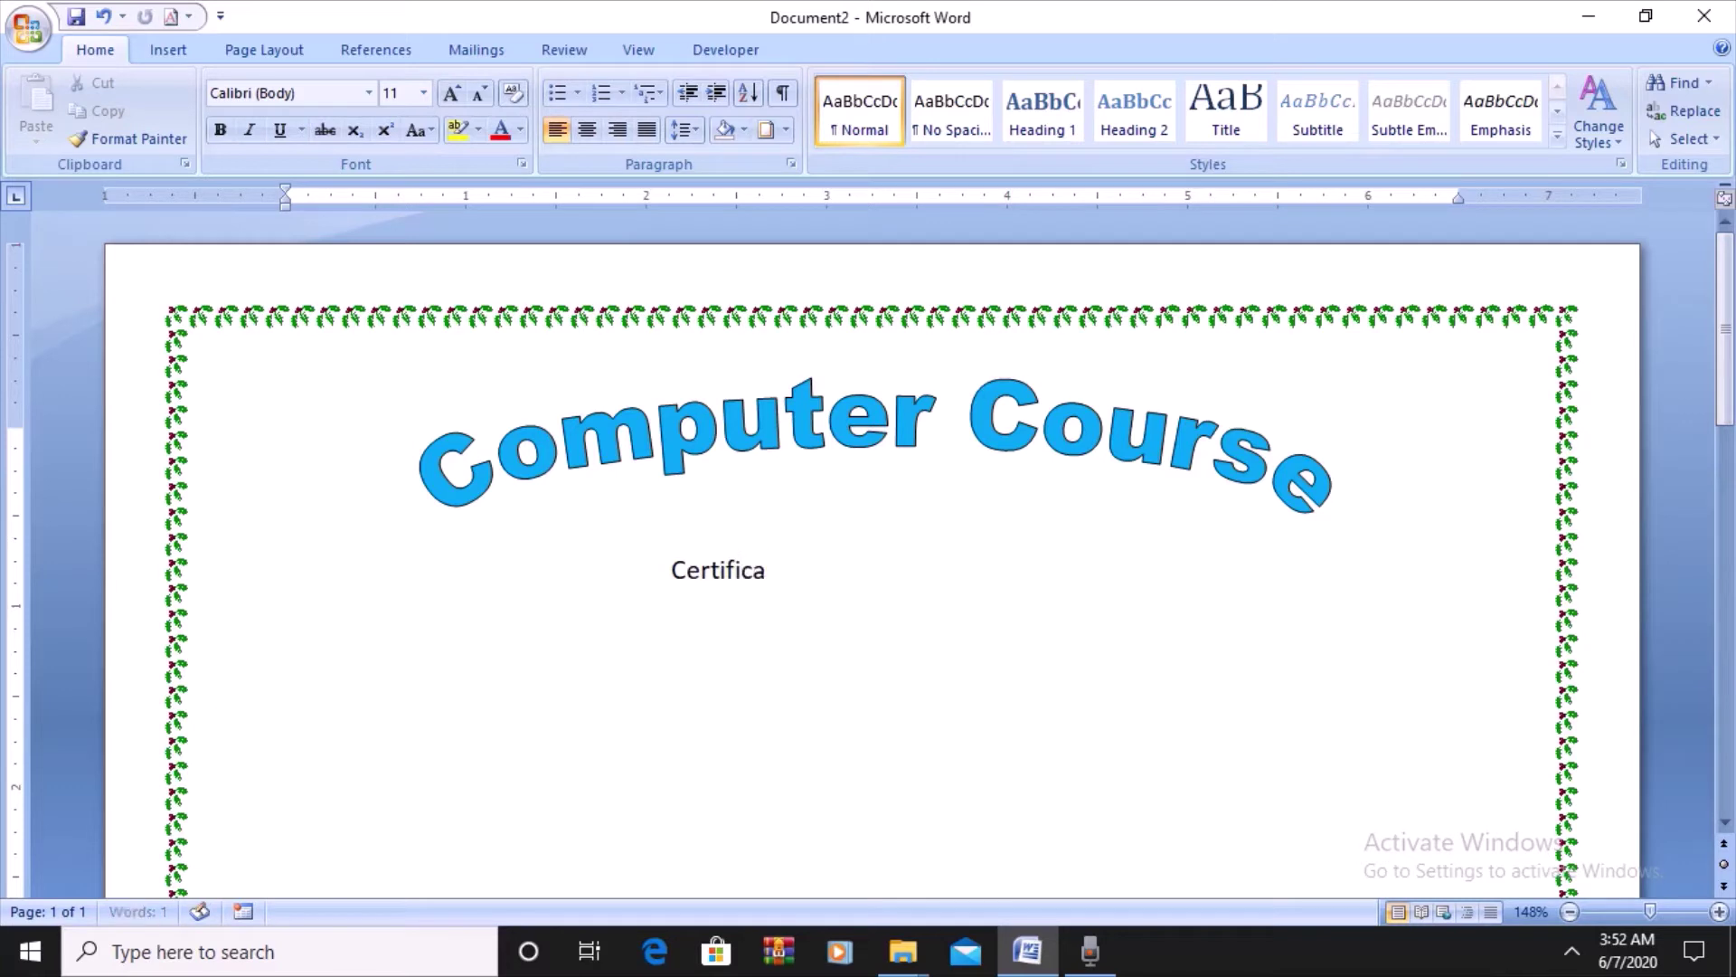
{"action": "type", "text": "te"}
{"action": "key", "text": "ctrl+a"}
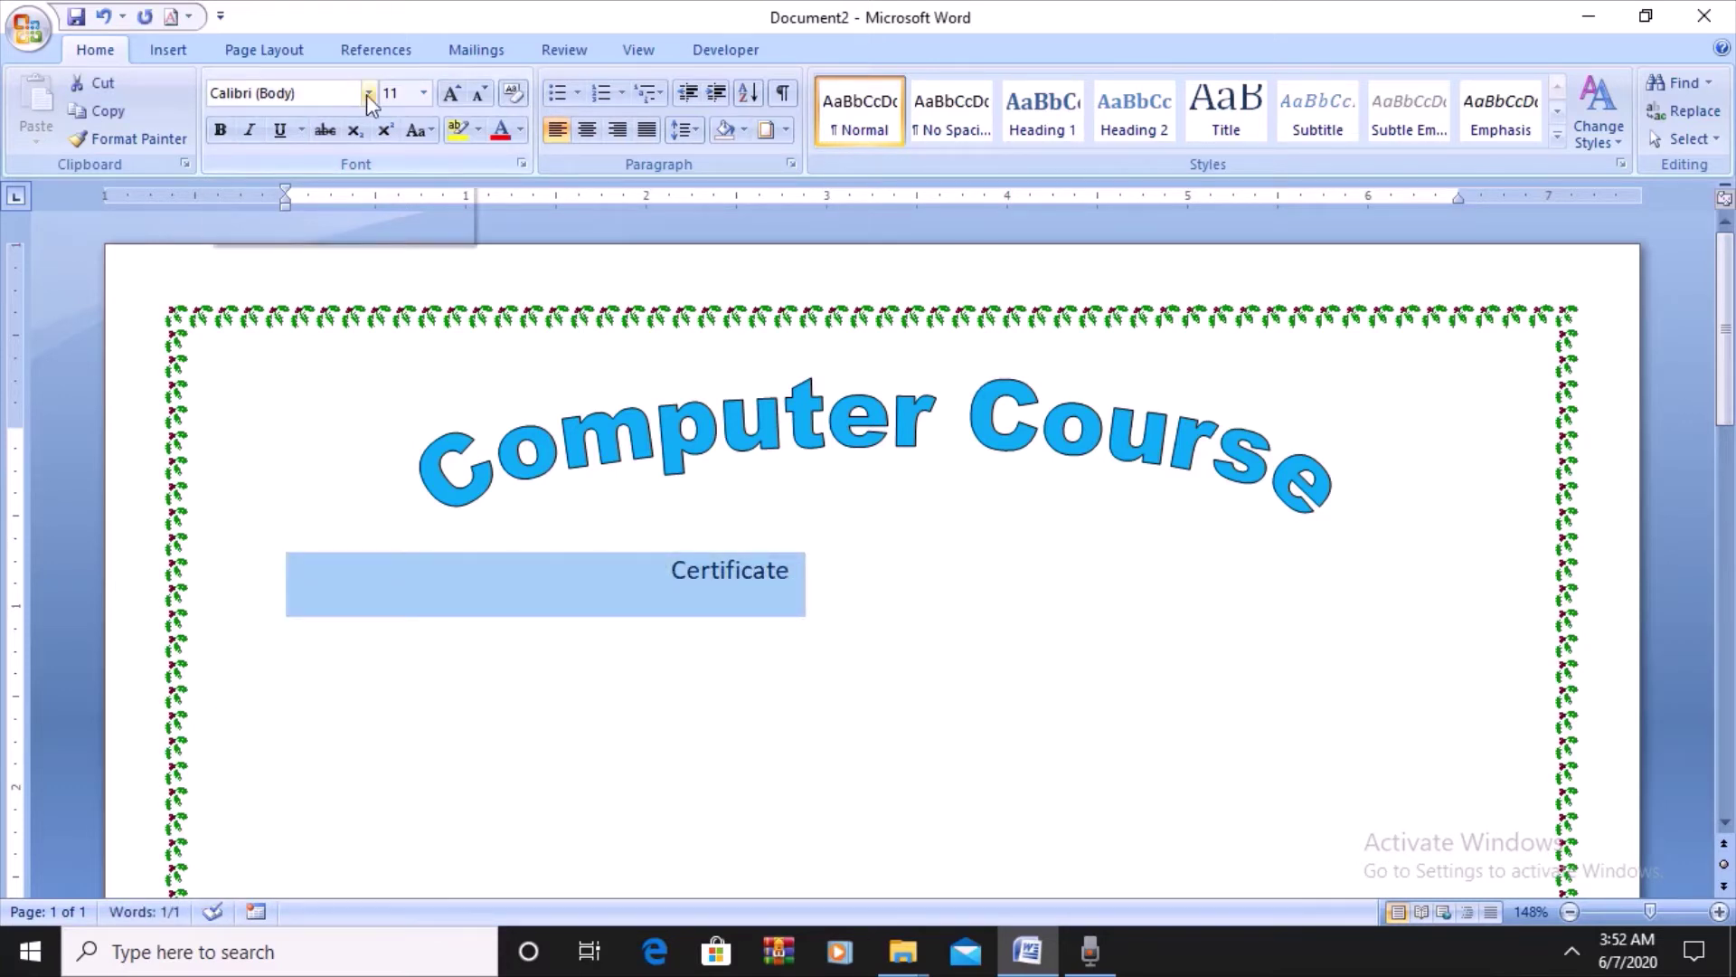
{"action": "left_click", "coordinate": [368, 94]}
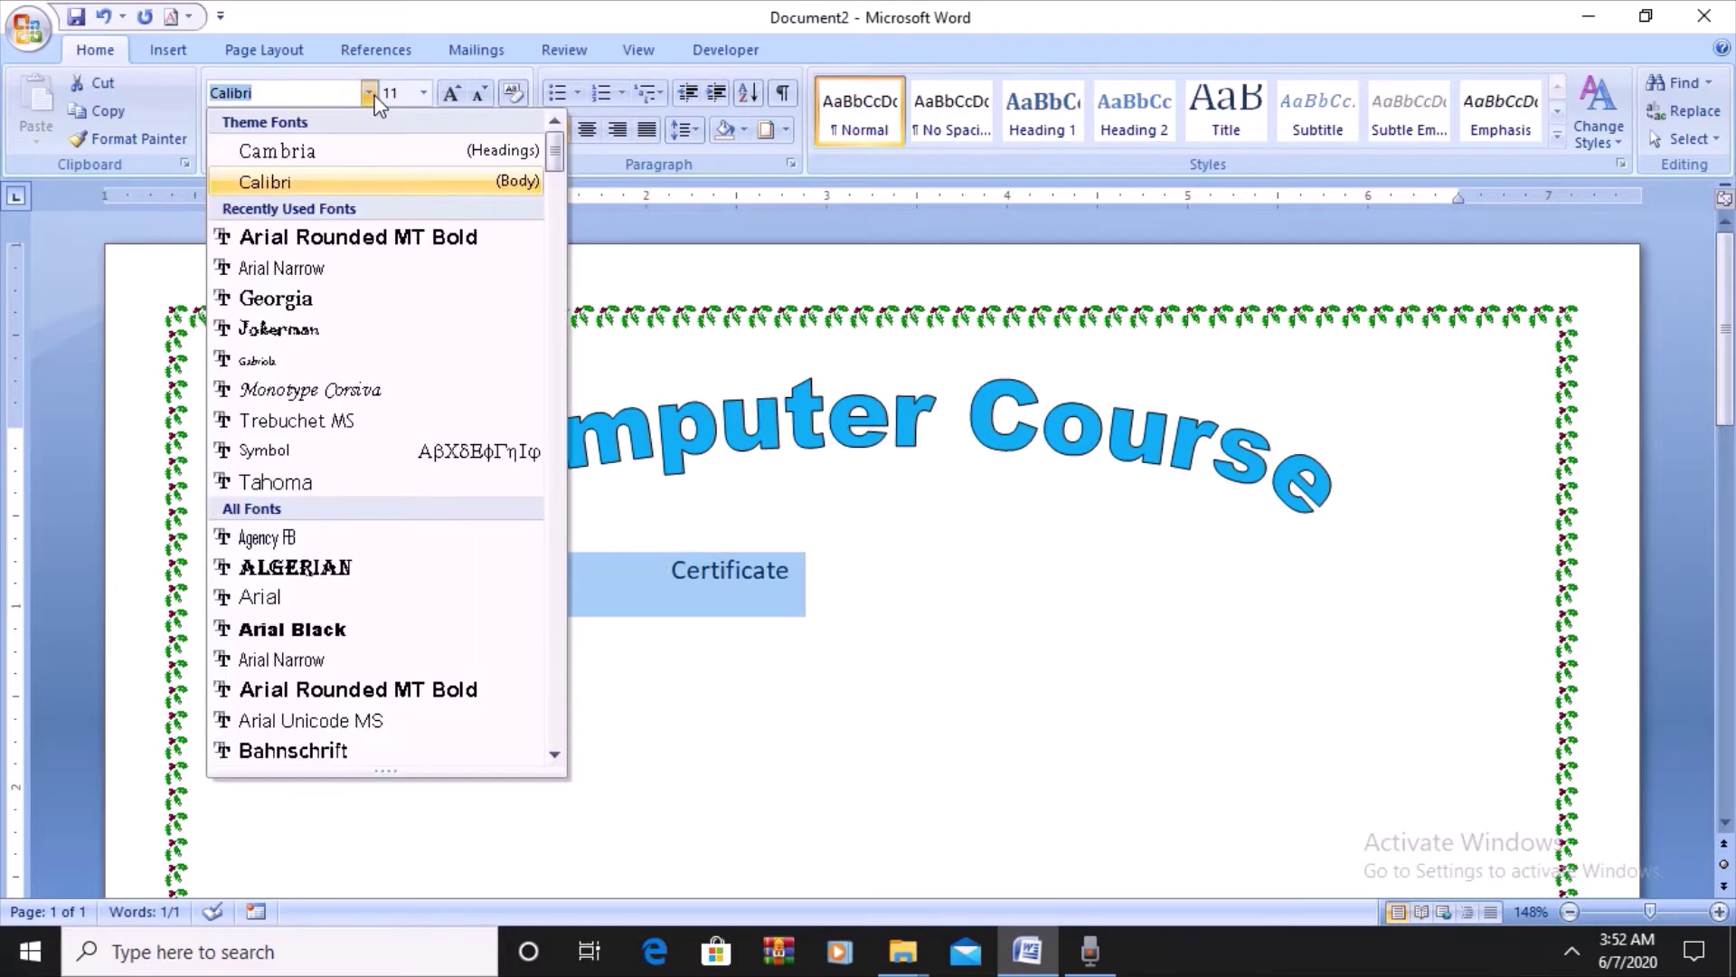
{"action": "left_click", "coordinate": [292, 382]}
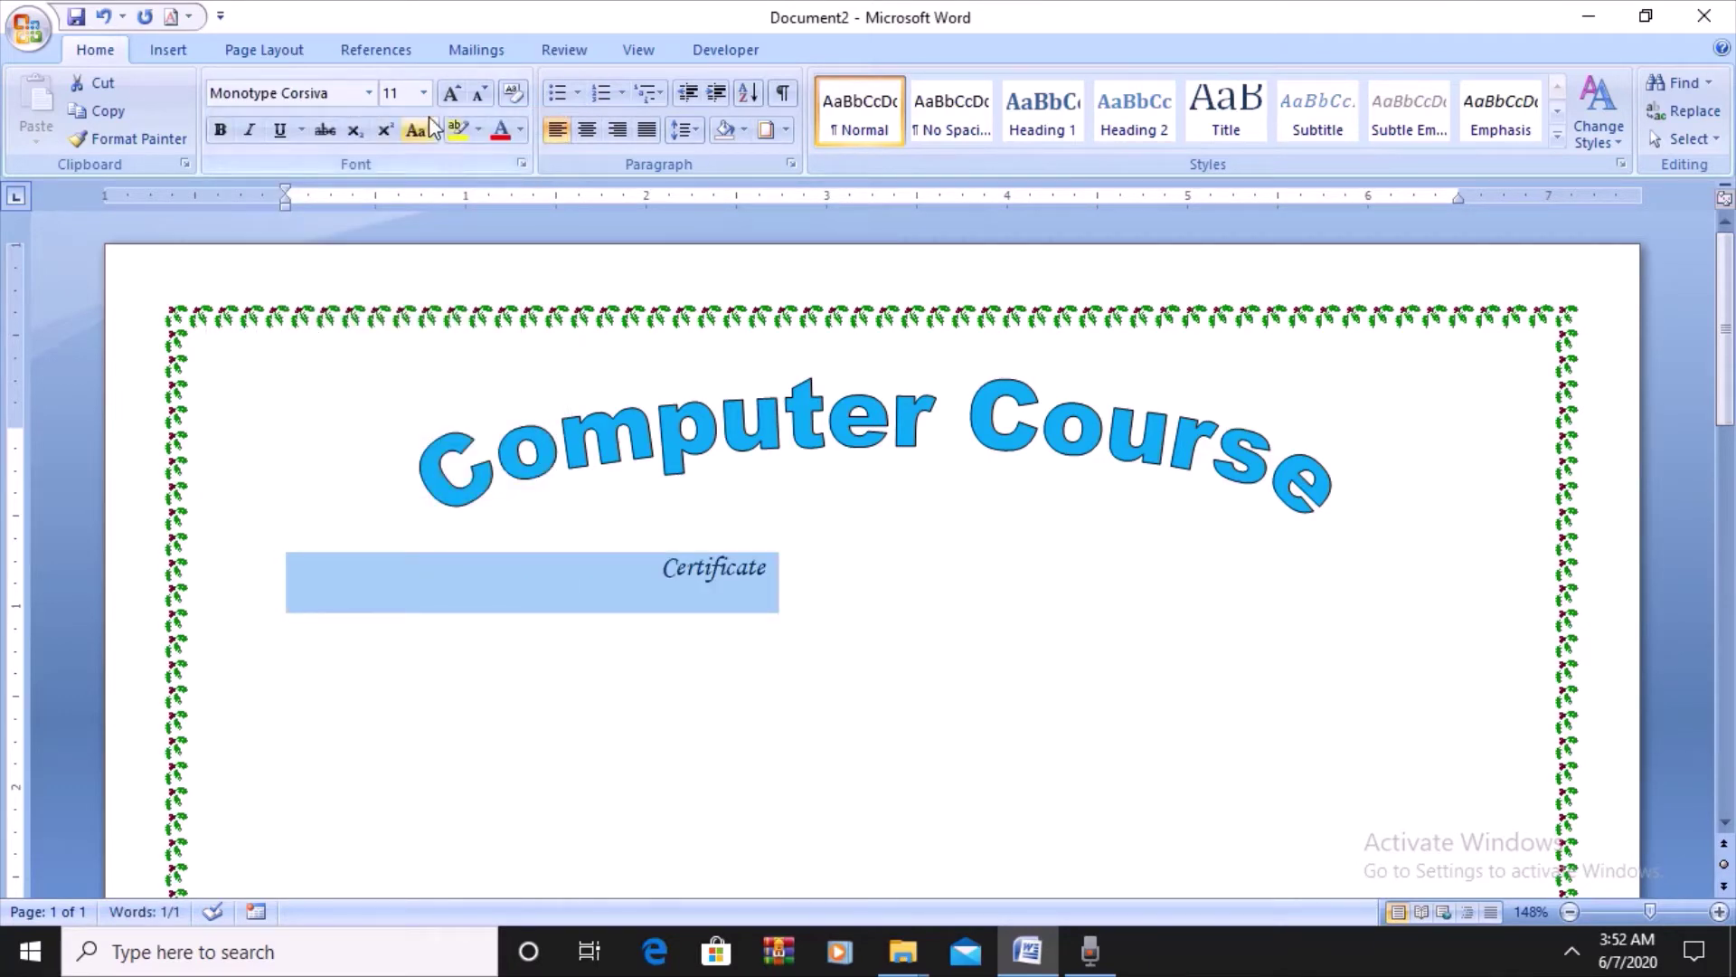
{"action": "left_click", "coordinate": [423, 93]}
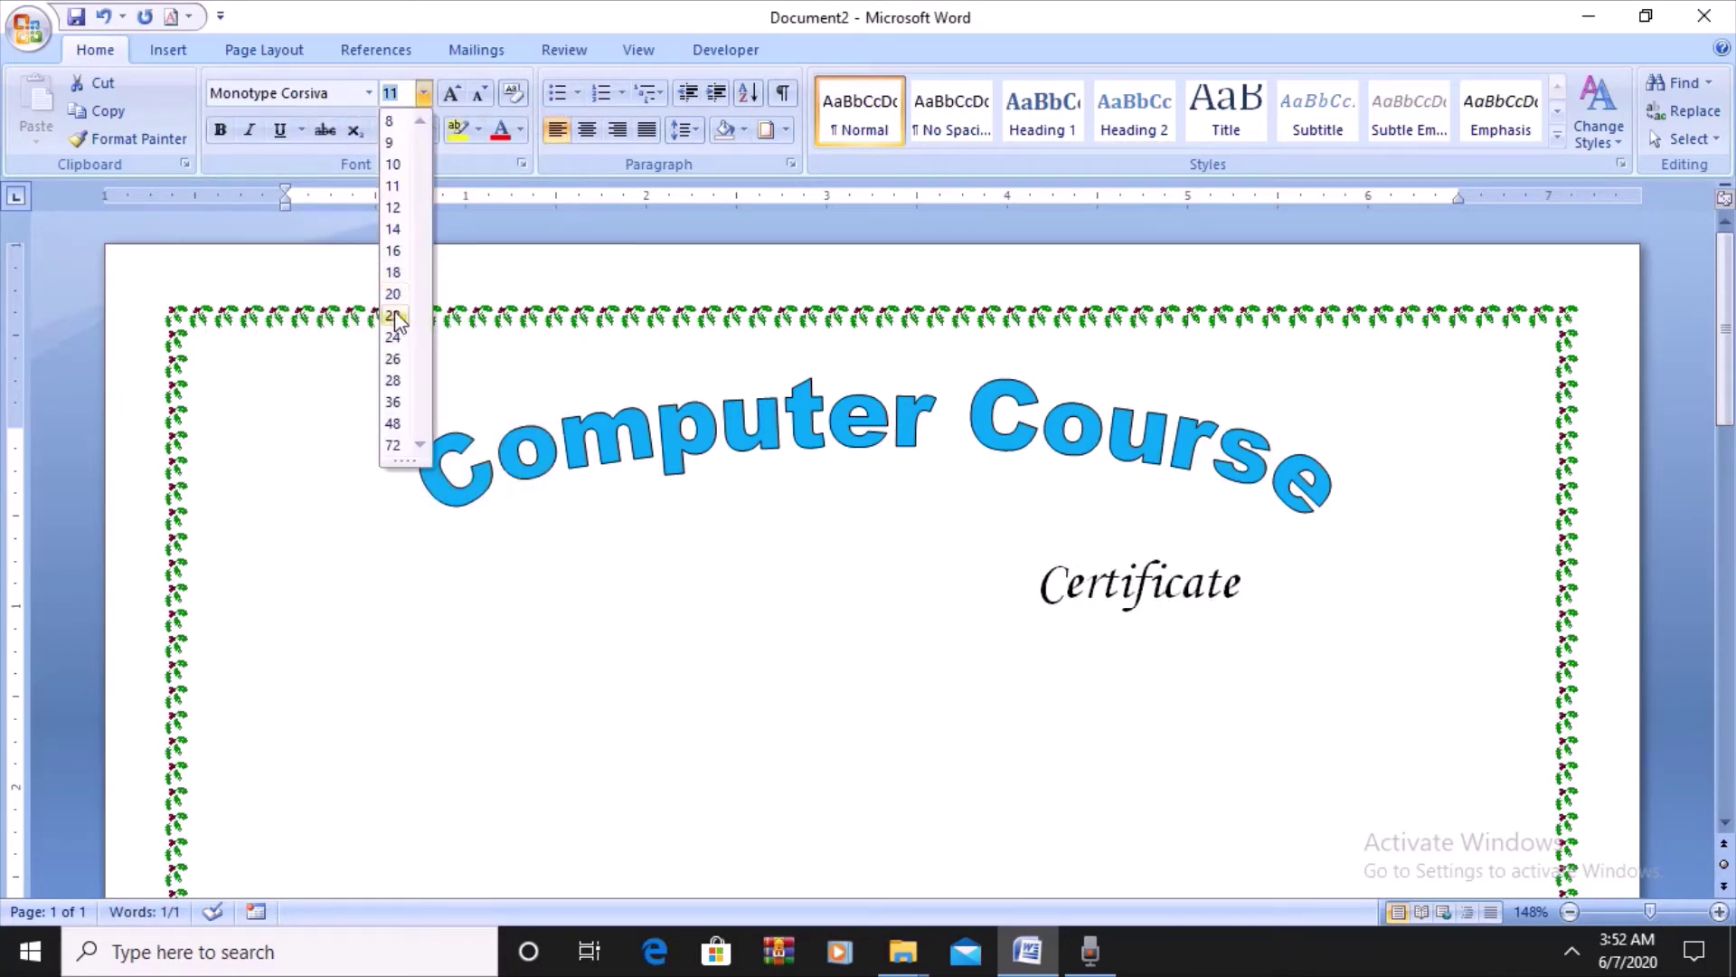
{"action": "left_click", "coordinate": [419, 250]}
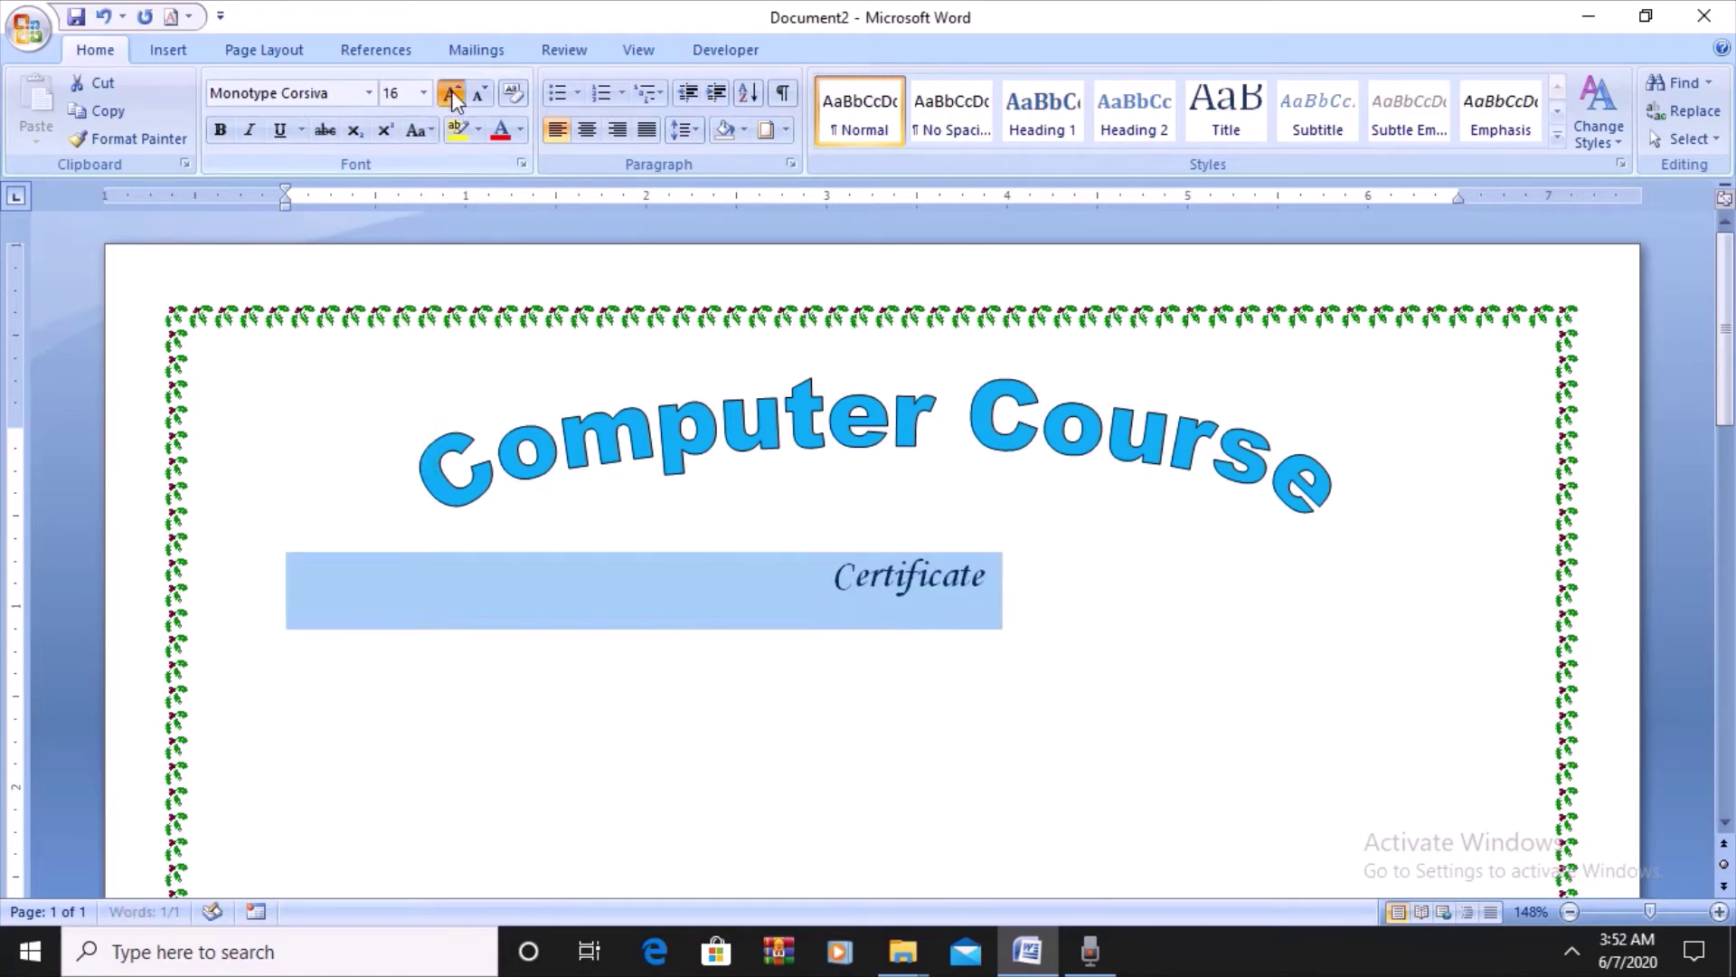
{"action": "left_click", "coordinate": [452, 95]}
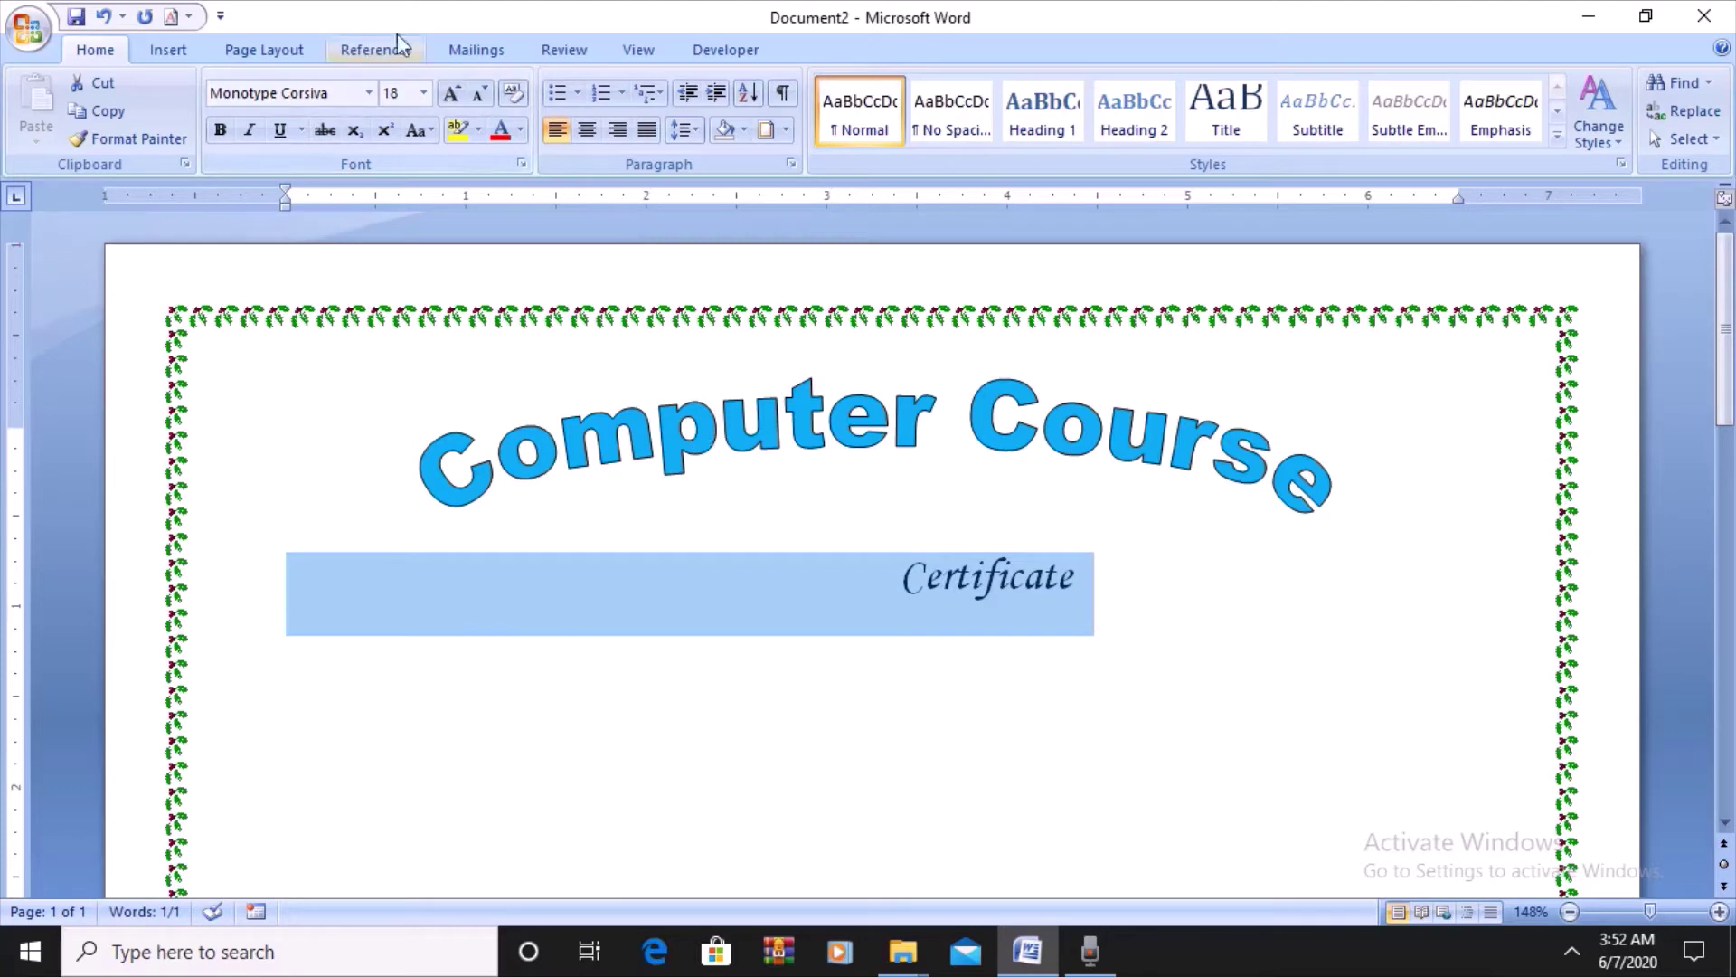
{"action": "left_click", "coordinate": [450, 94]}
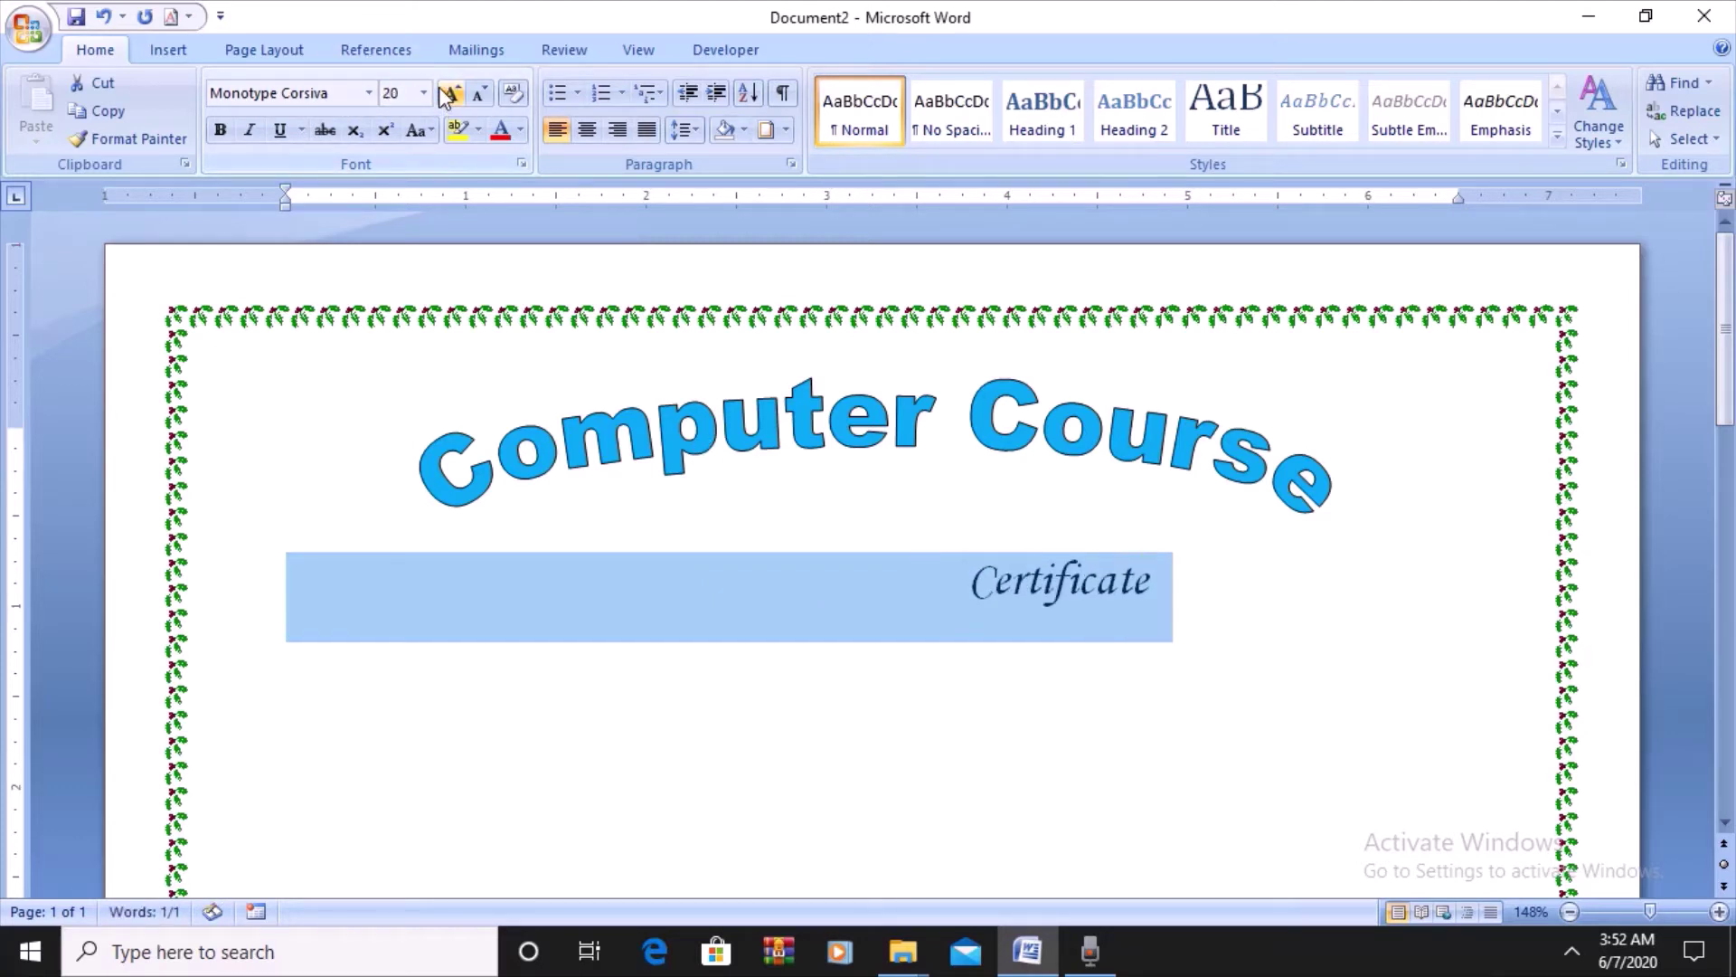
{"action": "left_click", "coordinate": [443, 93]}
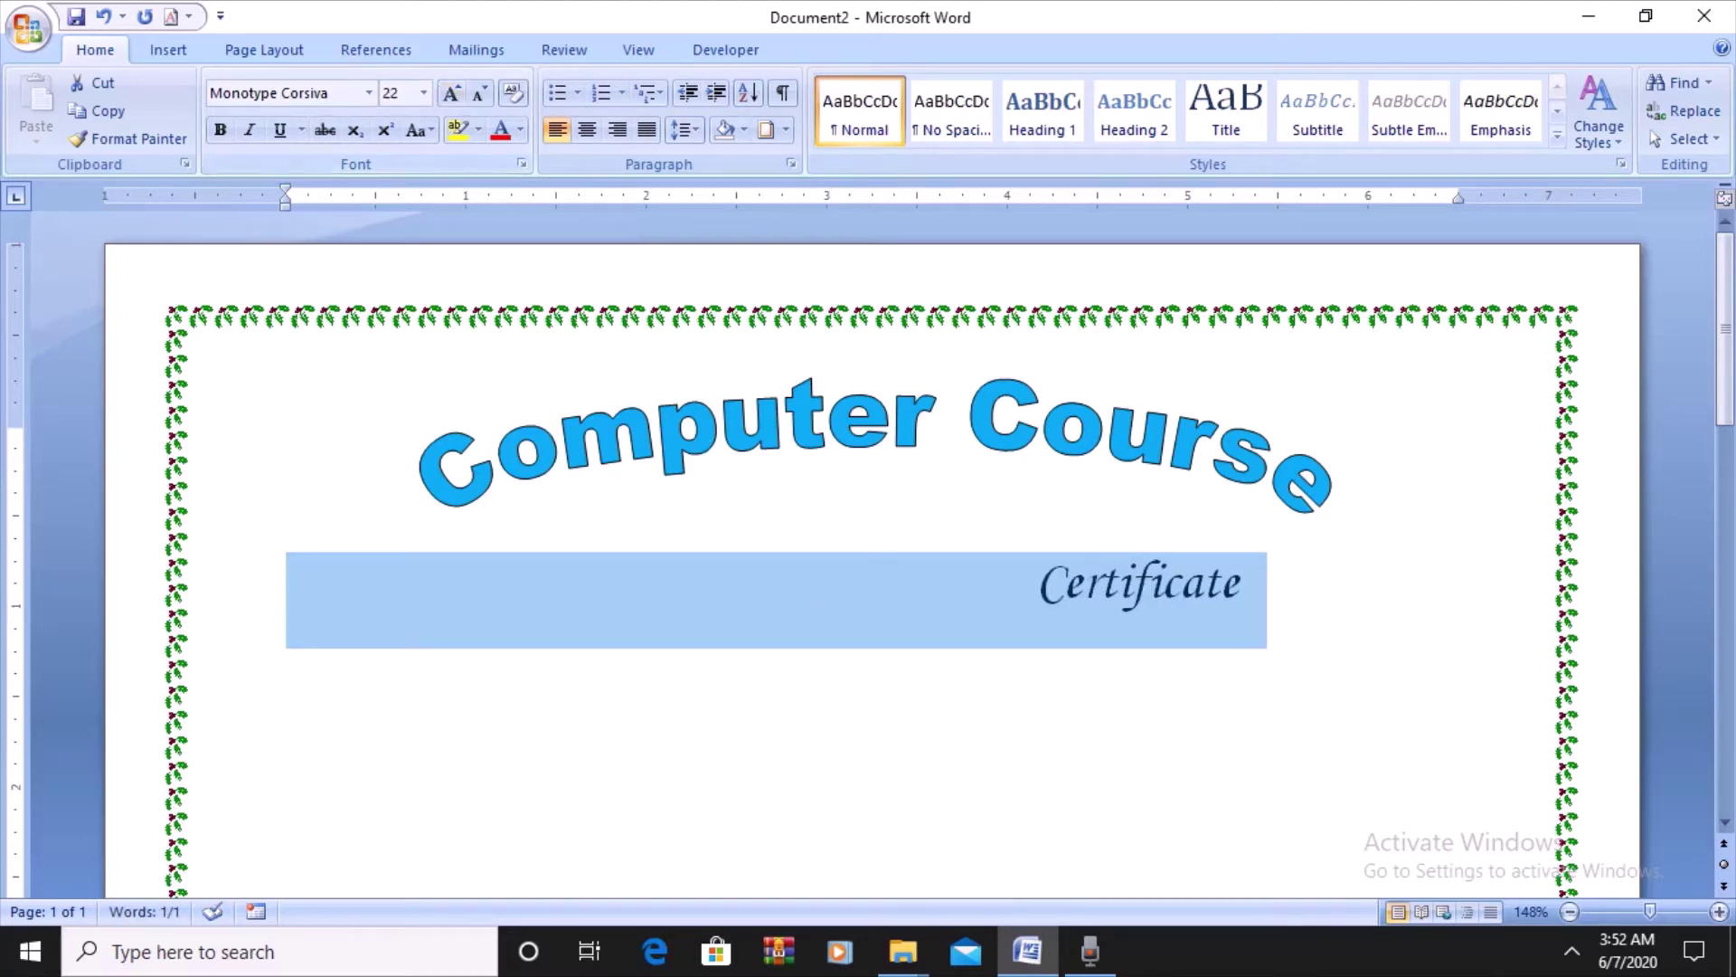
- Delete three leading spaces so Certificate sits centred under the arch
{"action": "left_click", "coordinate": [335, 665]}
{"action": "left_click", "coordinate": [942, 584]}
{"action": "key", "text": "BackSpace"}
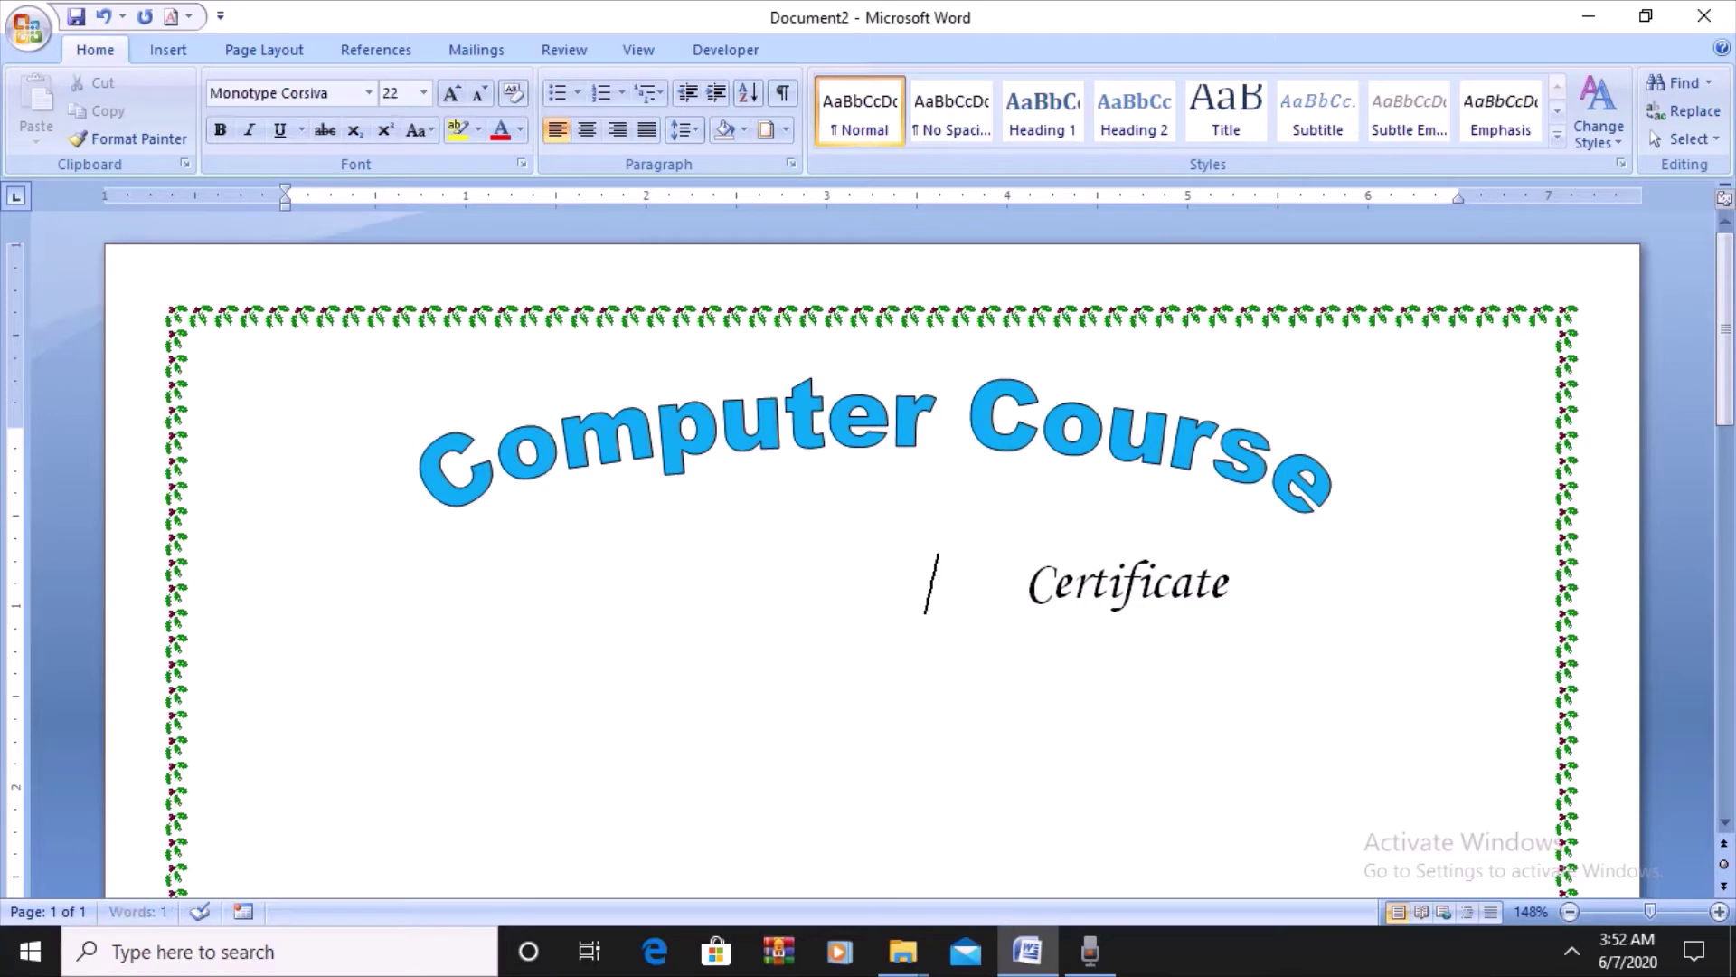
{"action": "key", "text": "BackSpace"}
{"action": "key", "text": "BackSpace"}
{"action": "key", "text": "BackSpace"}
{"action": "key", "text": "BackSpace"}
{"action": "key", "text": "BackSpace"}
{"action": "key", "text": "BackSpace"}
{"action": "key", "text": "BackSpace"}
{"action": "key", "text": "BackSpace"}
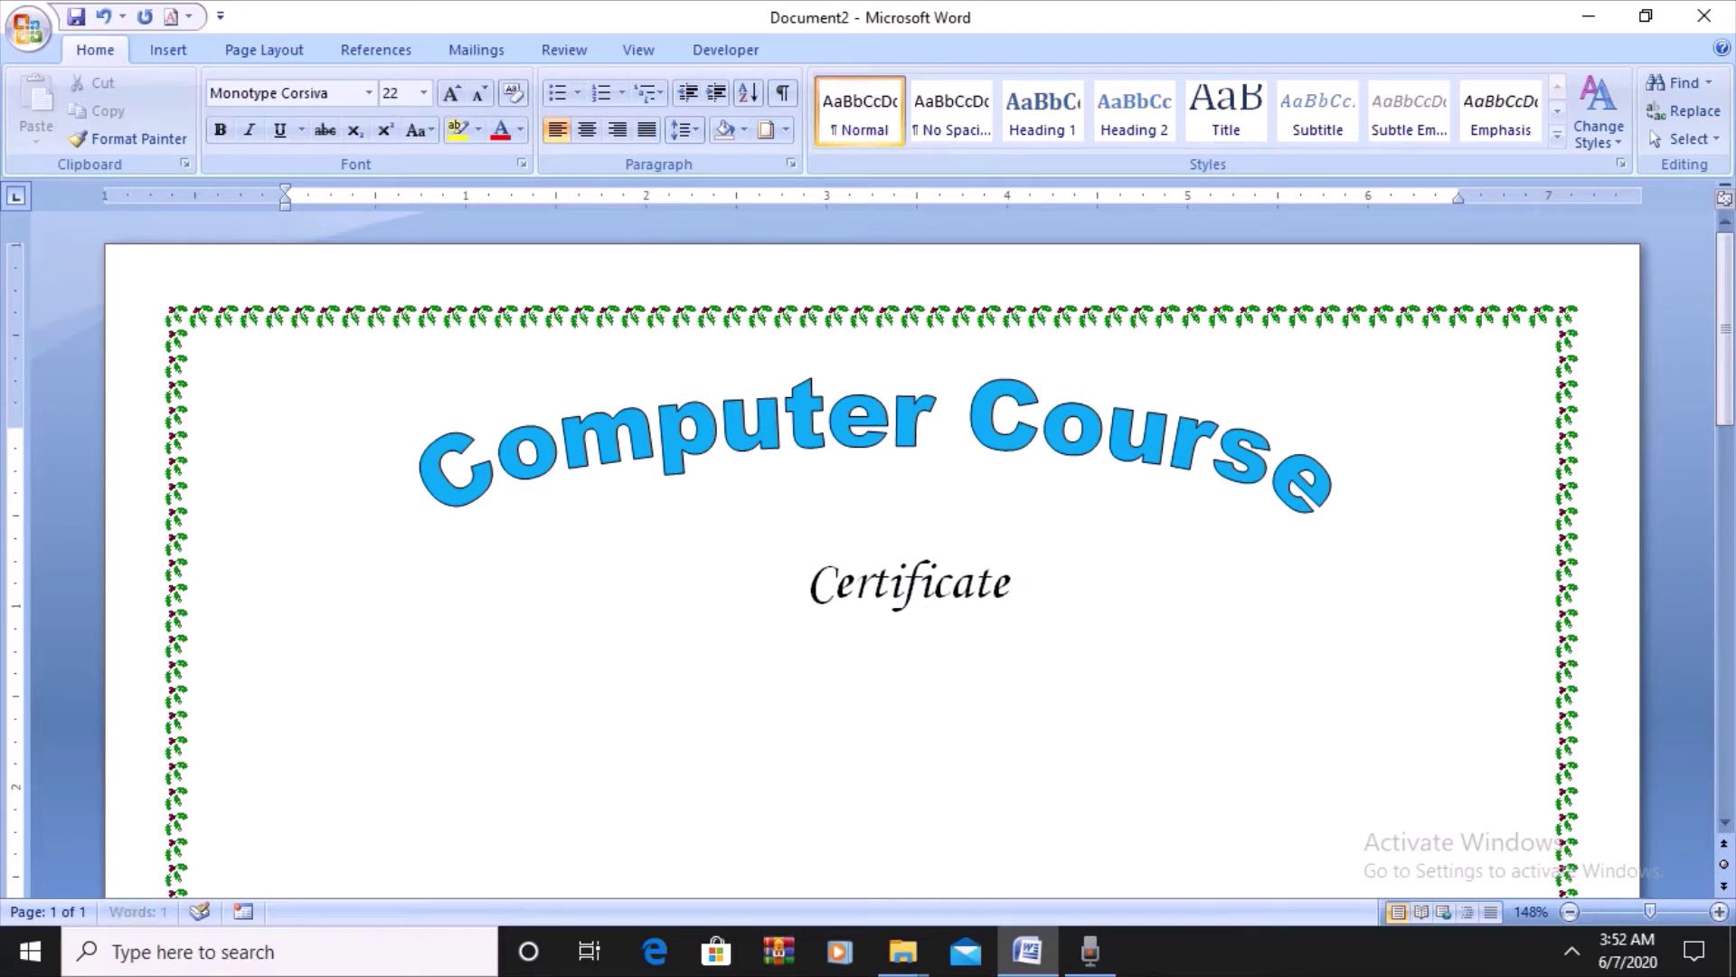
{"action": "key", "text": "BackSpace"}
{"action": "key", "text": "BackSpace"}
{"action": "key", "text": "BackSpace"}
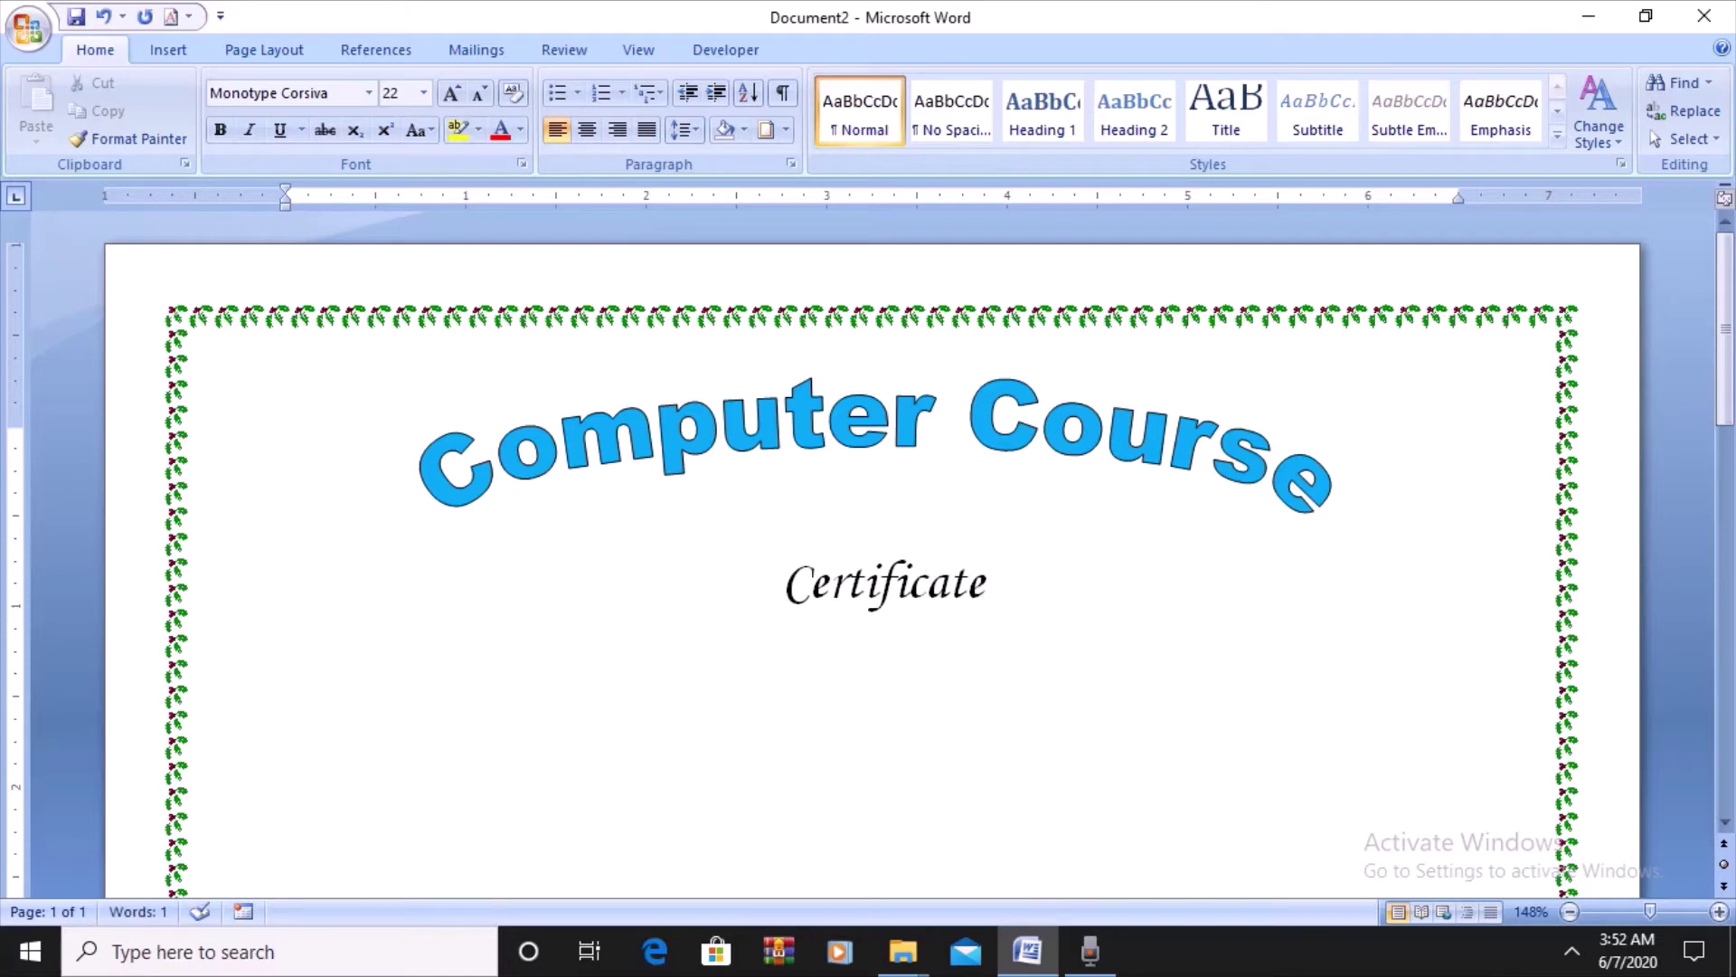
- Drag the arched title lower so it sits directly above Certificate
{"action": "left_click", "coordinate": [988, 583]}
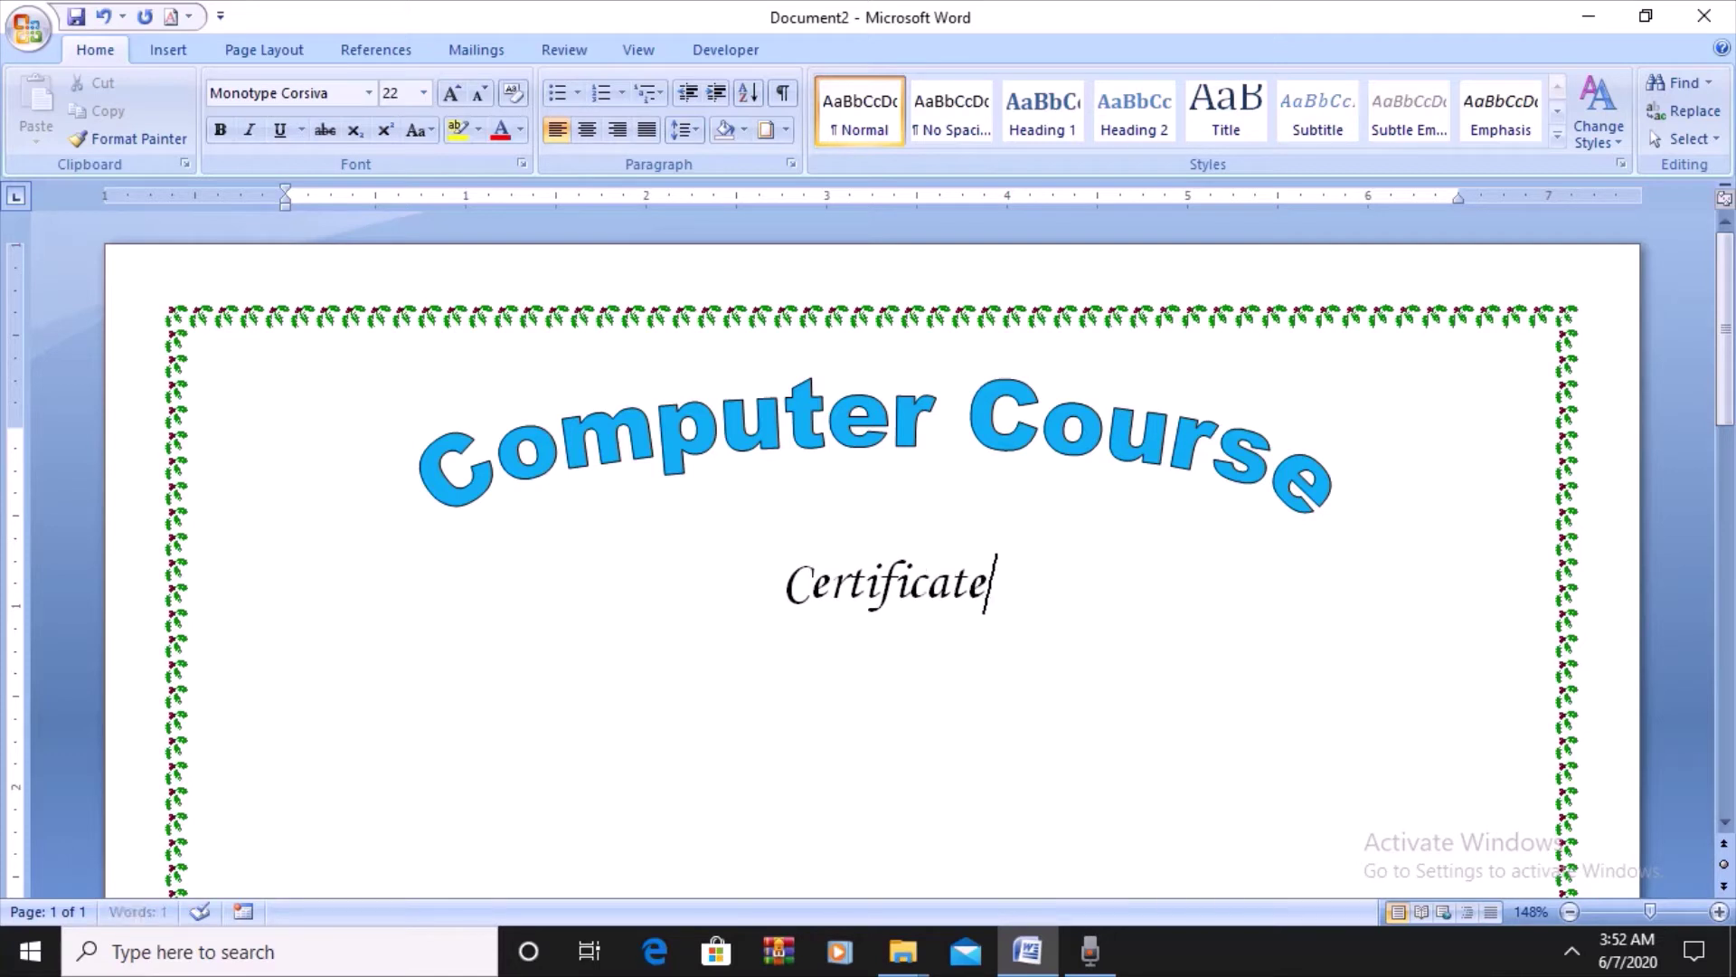
{"action": "left_click", "coordinate": [1022, 439]}
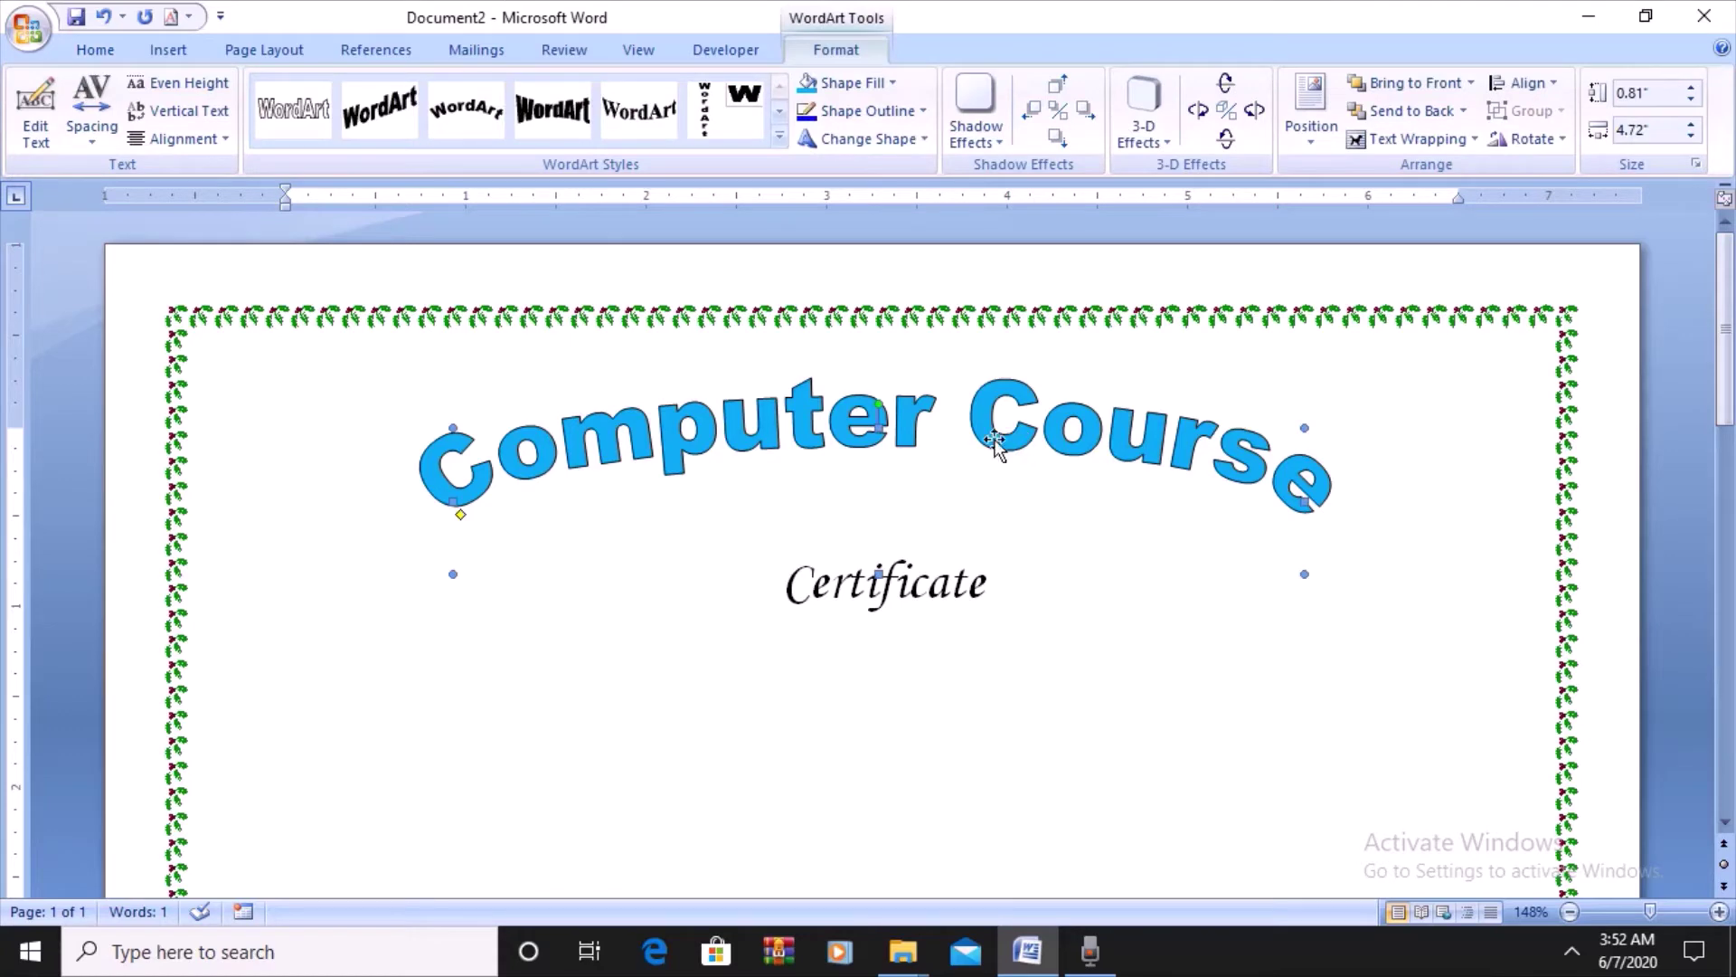
{"action": "left_click_drag", "start_coordinate": [988, 425], "coordinate": [991, 480]}
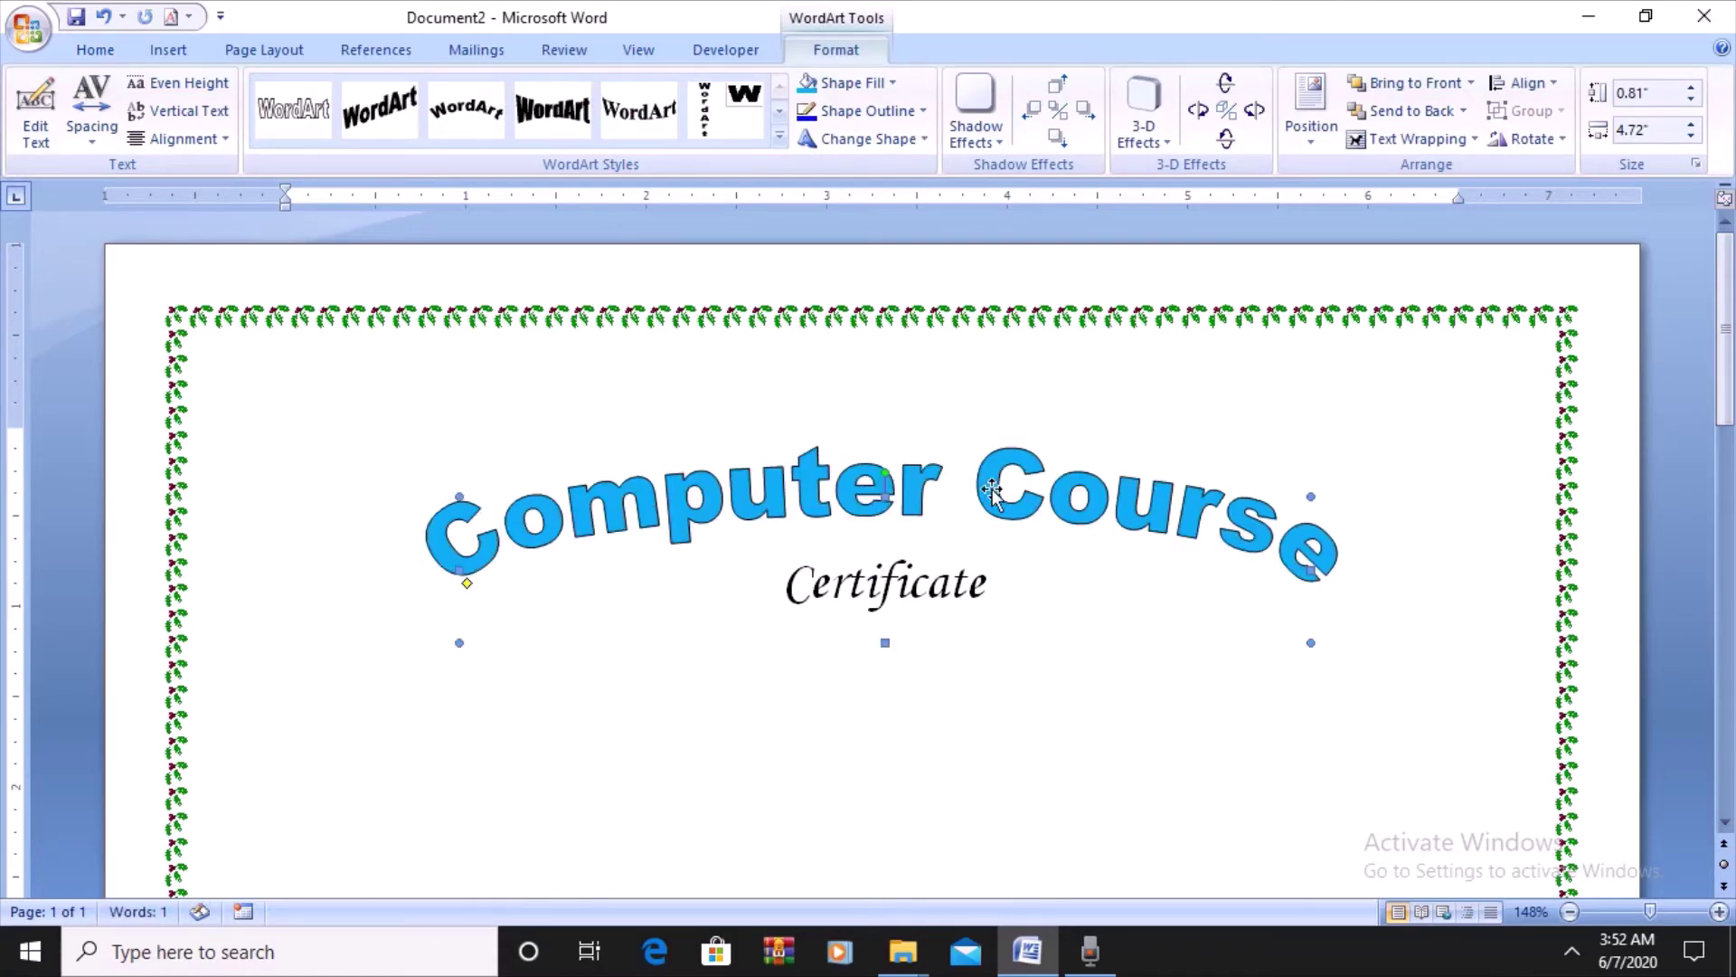
{"action": "left_click", "coordinate": [333, 659]}
{"action": "left_click_drag", "start_coordinate": [1732, 335], "coordinate": [1732, 385]}
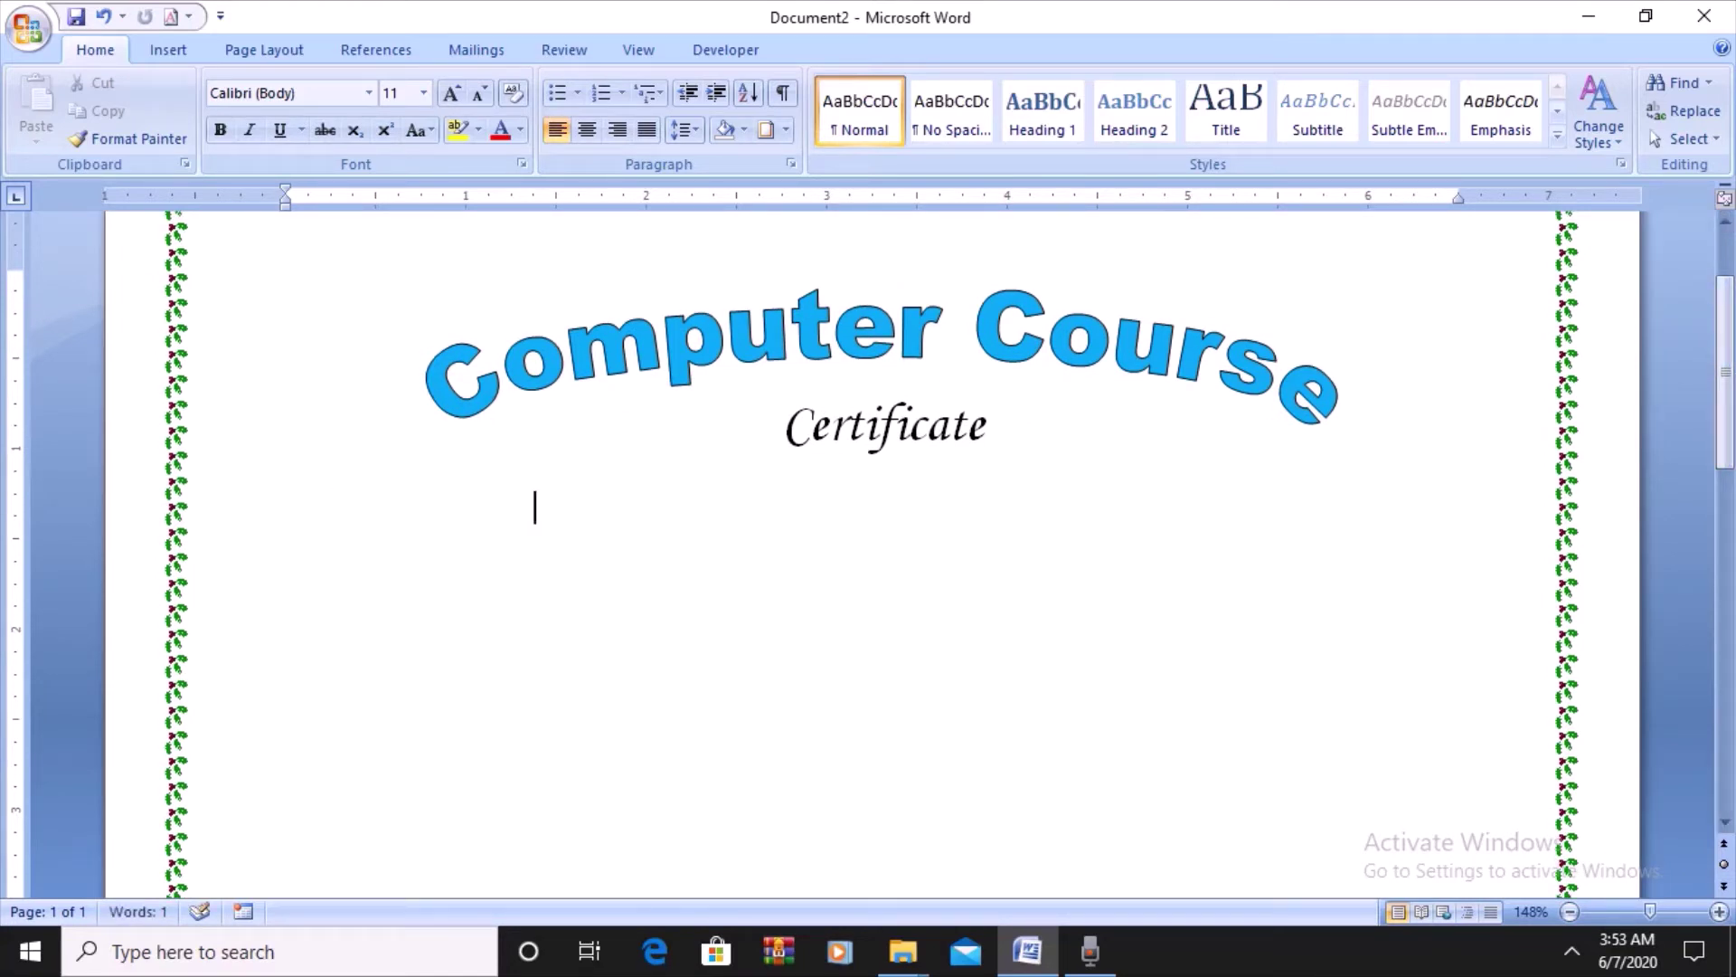
- Type 'It is hereby certified that' below Certificate and select the line
{"action": "left_click", "coordinate": [597, 506]}
{"action": "type", "text": "It is "}
{"action": "type", "text": "here"}
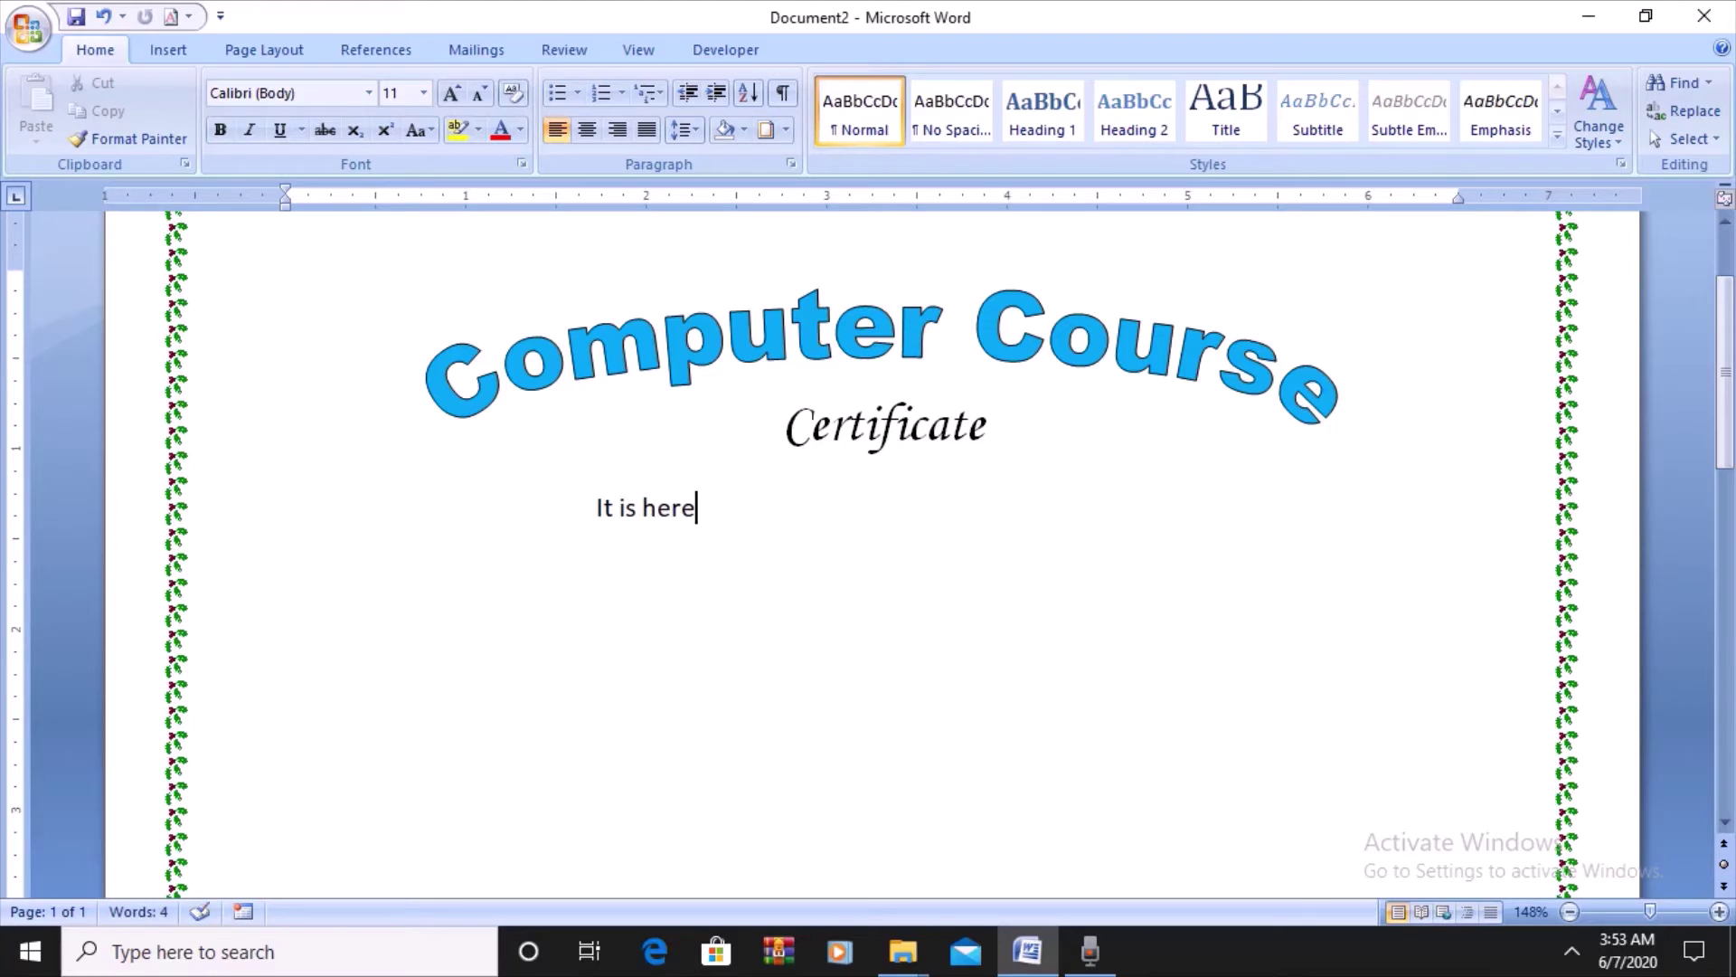
{"action": "type", "text": "by"}
{"action": "type", "text": " cert"}
{"action": "type", "text": "ifi"}
{"action": "type", "text": "ed th"}
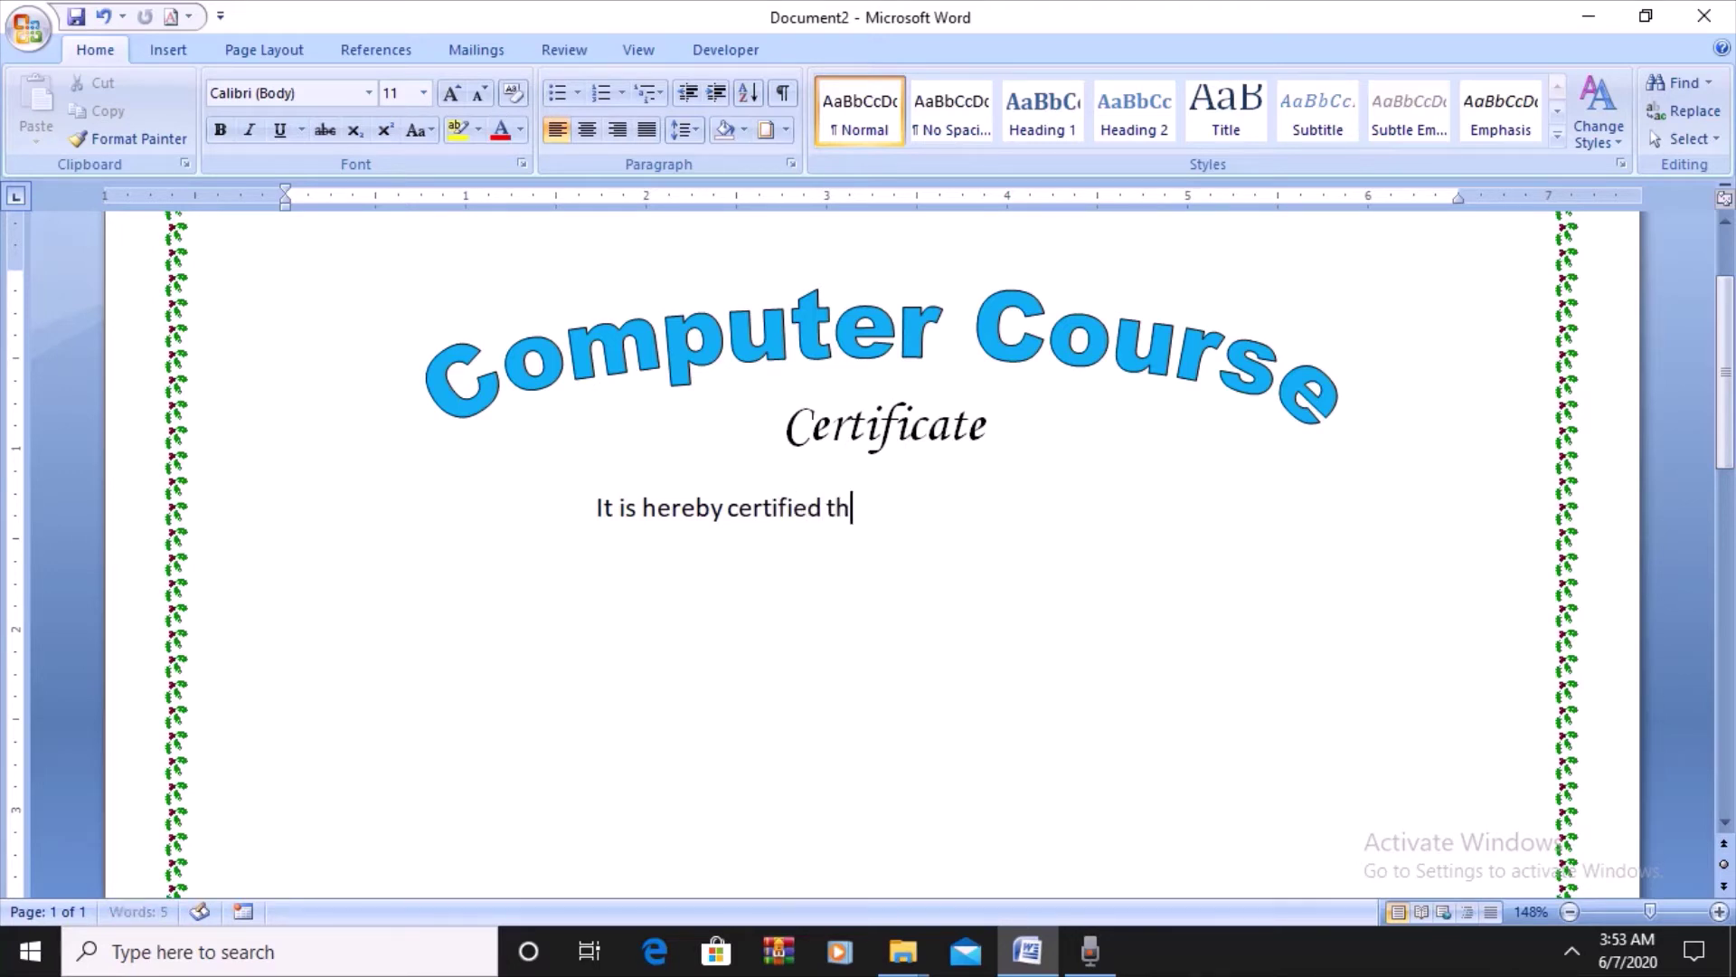
{"action": "type", "text": "at"}
{"action": "left_click", "coordinate": [595, 508]}
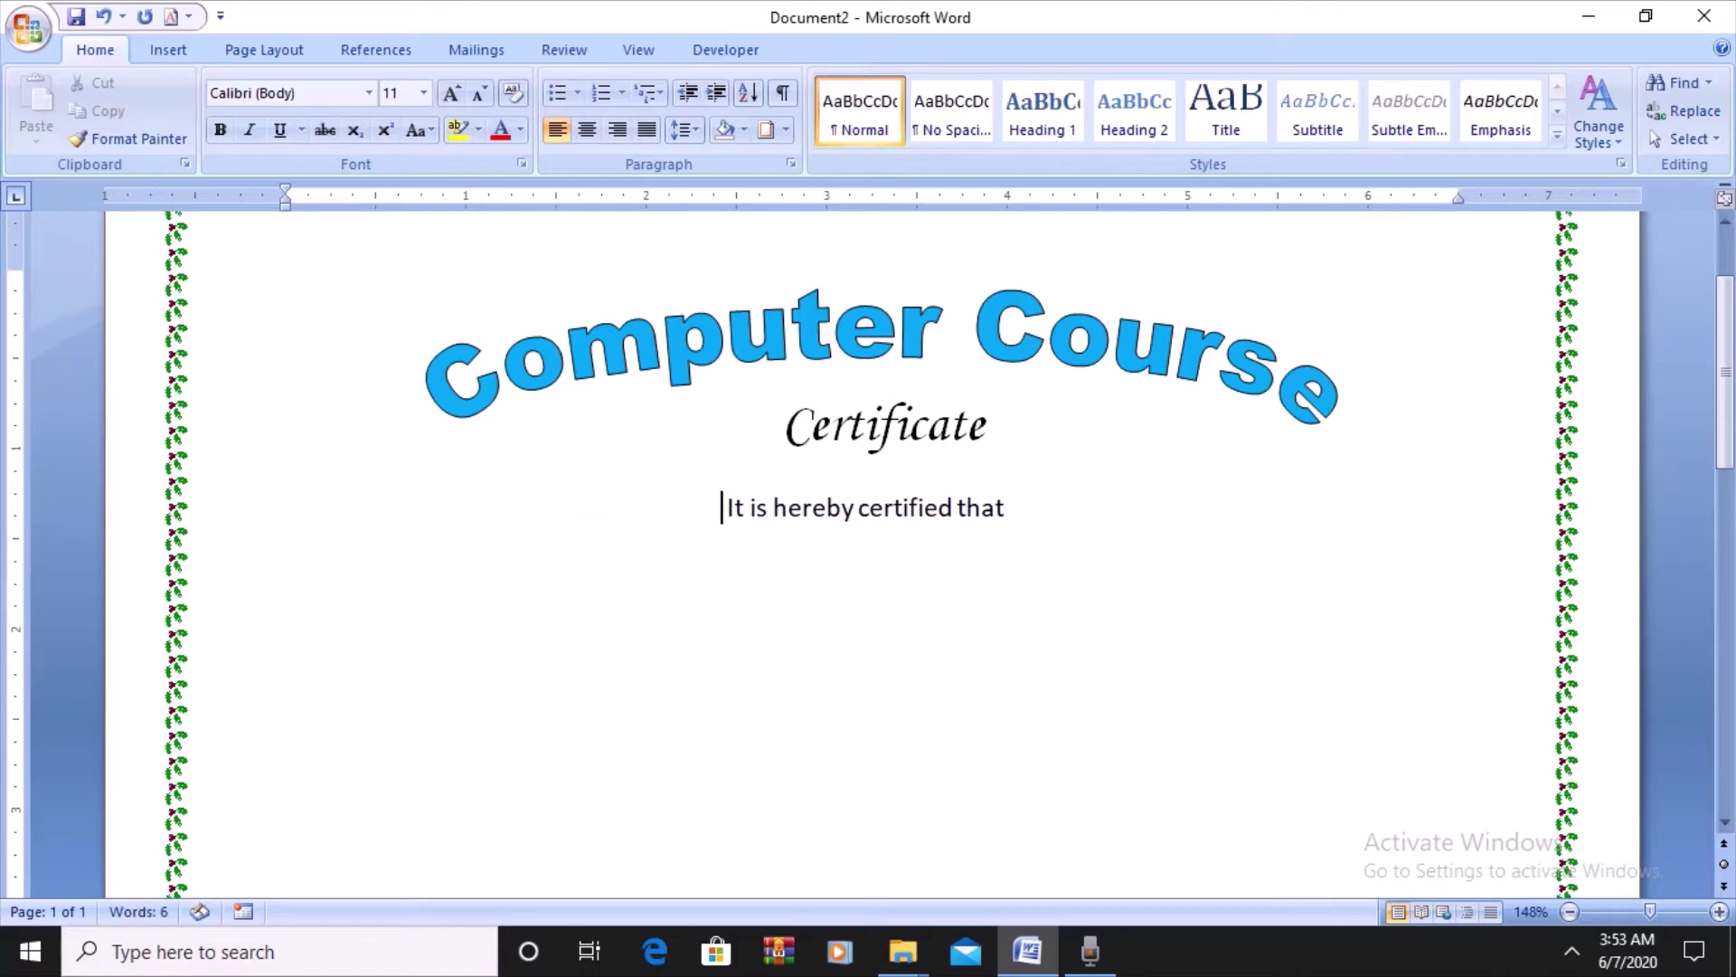
{"action": "key", "text": "shift+Home"}
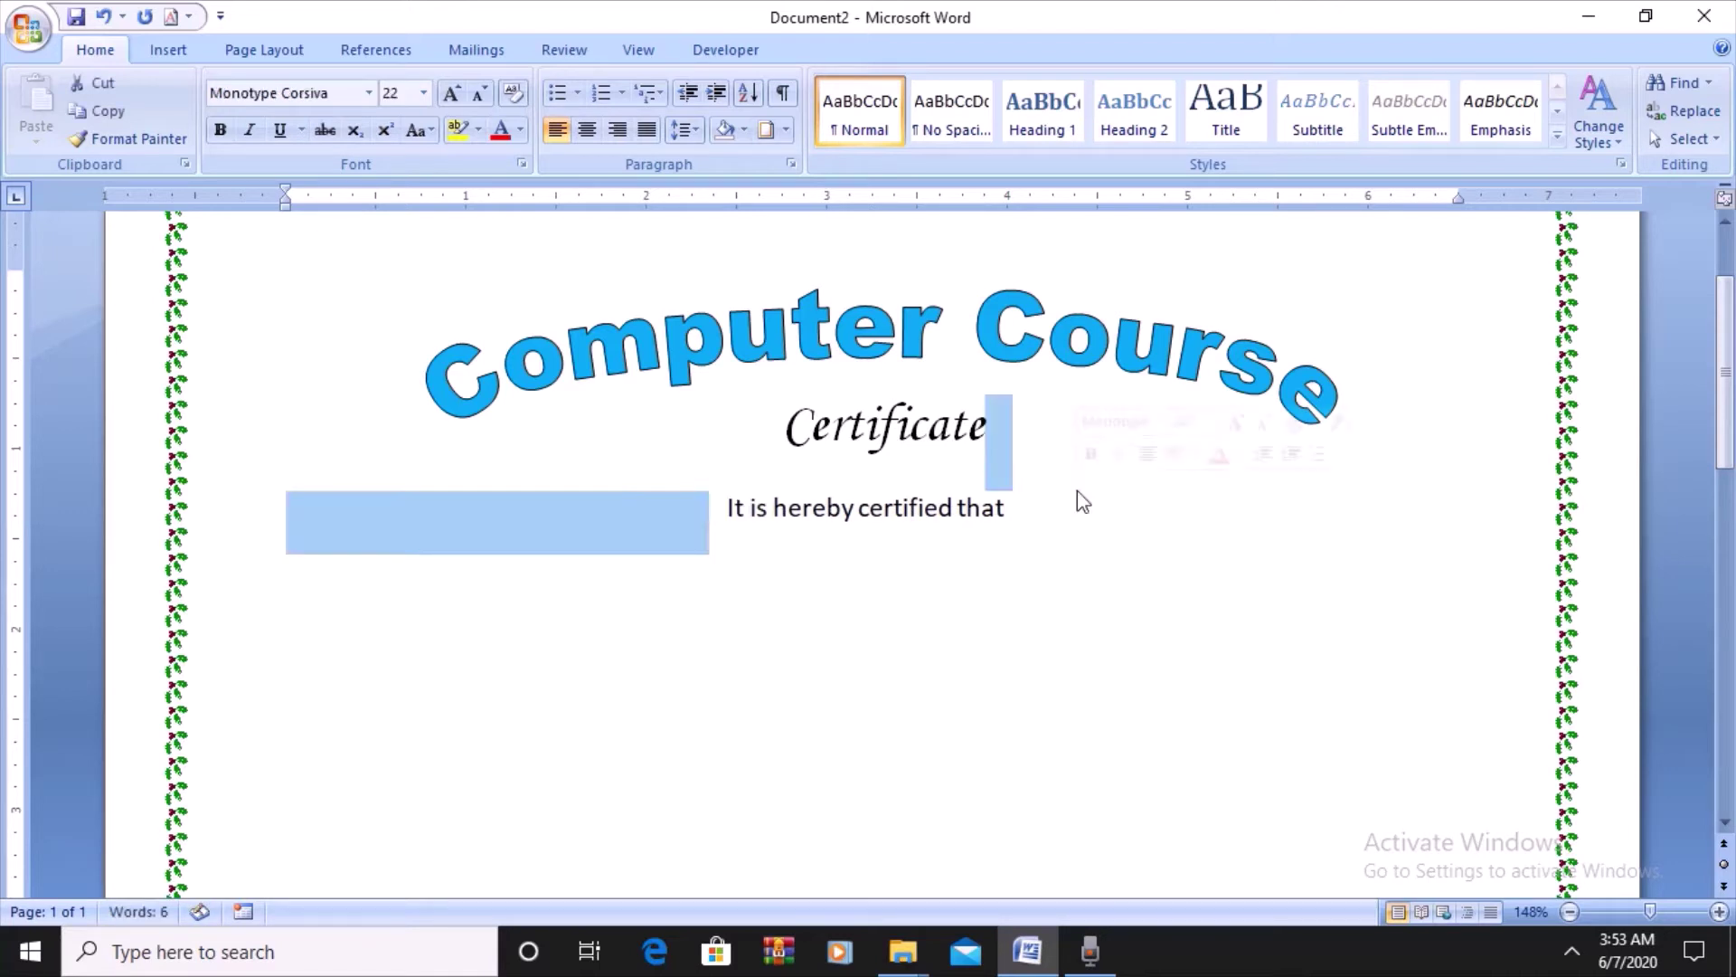
{"action": "left_click", "coordinate": [1077, 495]}
{"action": "left_click_drag", "start_coordinate": [1077, 494], "coordinate": [282, 511]}
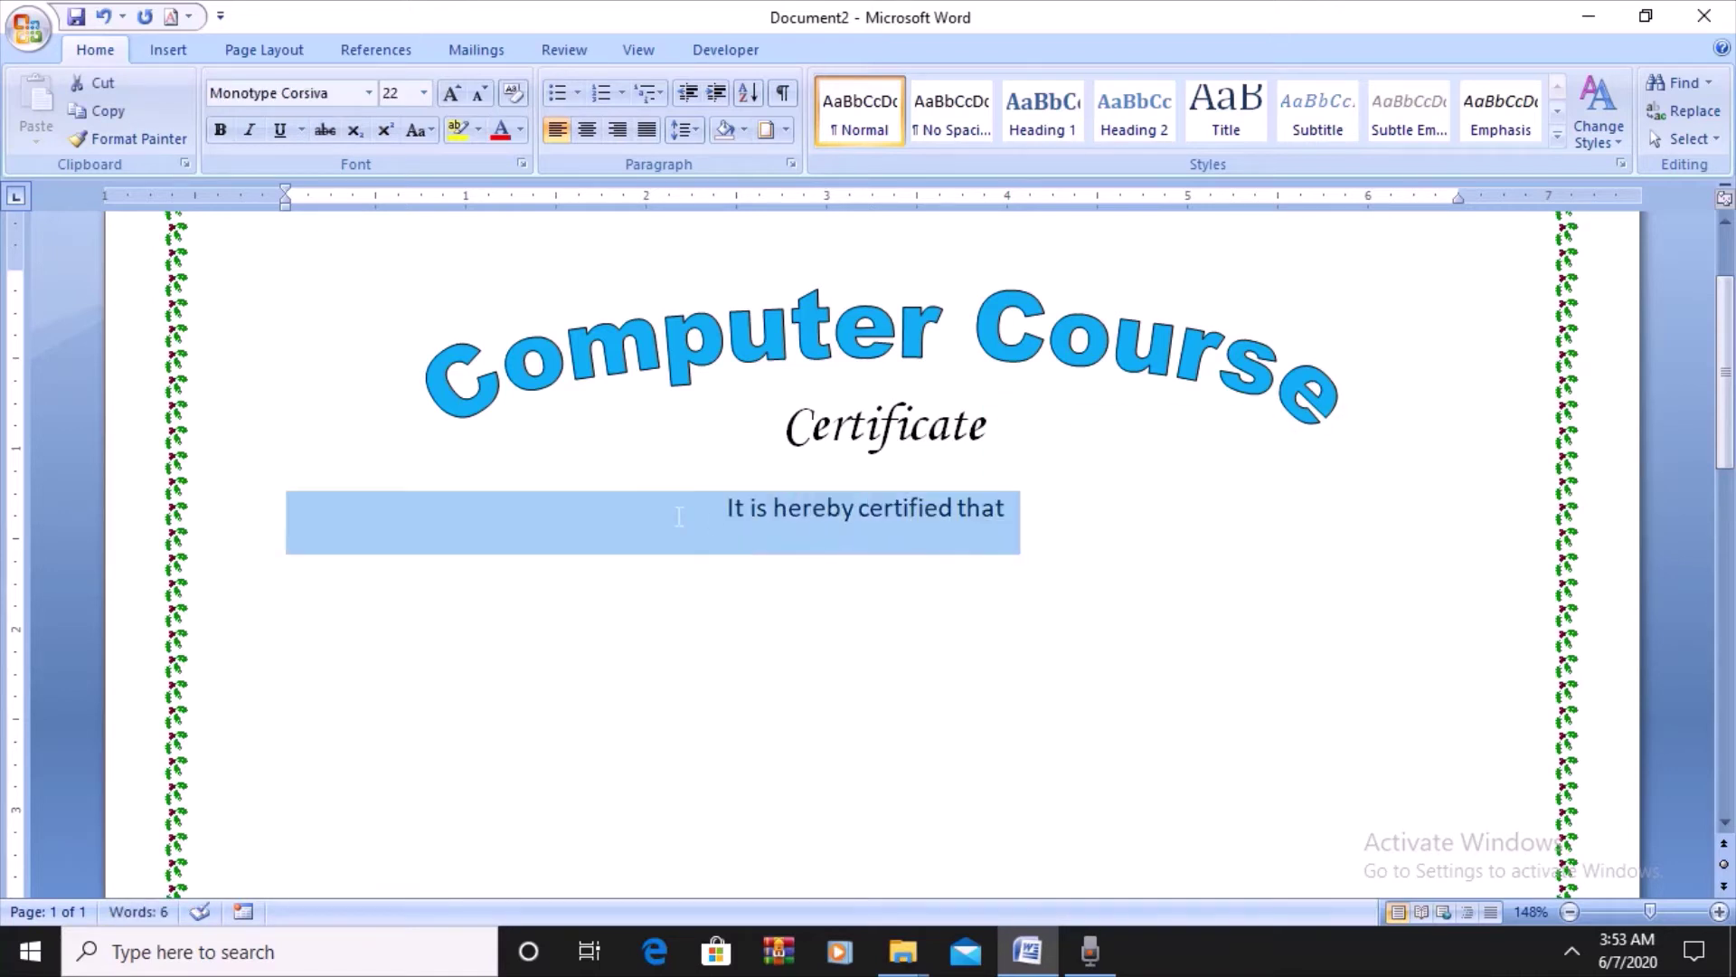
- Format the line in Monotype Corsiva 16 and remove extra spaces to centre it
{"action": "left_click", "coordinate": [370, 93]}
{"action": "left_click", "coordinate": [307, 237]}
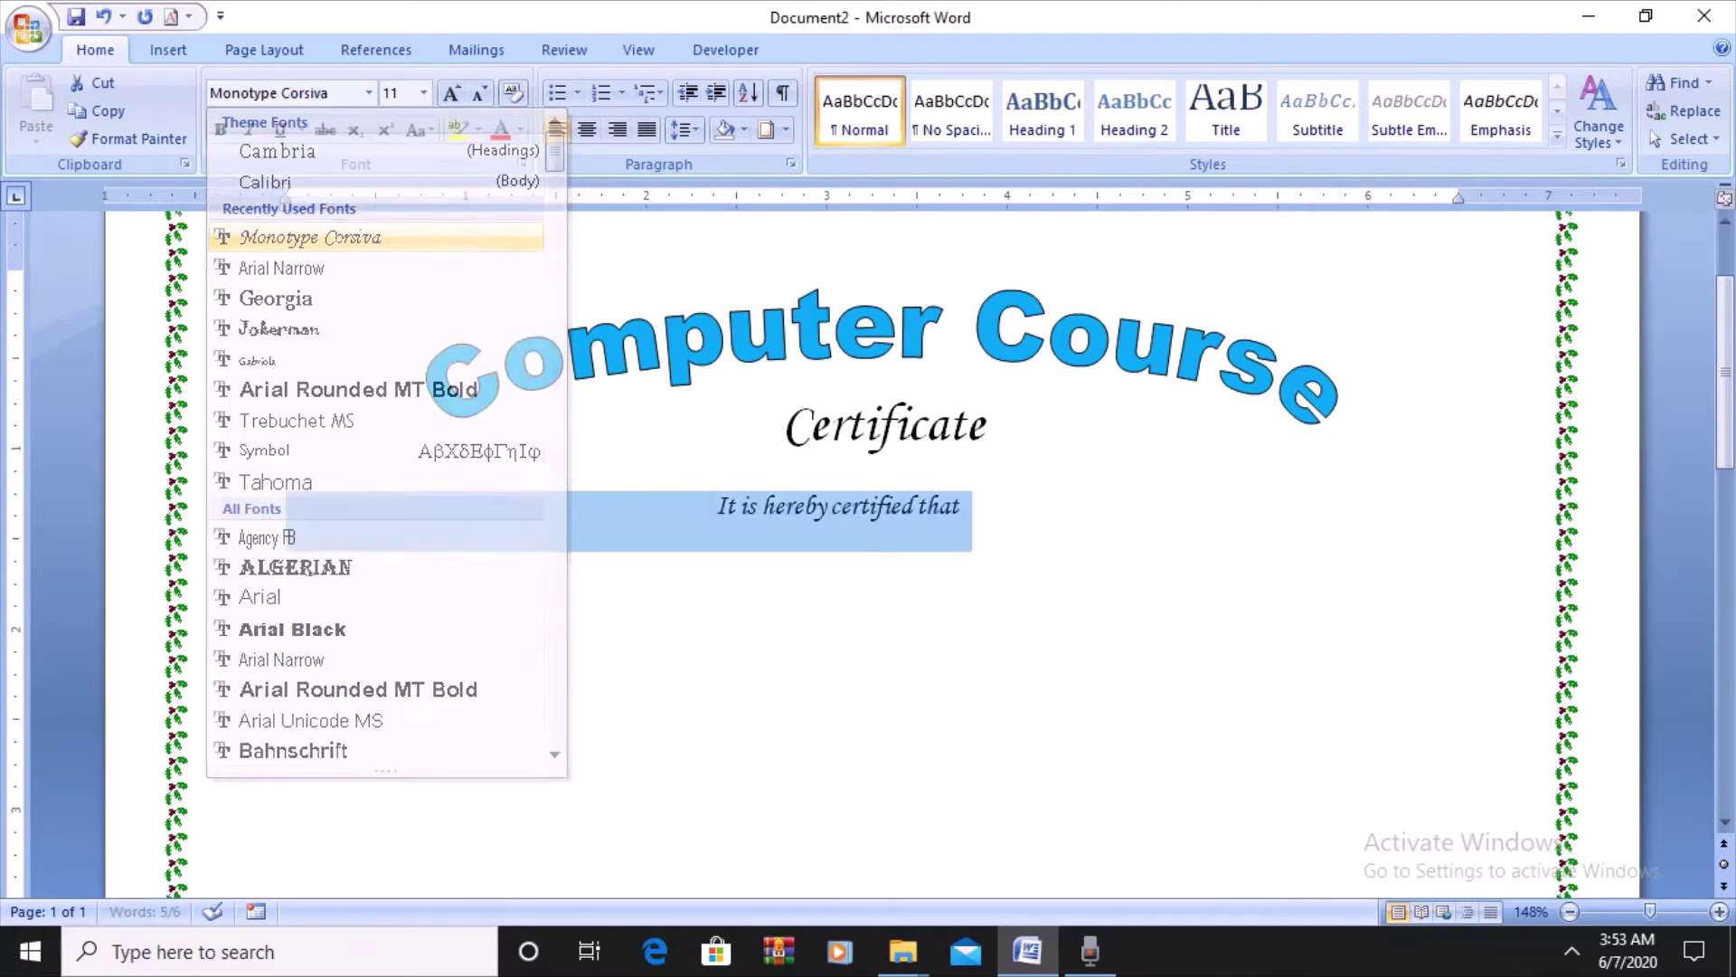
{"action": "left_click", "coordinate": [449, 94]}
{"action": "left_click", "coordinate": [449, 94]}
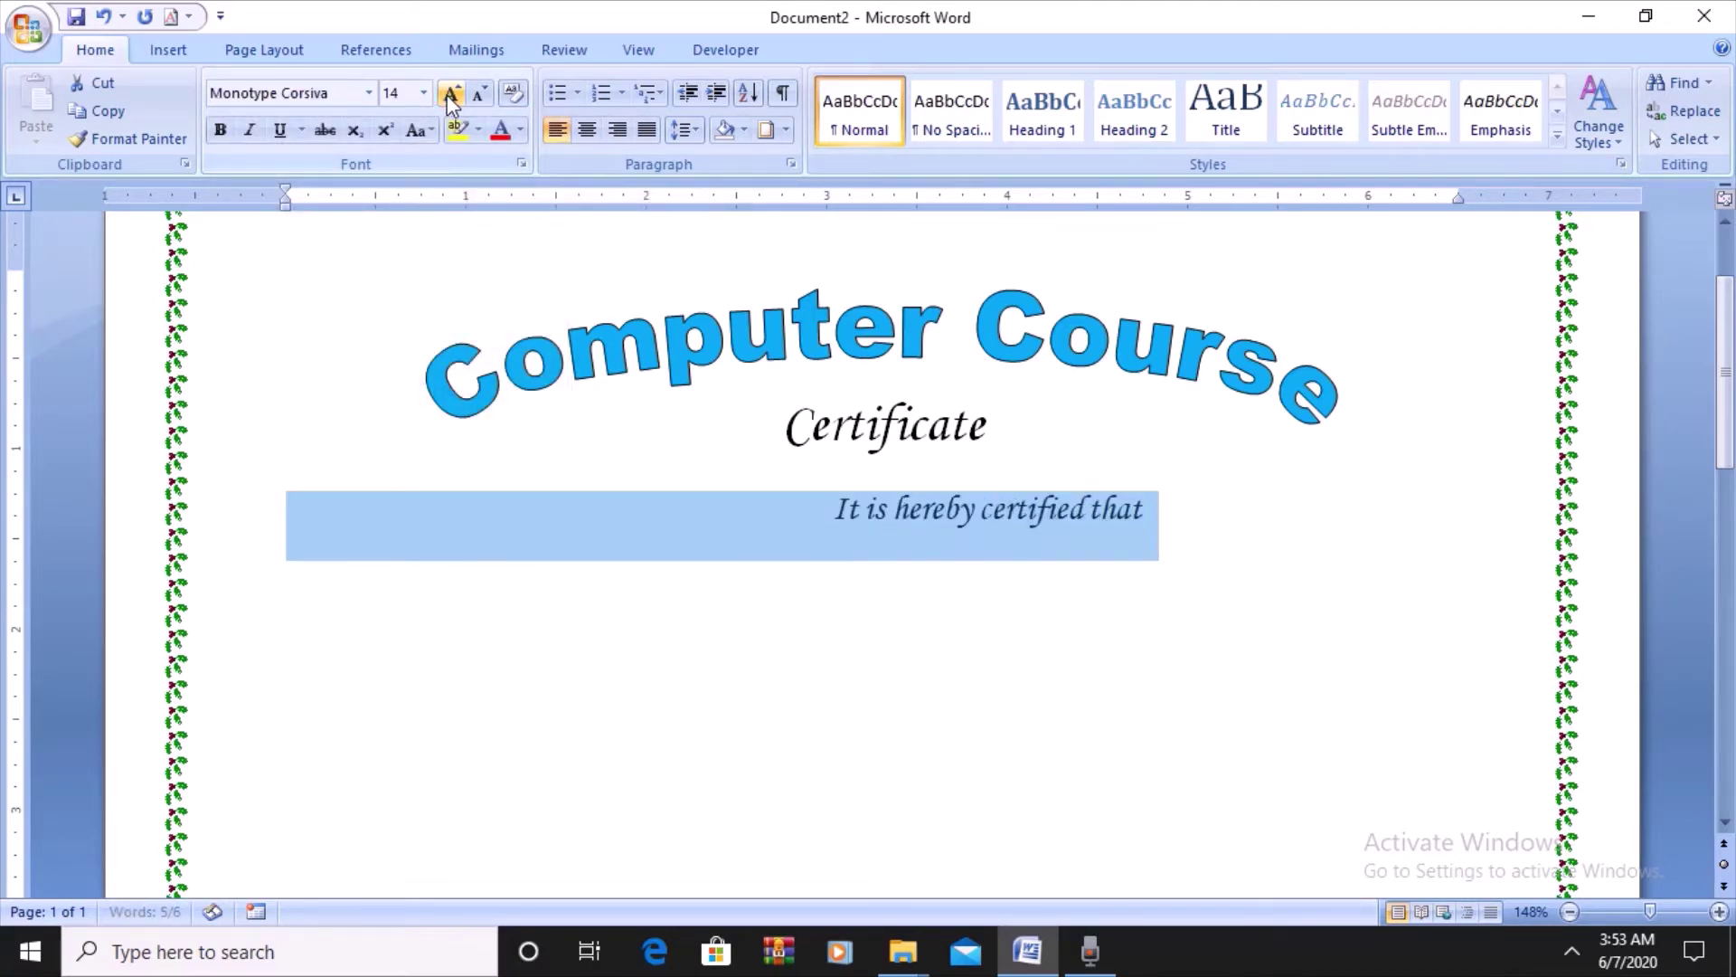
{"action": "left_click", "coordinate": [448, 94]}
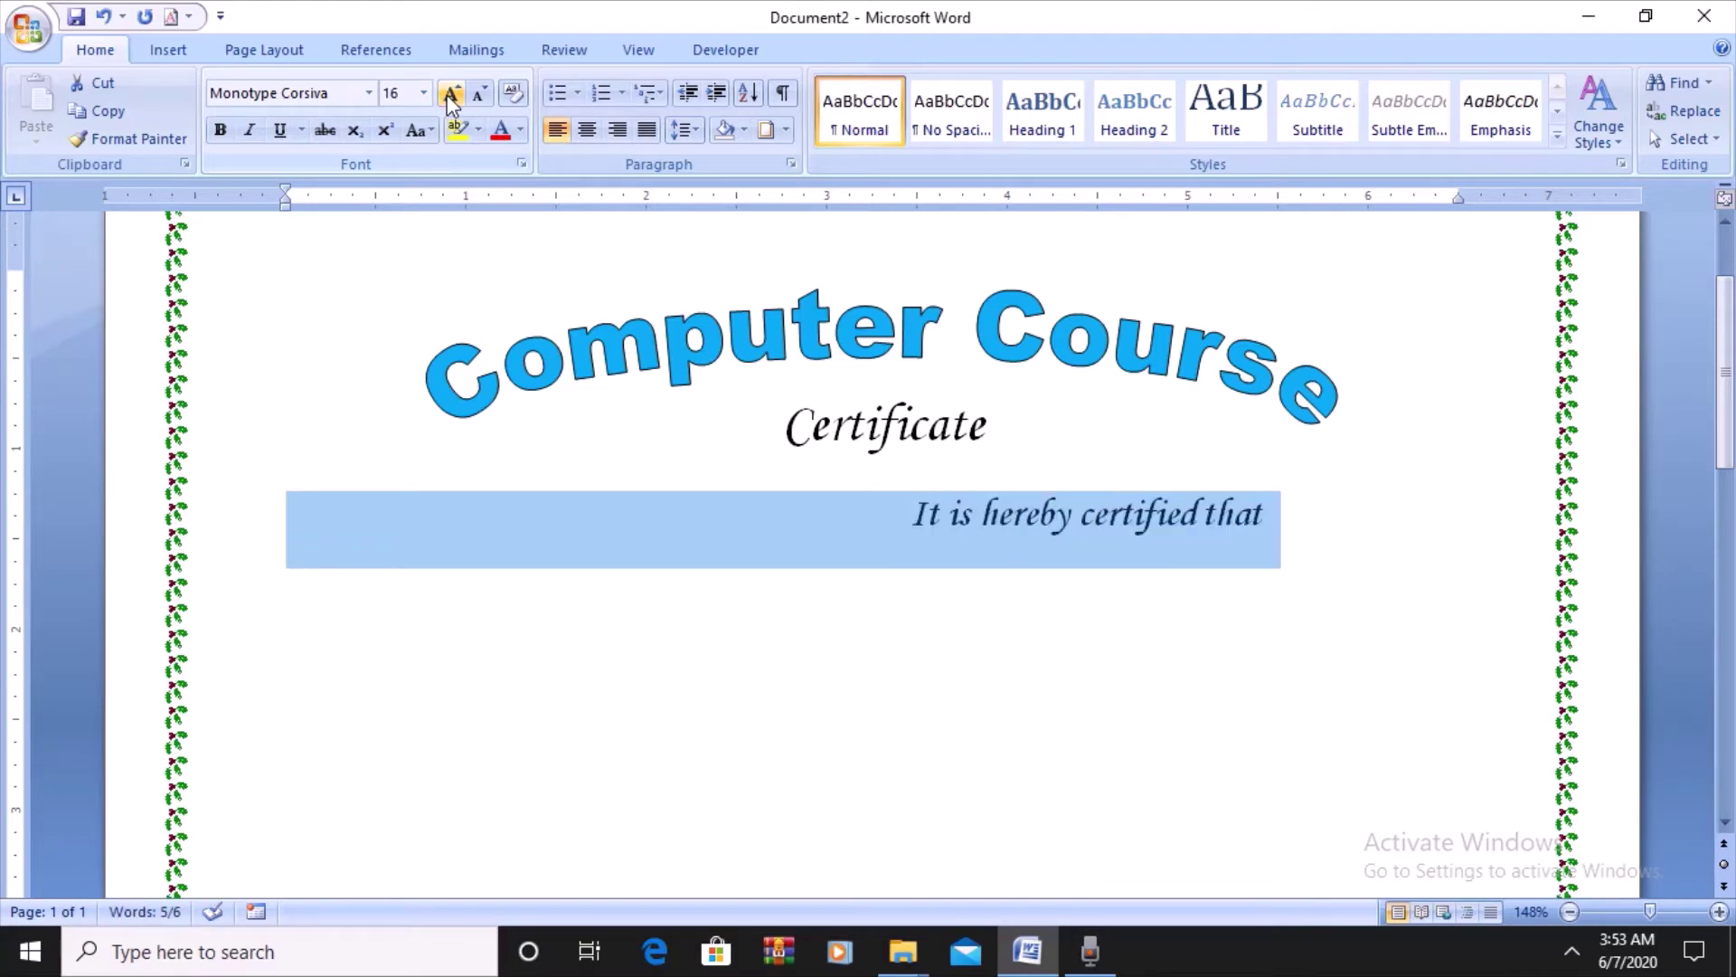
{"action": "left_click", "coordinate": [752, 521]}
{"action": "key", "text": "Delete"}
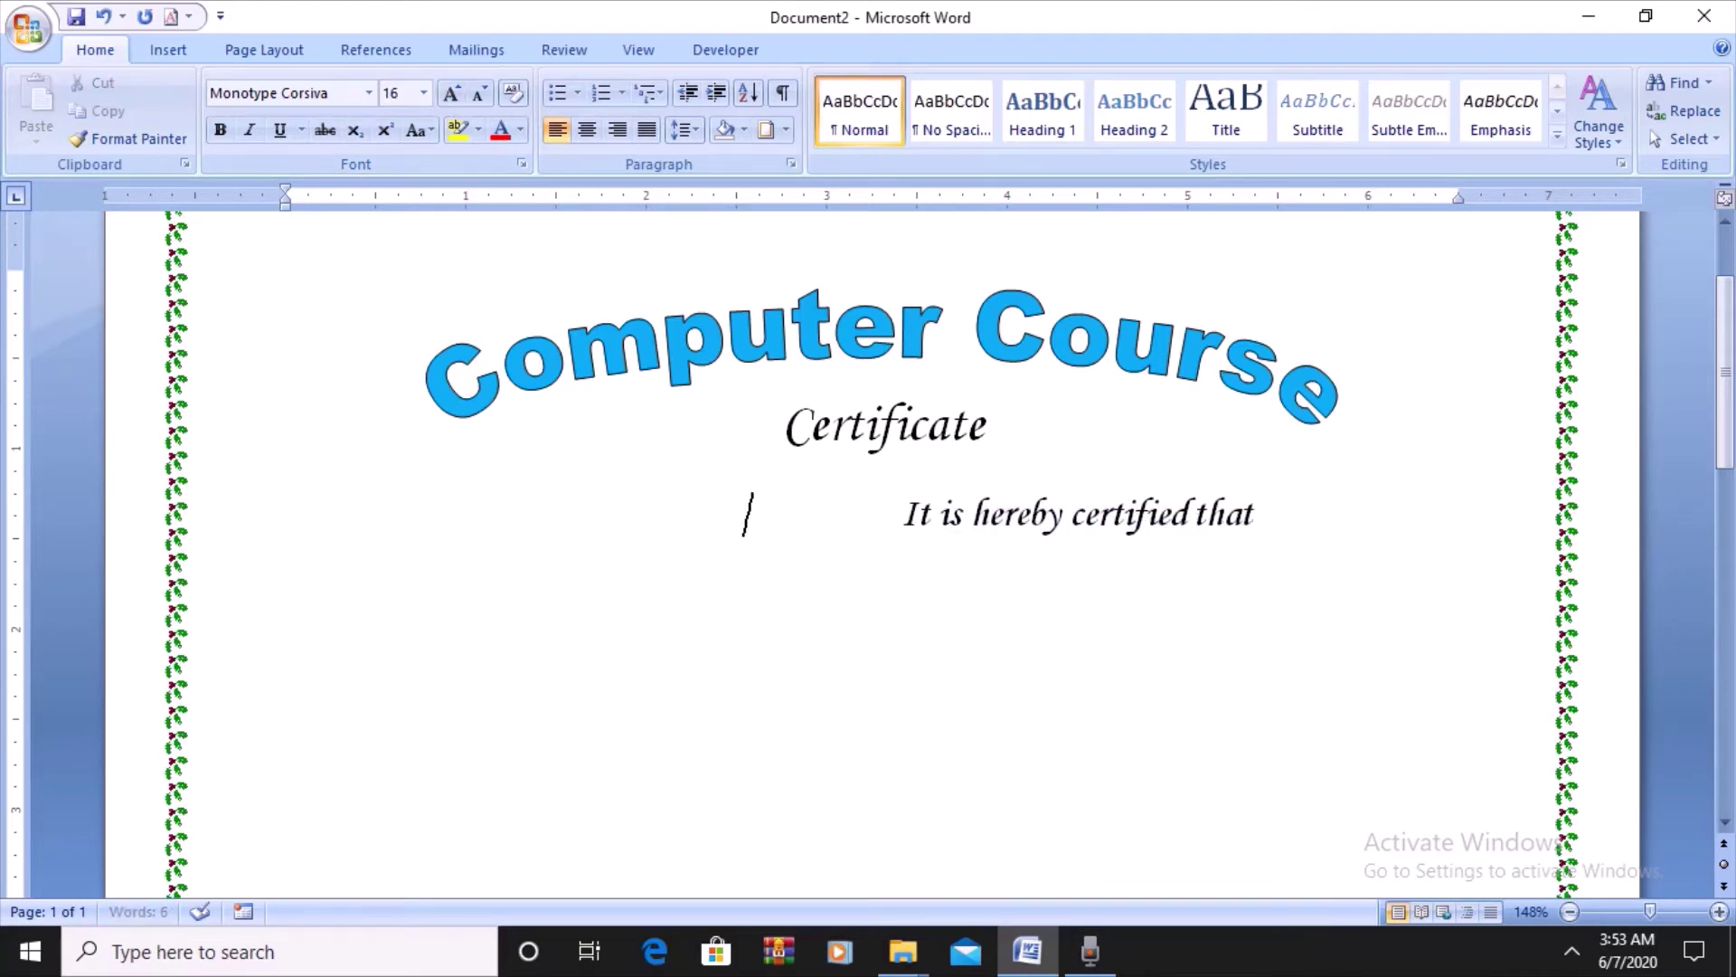
{"action": "key", "text": "Delete"}
{"action": "key", "text": "Delete"}
{"action": "key", "text": "Delete"}
{"action": "key", "text": "Delete"}
{"action": "key", "text": "Delete"}
{"action": "key", "text": "Delete"}
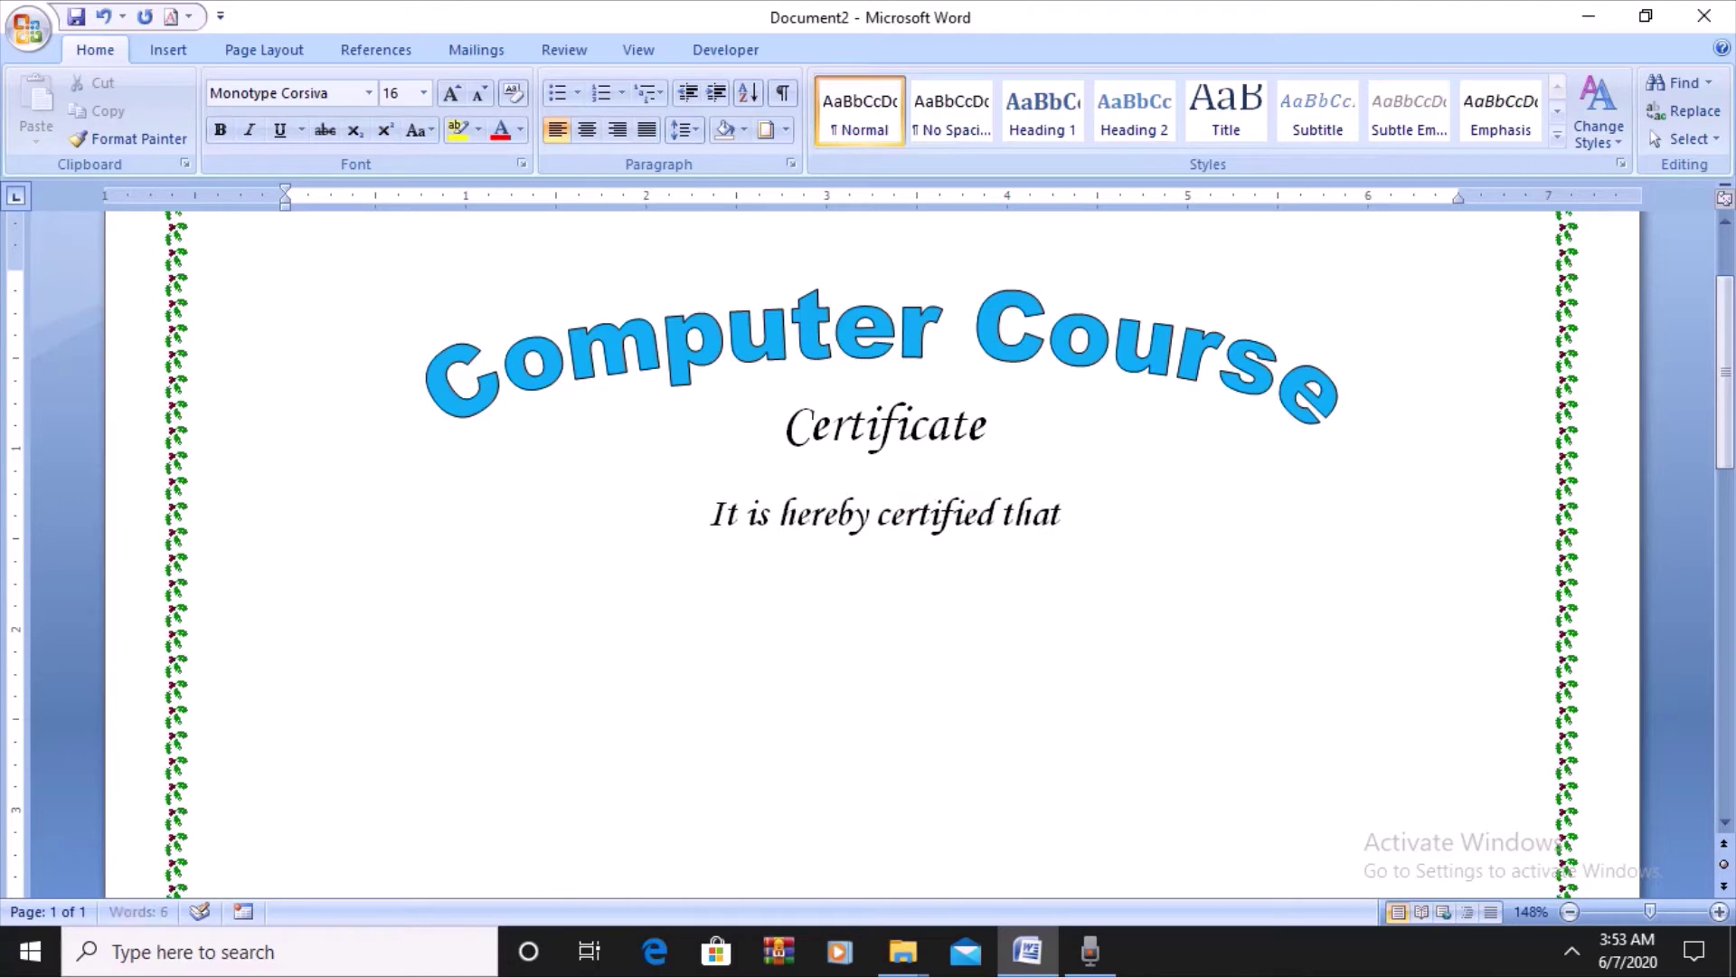
{"action": "key", "text": "End"}
- Type 'Miss/Mrs' at the left margin on the new line
{"action": "type", "text": "Miss"}
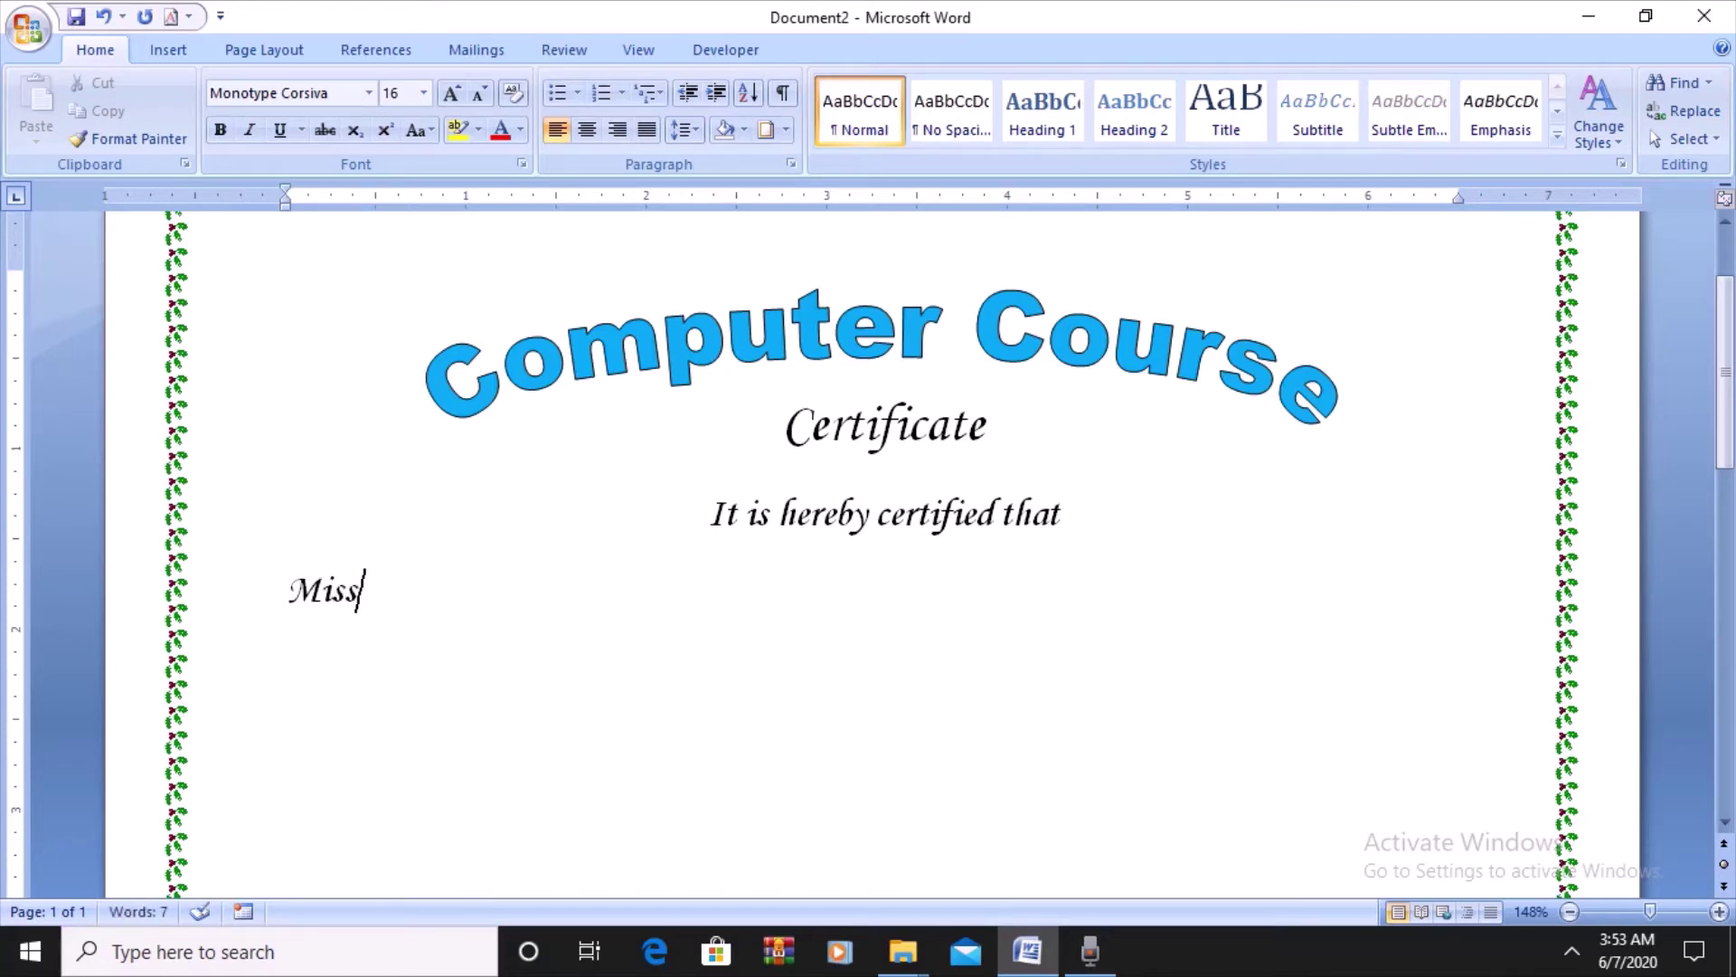
{"action": "type", "text": "/"}
{"action": "type", "text": "Mrs"}
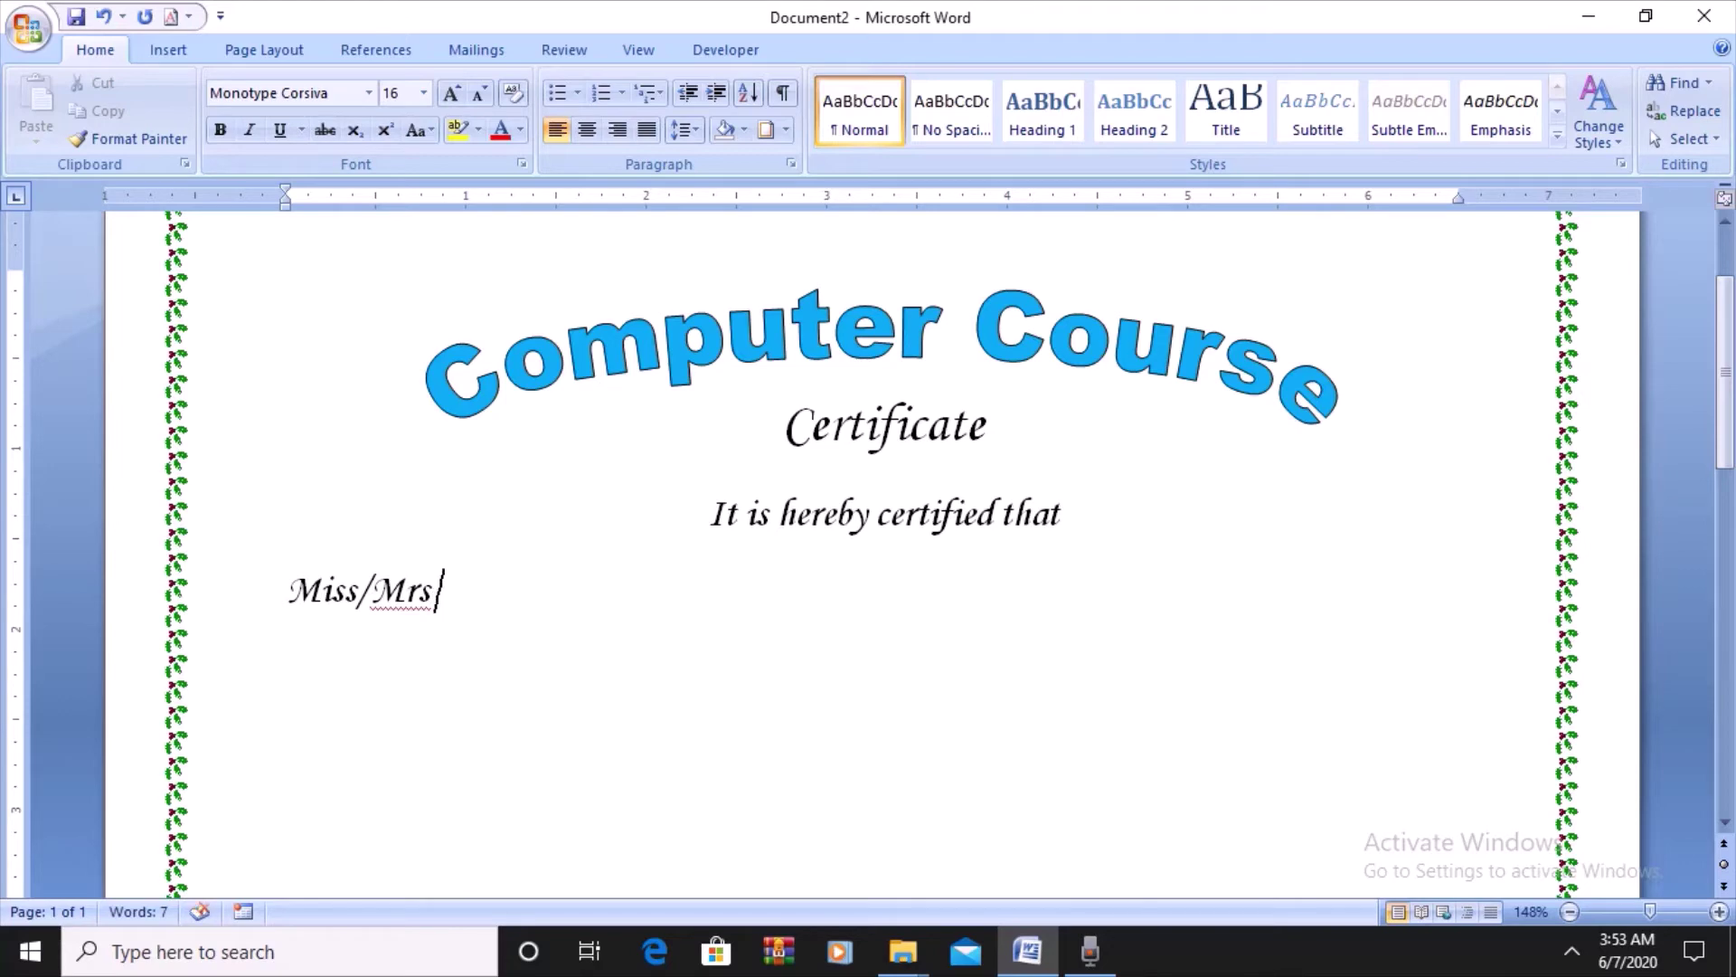
- Draw a straight horizontal line after 'Miss/Mrs' as the blank for the recipient's name
{"action": "left_click", "coordinate": [177, 57]}
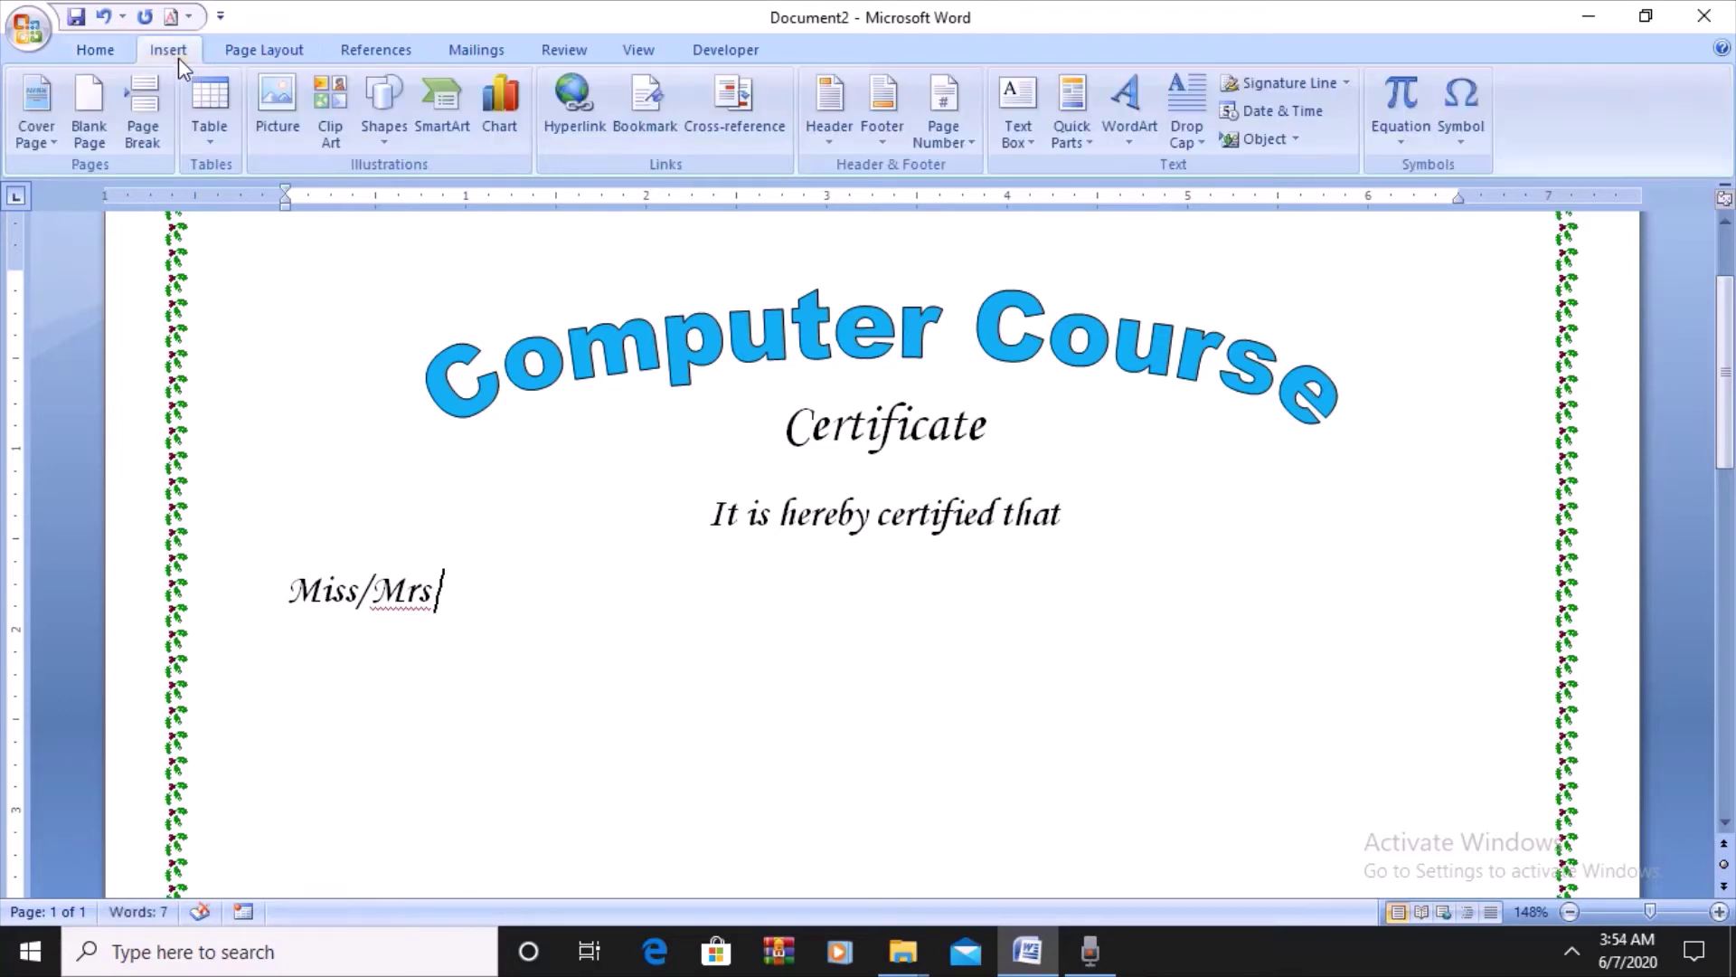
{"action": "left_click", "coordinate": [364, 111]}
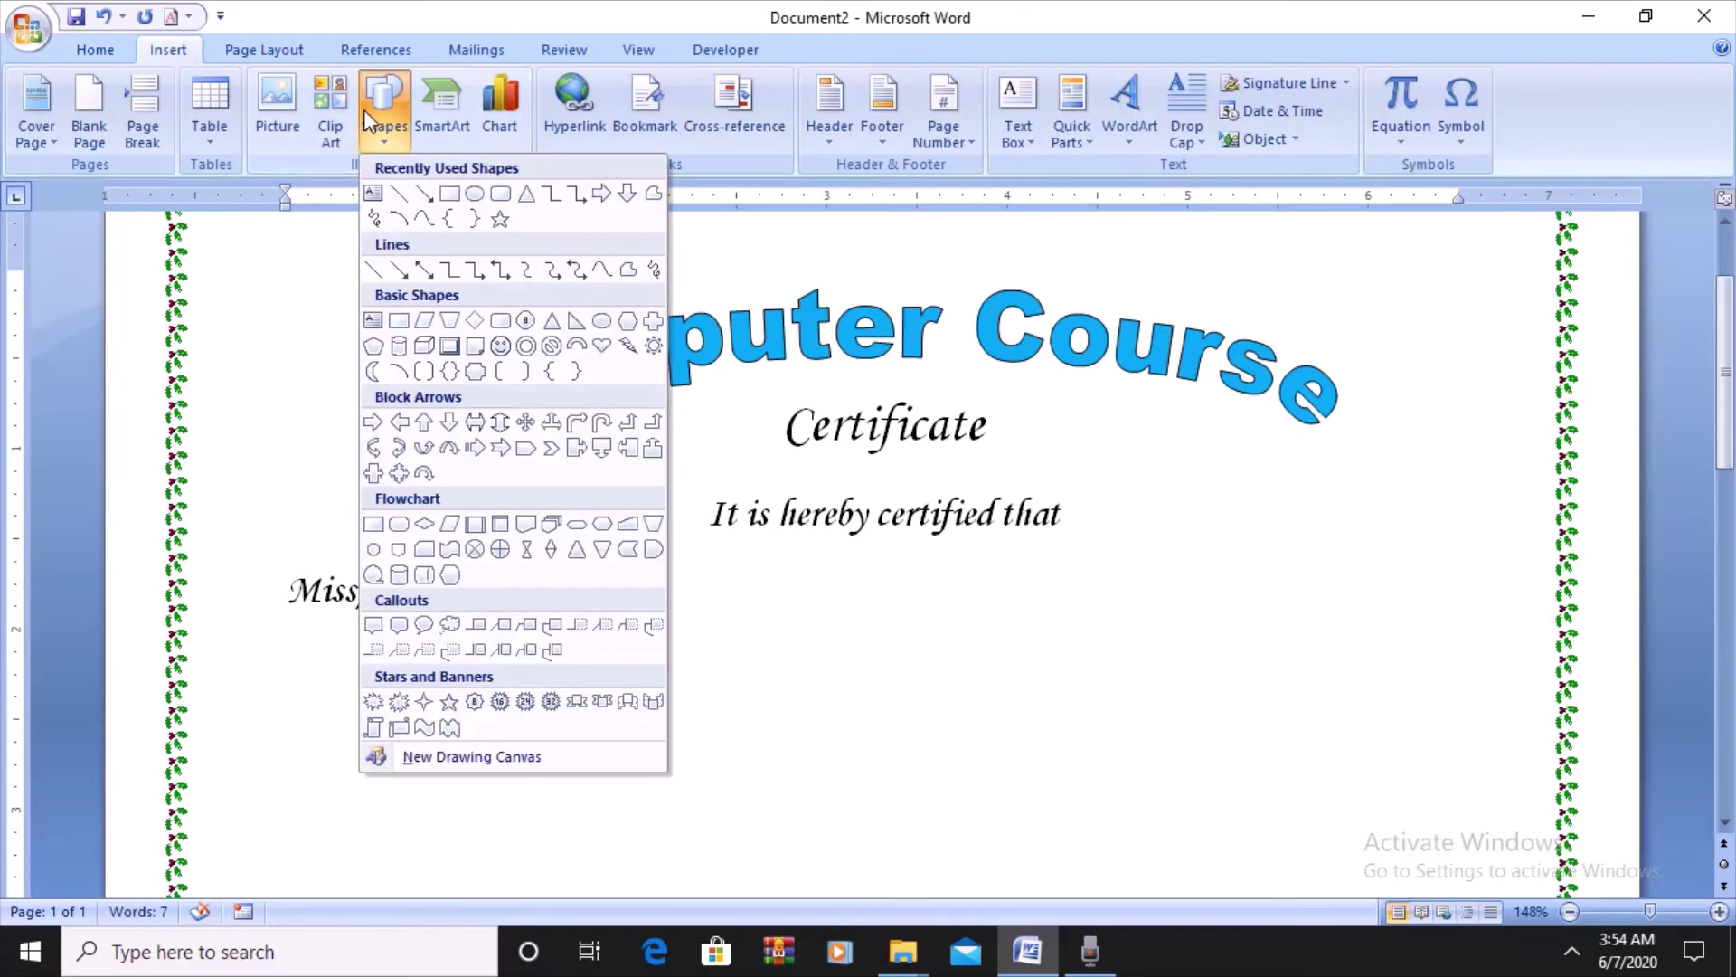
{"action": "left_click", "coordinate": [399, 192]}
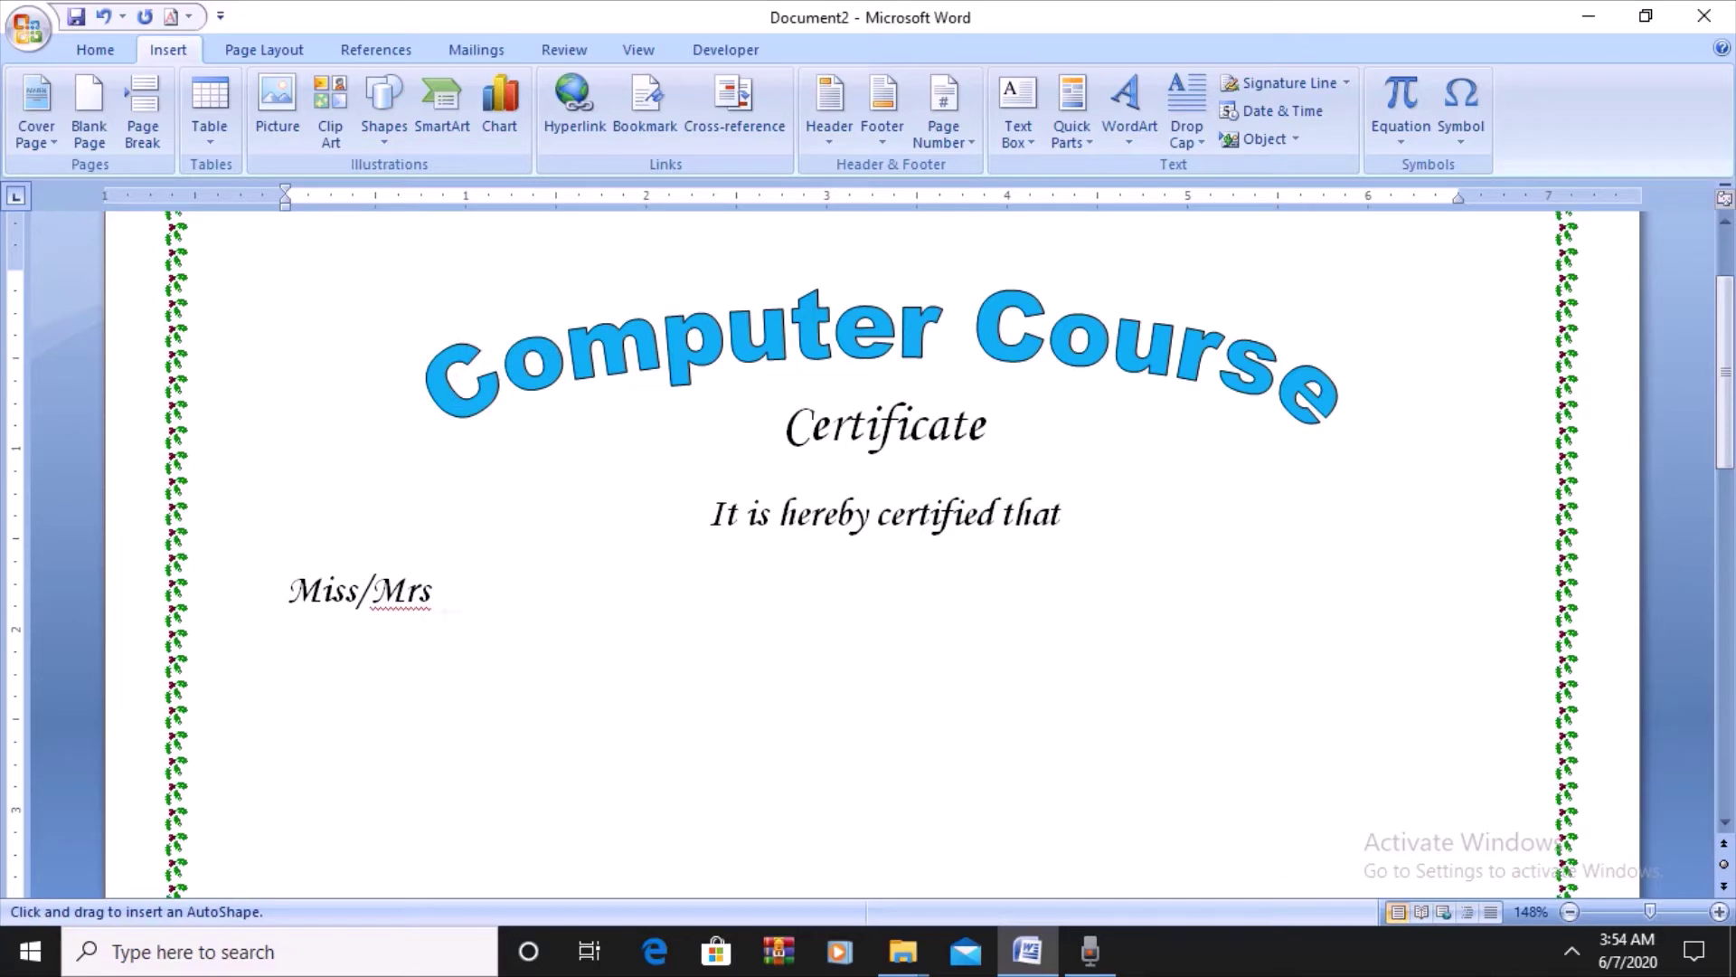
{"action": "left_click_drag", "start_coordinate": [449, 612], "coordinate": [914, 614]}
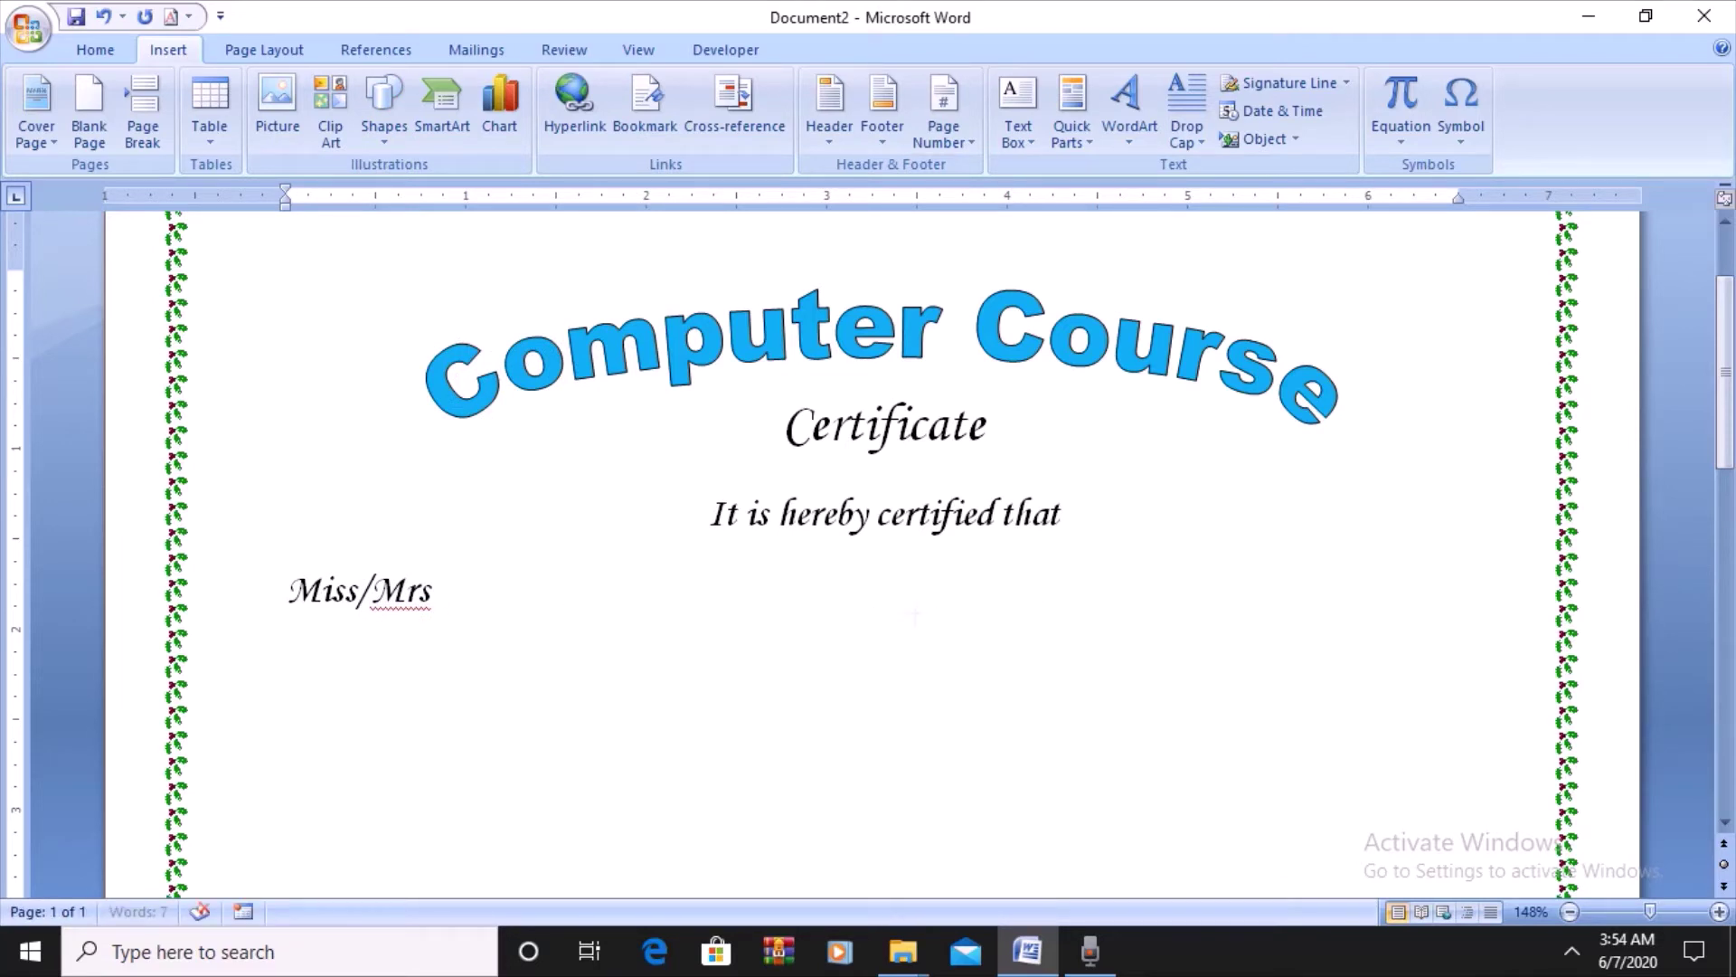
{"action": "left_click_drag", "start_coordinate": [911, 611], "coordinate": [911, 612]}
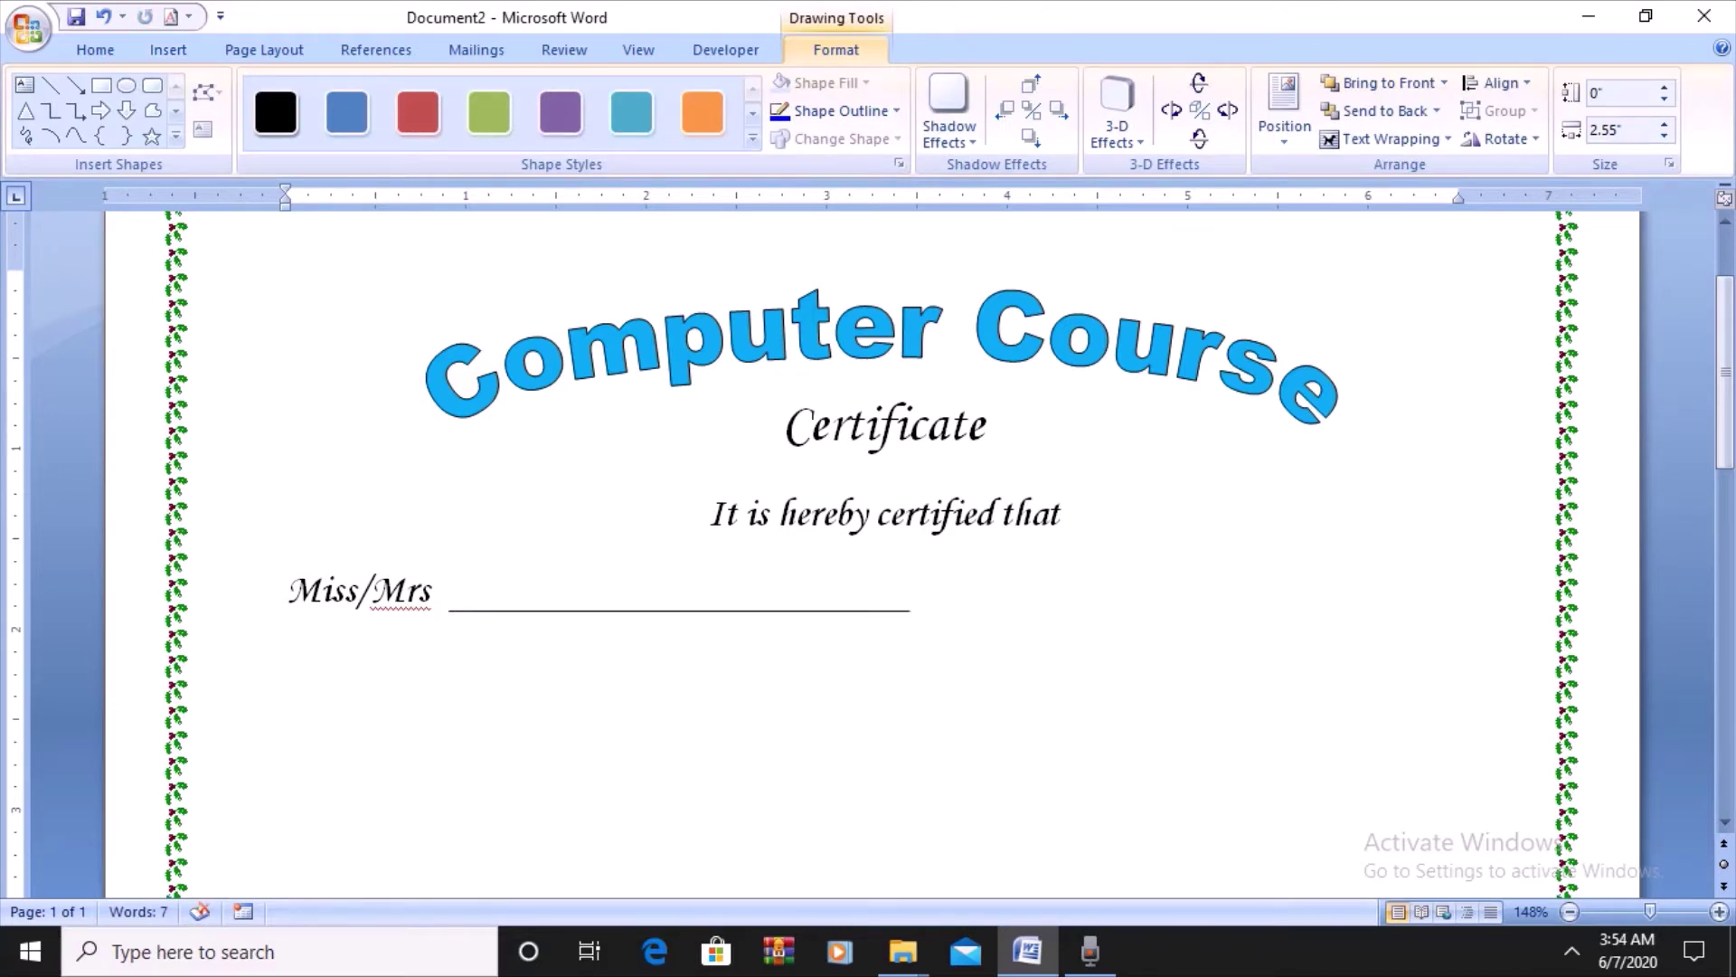
{"action": "left_click", "coordinate": [441, 591]}
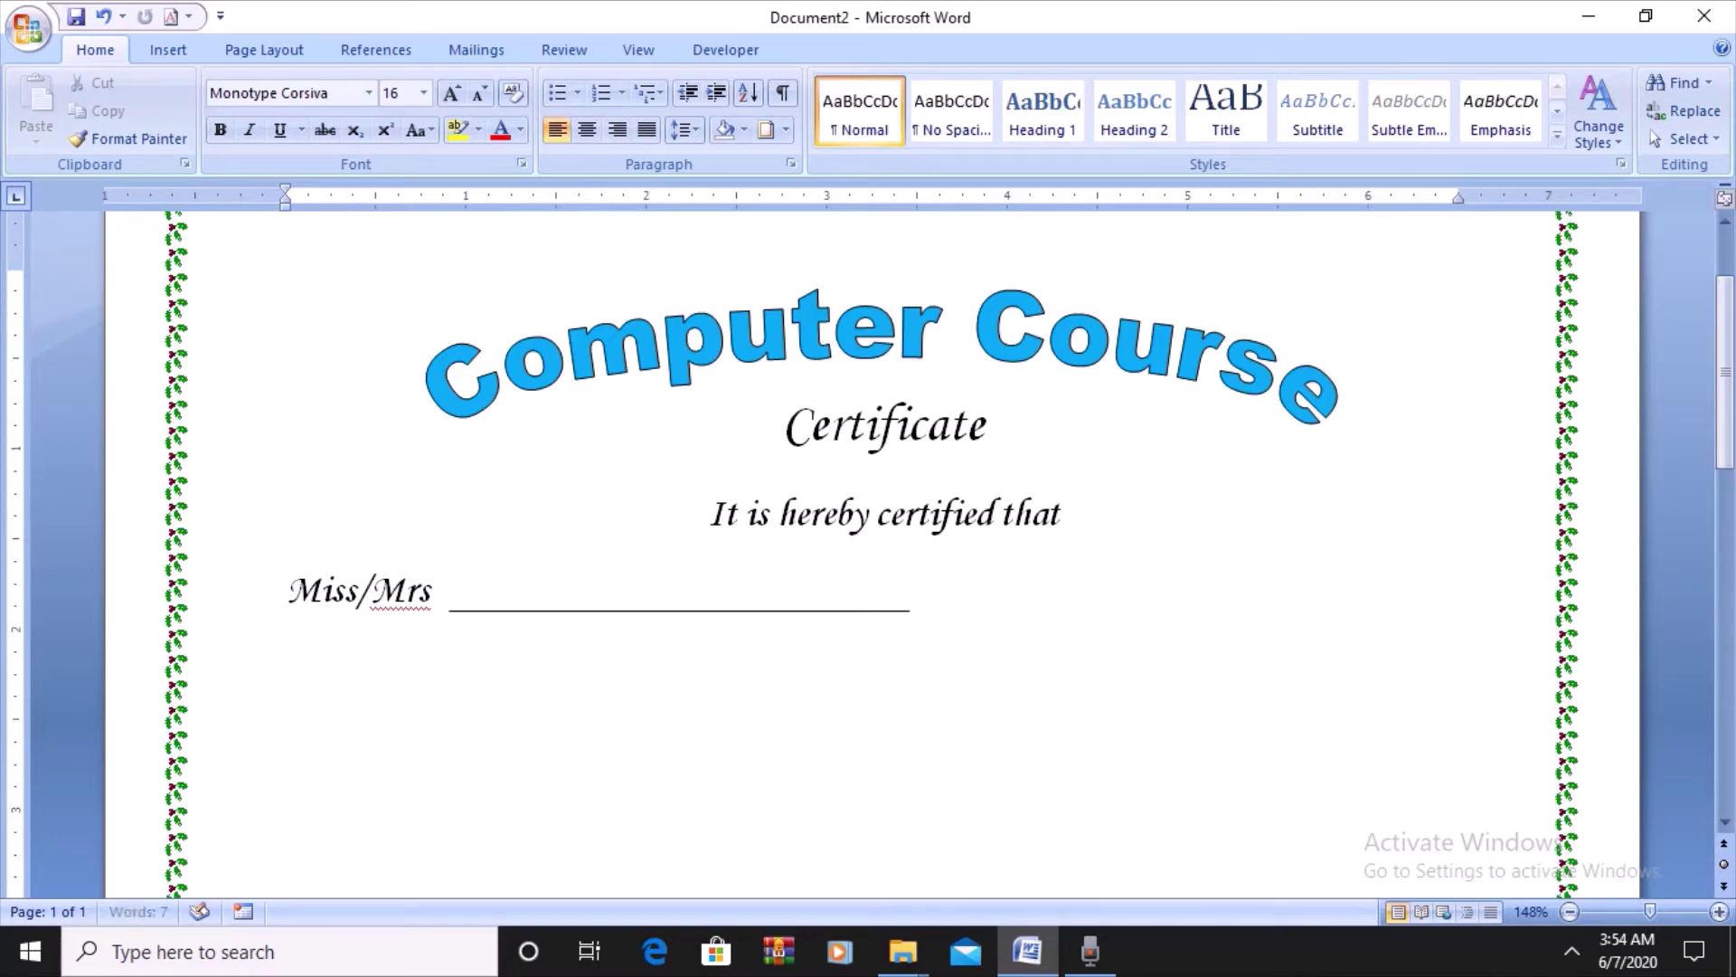
- Type 'D/o W/o' after the name blank
{"action": "key", "text": "BackSpace"}
{"action": "type", "text": "D"}
{"action": "type", "text": "/"}
{"action": "type", "text": "o"}
{"action": "type", "text": " w"}
{"action": "key", "text": "BackSpace"}
{"action": "type", "text": "W/"}
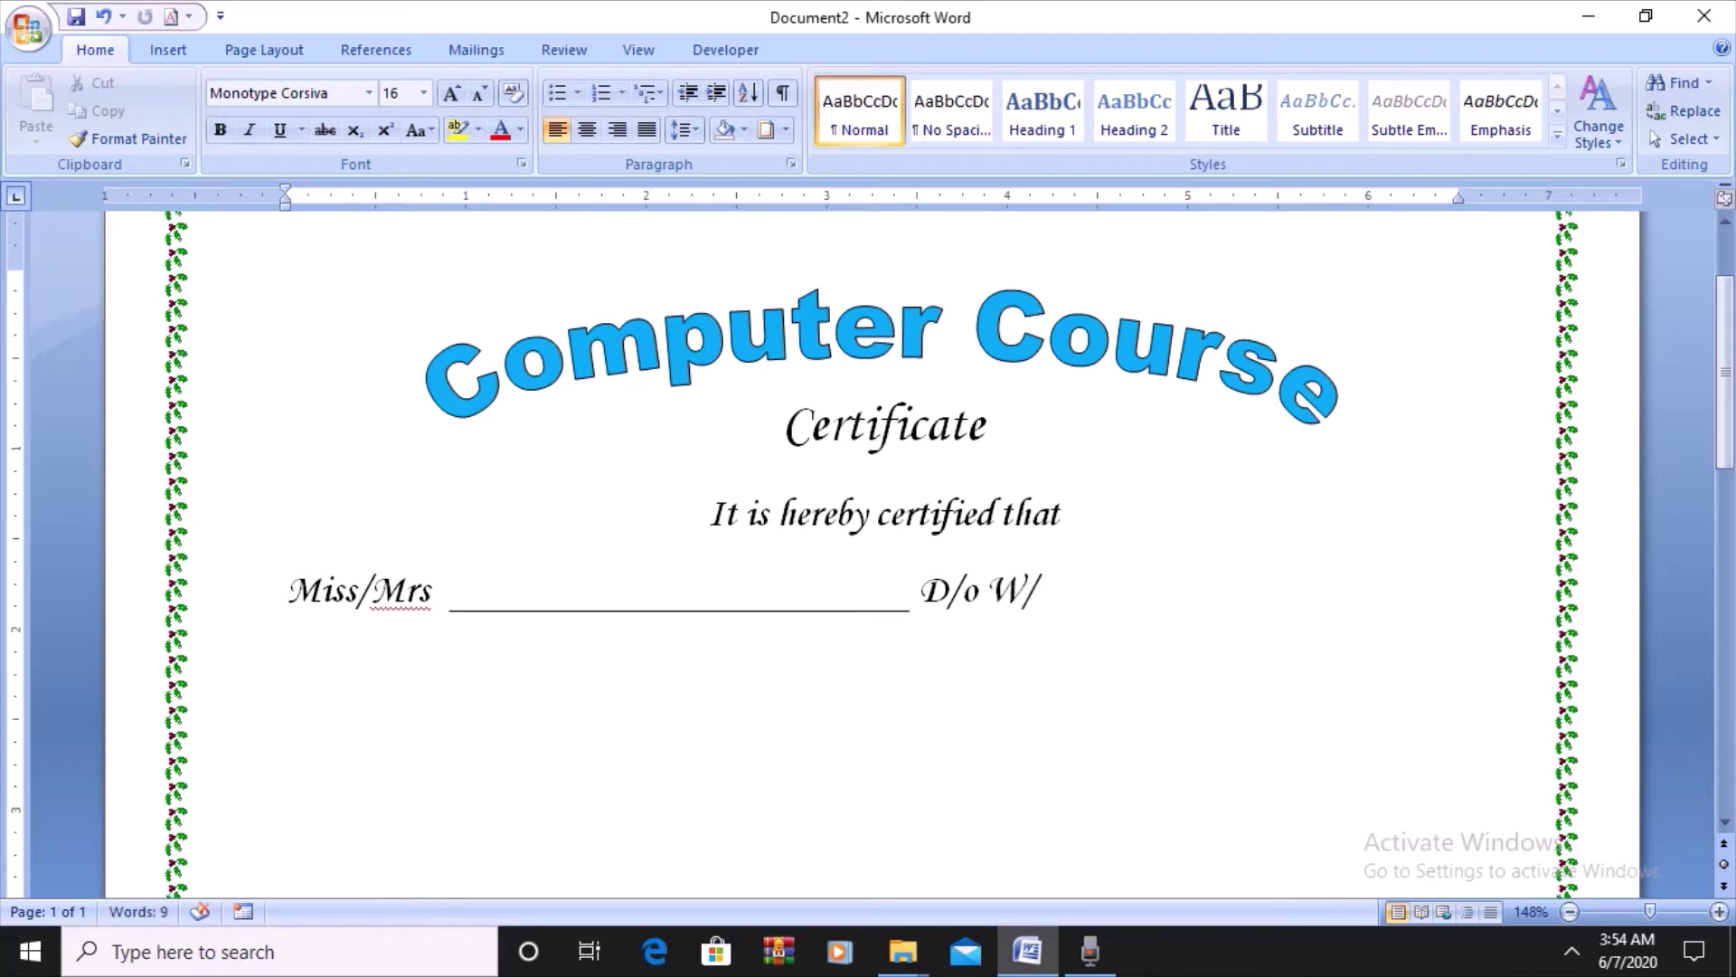
{"action": "type", "text": "o"}
{"action": "key", "text": "ctrl+z"}
- Copy the Miss/Mrs blank line and position the duplicate right of 'W/o'
{"action": "left_click", "coordinate": [620, 612]}
{"action": "key", "text": "ctrl+c"}
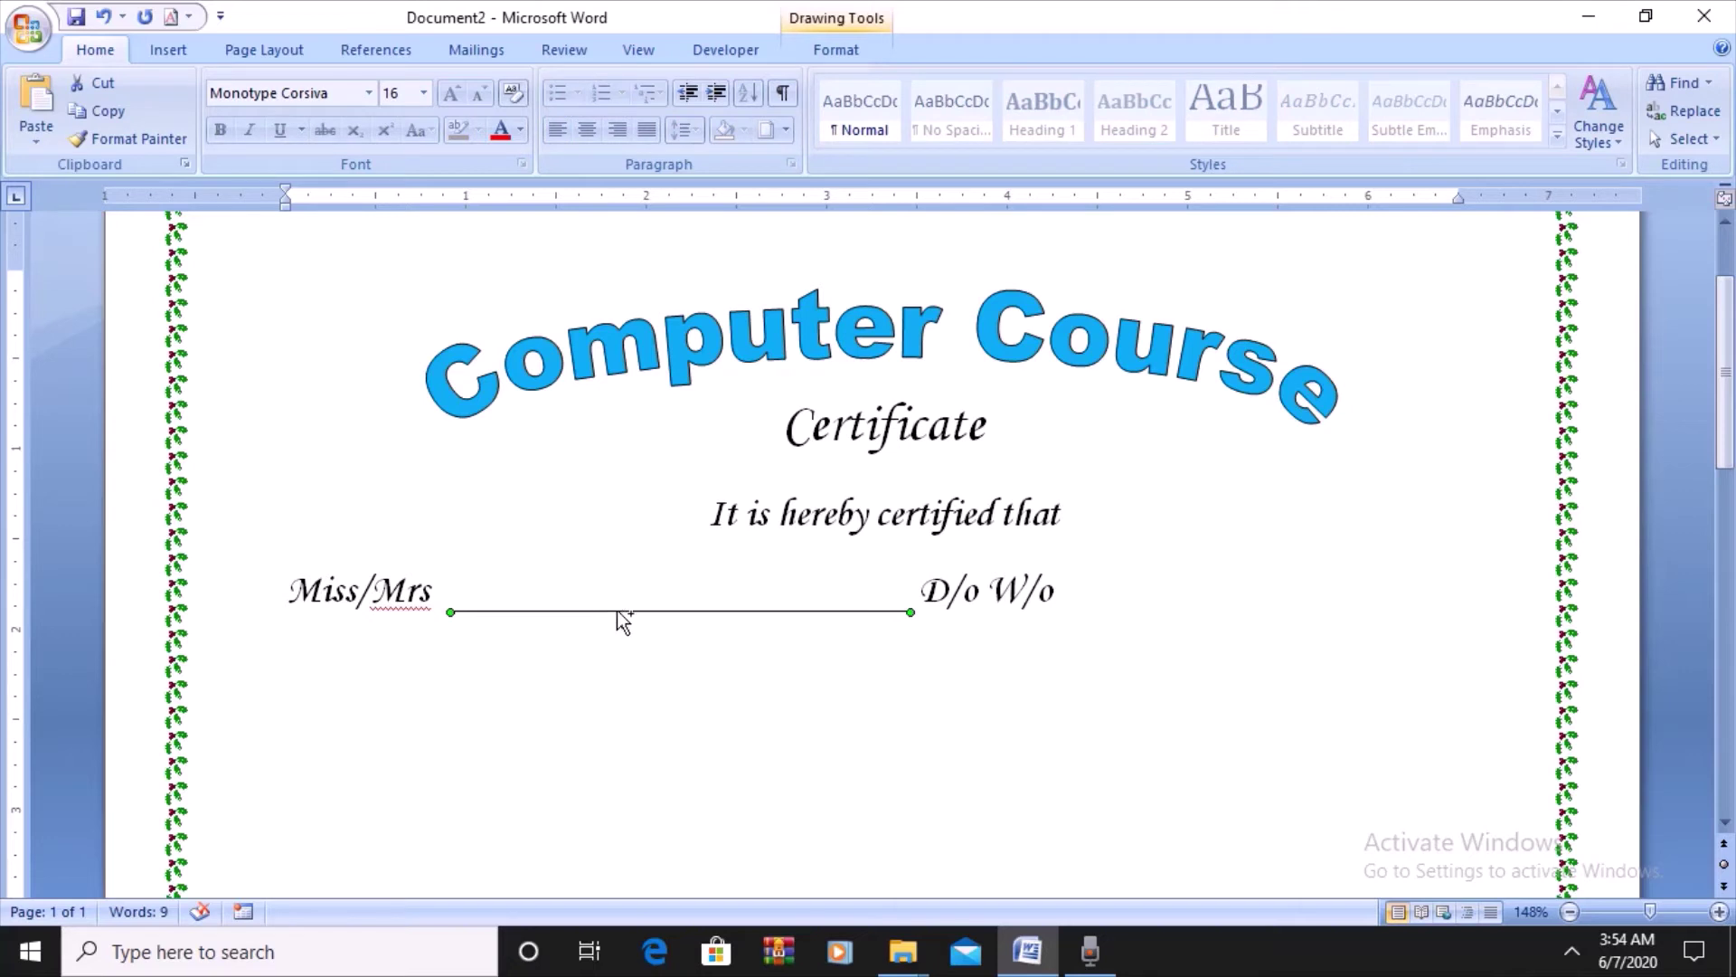
{"action": "key", "text": "ctrl+v"}
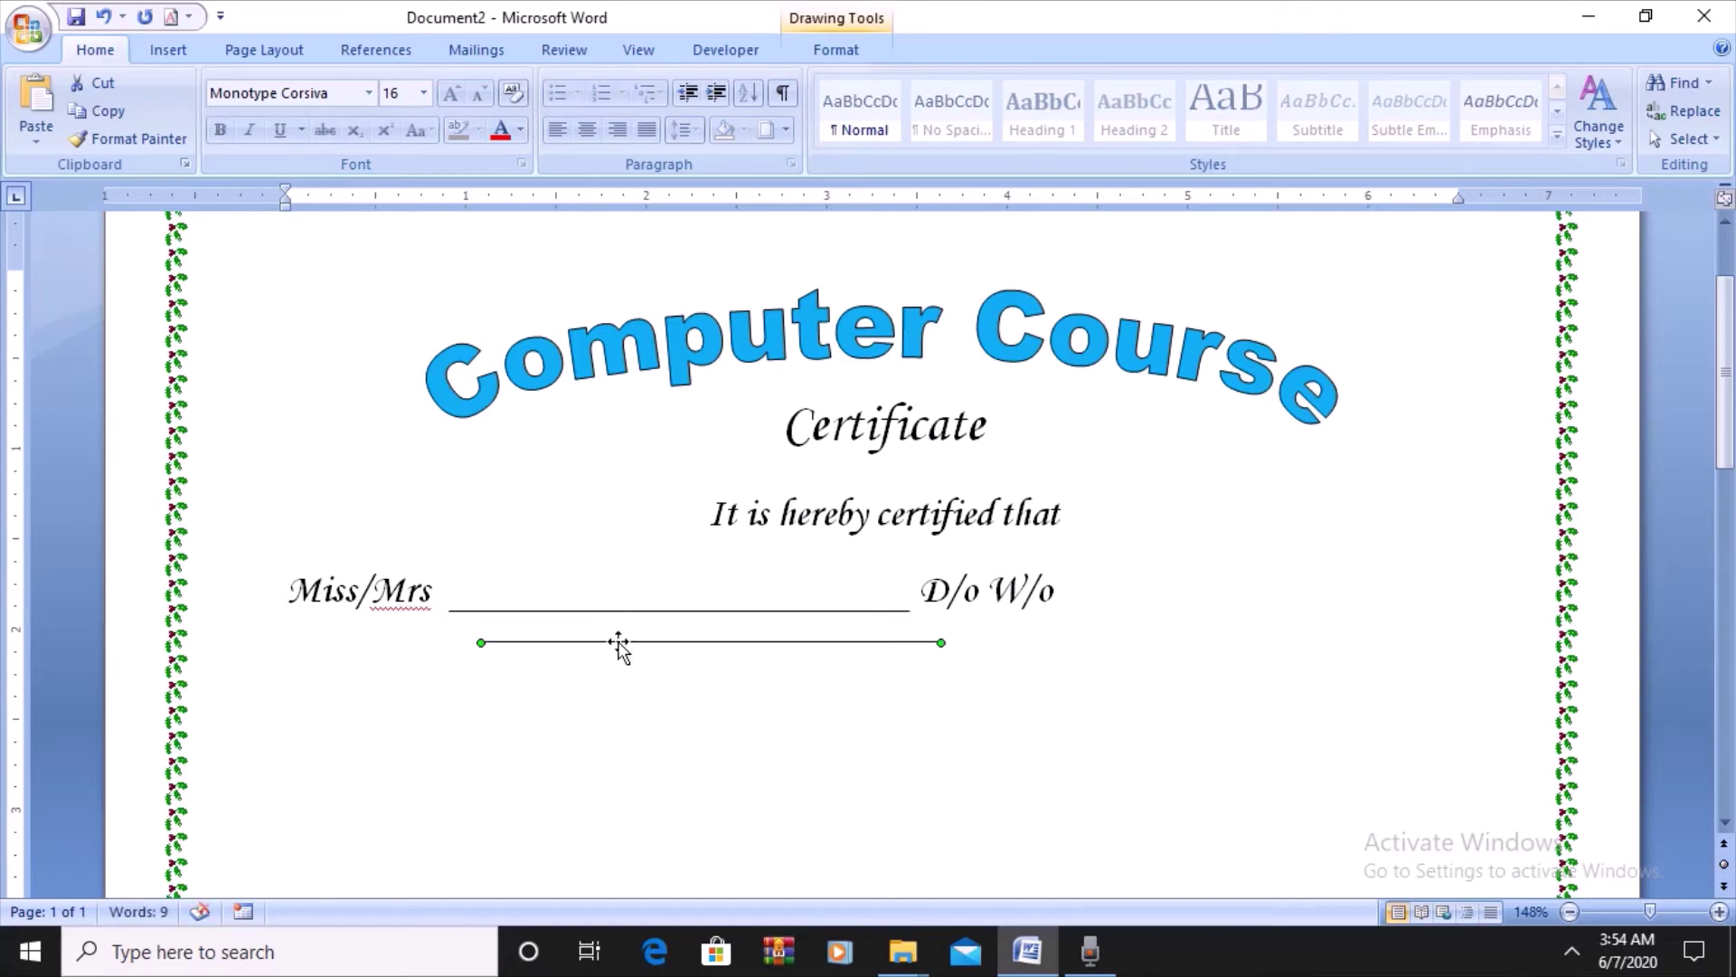
{"action": "left_click_drag", "start_coordinate": [620, 644], "coordinate": [1196, 604]}
{"action": "left_click_drag", "start_coordinate": [1195, 604], "coordinate": [1196, 604]}
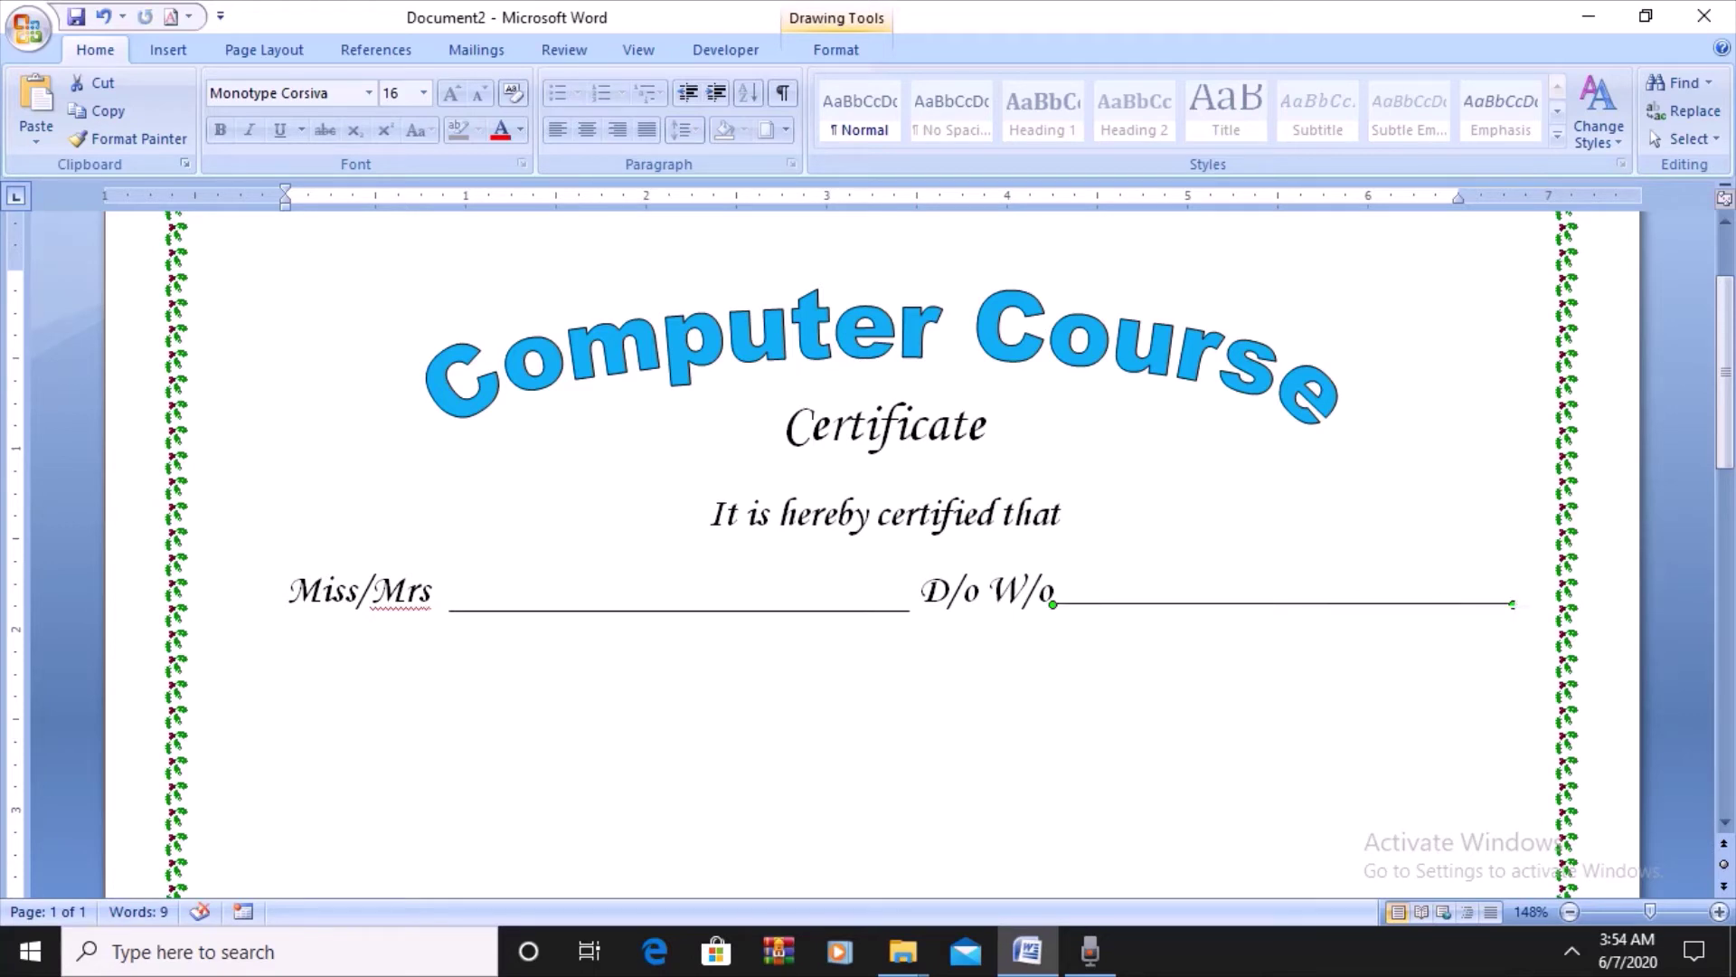
{"action": "key", "text": "Down"}
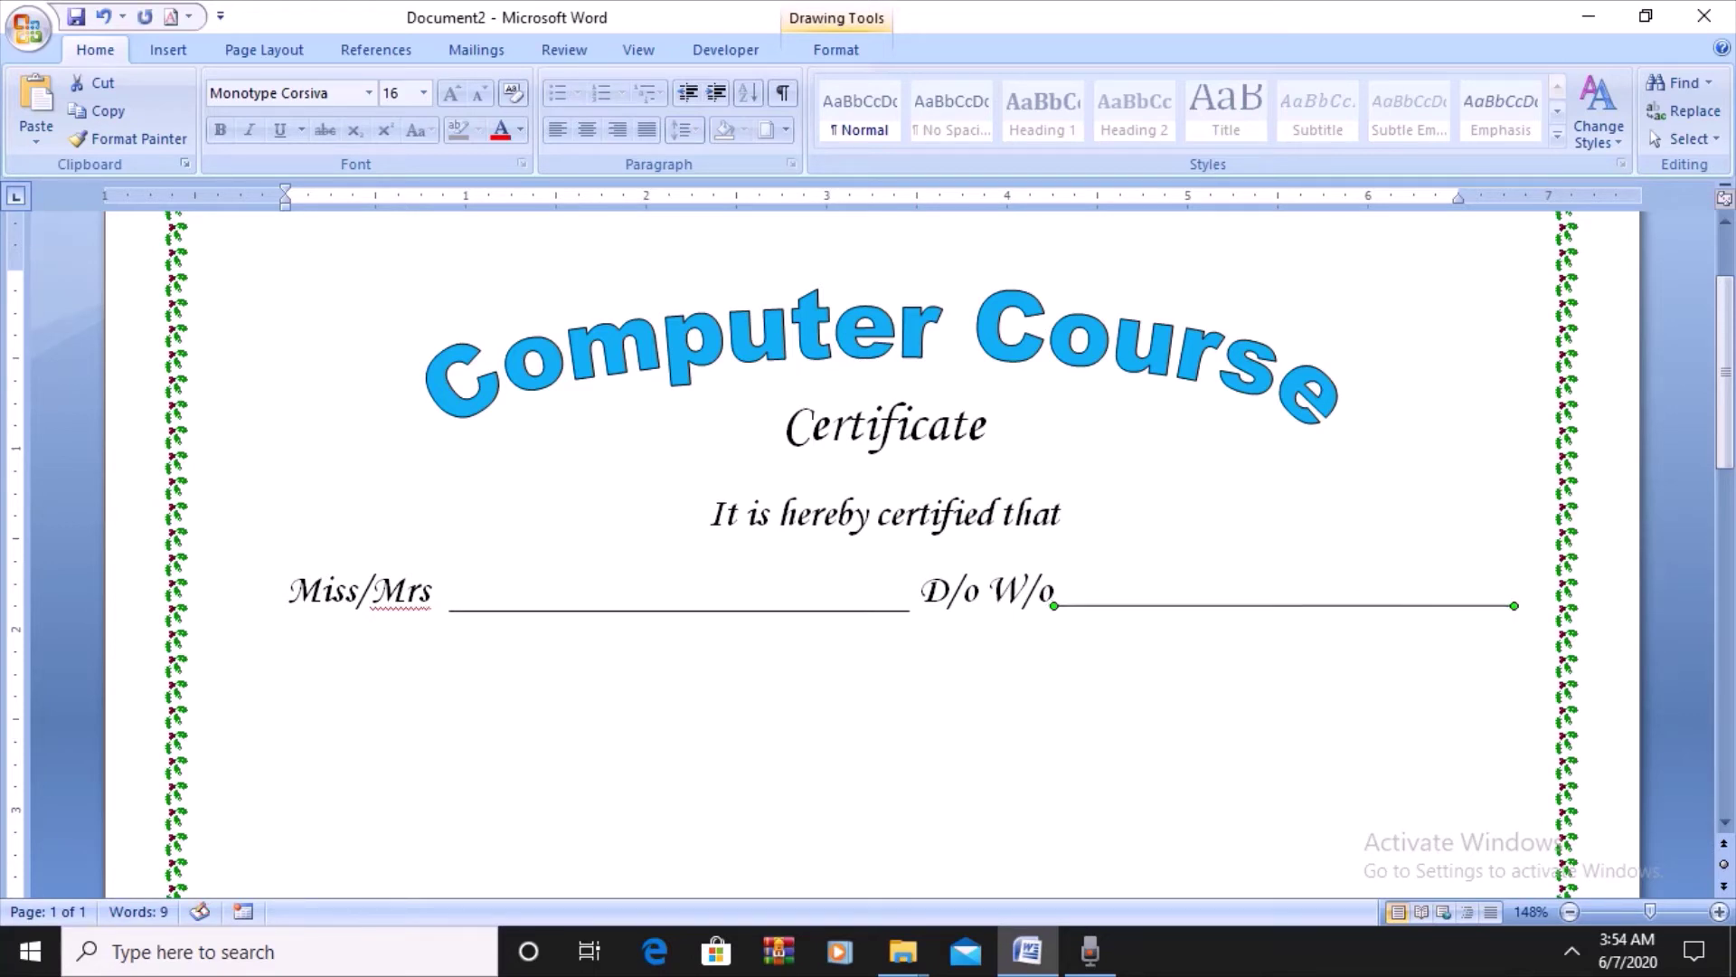
{"action": "key", "text": "Right"}
{"action": "key", "text": "Down"}
{"action": "left_click", "coordinate": [1056, 592]}
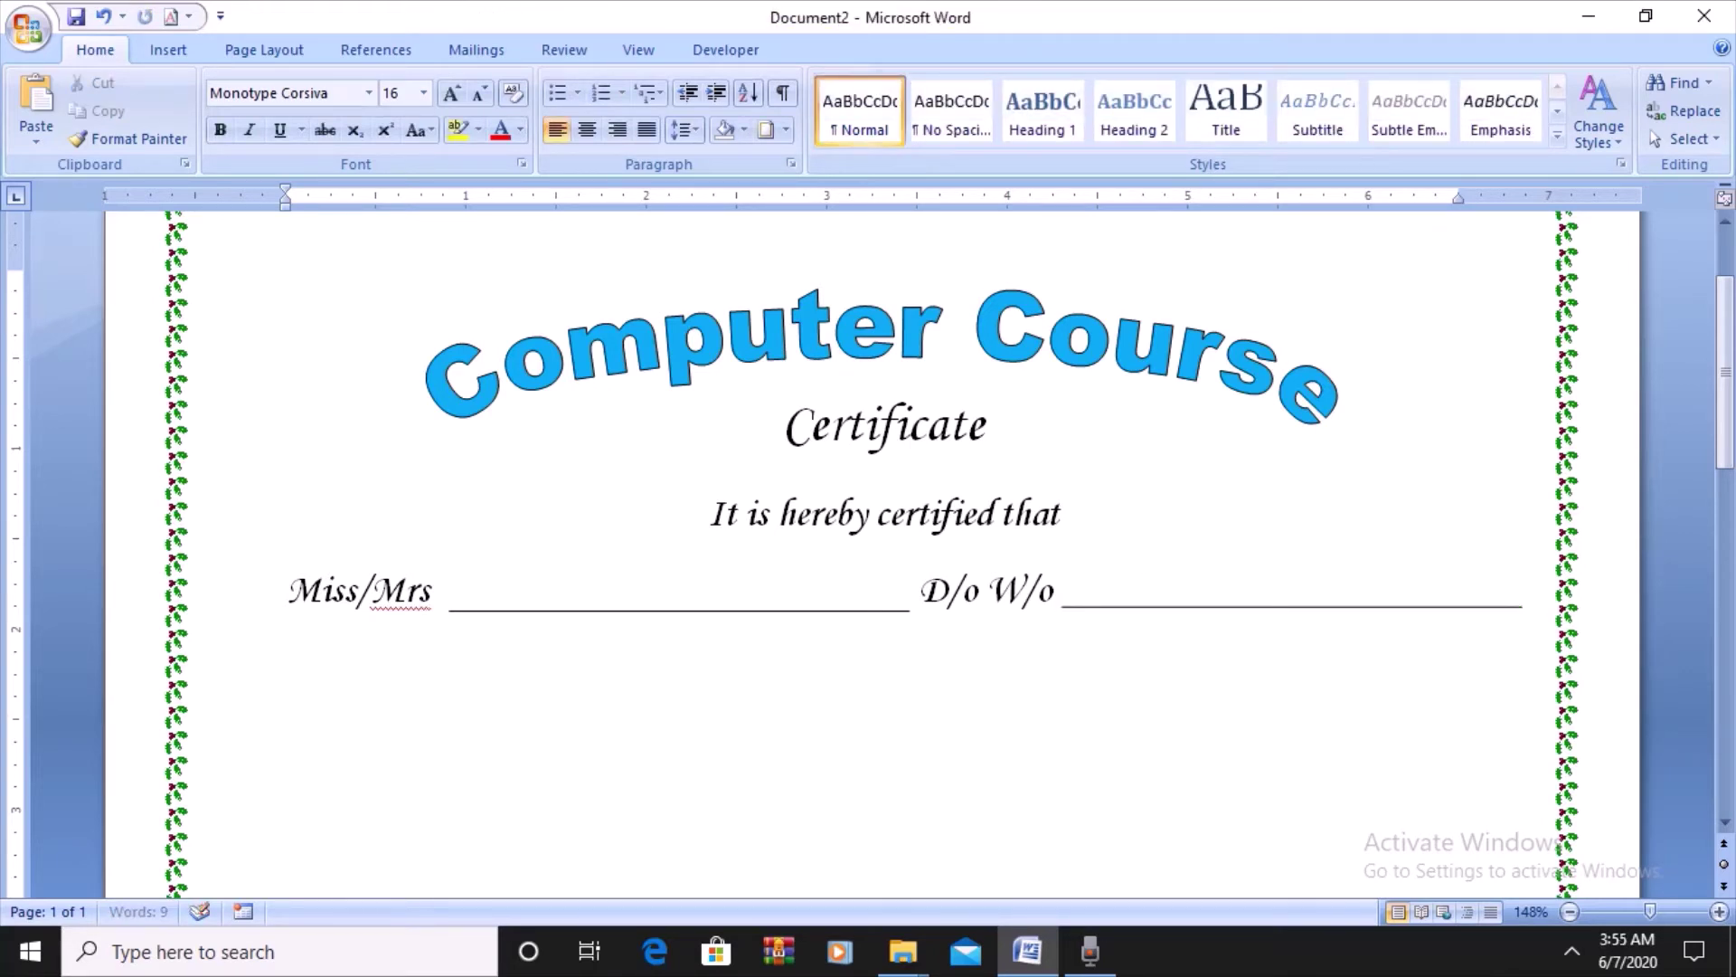
- Type 'Has successfully completed the training workshop' on a new line
{"action": "key", "text": "Return"}
{"action": "type", "text": "has "}
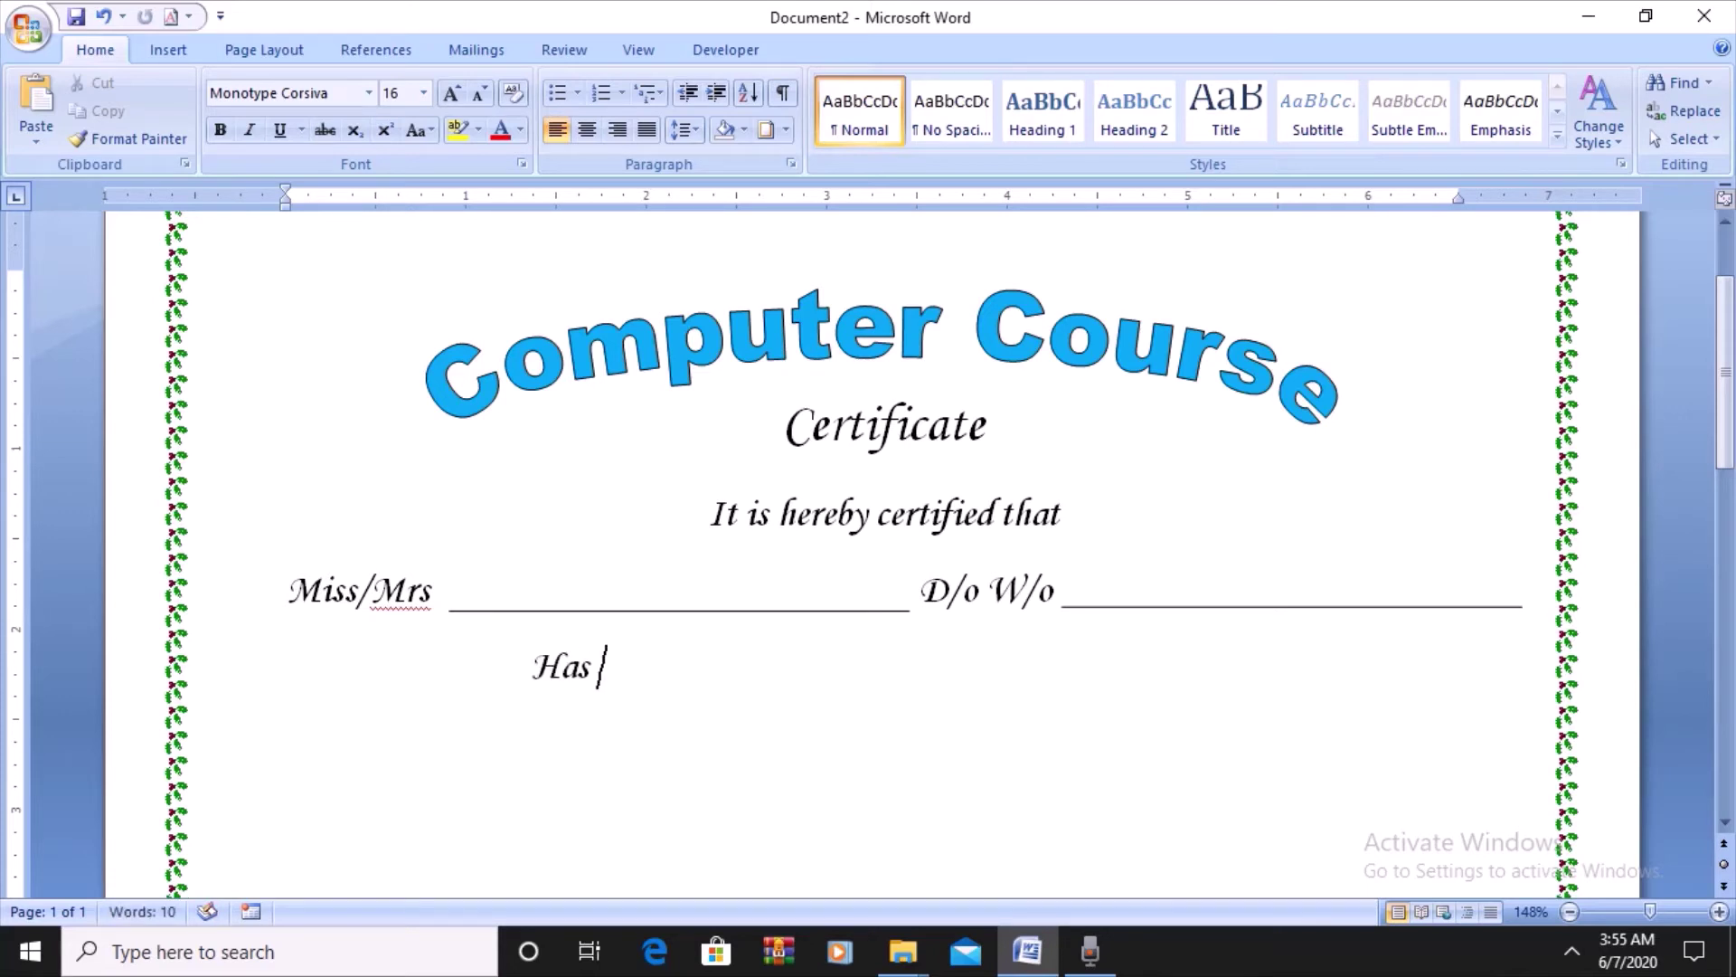
{"action": "type", "text": "suc"}
{"action": "type", "text": "cesss"}
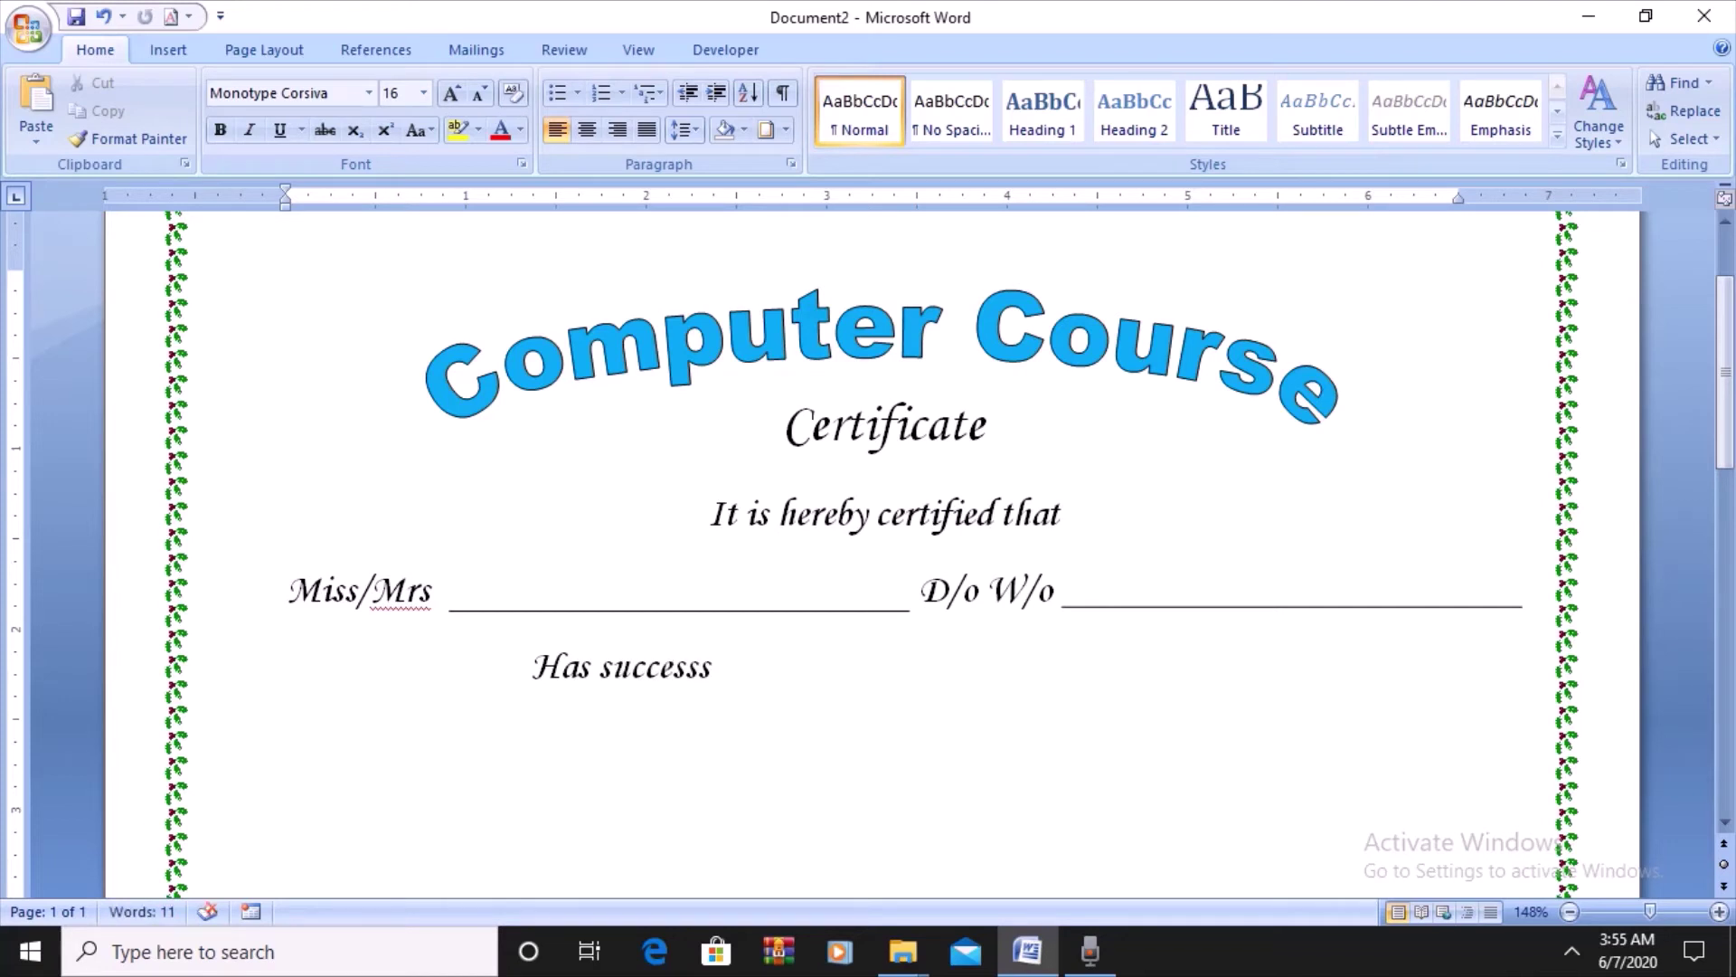
{"action": "key", "text": "BackSpace"}
{"action": "type", "text": "ful"}
{"action": "type", "text": "ly"}
{"action": "type", "text": " co"}
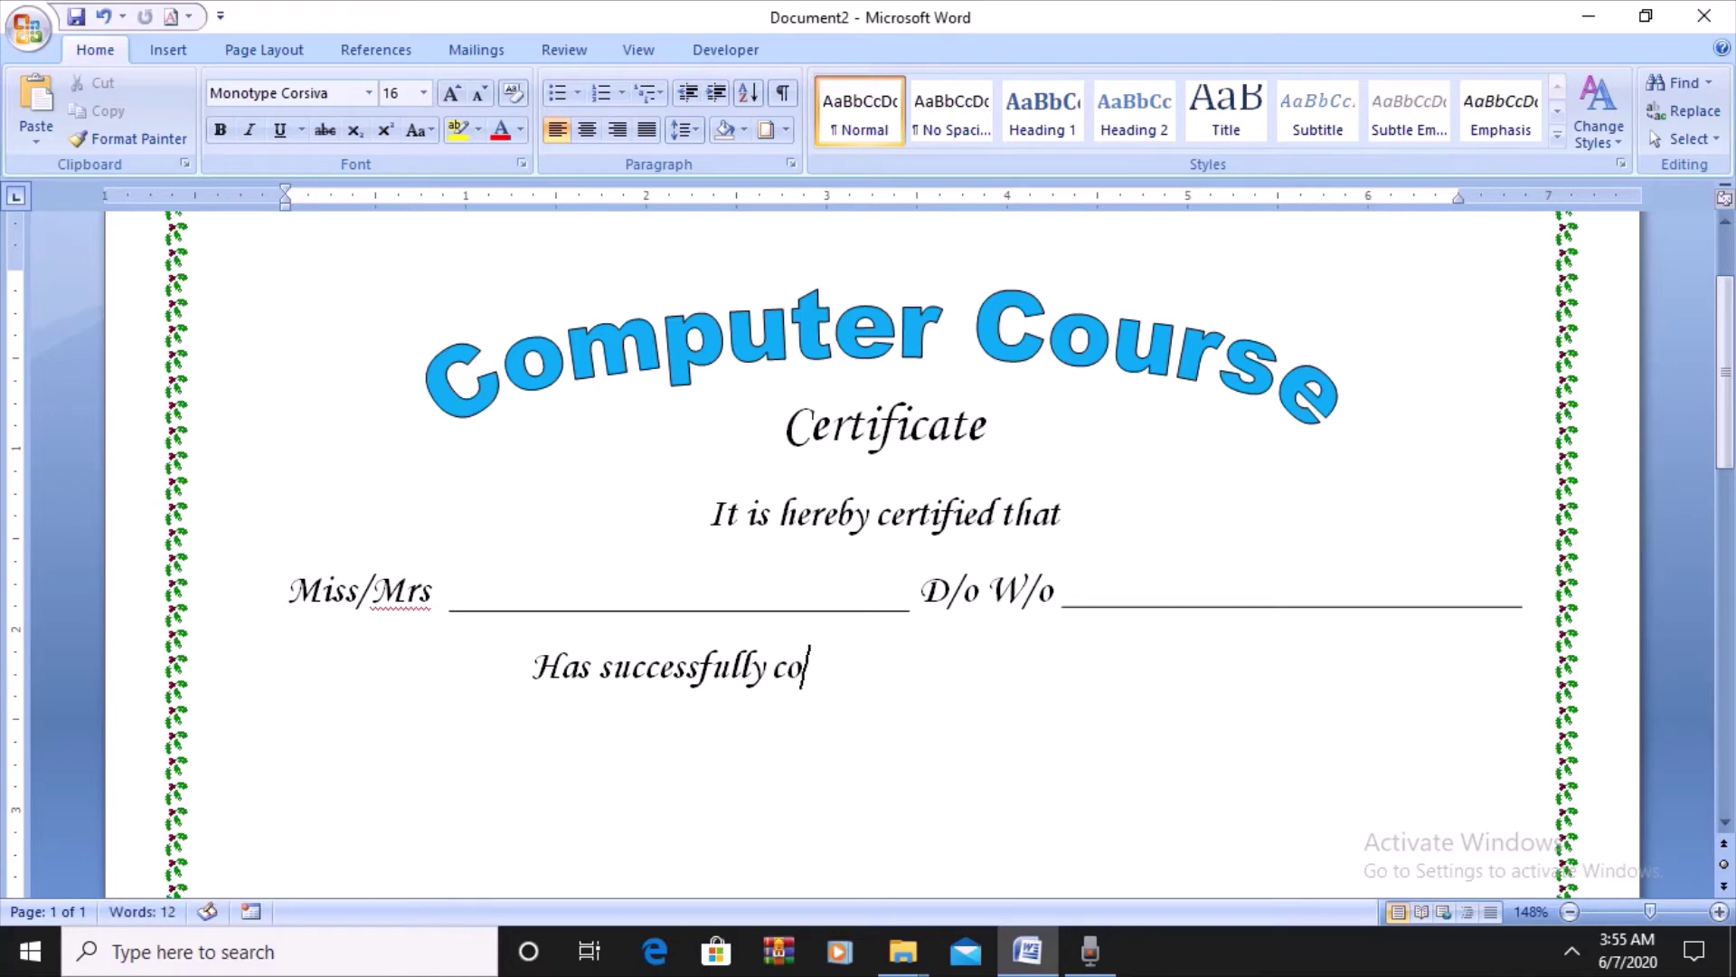
{"action": "type", "text": "mplet"}
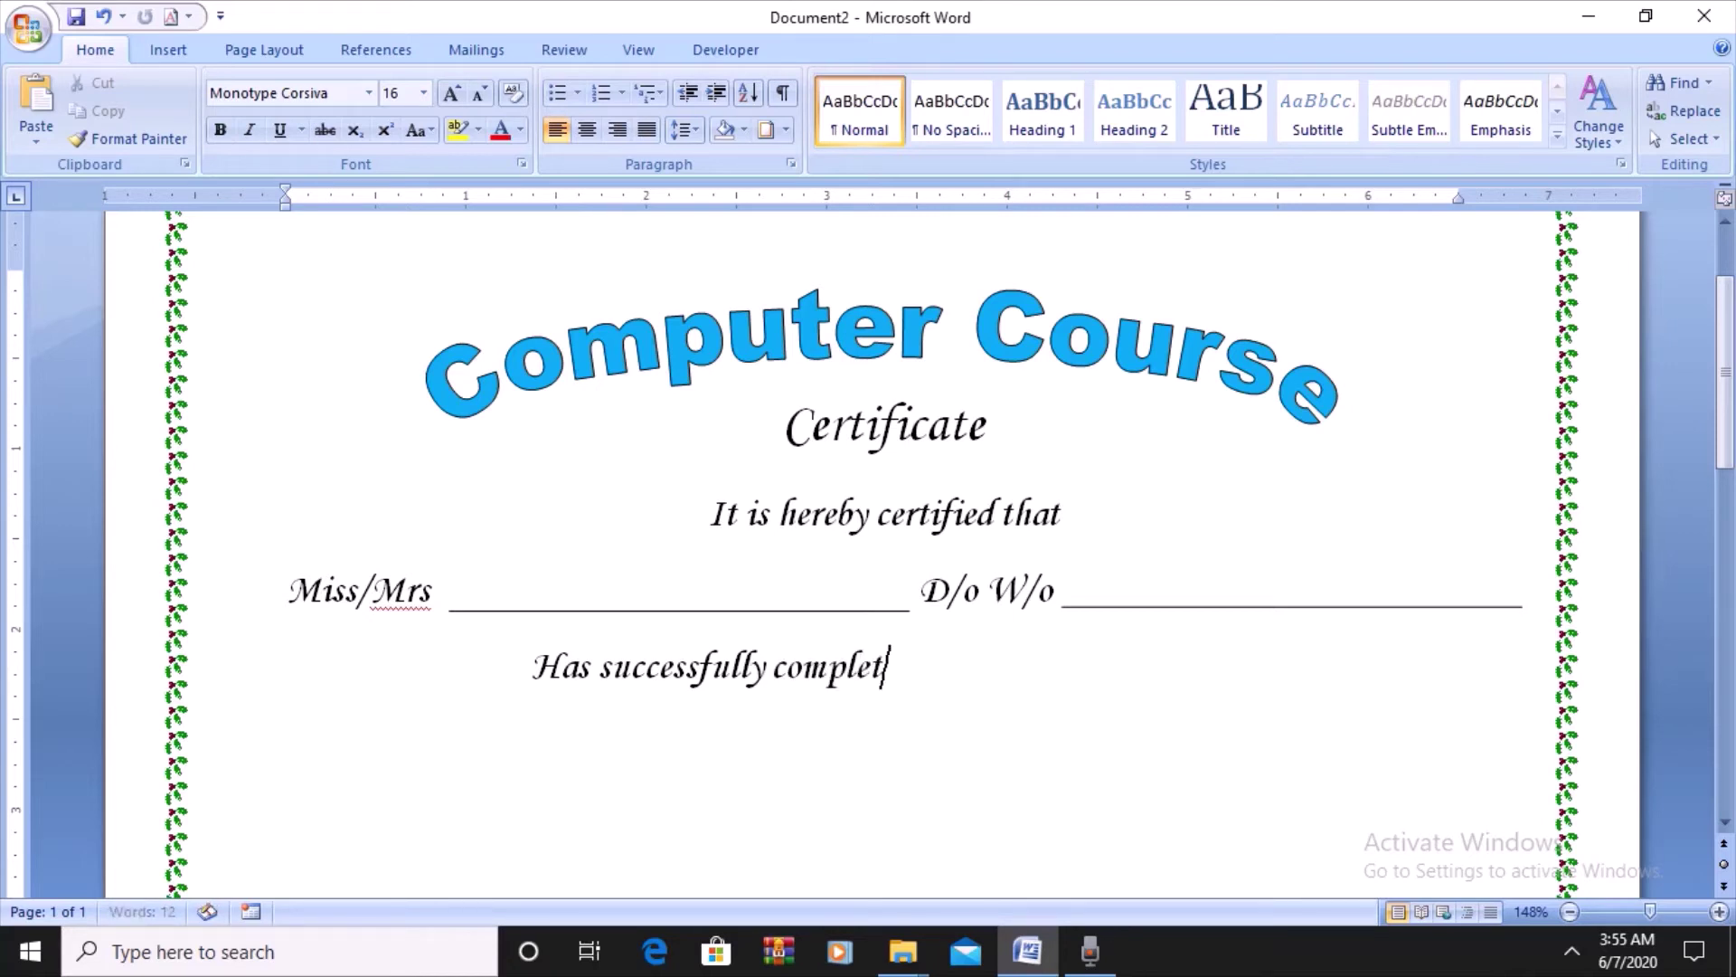
{"action": "type", "text": "ed the t"}
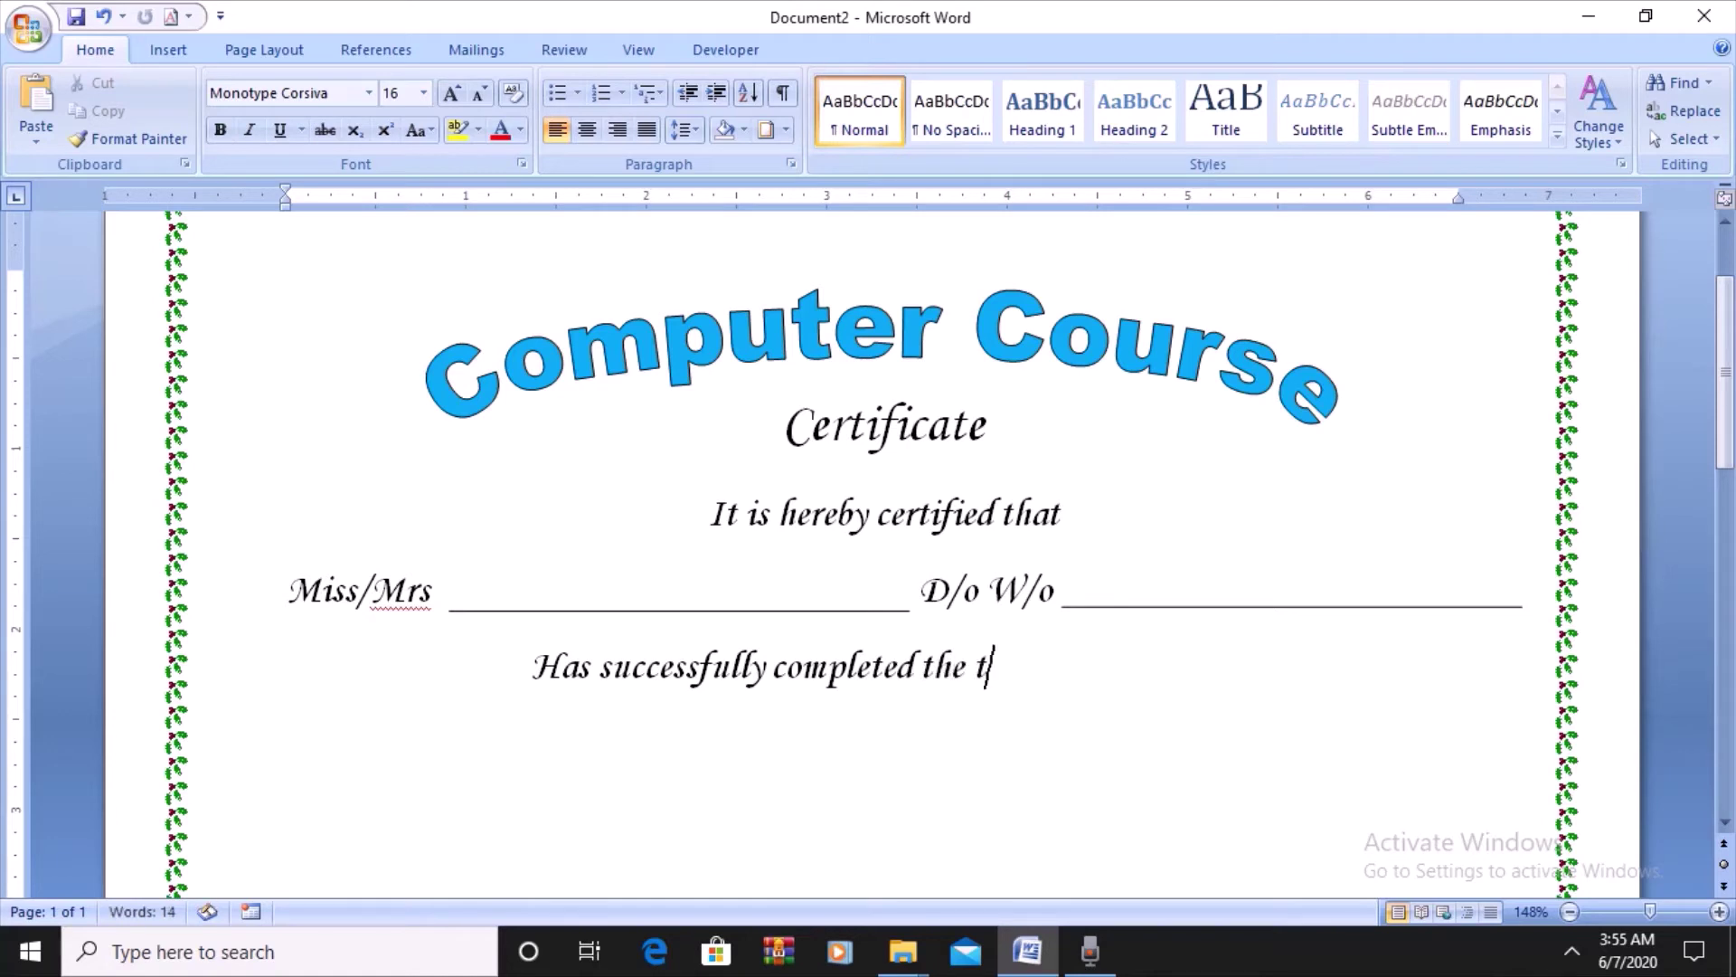
{"action": "type", "text": "raining"}
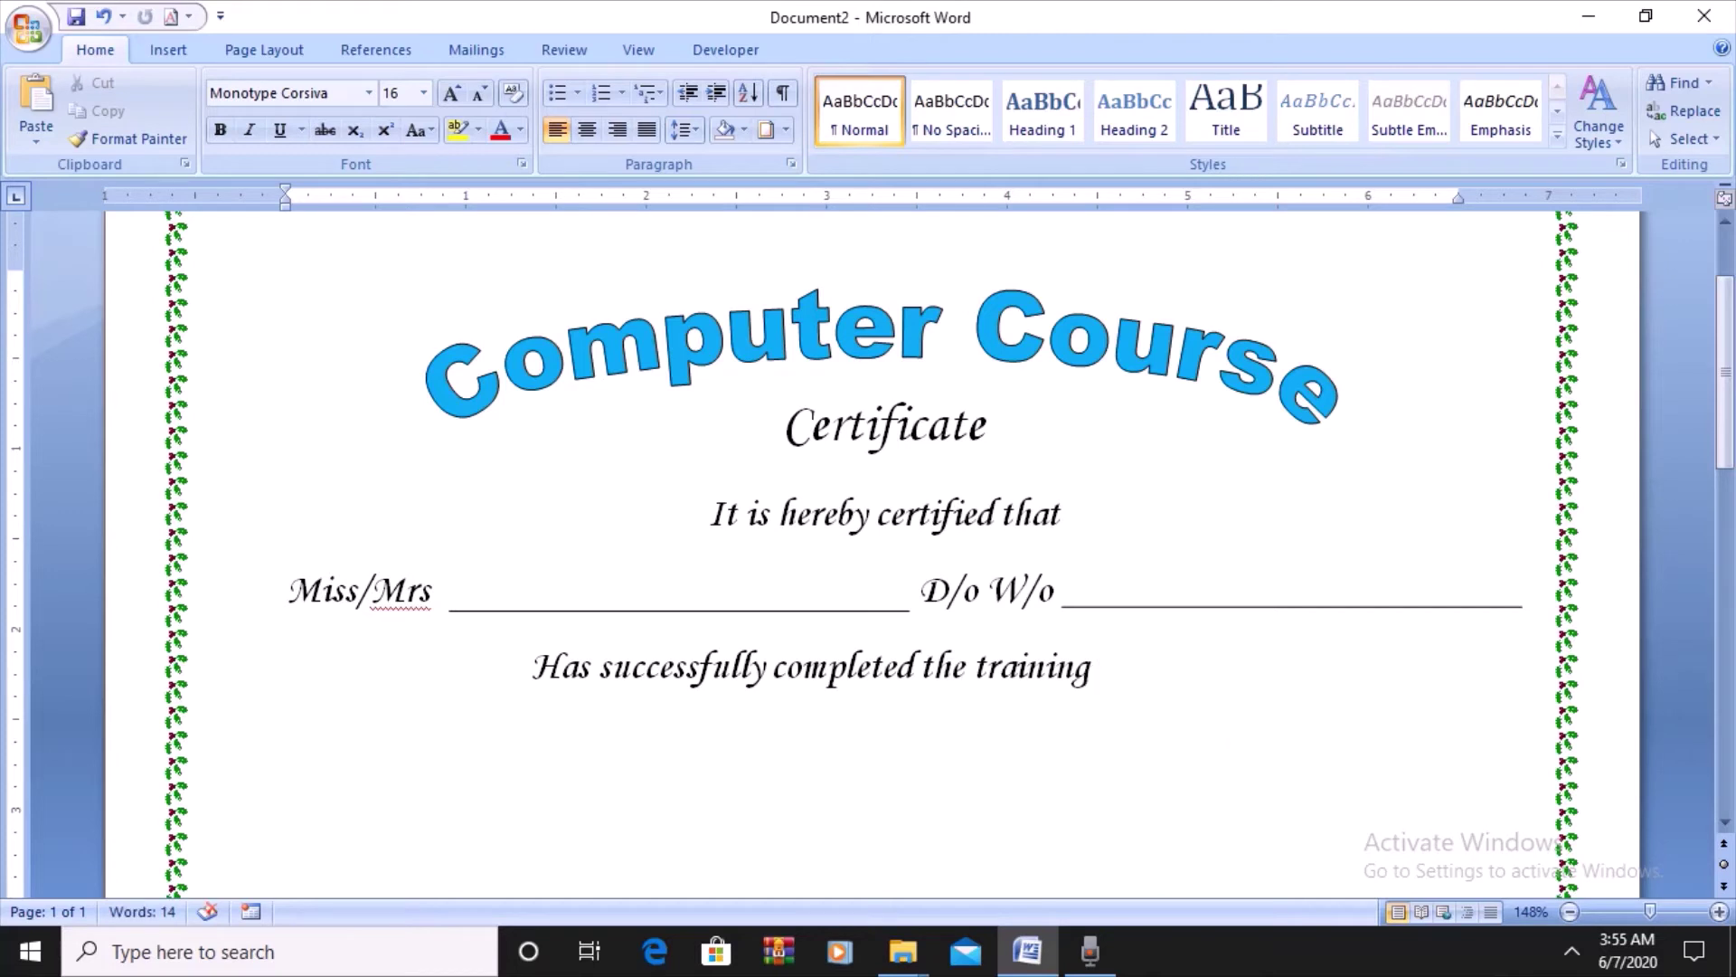
{"action": "type", "text": " wor"}
{"action": "type", "text": "ksh"}
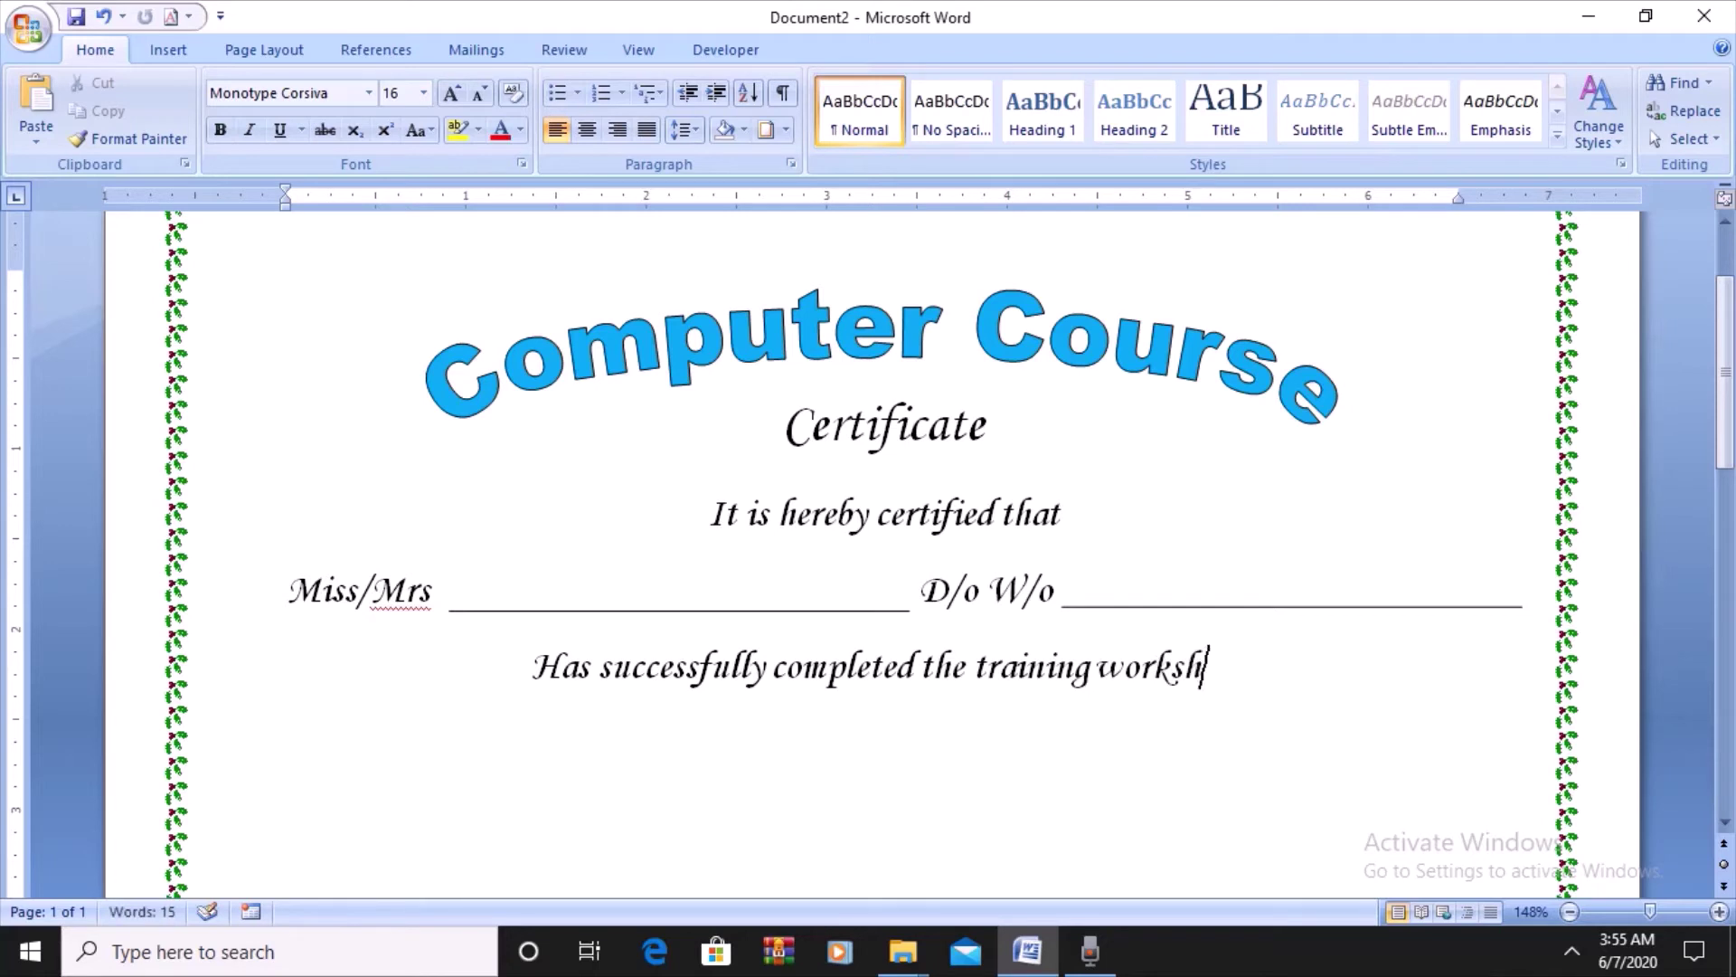
{"action": "type", "text": "op"}
- Start the next line with the word 'On'
{"action": "key", "text": "Return"}
{"action": "type", "text": "om"}
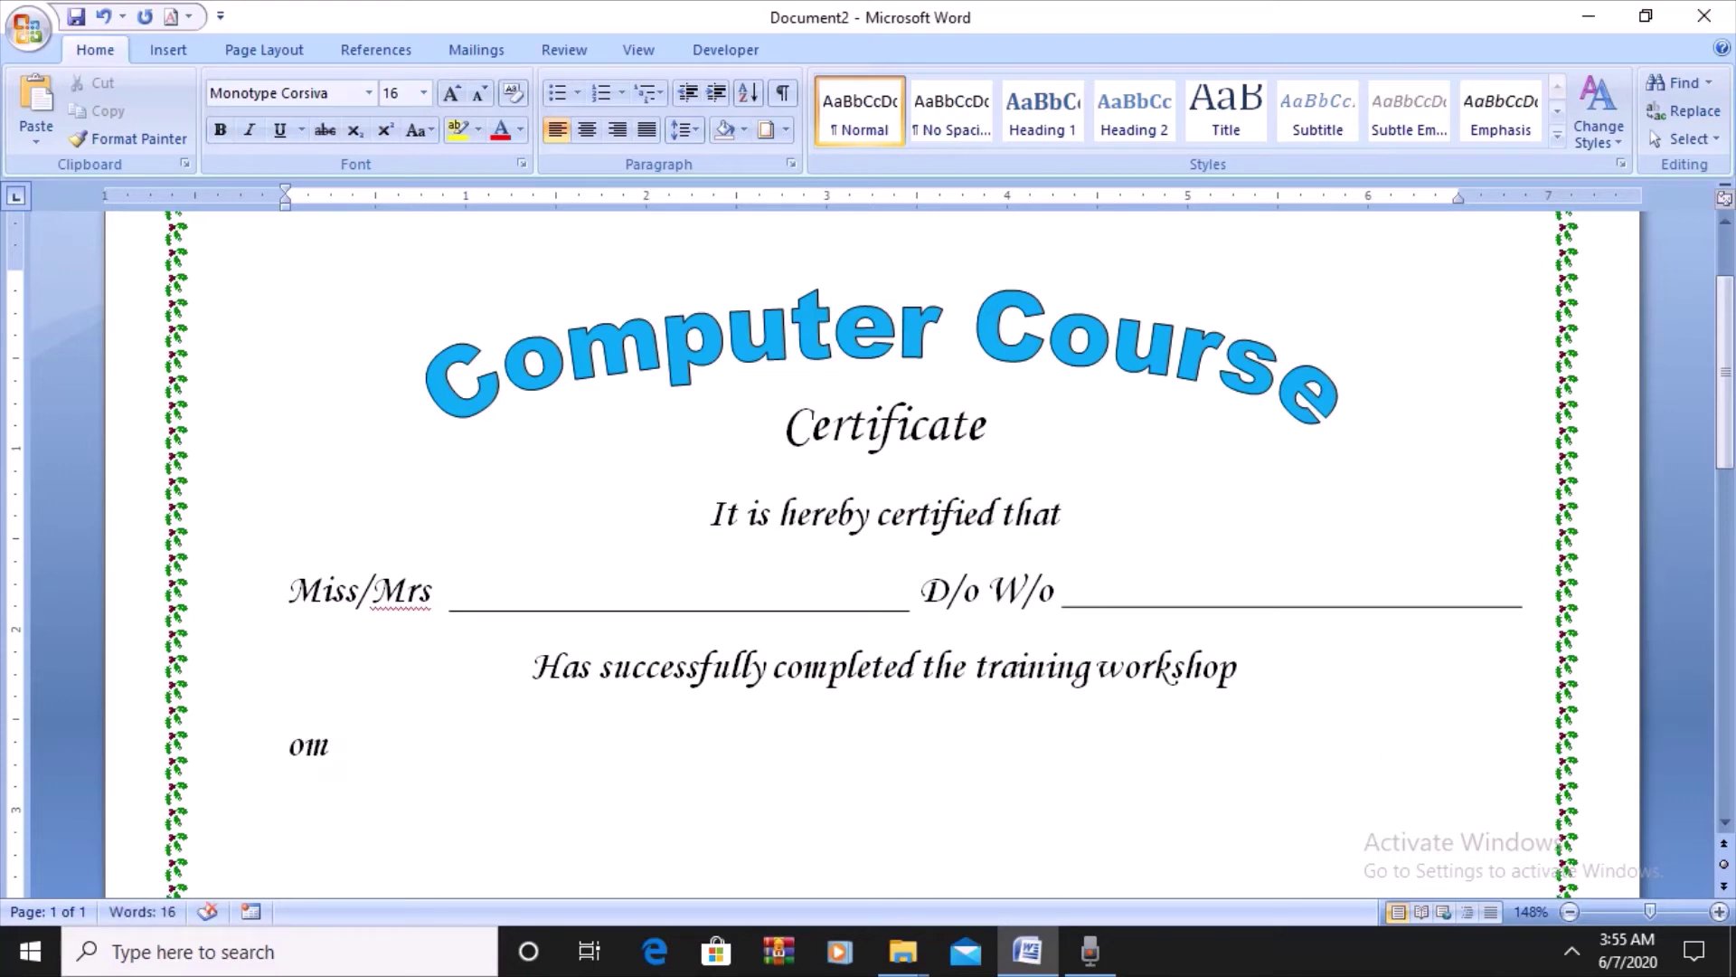
{"action": "key", "text": "BackSpace"}
{"action": "type", "text": "n"}
{"action": "key", "text": "BackSpace"}
{"action": "key", "text": "BackSpace"}
{"action": "type", "text": "On"}
- Duplicate the Miss/Mrs blank line, place it after 'On' and stretch it to the right border
{"action": "left_click", "coordinate": [852, 610]}
{"action": "key", "text": "ctrl+d"}
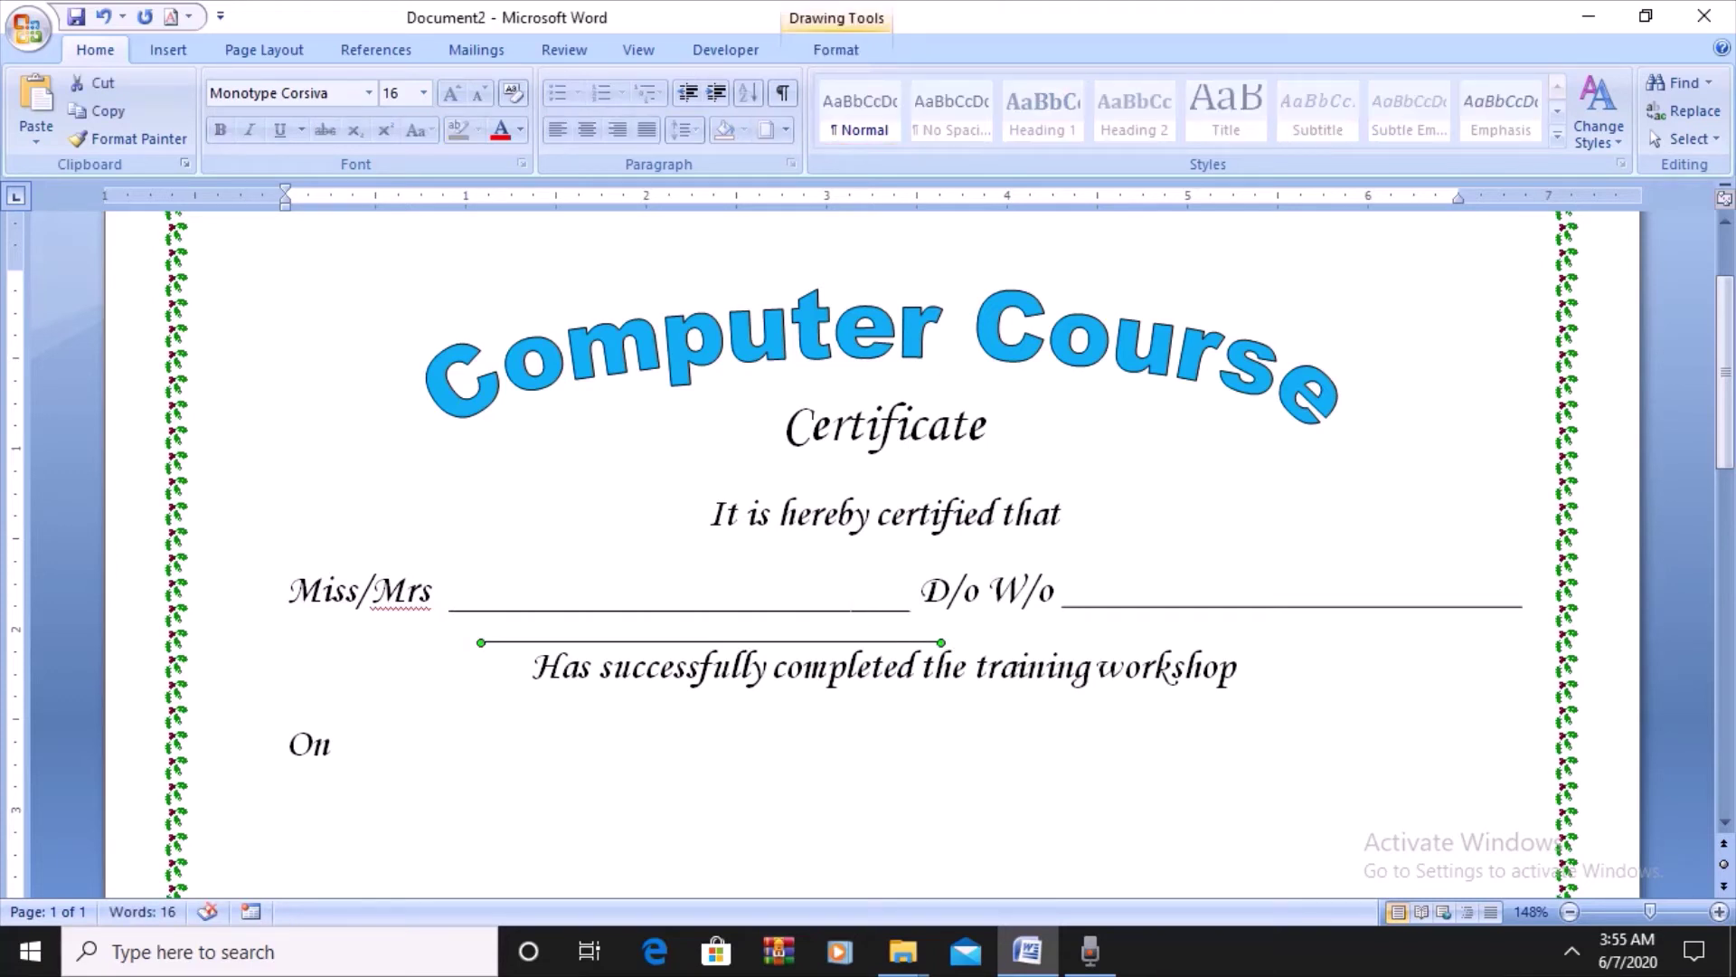
{"action": "left_click_drag", "start_coordinate": [827, 640], "coordinate": [701, 764]}
{"action": "left_click_drag", "start_coordinate": [701, 764], "coordinate": [687, 763]}
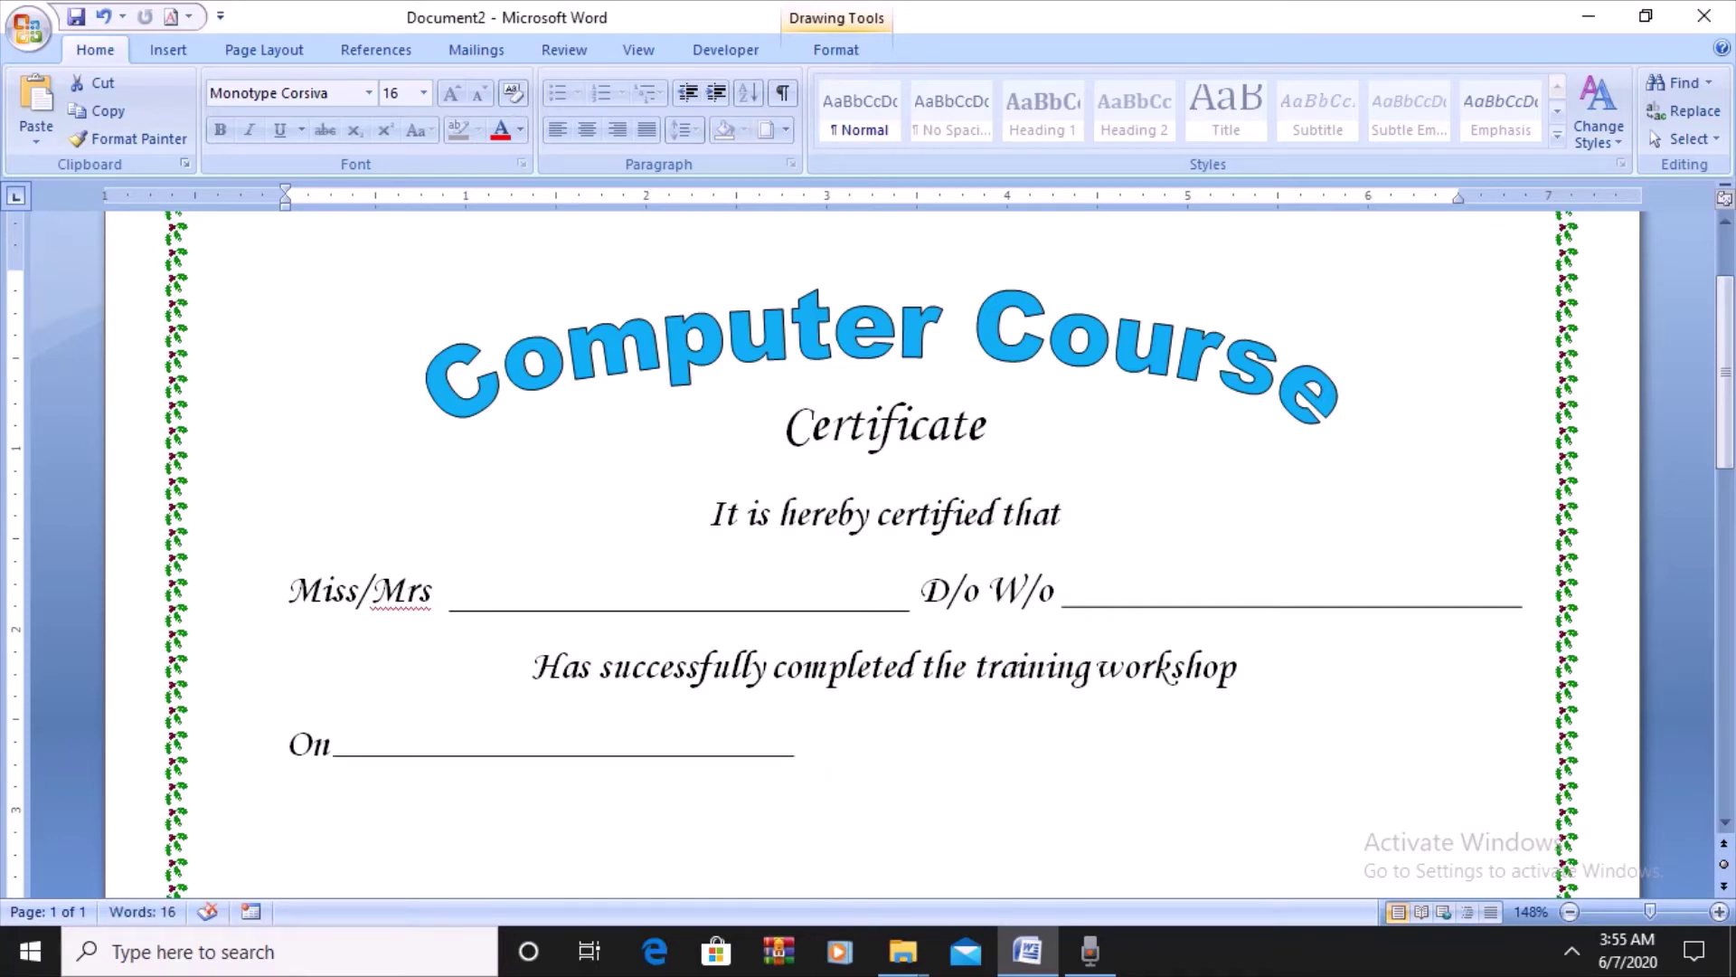
{"action": "left_click", "coordinate": [336, 743]}
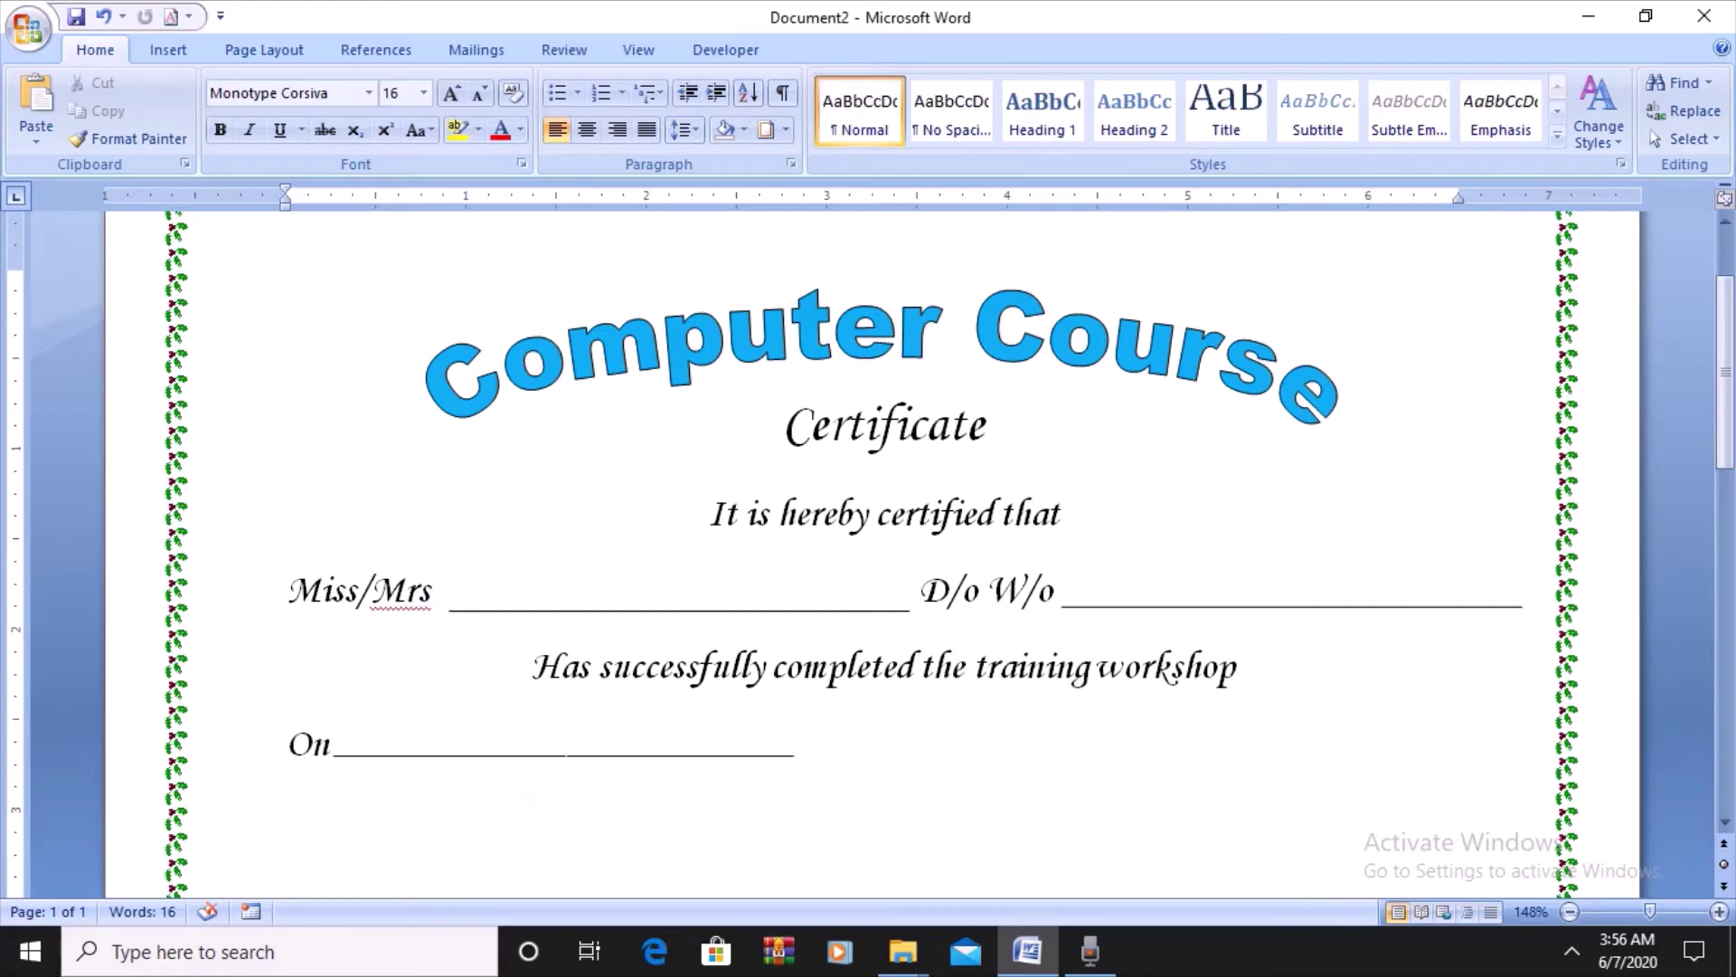
{"action": "left_click", "coordinate": [578, 757]}
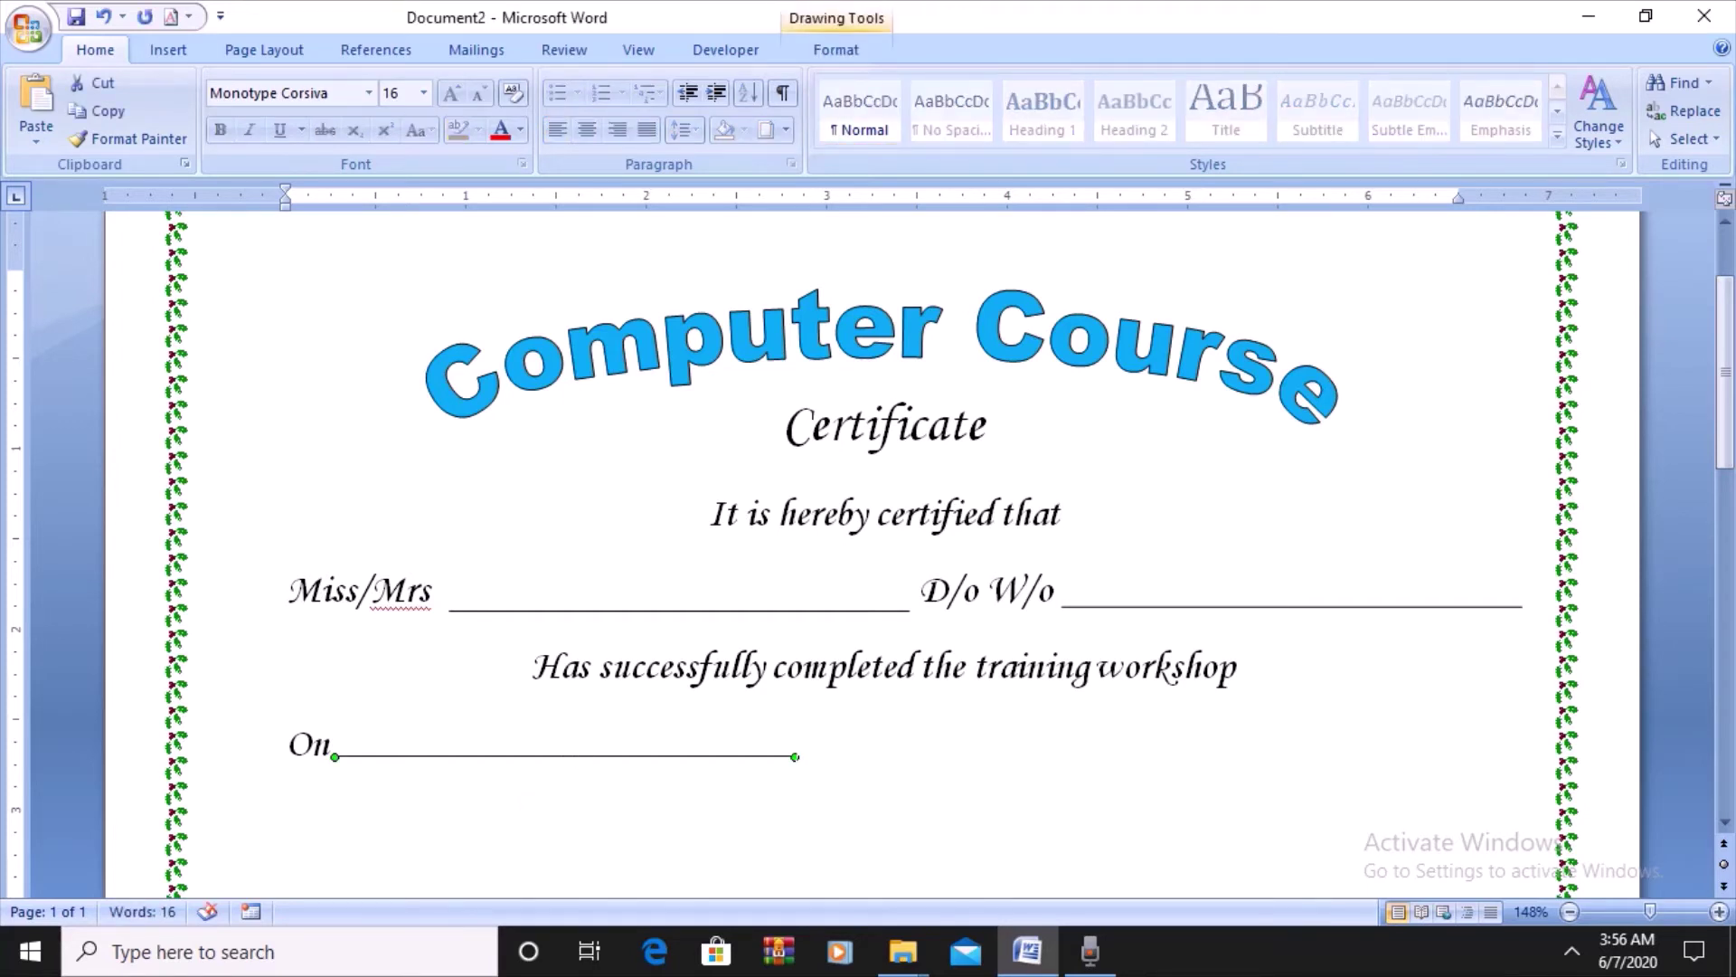
{"action": "left_click_drag", "start_coordinate": [1033, 744], "coordinate": [1524, 757]}
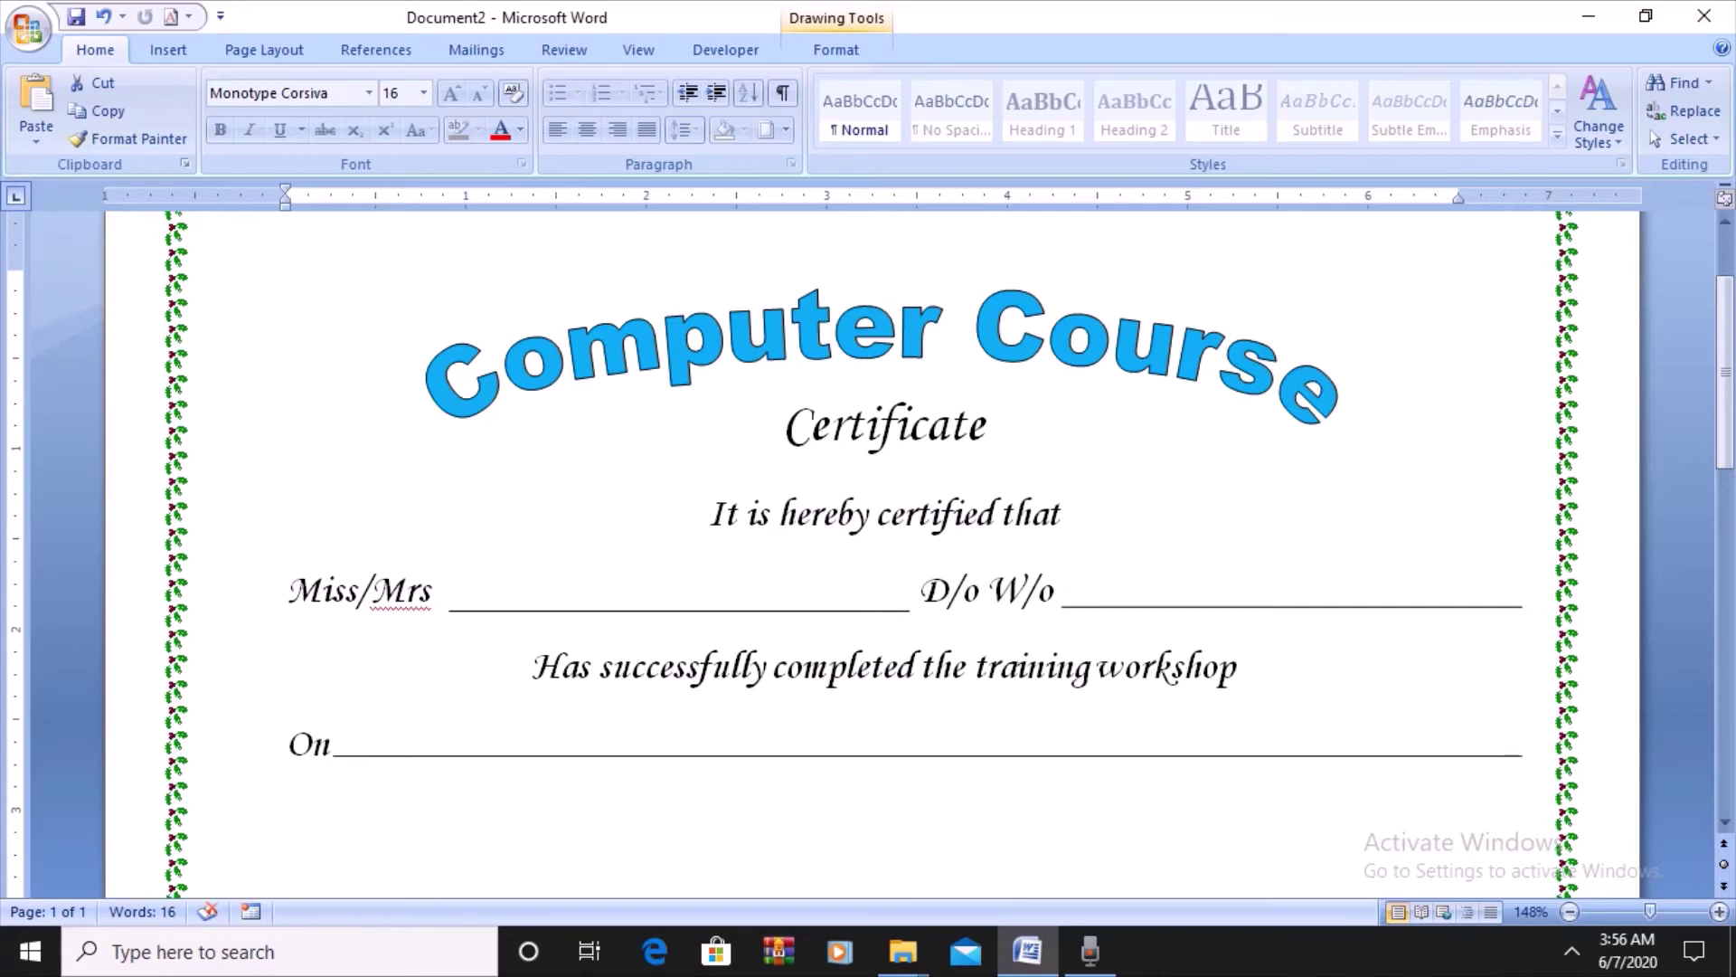
{"action": "left_click", "coordinate": [870, 743]}
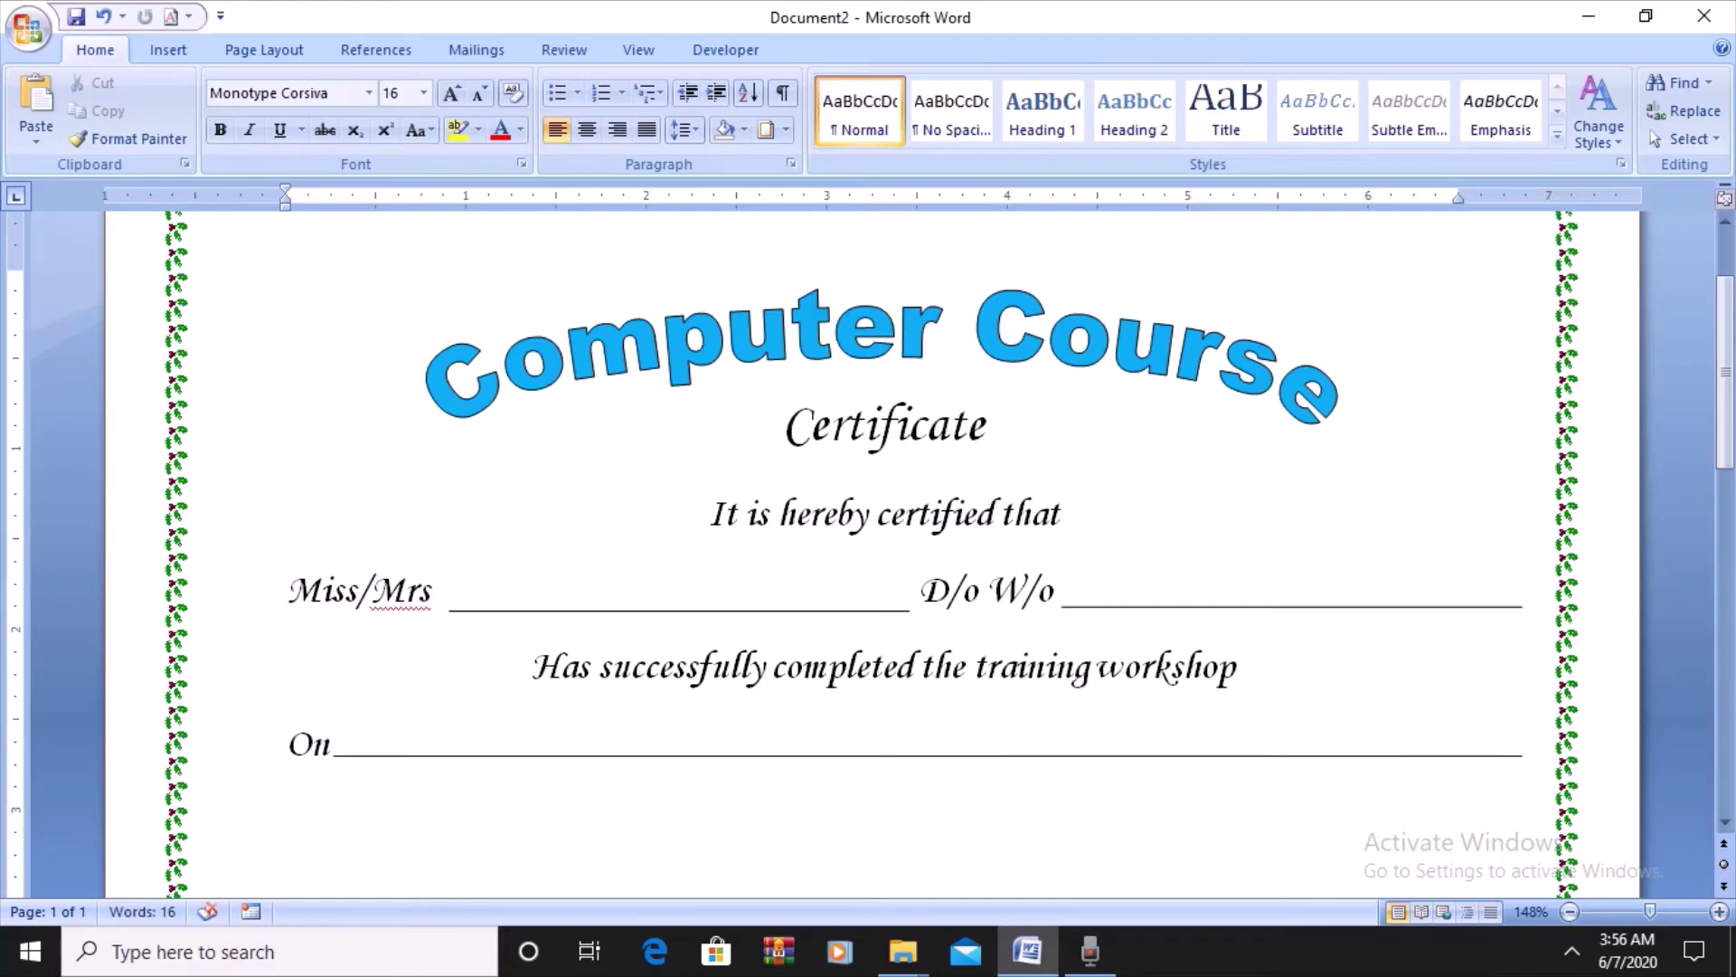
- Type 'Conducted from' on a new line and place a copied blank line after it
{"action": "key", "text": "Return"}
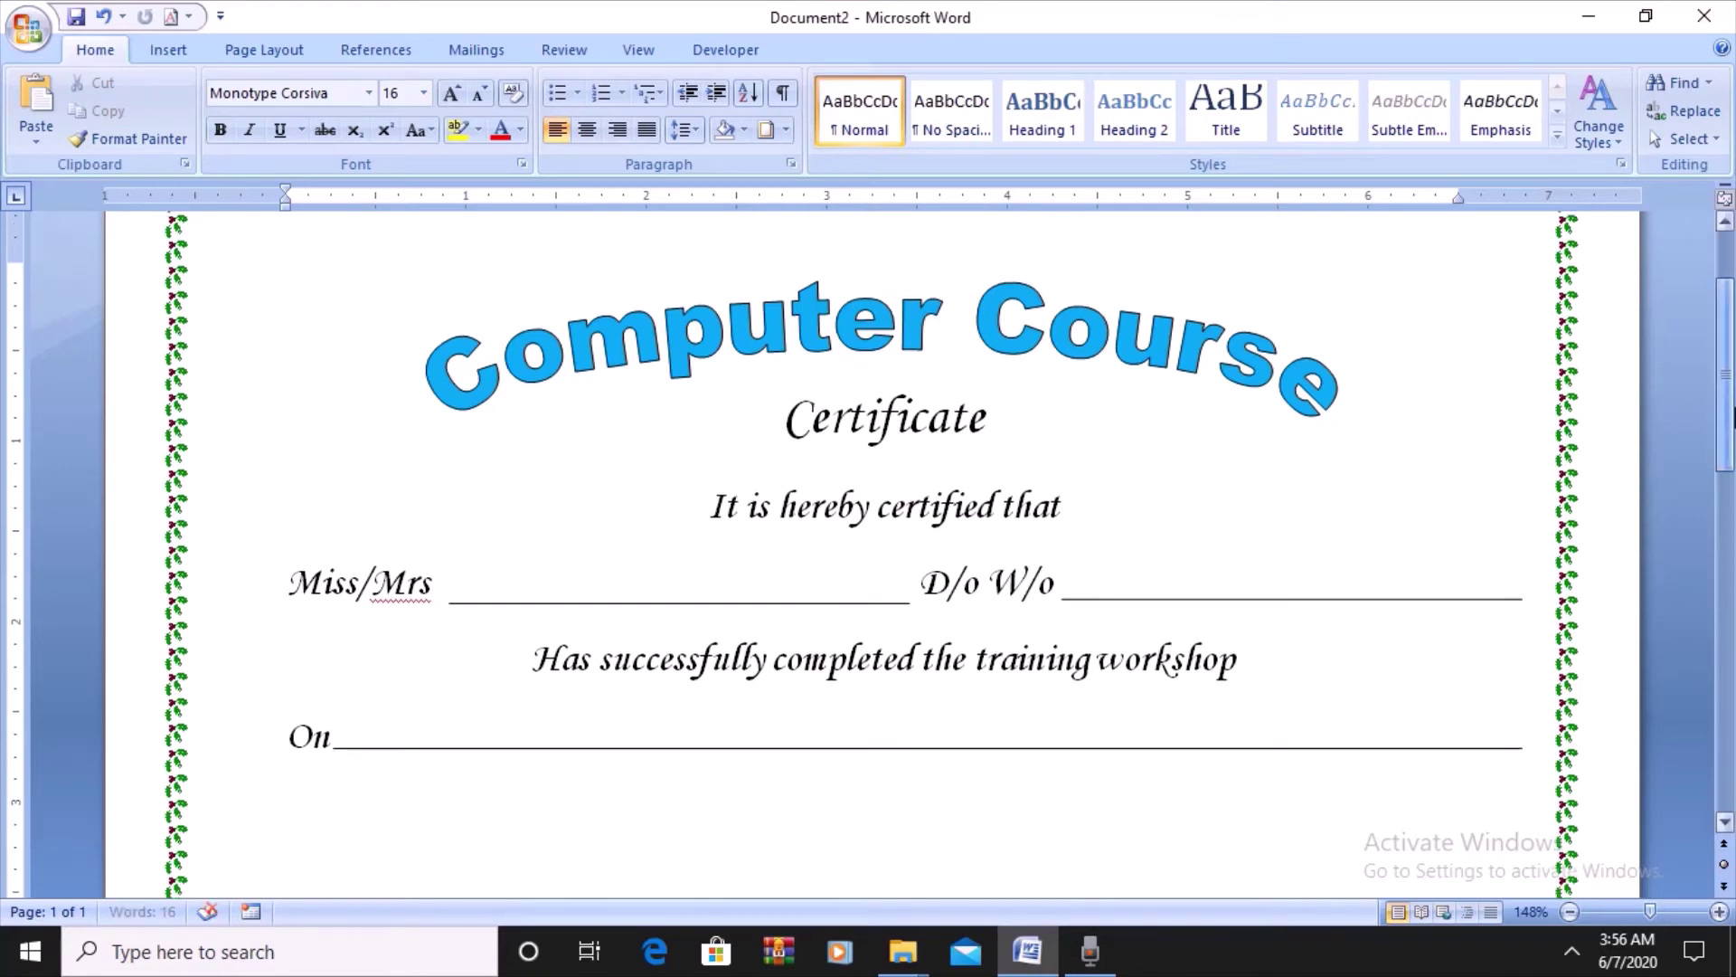
{"action": "type", "text": "con"}
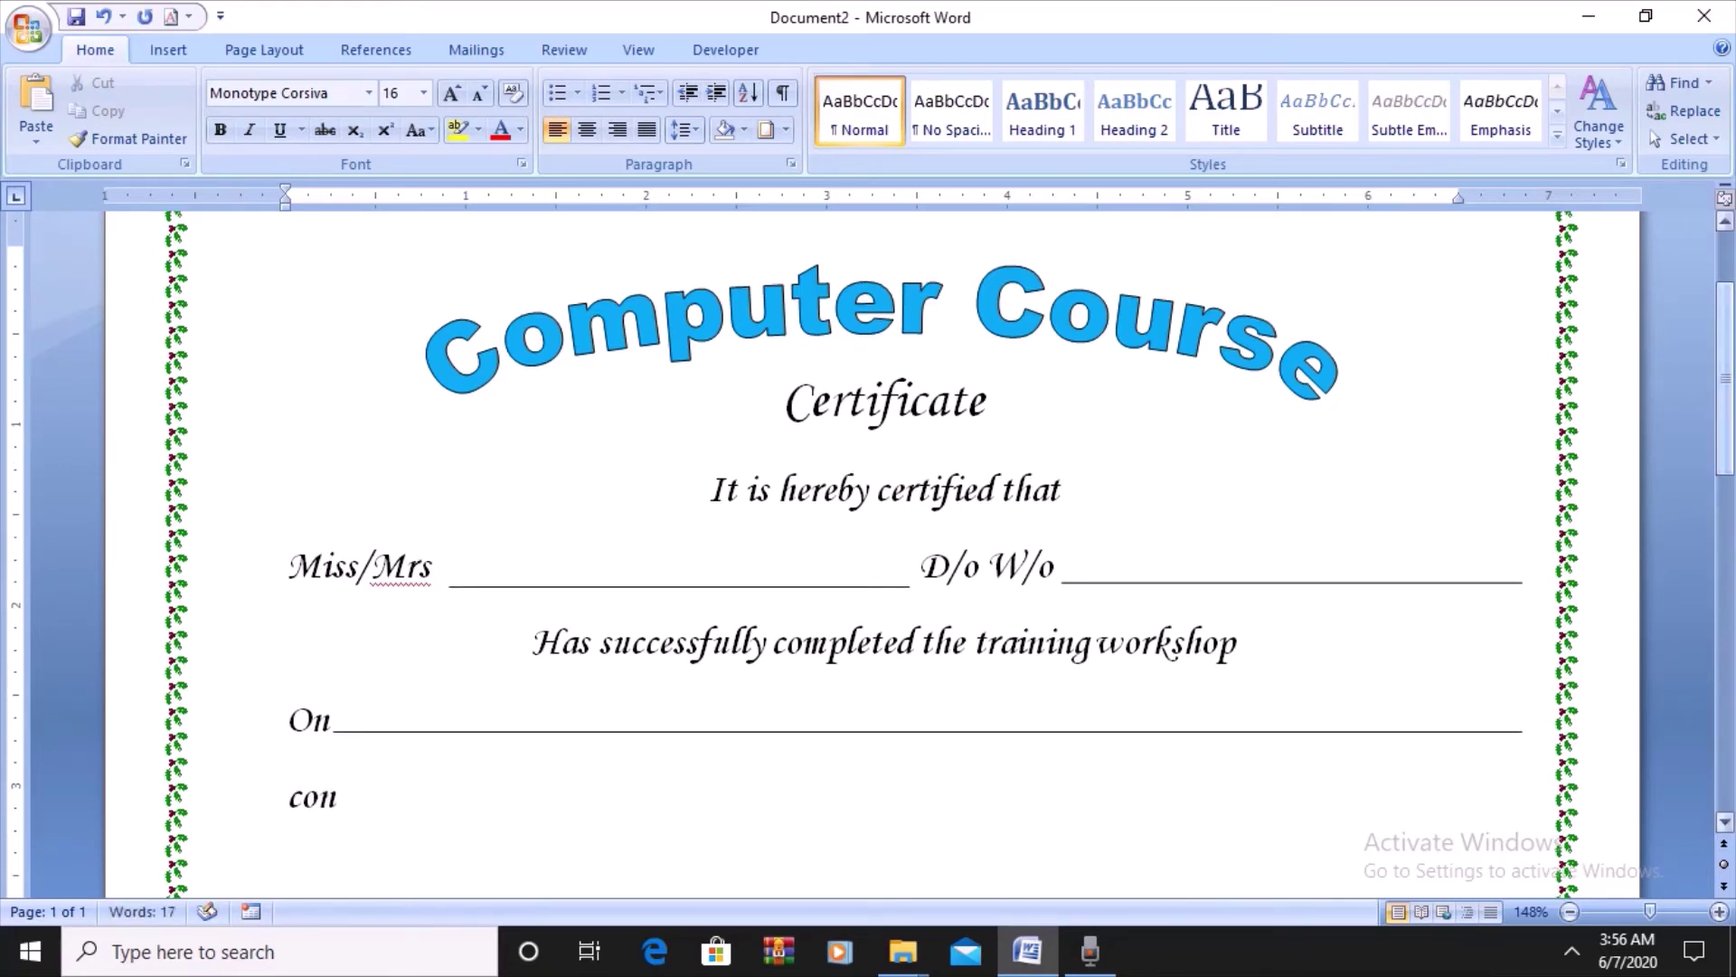
{"action": "type", "text": "ducted "}
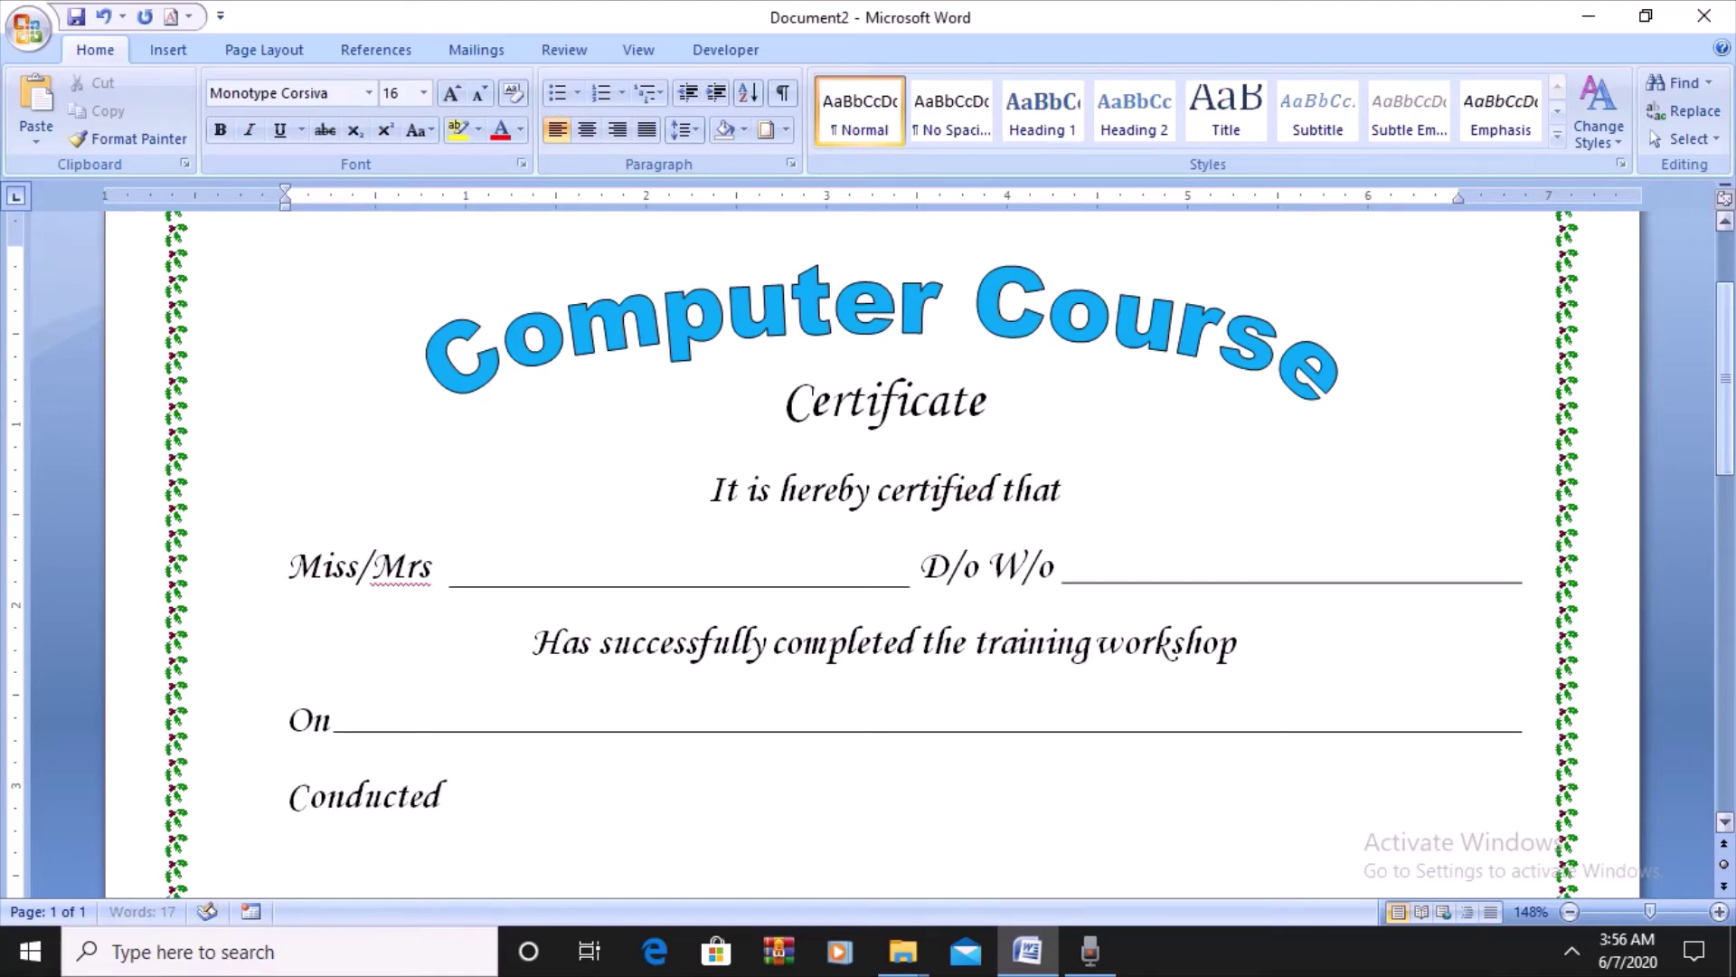
{"action": "type", "text": "fr"}
{"action": "type", "text": "om"}
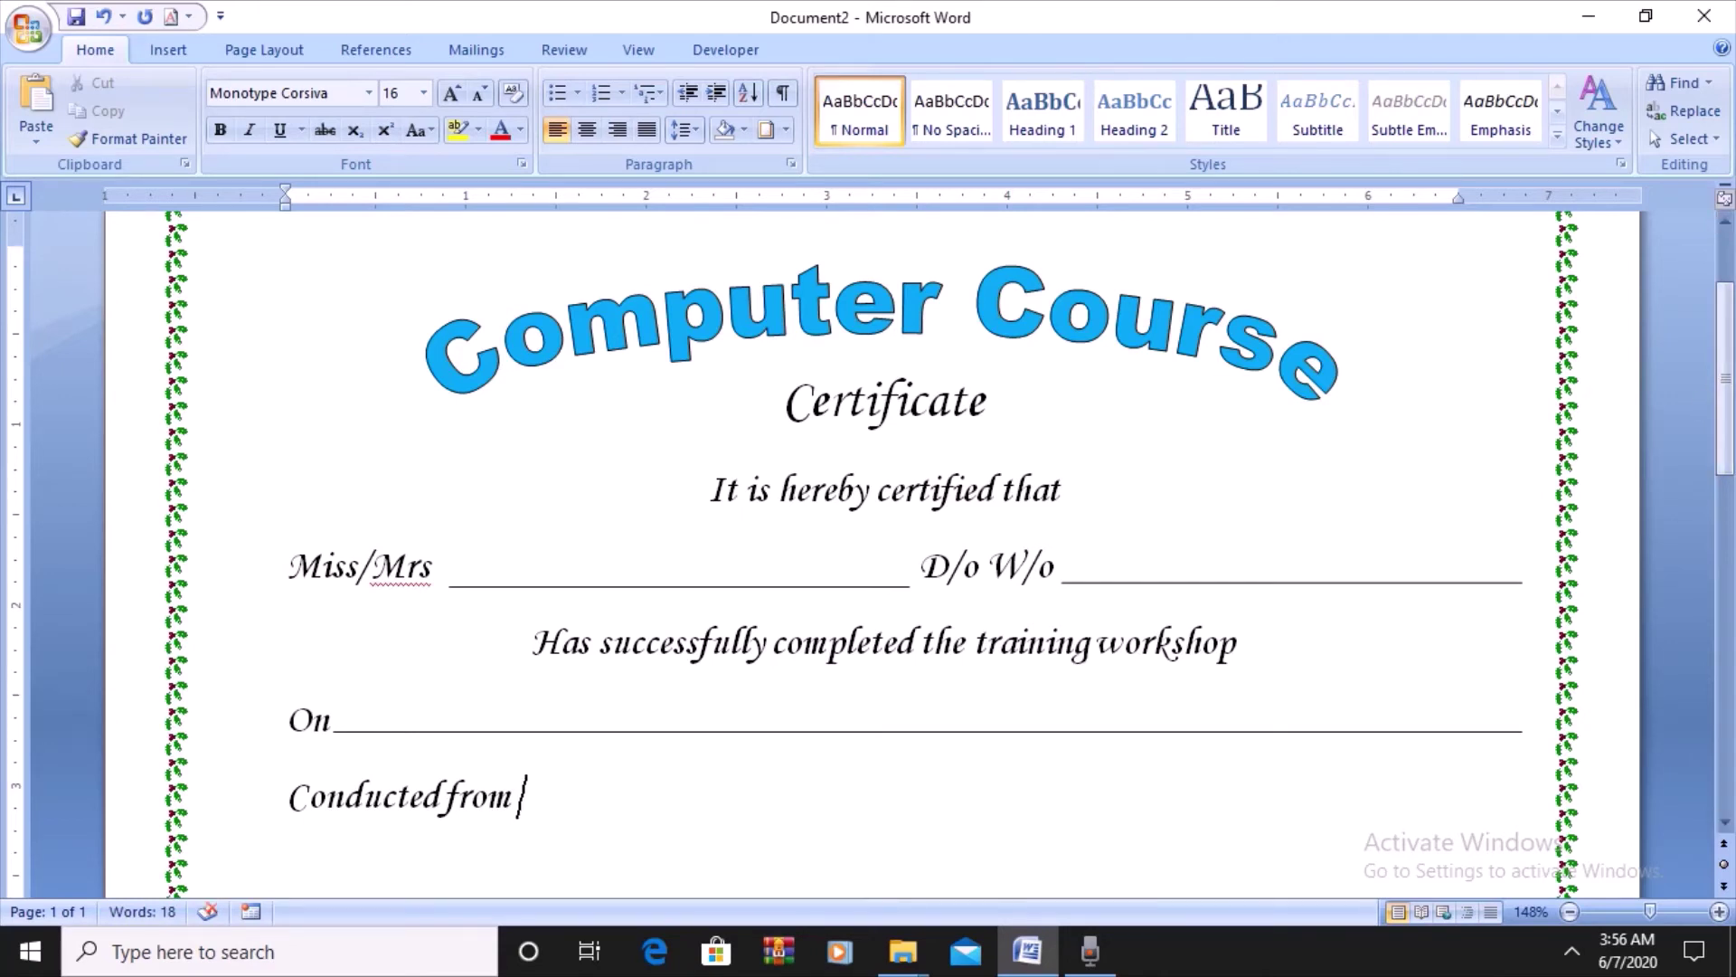
{"action": "left_click_drag", "start_coordinate": [445, 586], "coordinate": [846, 589]}
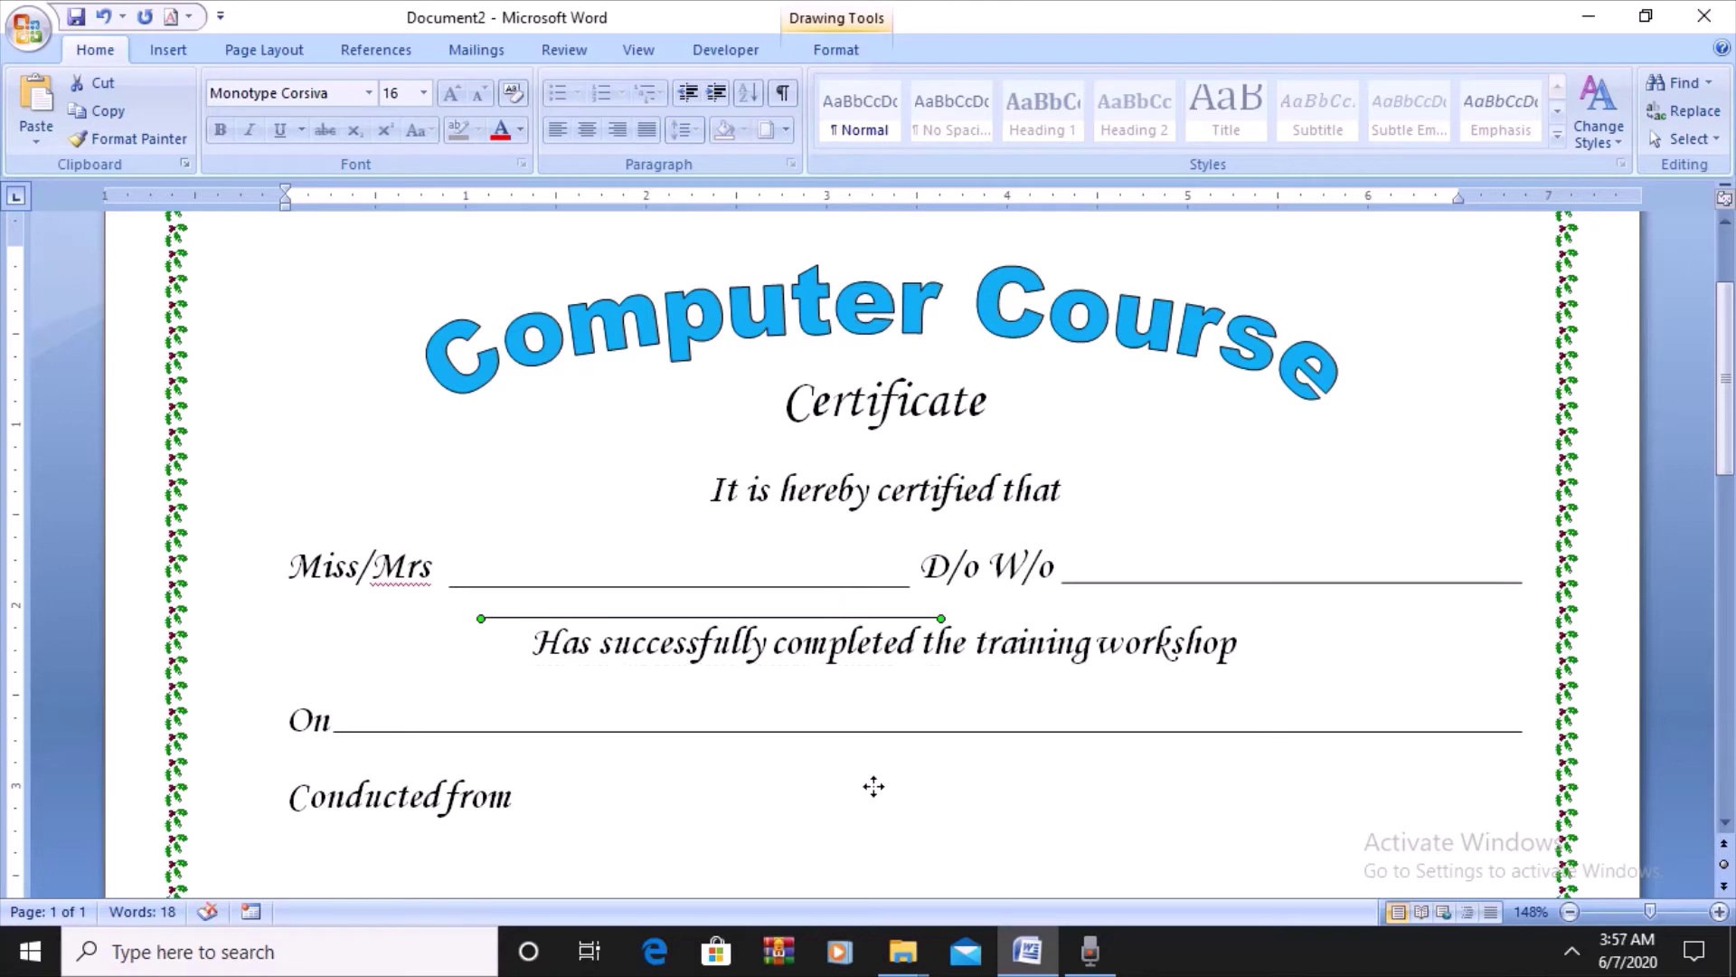
{"action": "left_click_drag", "start_coordinate": [874, 786], "coordinate": [878, 812]}
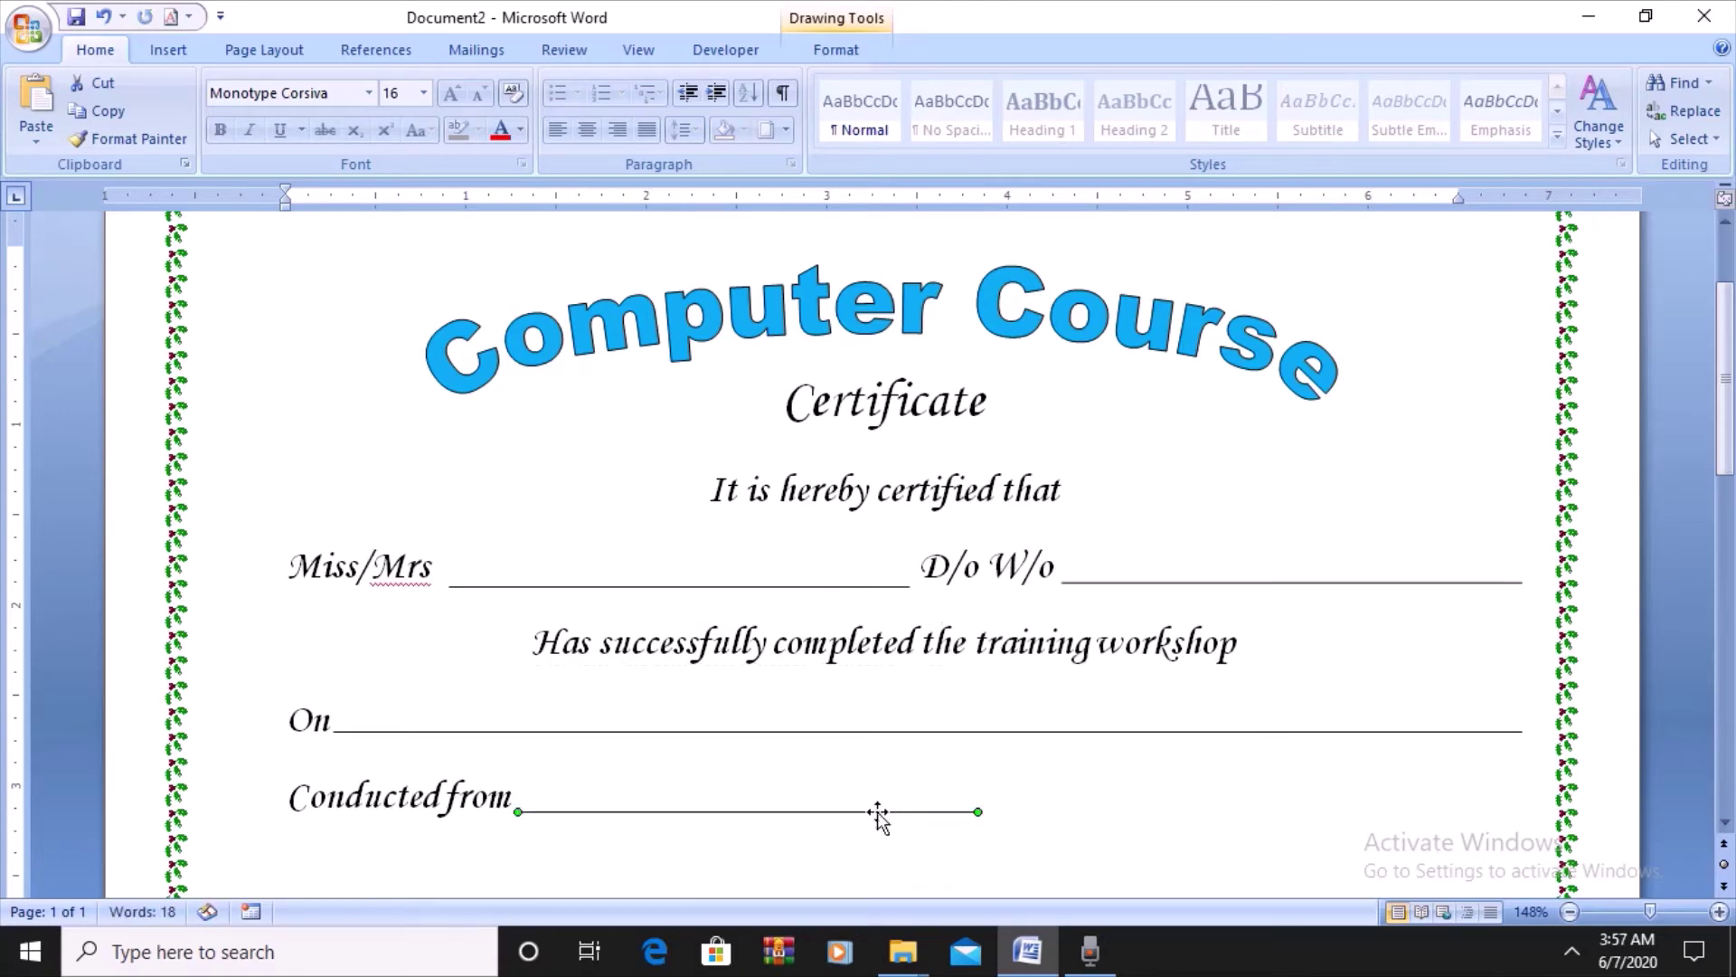
{"action": "left_click", "coordinate": [527, 796]}
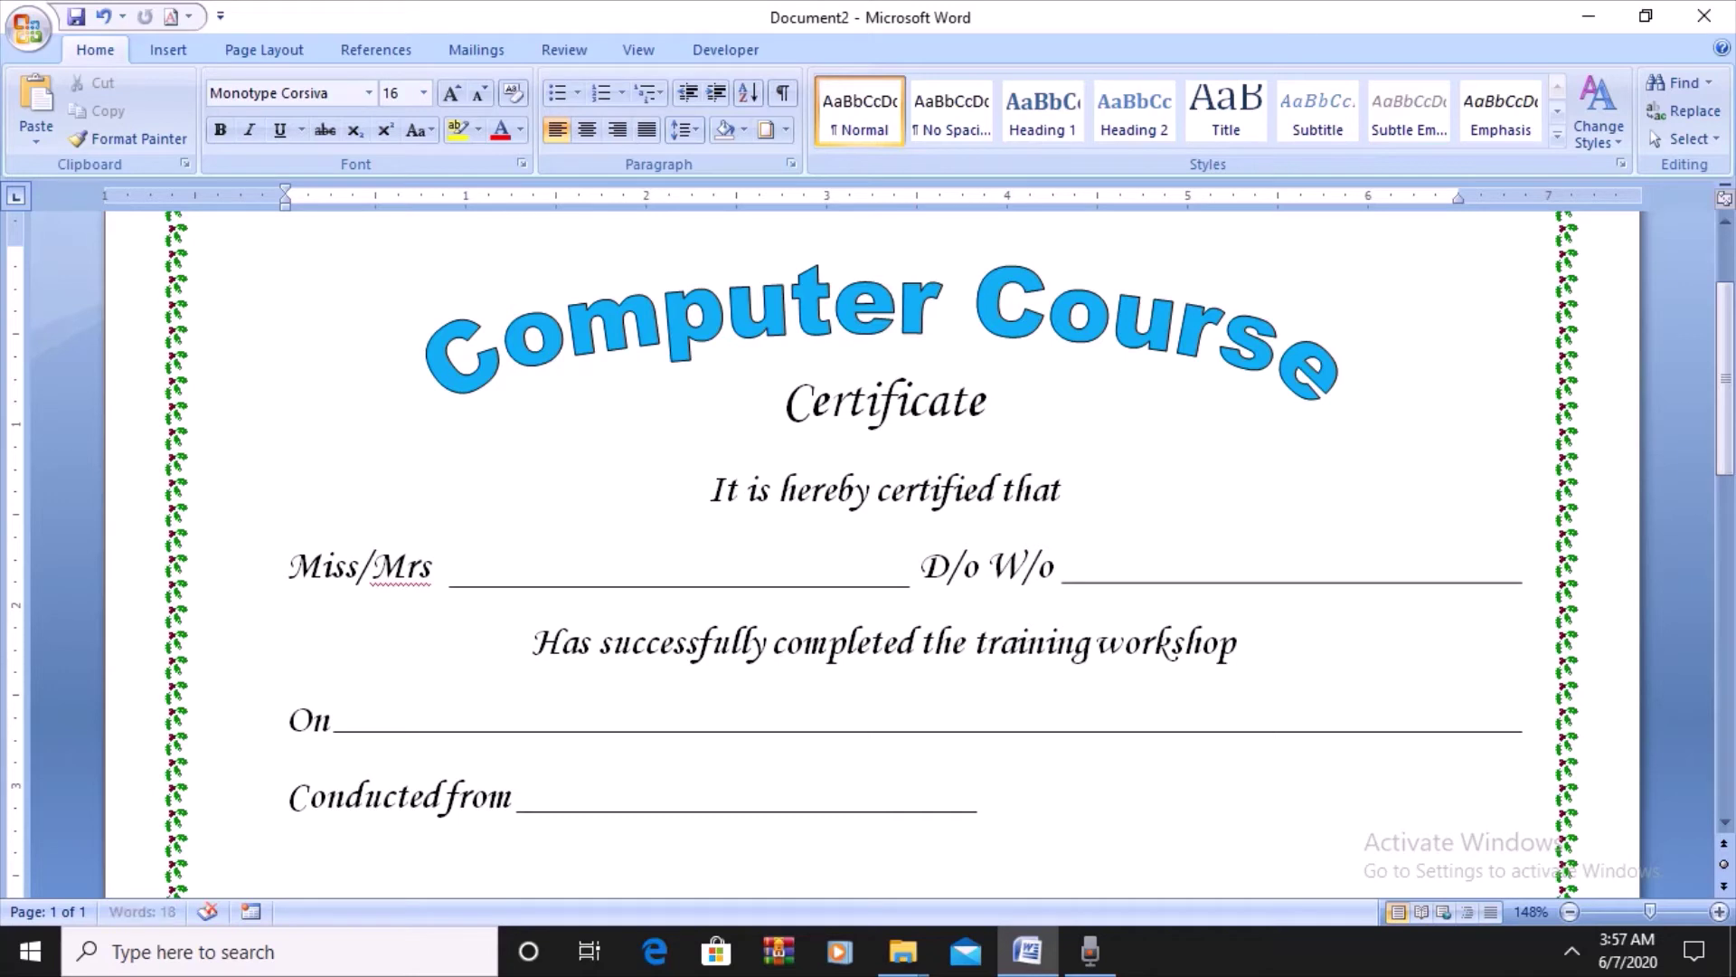
- Add 'to' followed by another pasted blank line, then move to the line below
{"action": "type", "text": "to"}
{"action": "key", "text": "ctrl+v"}
{"action": "key", "text": "Down"}
{"action": "key", "text": "Down"}
{"action": "key", "text": "Down"}
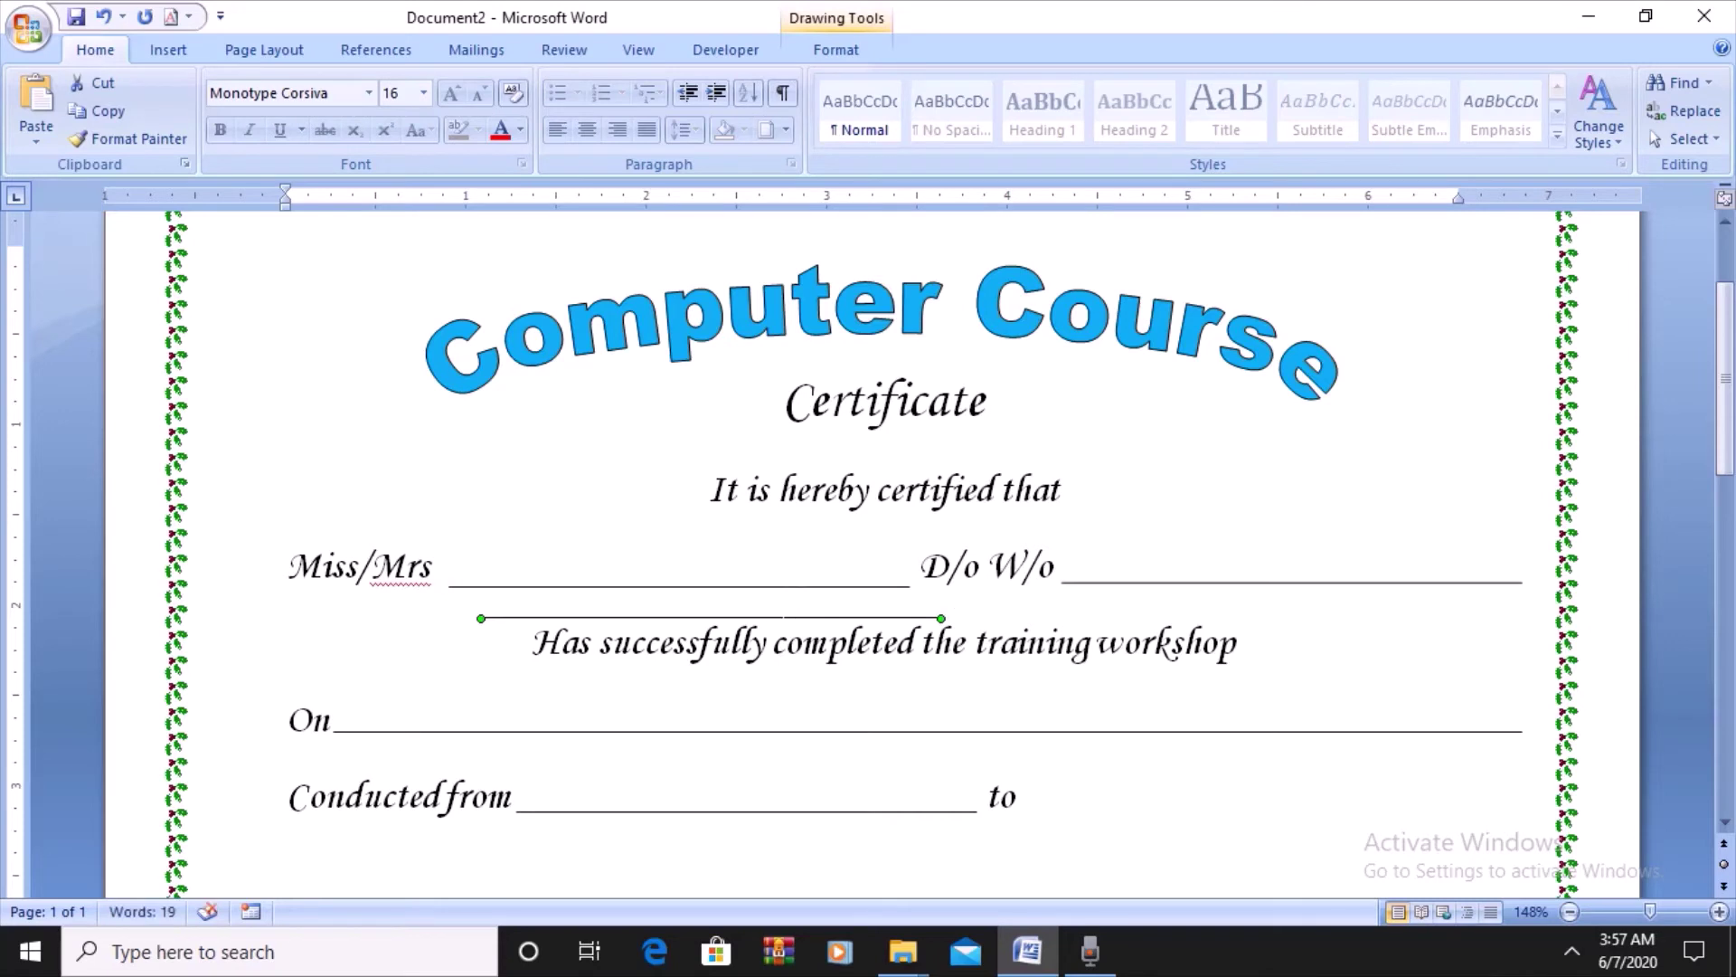
{"action": "mouse_move", "coordinate": [787, 619]}
{"action": "left_mouse_down"}
{"action": "mouse_move", "coordinate": [1303, 823]}
{"action": "mouse_move", "coordinate": [1342, 809]}
{"action": "left_mouse_up"}
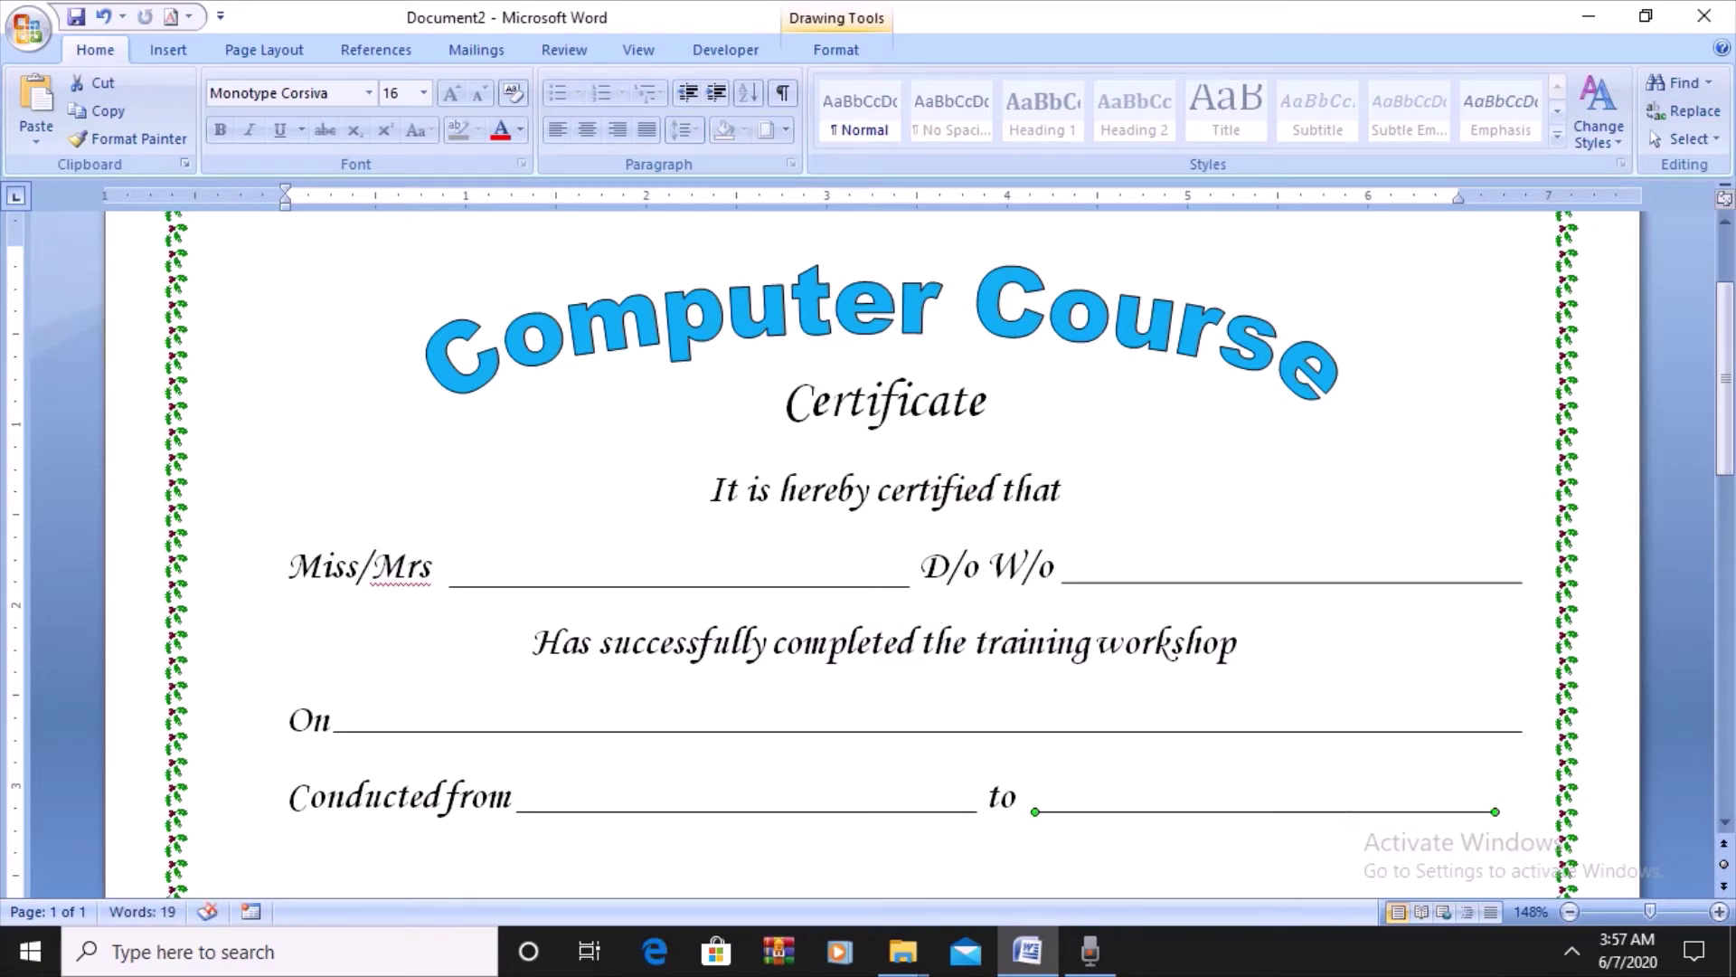
{"action": "left_click", "coordinate": [1025, 796]}
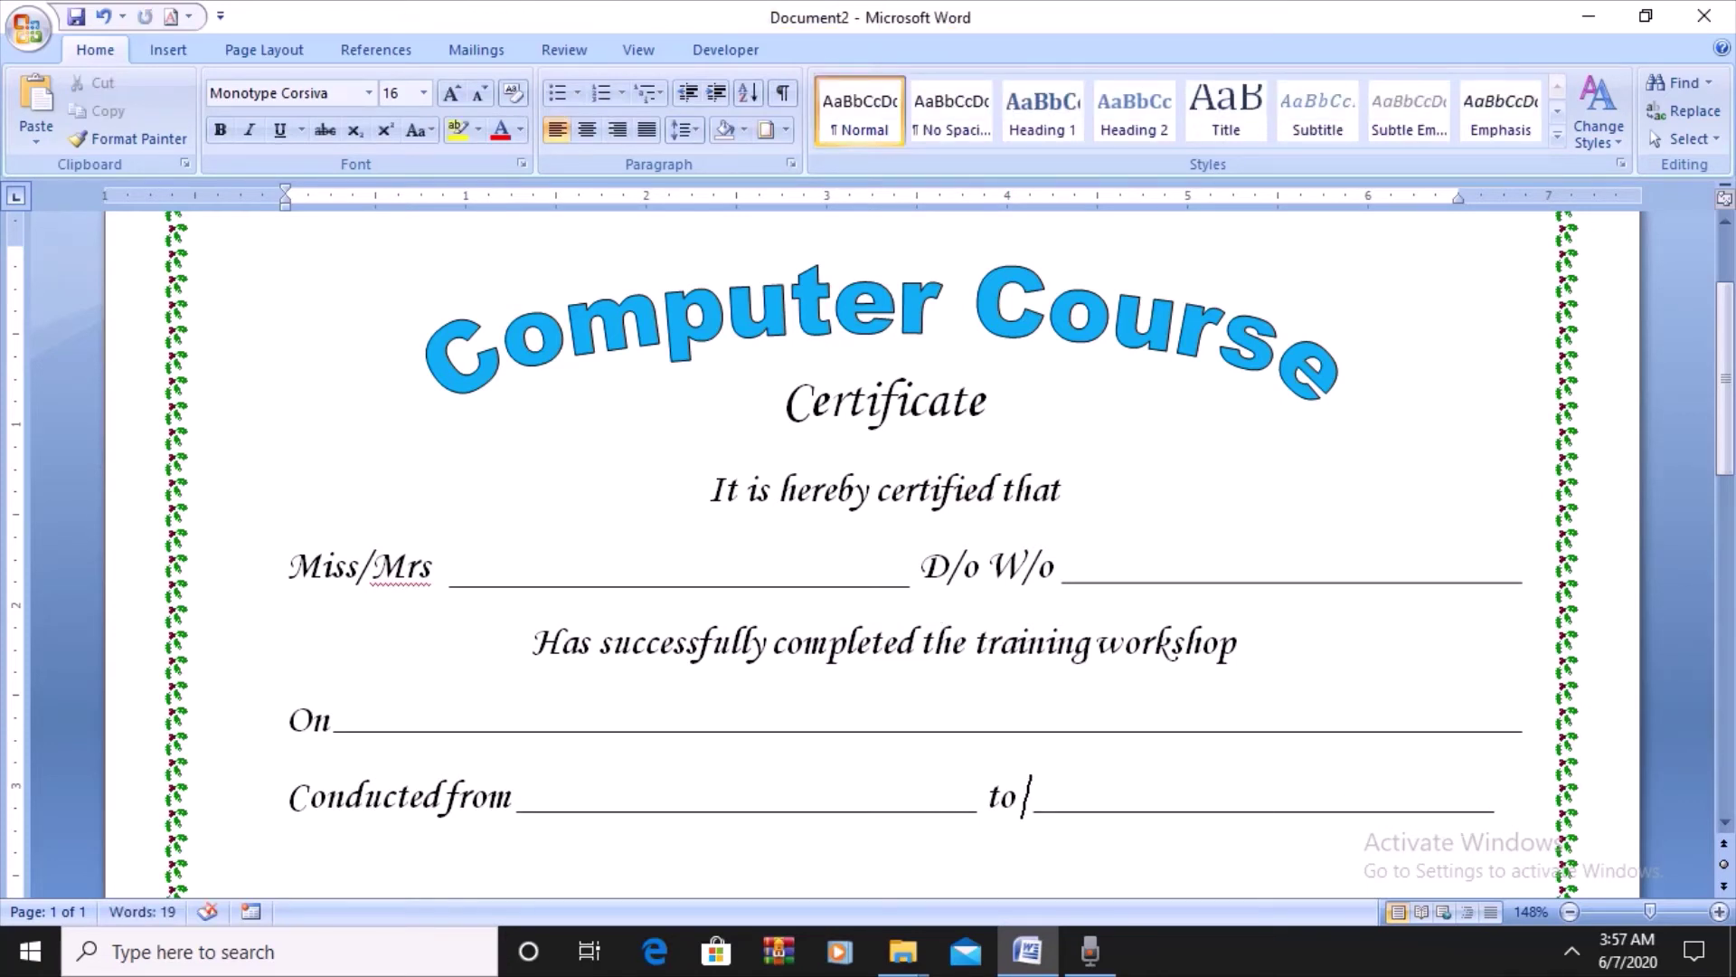
{"action": "key", "text": "Return"}
{"action": "scroll", "coordinate": [1733, 568], "scroll_direction": "down", "scroll_amount": 3}
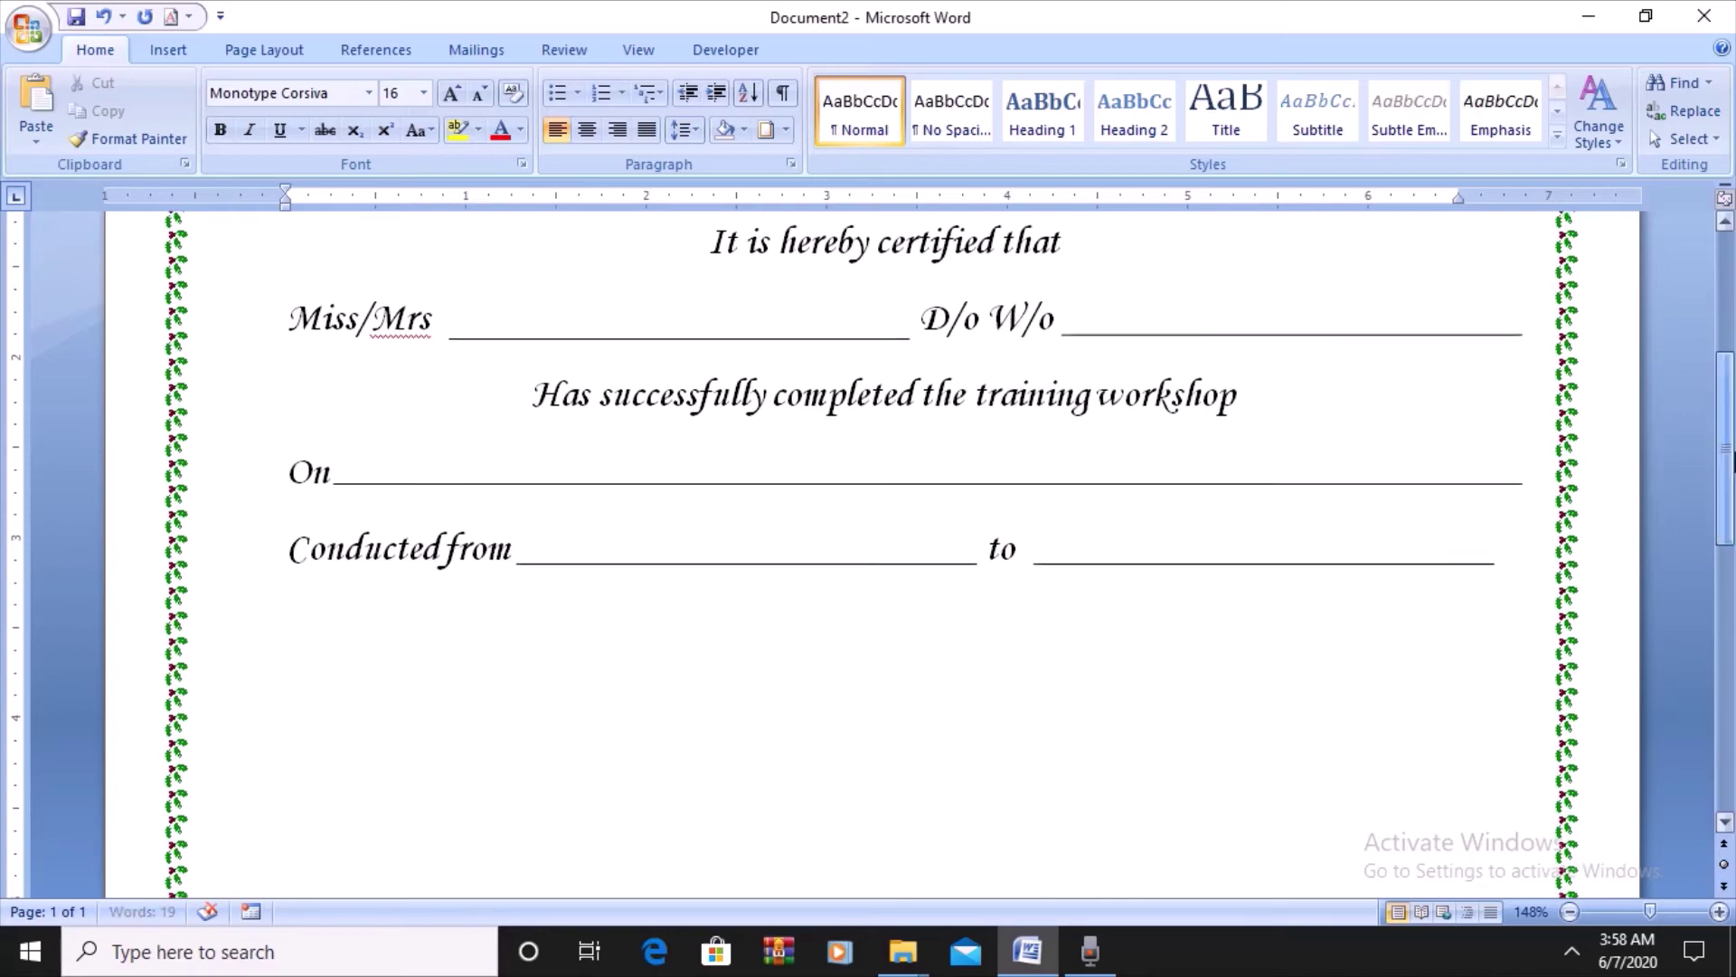
{"action": "scroll", "coordinate": [1729, 472], "scroll_direction": "down", "scroll_amount": 2}
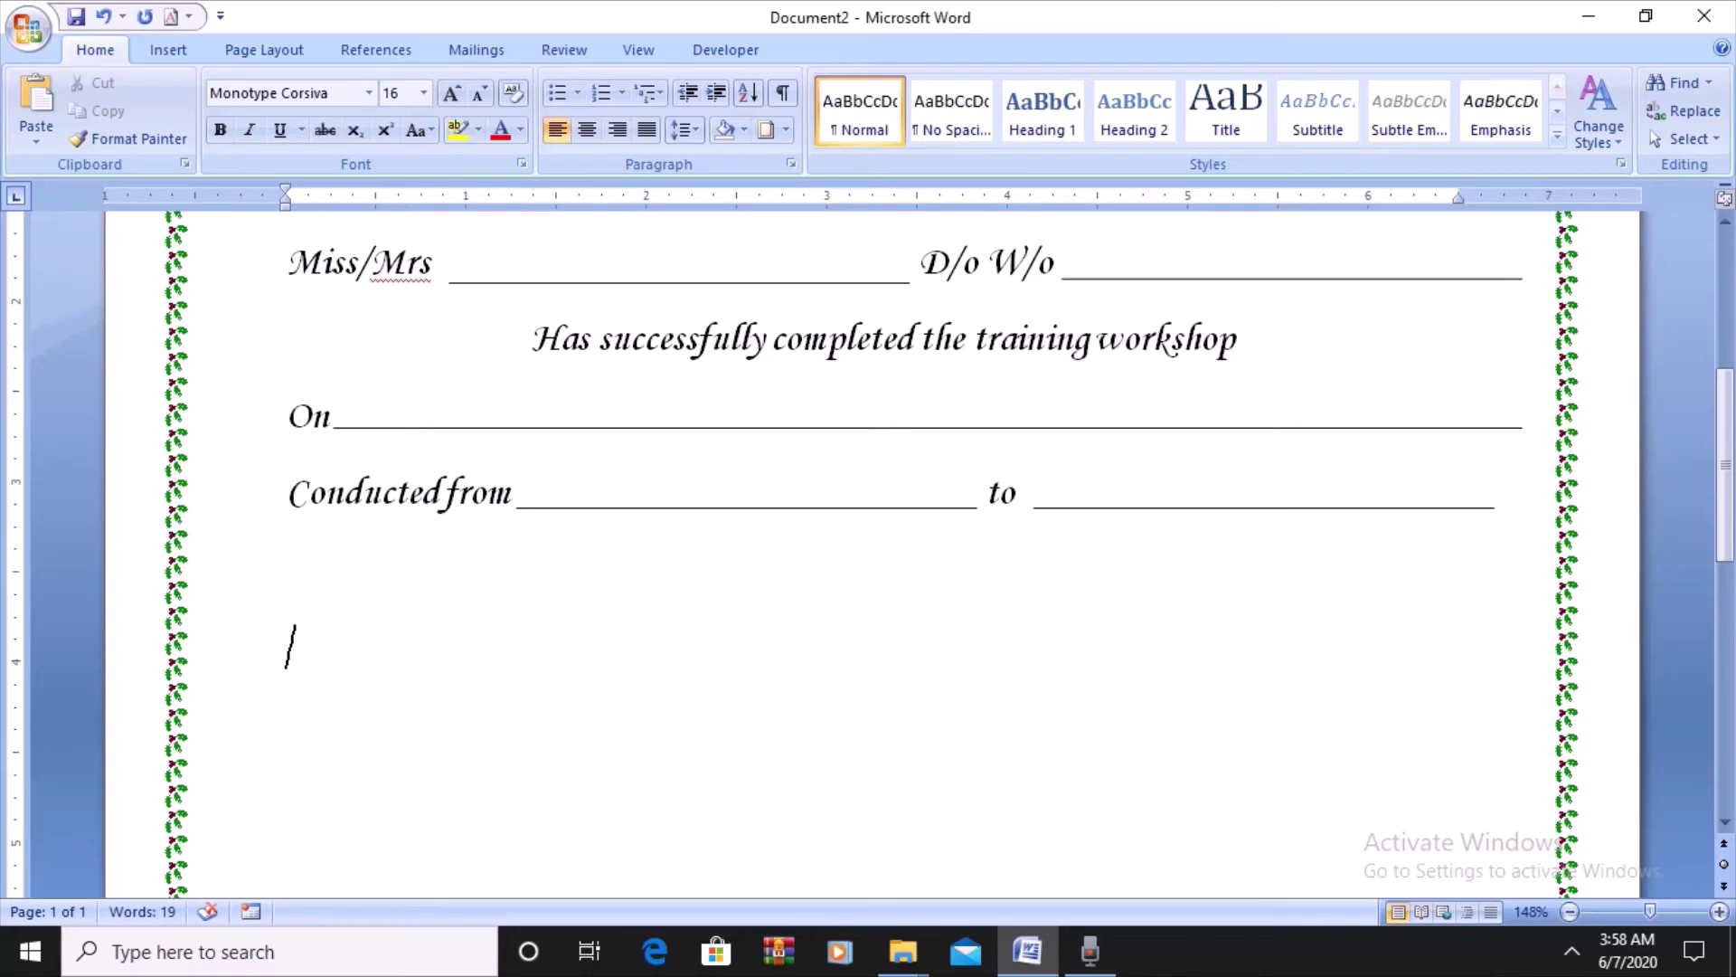
- Type a dashed signature line with 'Trainer/Facilitator' beneath it, undoing the automatic border
{"action": "type", "text": "-"}
{"action": "type", "text": "---"}
{"action": "type", "text": "--"}
{"action": "type", "text": "-----------------"}
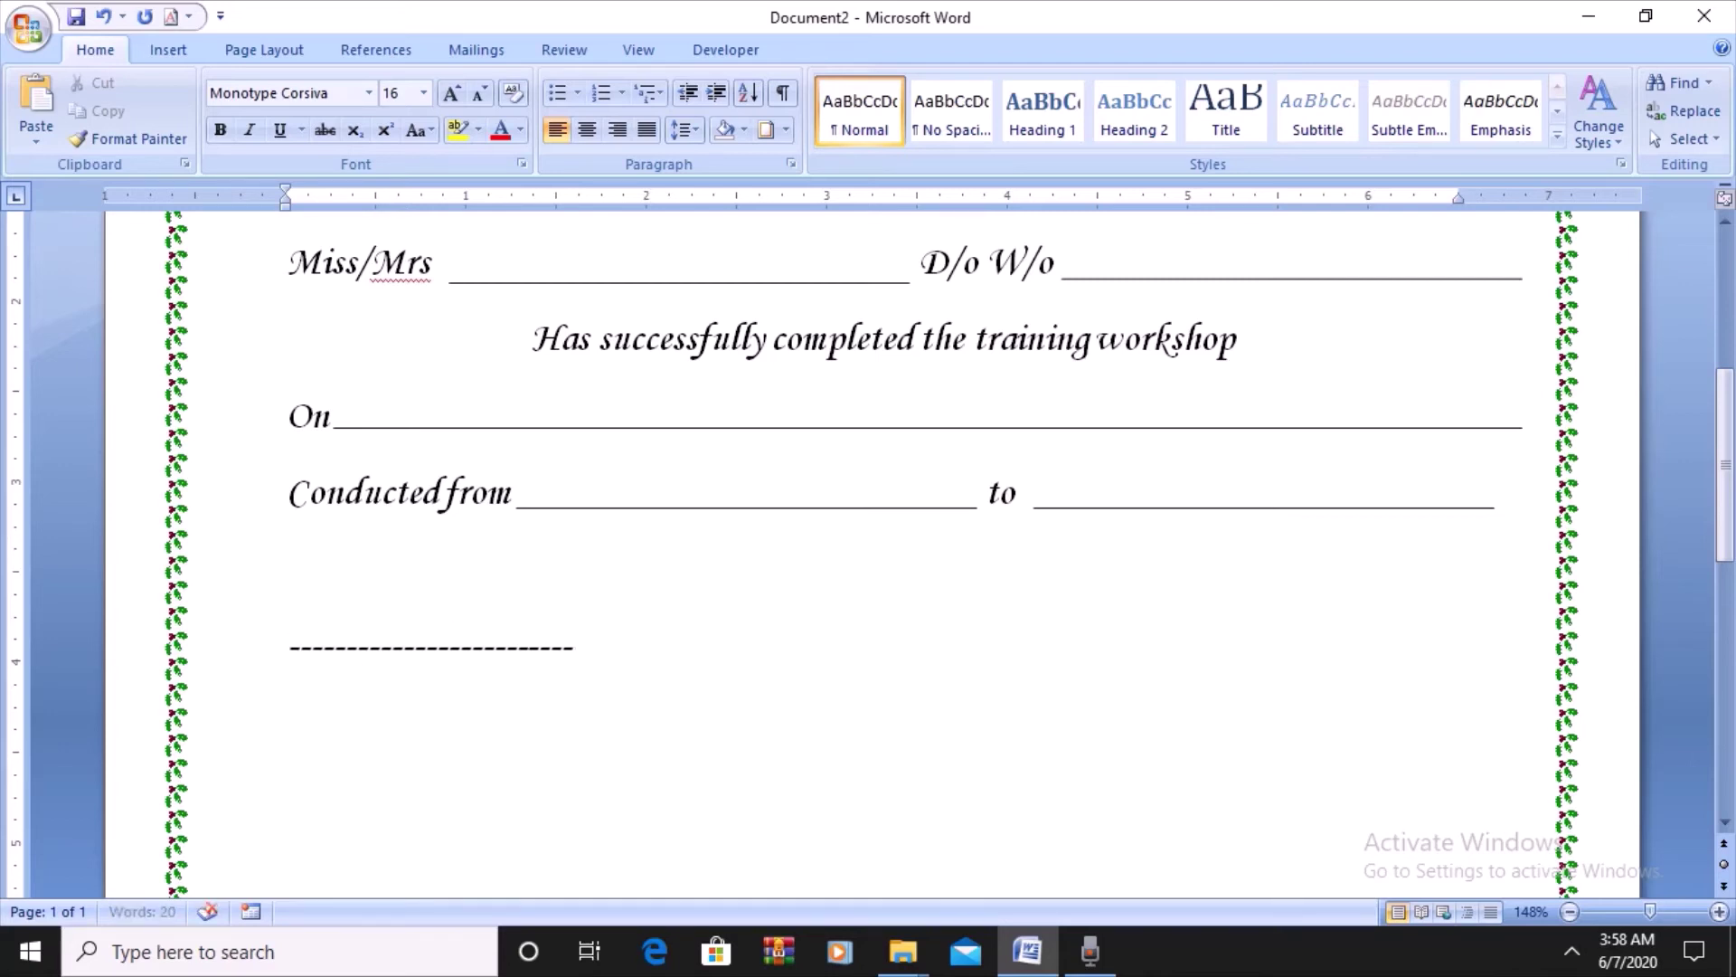
{"action": "type", "text": "-"}
{"action": "key", "text": "Return"}
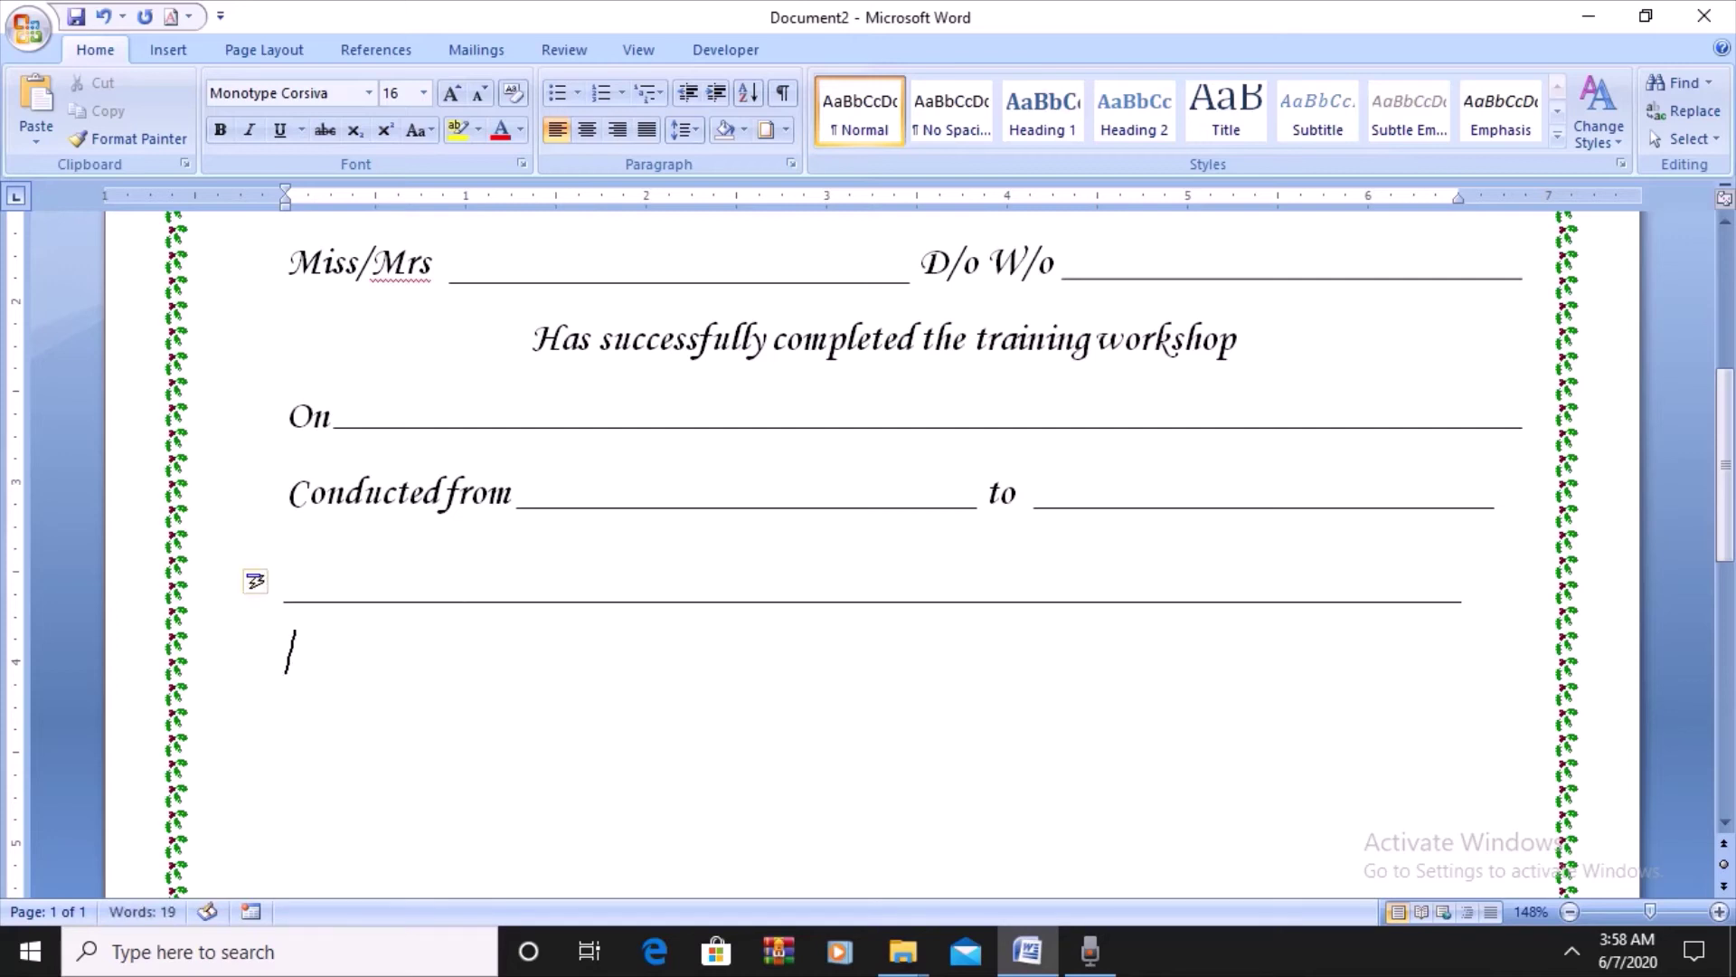
{"action": "key", "text": "ctrl+z"}
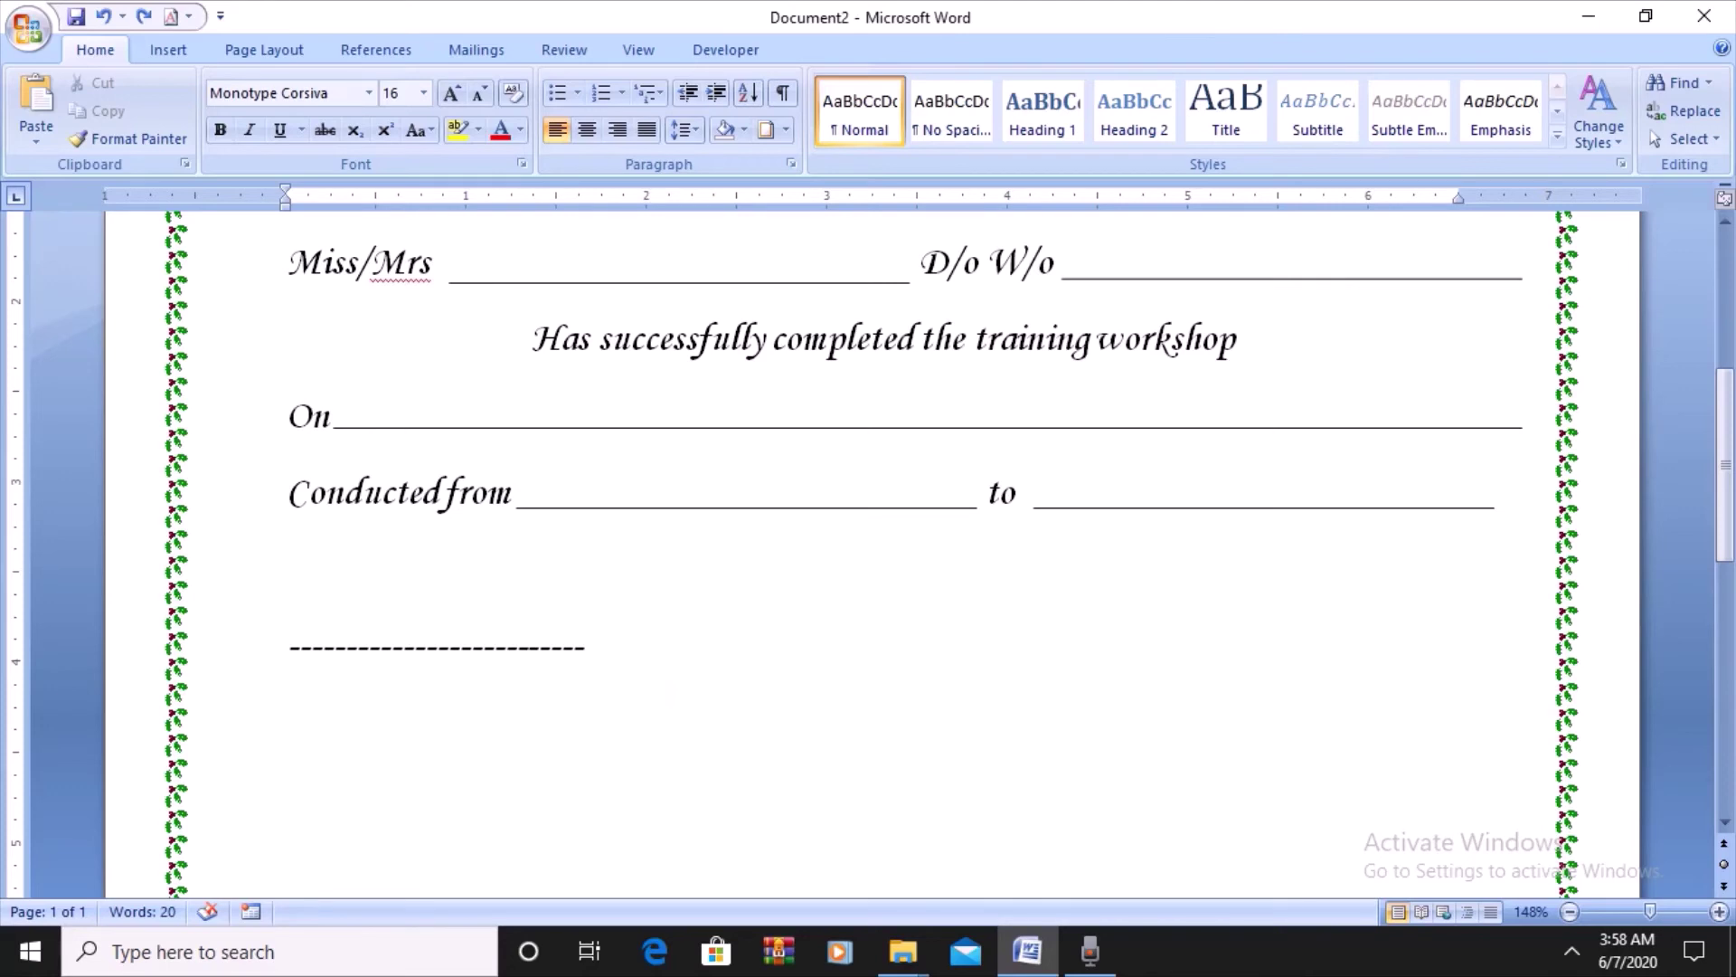
{"action": "type", "text": "Tra"}
{"action": "type", "text": "iner"}
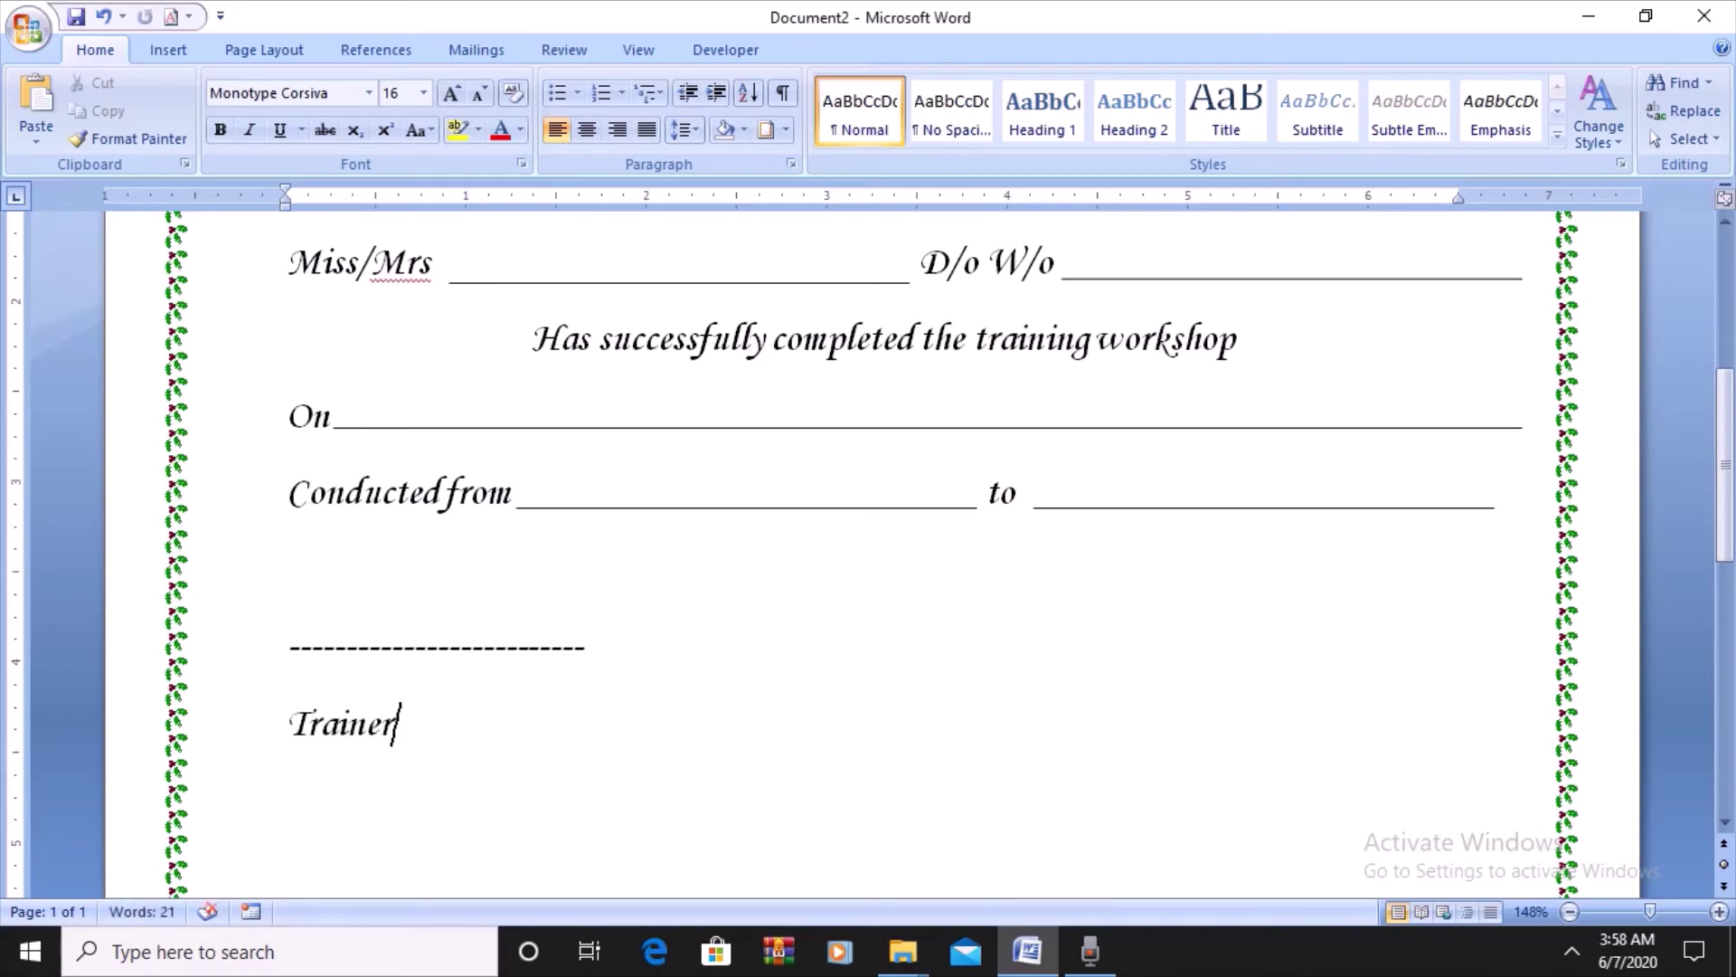
{"action": "type", "text": "/"}
{"action": "type", "text": "F"}
{"action": "type", "text": "acili"}
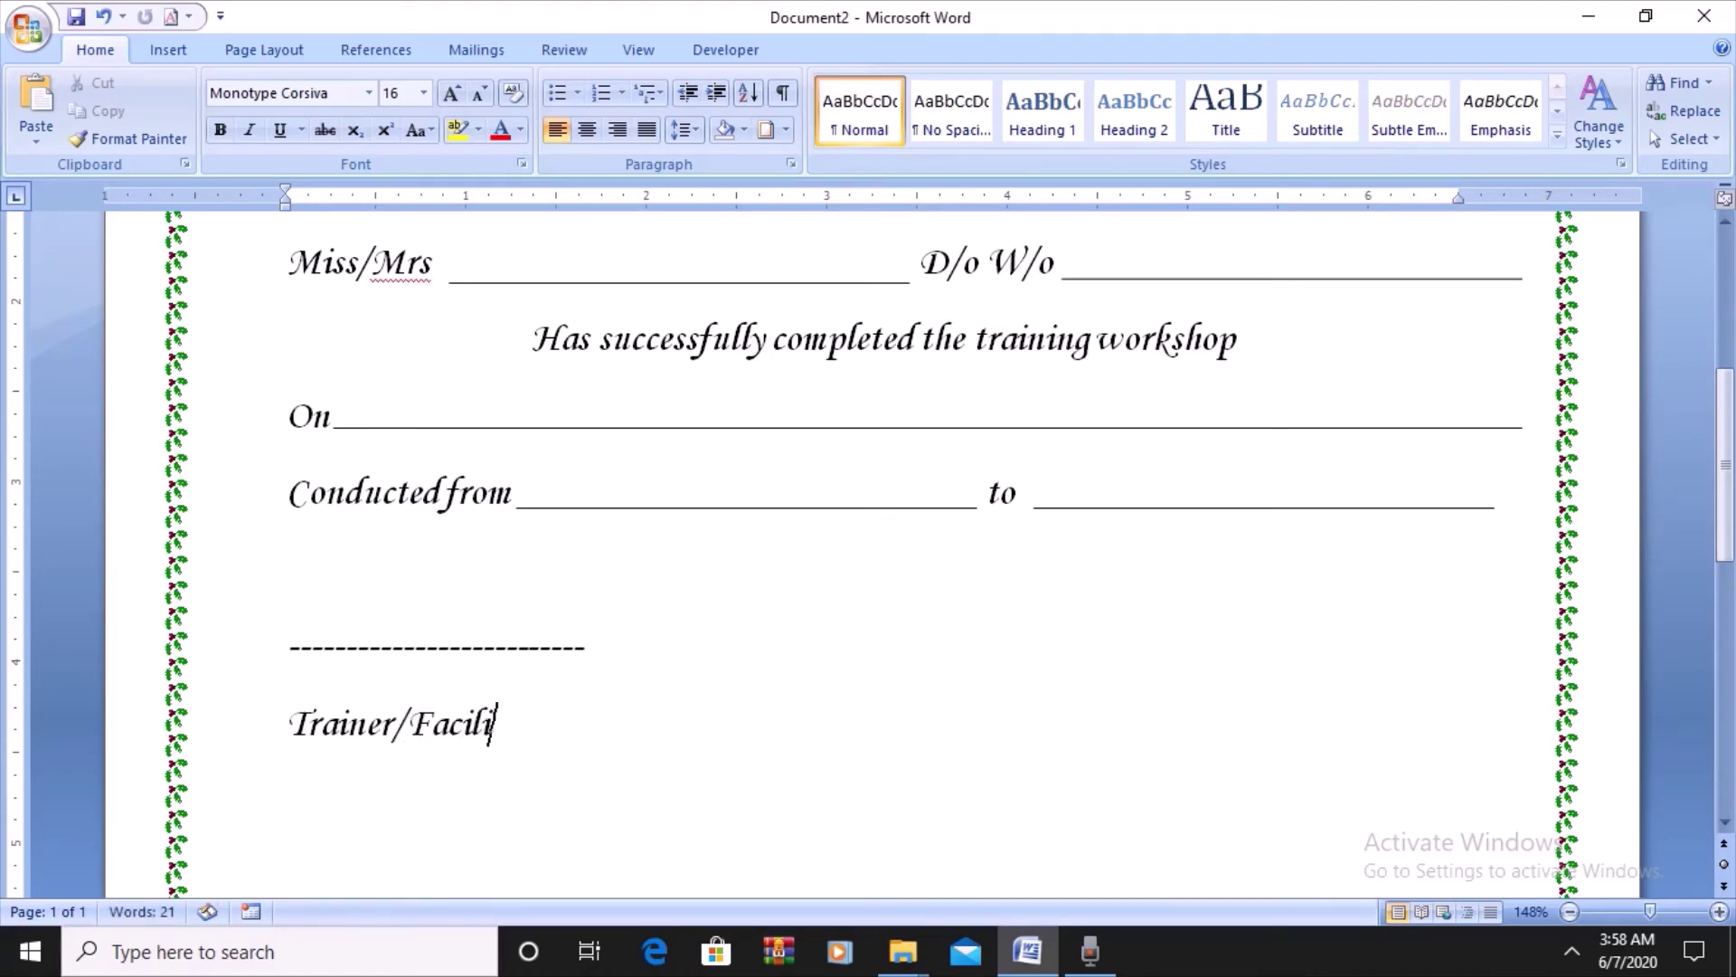
{"action": "type", "text": "ta"}
{"action": "type", "text": "tor"}
{"action": "key", "text": "ctrl+z"}
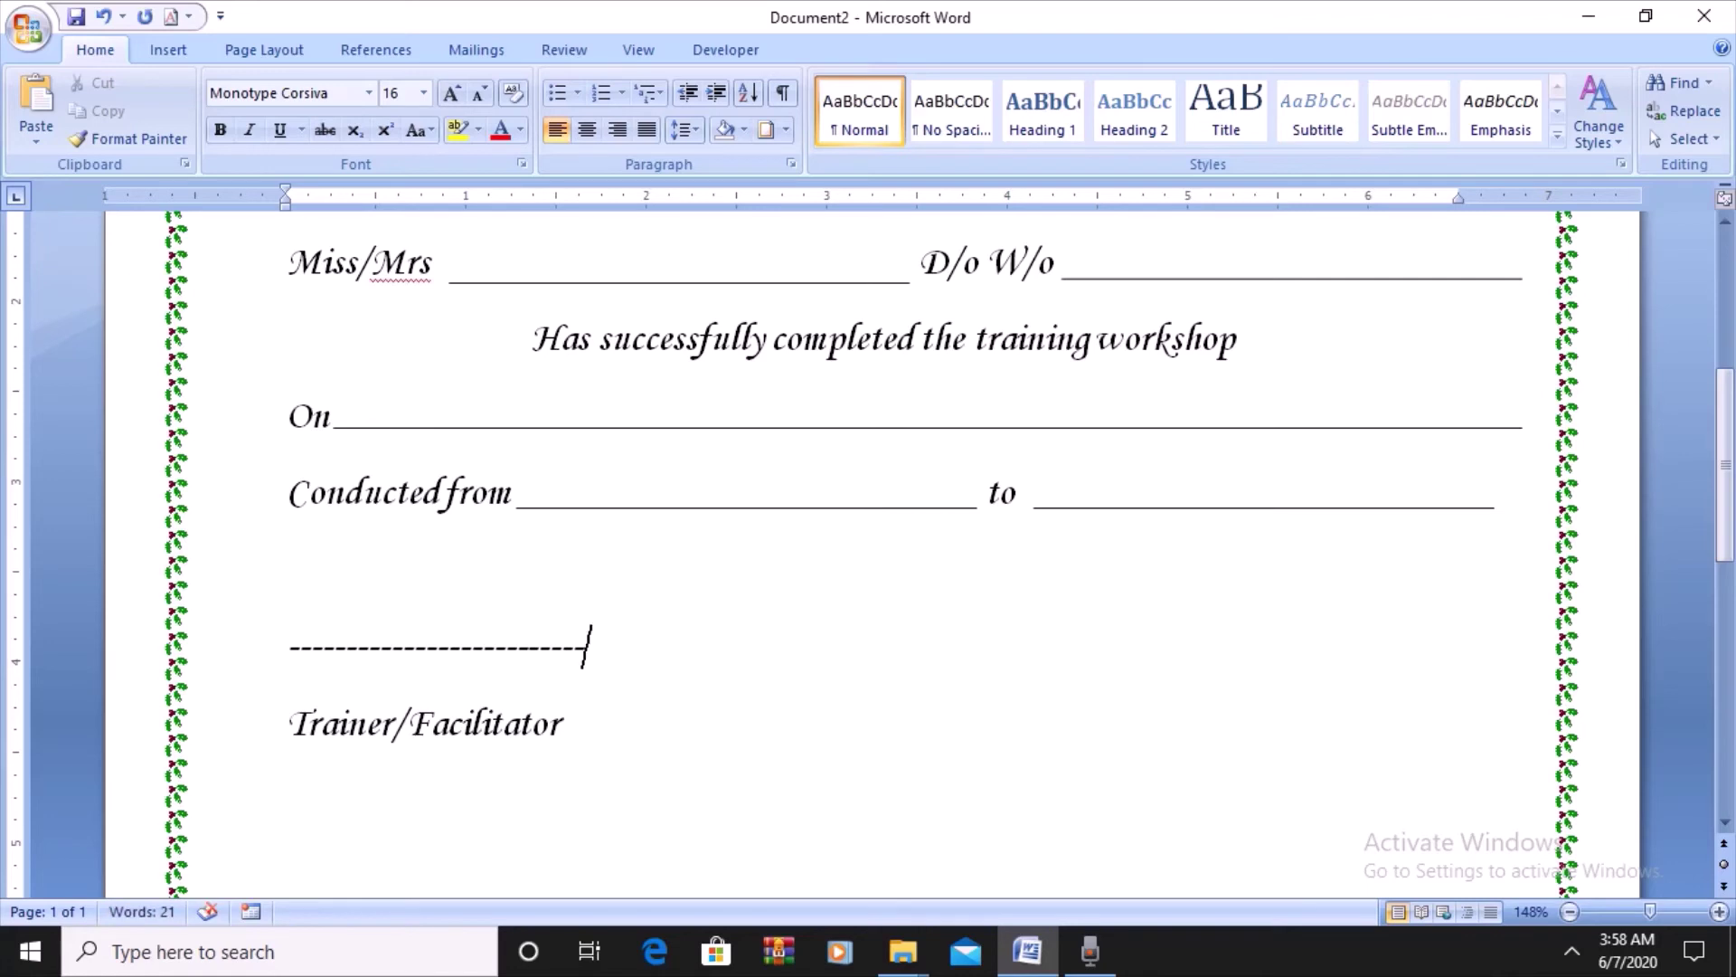
- Set the dashed line and Trainer/Facilitator label to 1.0 line spacing
{"action": "left_click_drag", "start_coordinate": [287, 645], "coordinate": [575, 740]}
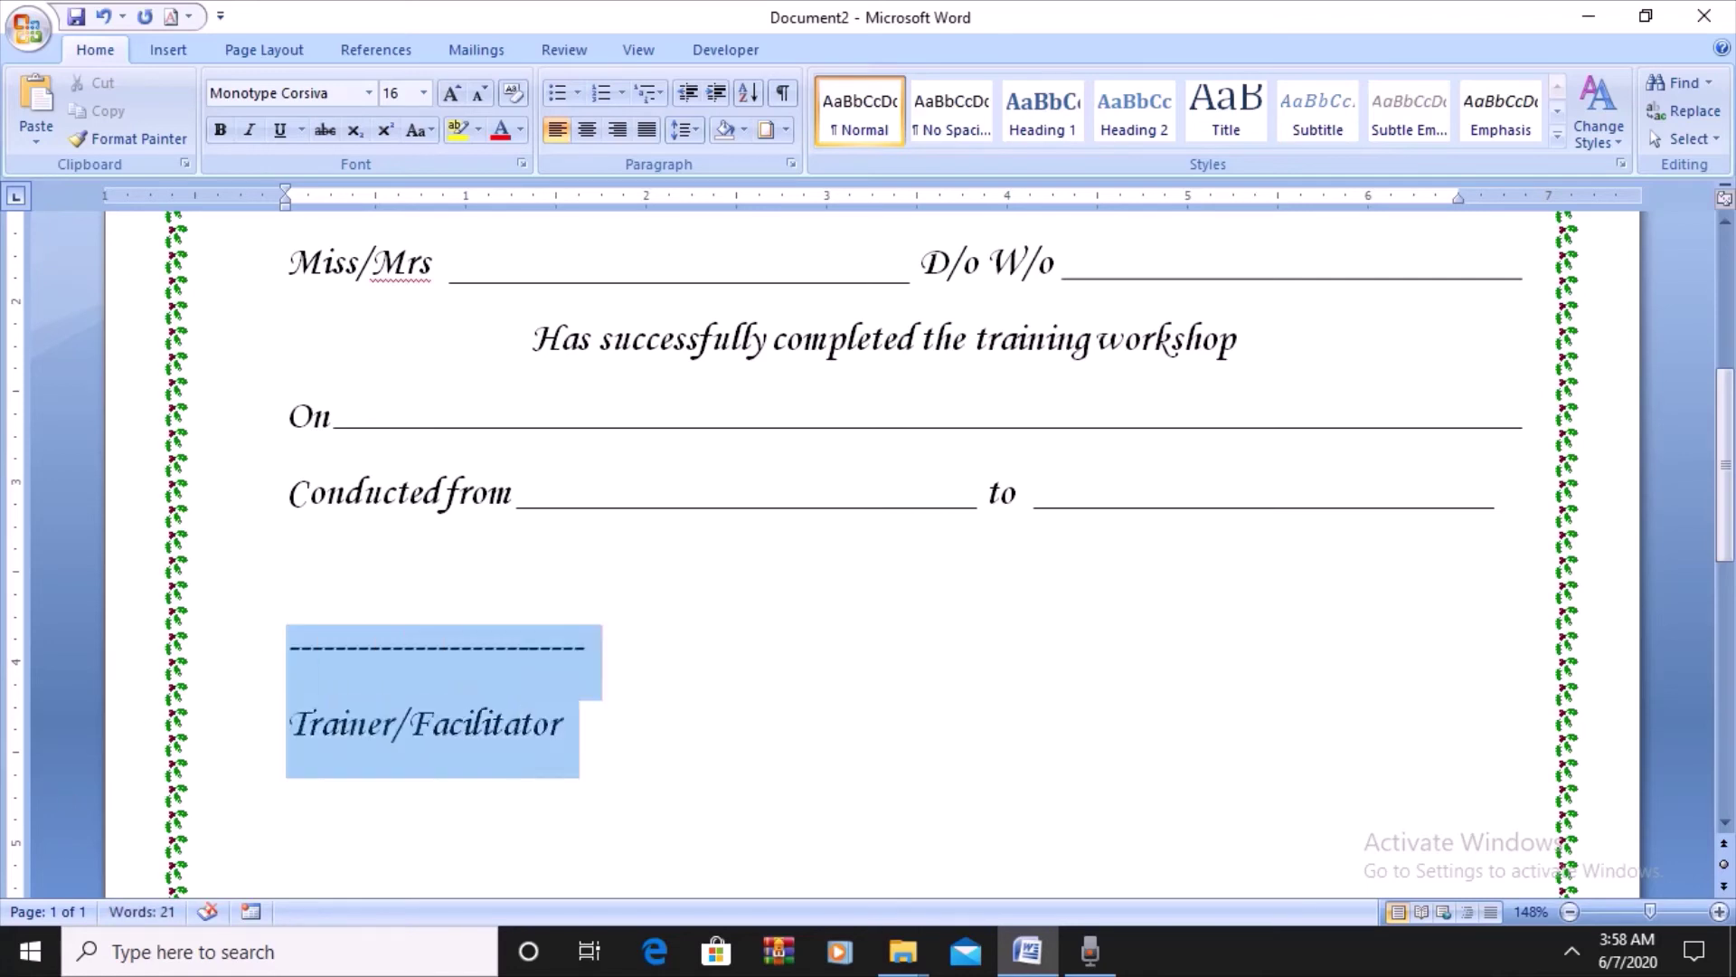
{"action": "left_click", "coordinate": [680, 133]}
{"action": "left_click", "coordinate": [686, 156]}
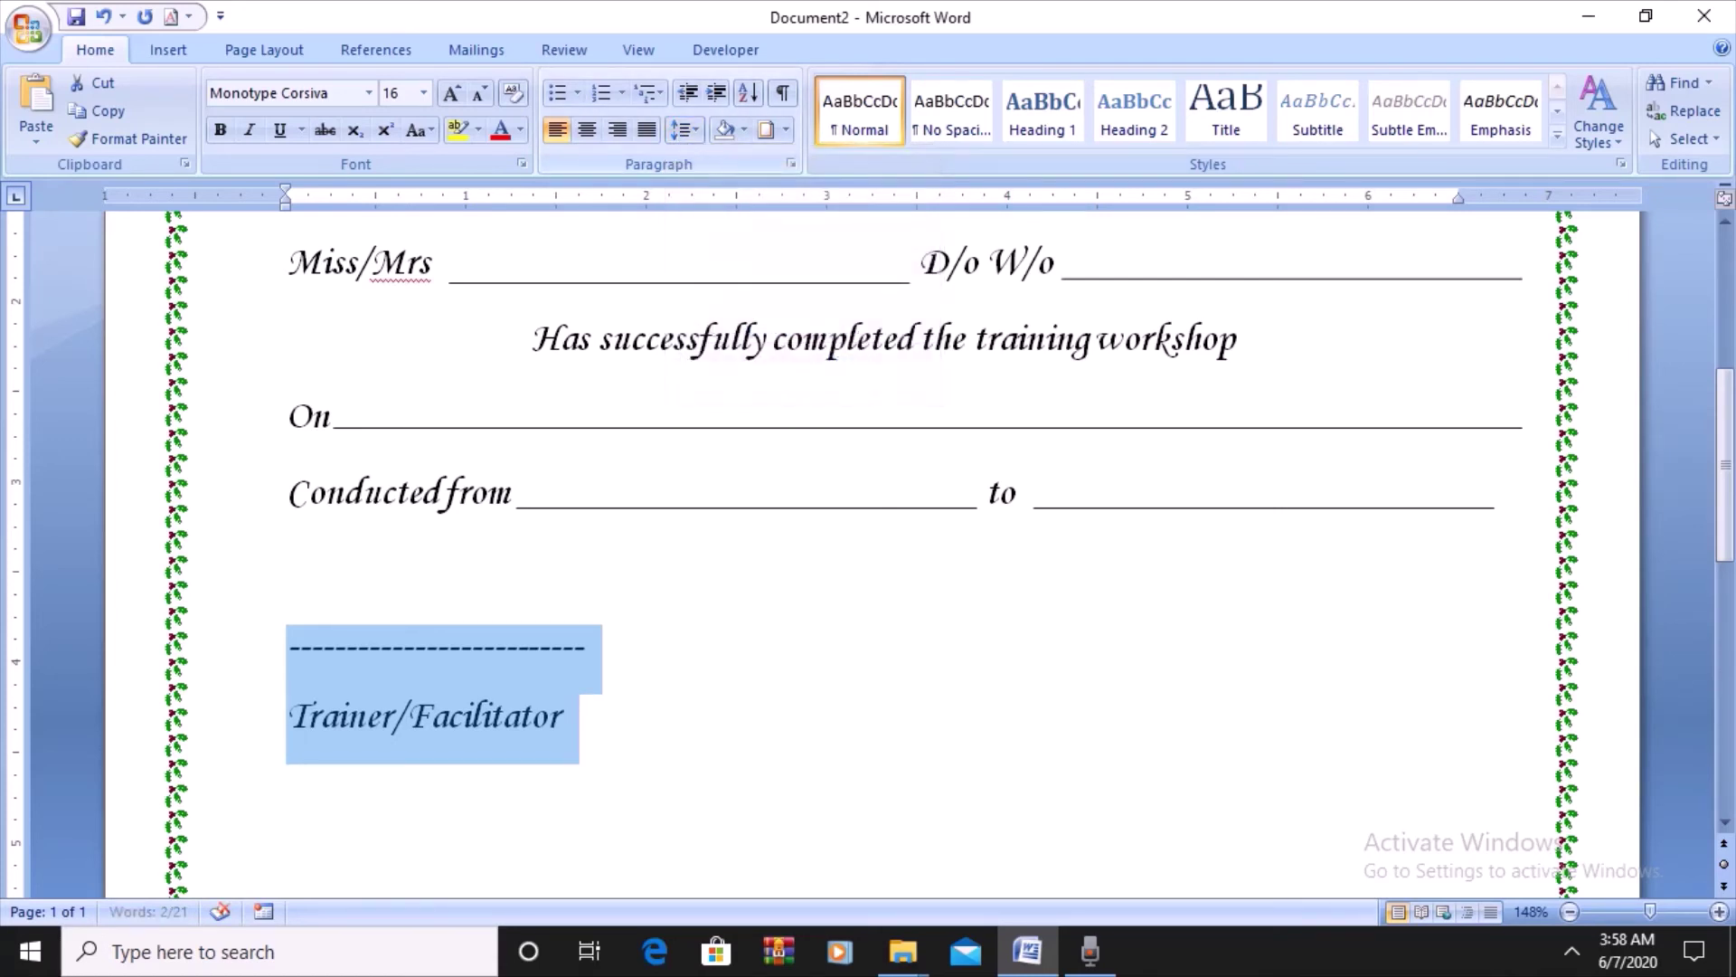
{"action": "left_click", "coordinate": [768, 674]}
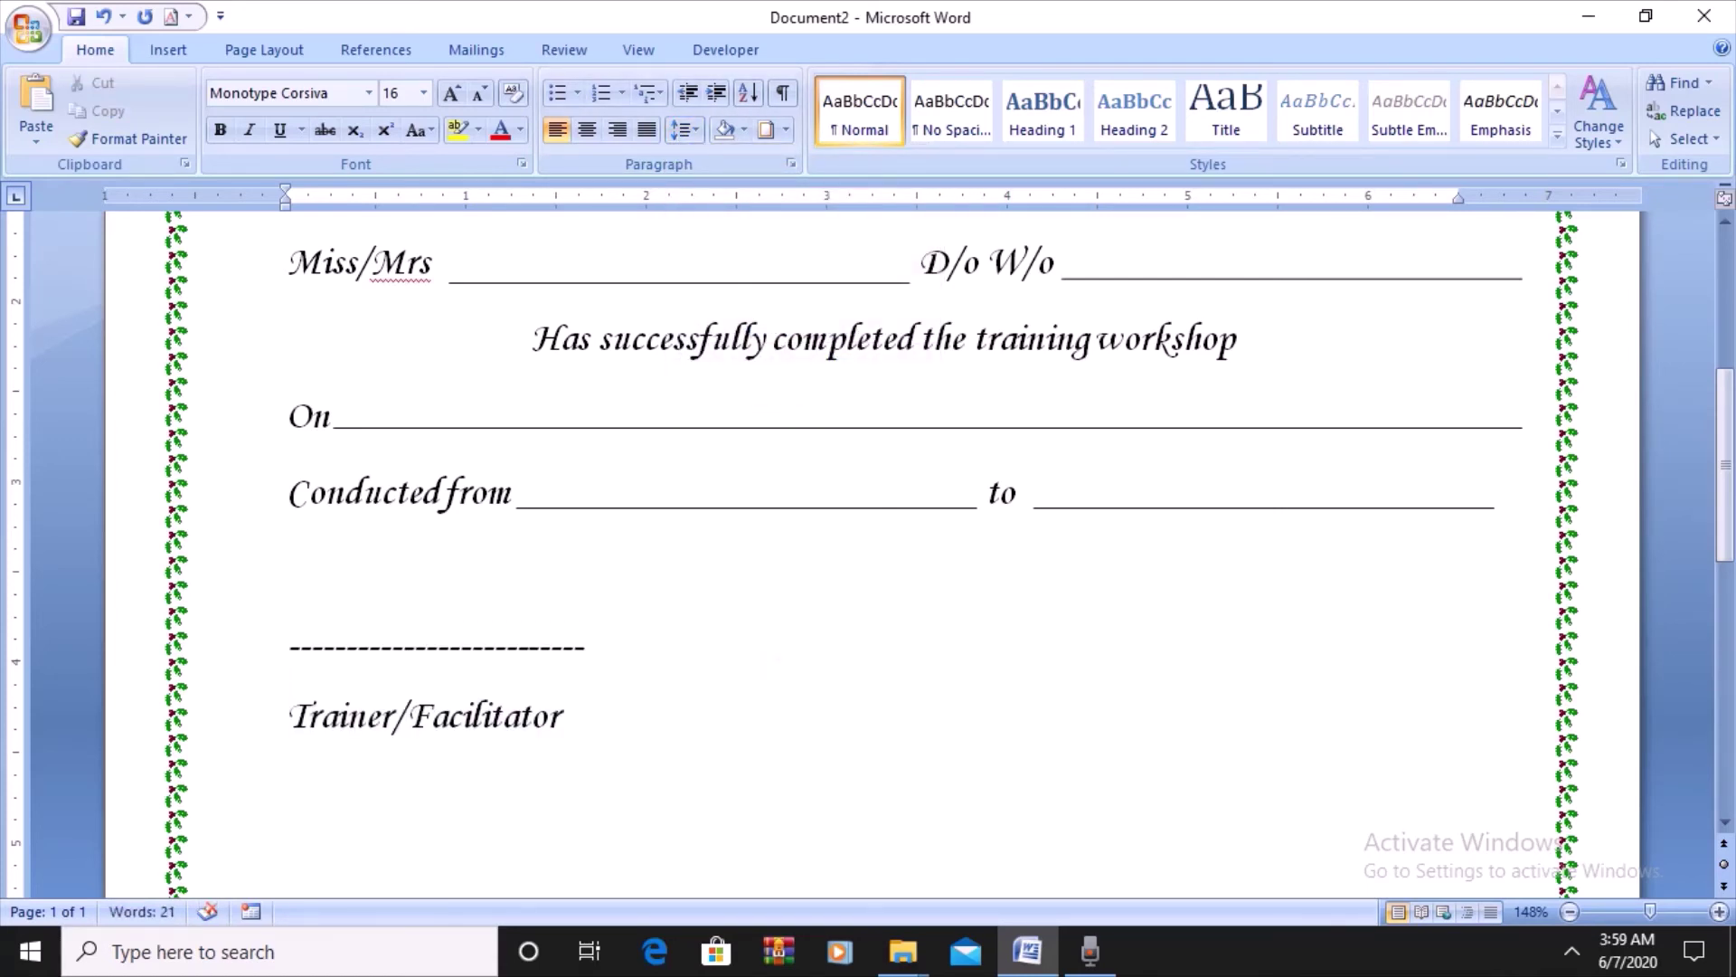
- Add a second dashed signature line at the right, trimming the extra dashes
{"action": "key", "text": "Tab"}
{"action": "type", "text": "--------------------------"}
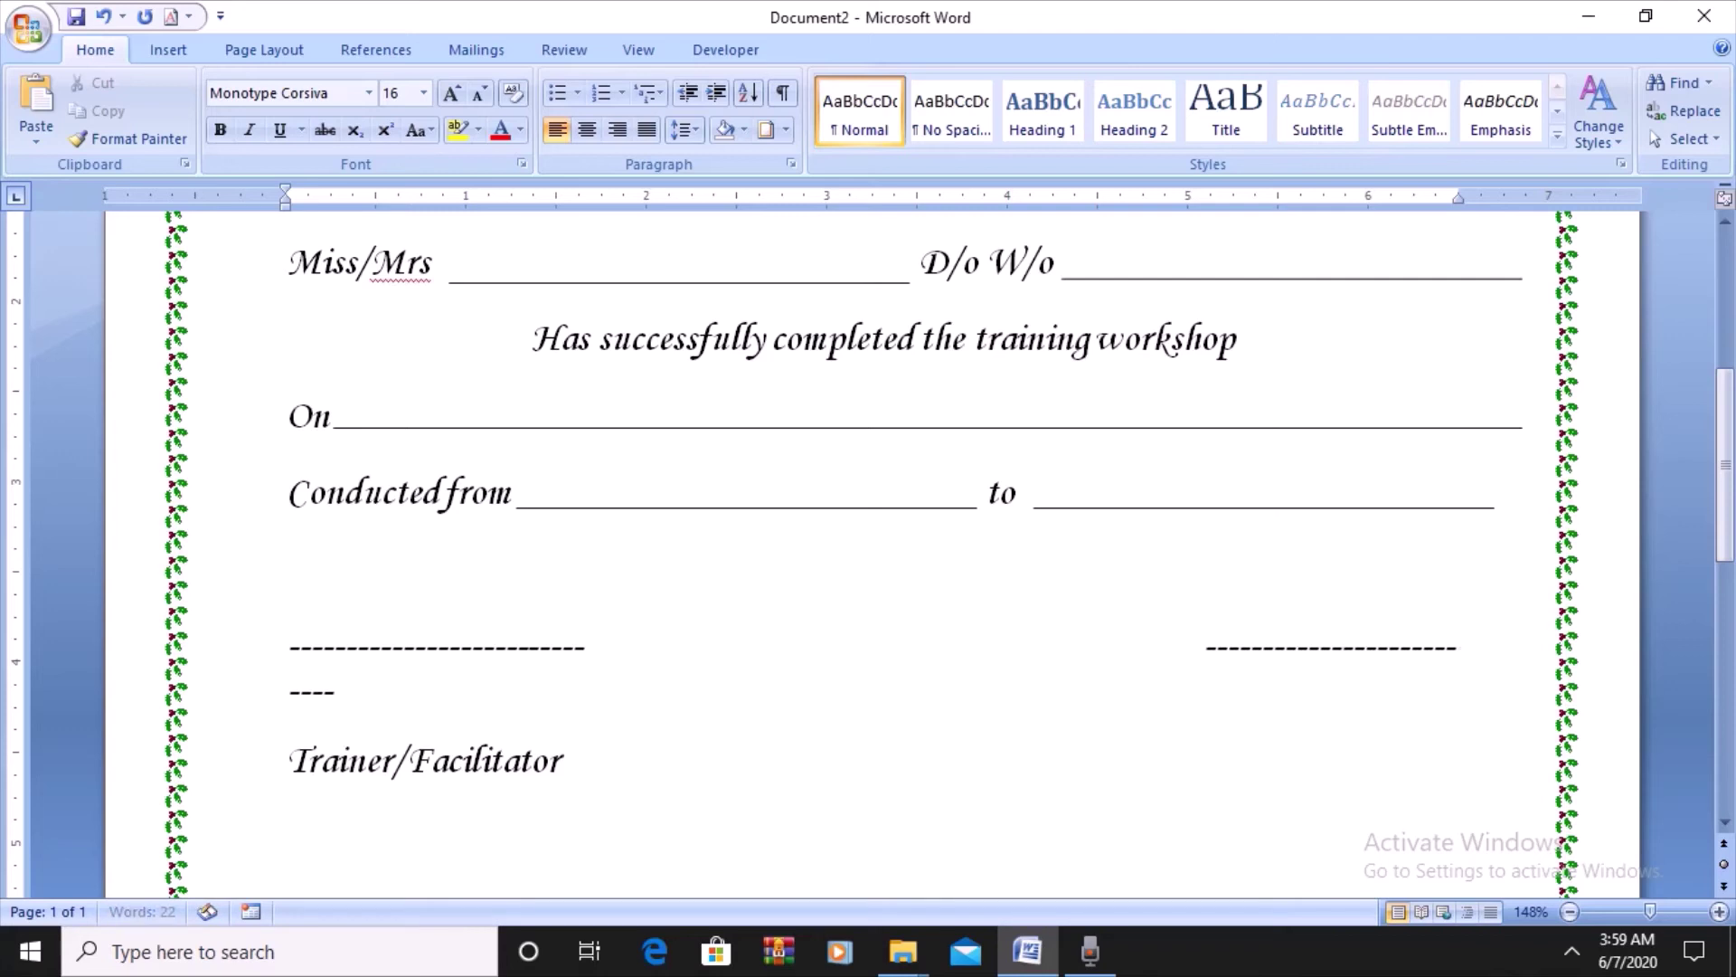
{"action": "type", "text": "--"}
{"action": "key", "text": "BackSpace"}
{"action": "key", "text": "BackSpace"}
{"action": "key", "text": "BackSpace"}
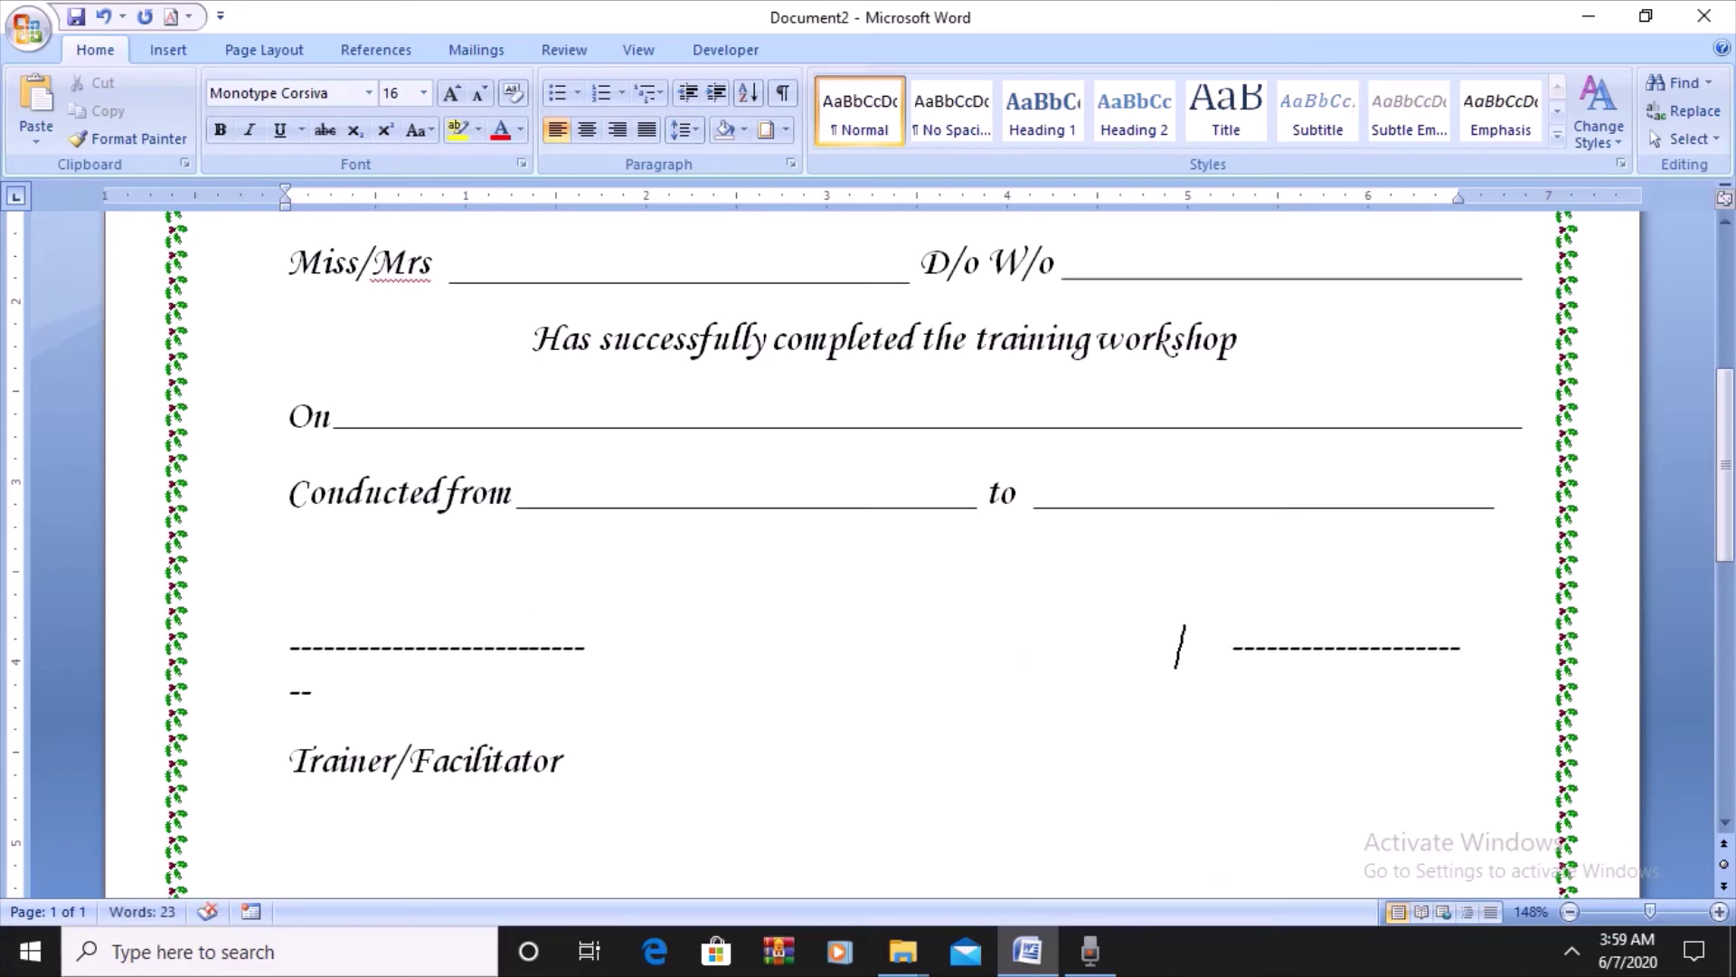
{"action": "type", "text": "-------"}
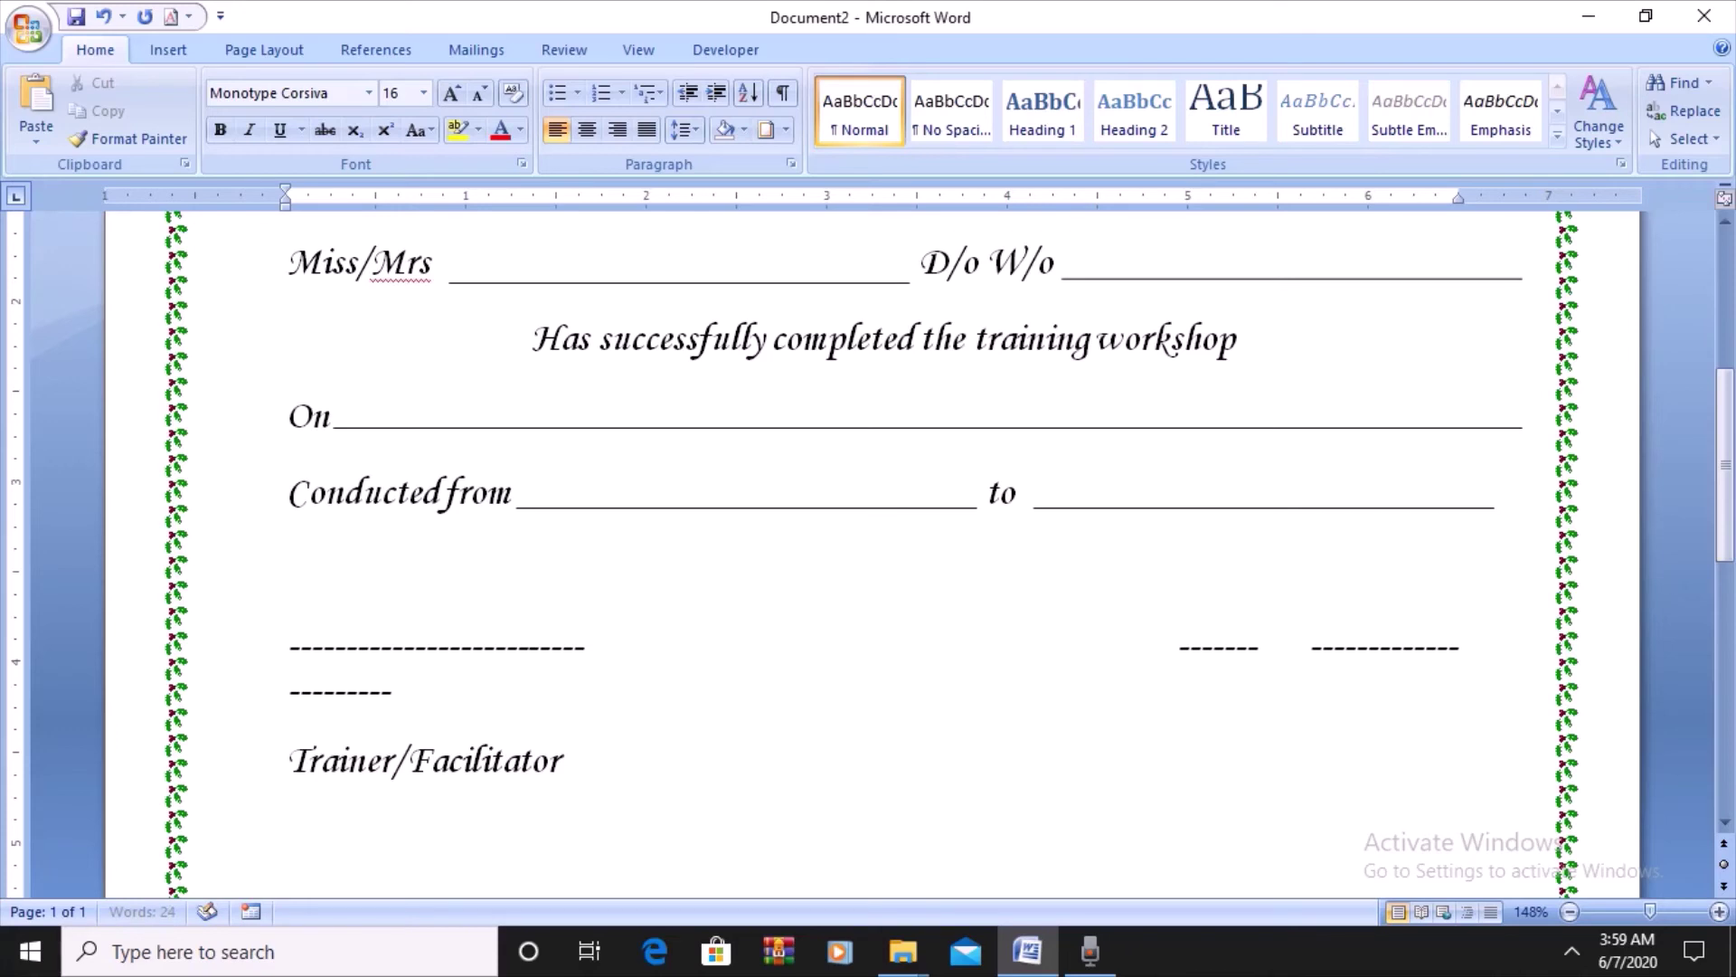
{"action": "type", "text": "--------"}
{"action": "key", "text": "BackSpace"}
{"action": "key", "text": "BackSpace"}
{"action": "key", "text": "BackSpace"}
{"action": "key", "text": "BackSpace"}
{"action": "key", "text": "BackSpace"}
{"action": "key", "text": "BackSpace"}
{"action": "key", "text": "BackSpace"}
{"action": "key", "text": "BackSpace"}
{"action": "key", "text": "BackSpace"}
{"action": "key", "text": "BackSpace"}
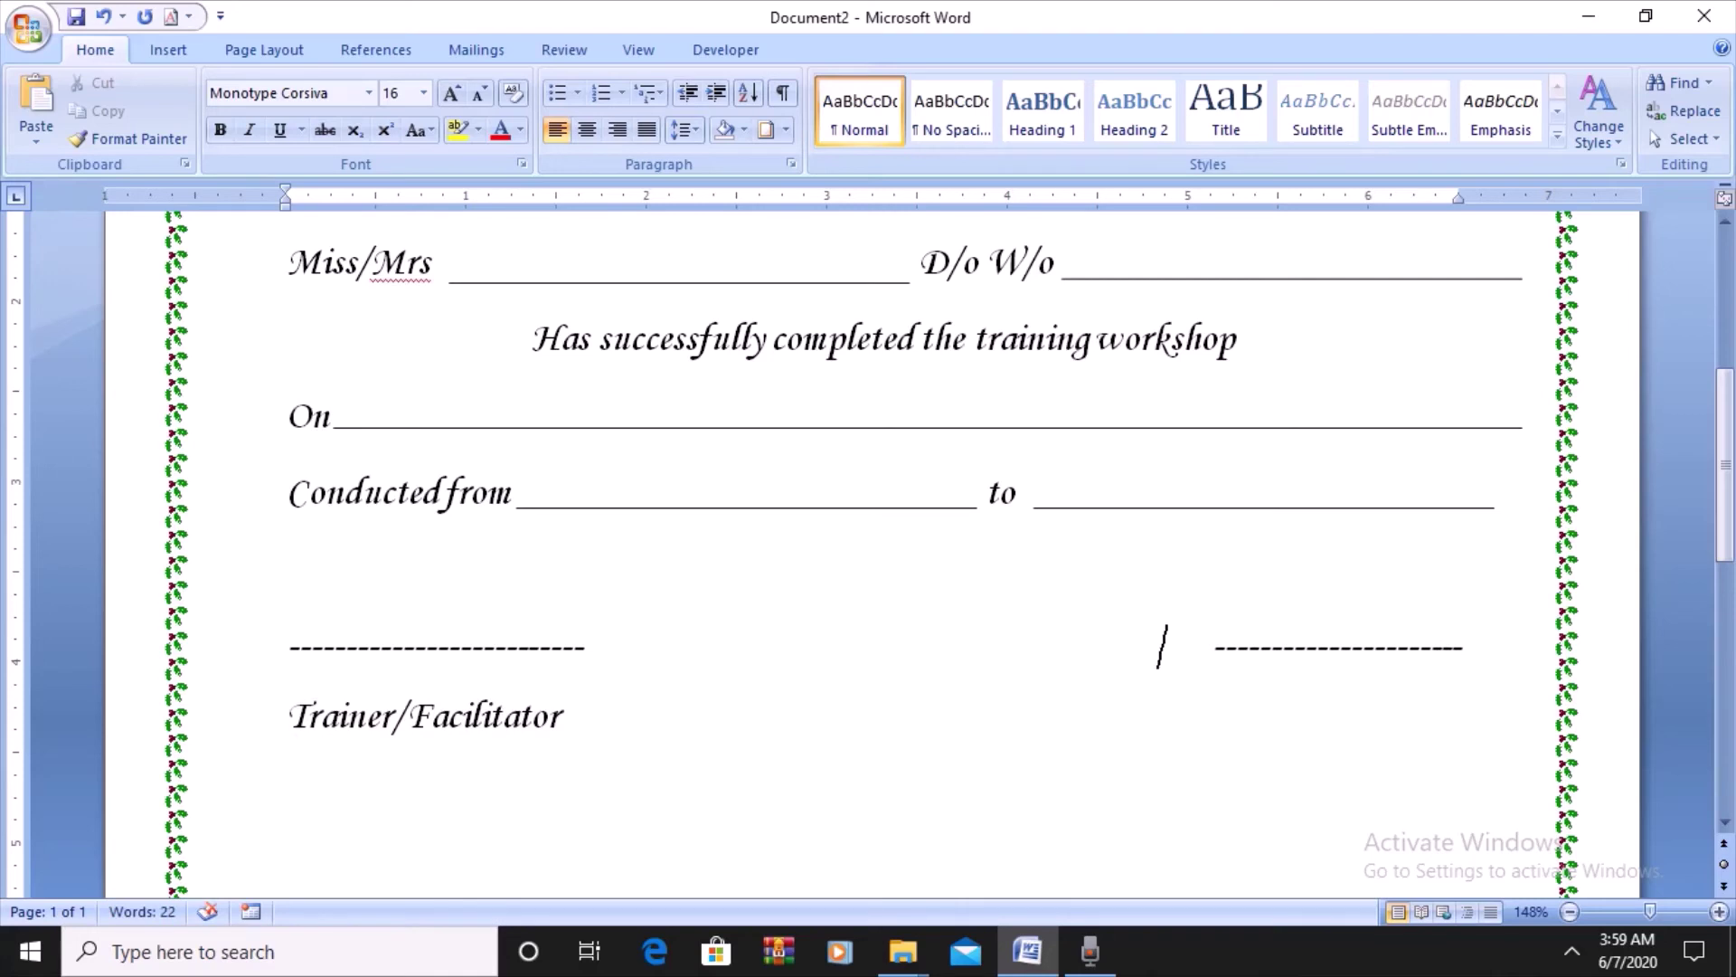
- Type 'Project Director' beneath the right dashed line
{"action": "left_click", "coordinate": [1462, 647]}
{"action": "type", "text": "Pro"}
{"action": "type", "text": "ject "}
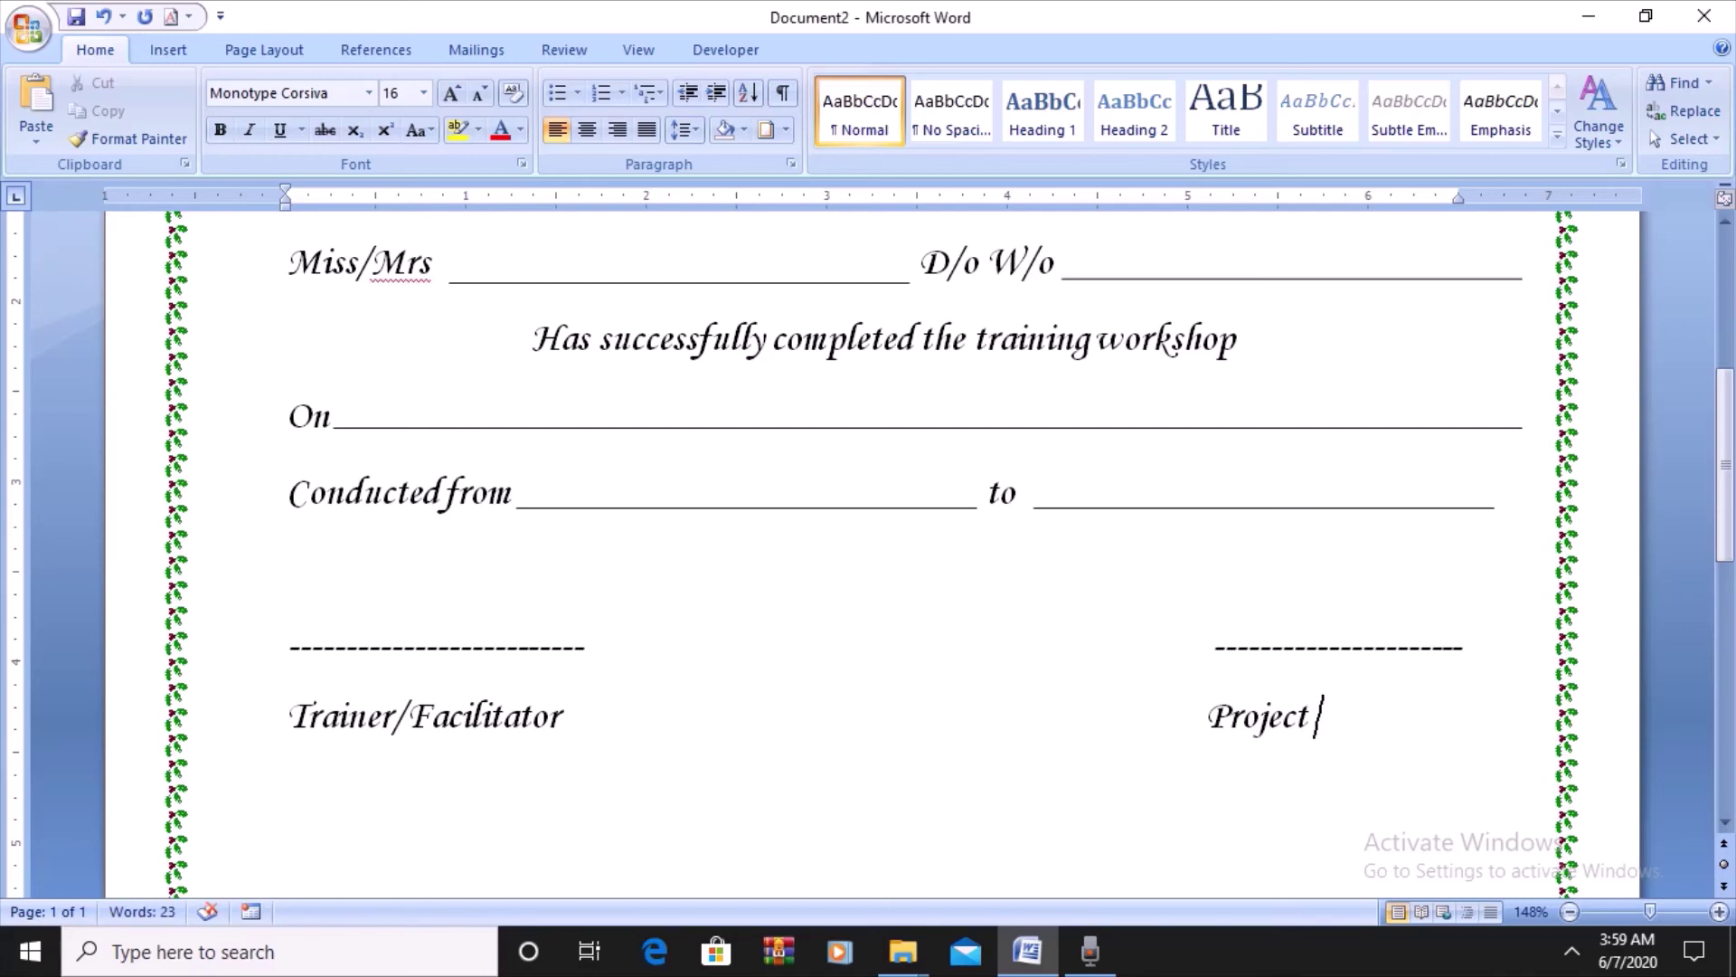
{"action": "type", "text": "D"}
{"action": "type", "text": "i"}
{"action": "type", "text": "recto"}
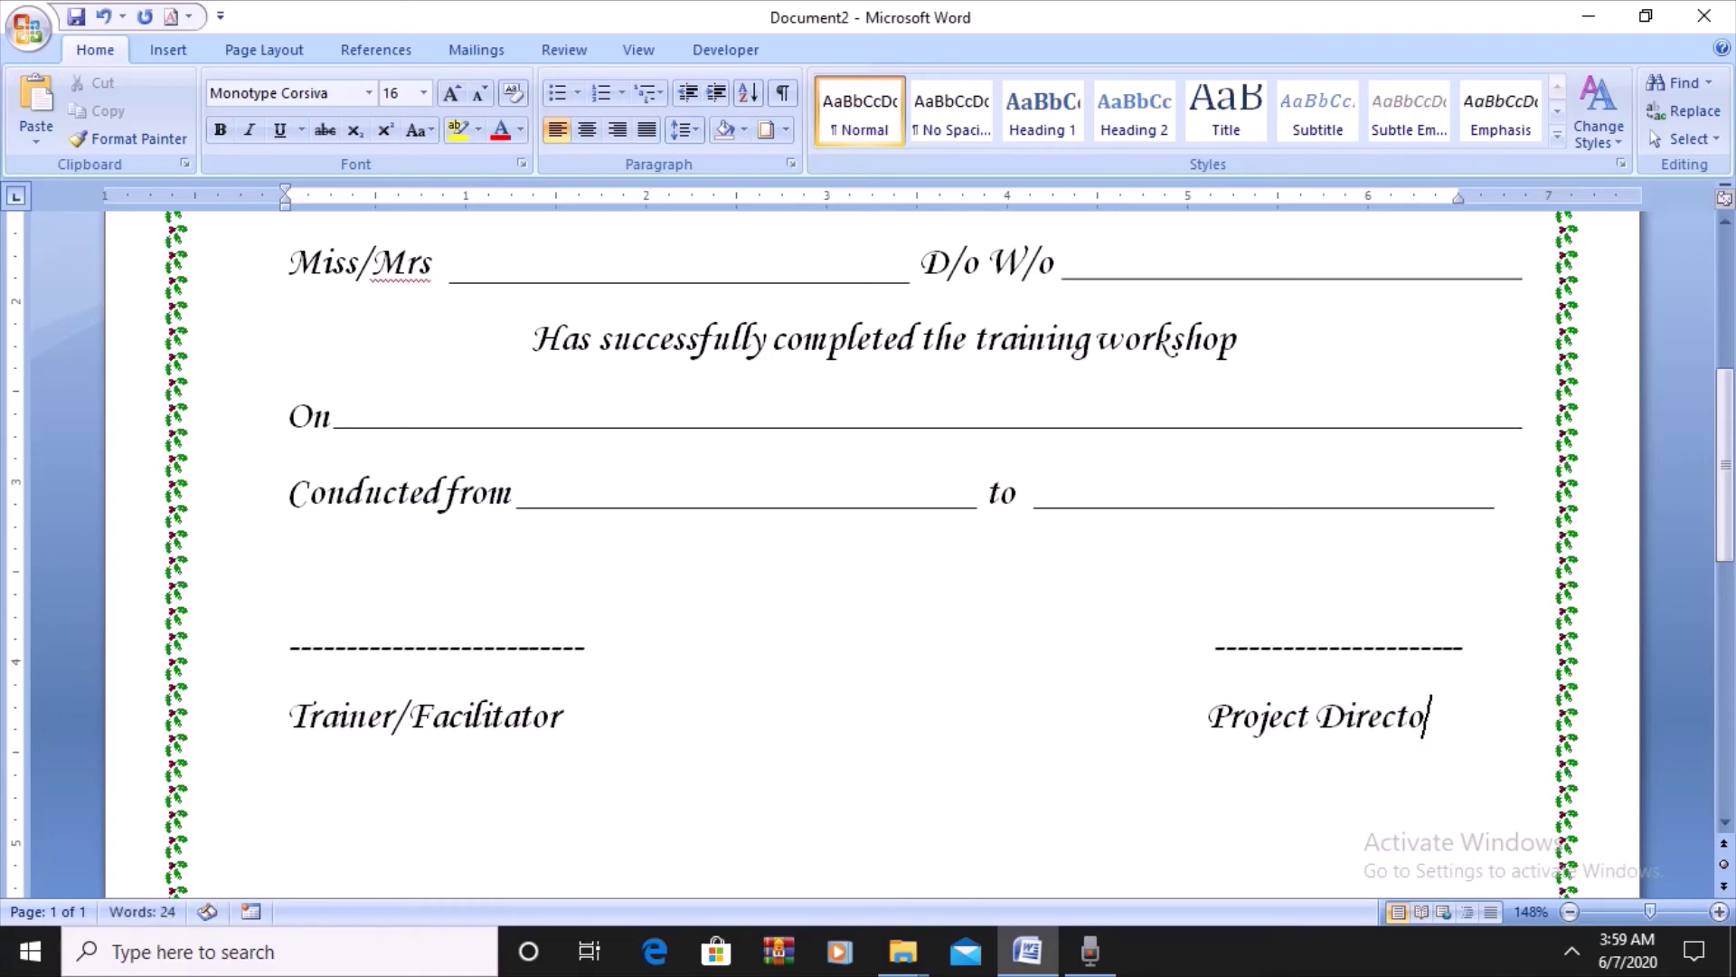
{"action": "type", "text": "r"}
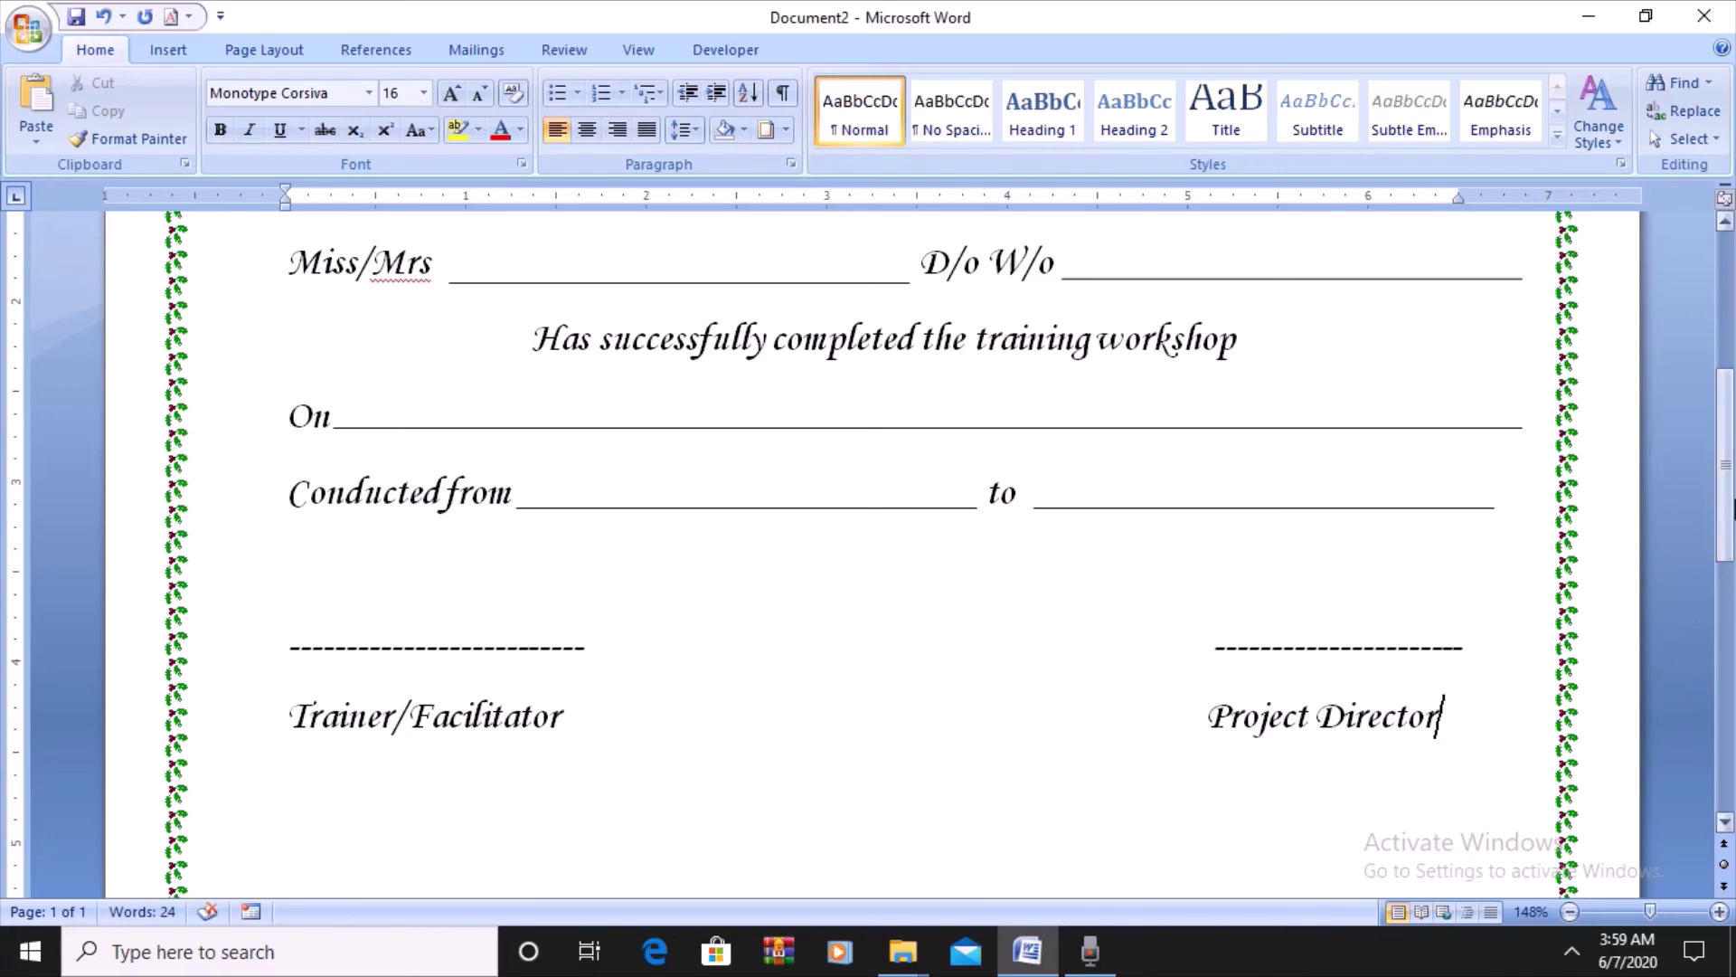
{"action": "scroll", "coordinate": [1729, 538], "scroll_direction": "down", "scroll_amount": 2}
{"action": "scroll", "coordinate": [1733, 538], "scroll_direction": "up", "scroll_amount": 1}
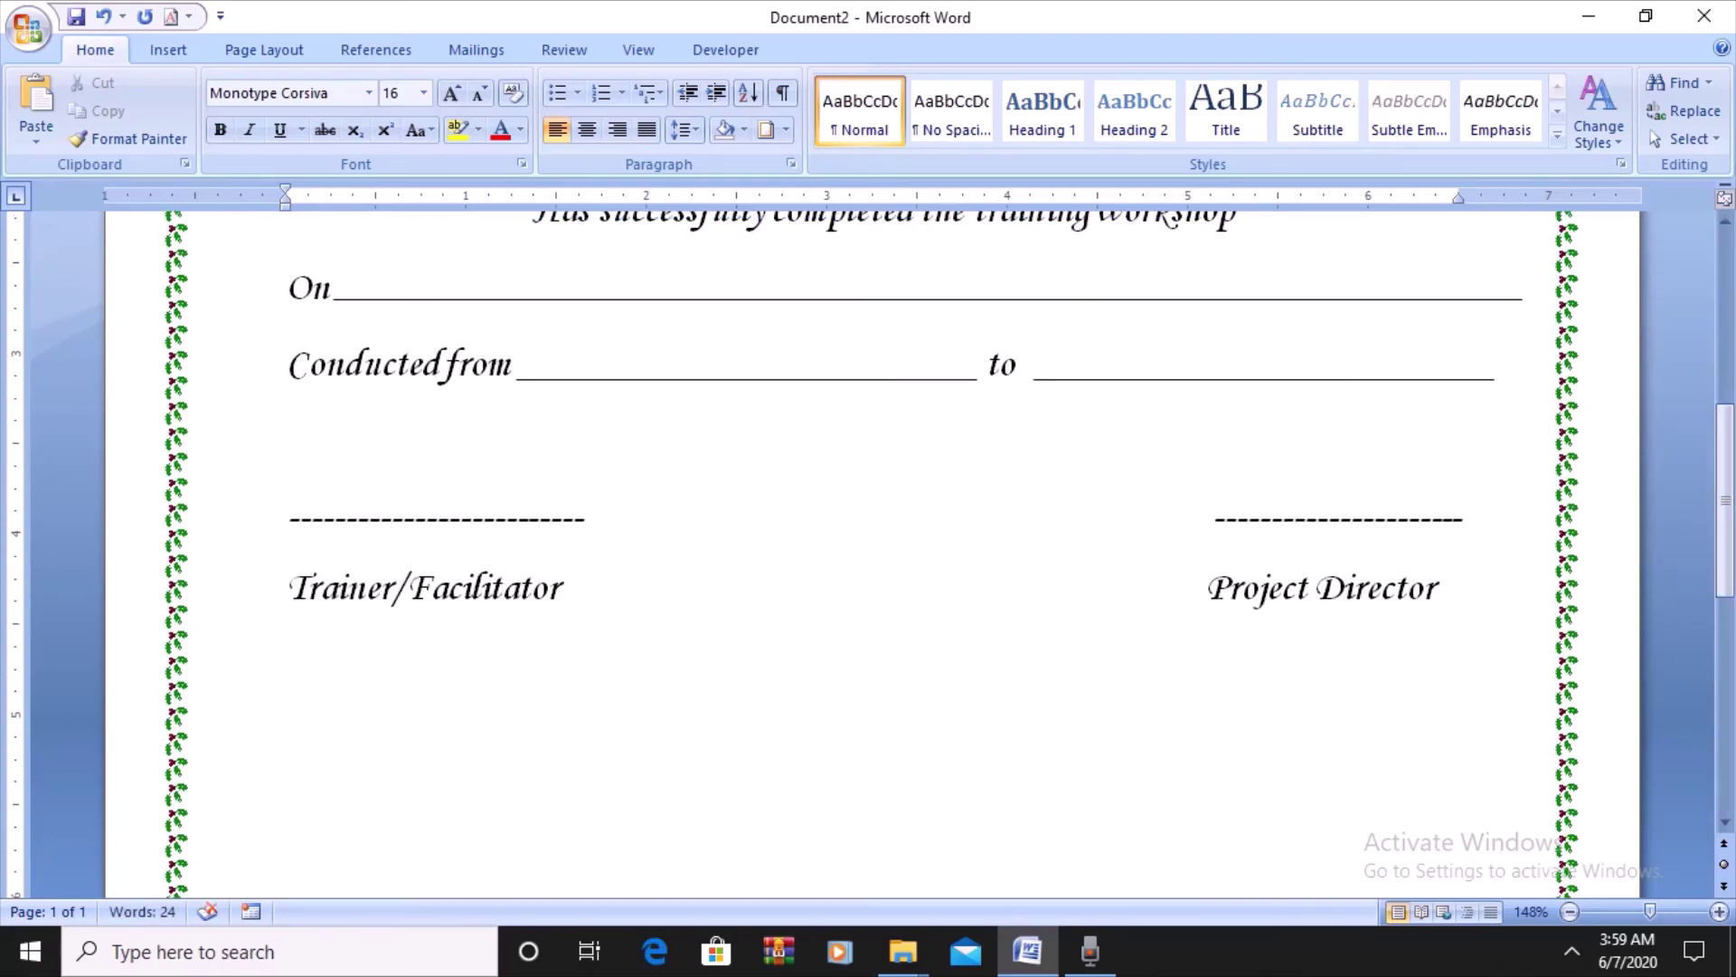
- Remove the stray dash and lengthen the Project Director signature line with extra dashes
{"action": "type", "text": "-"}
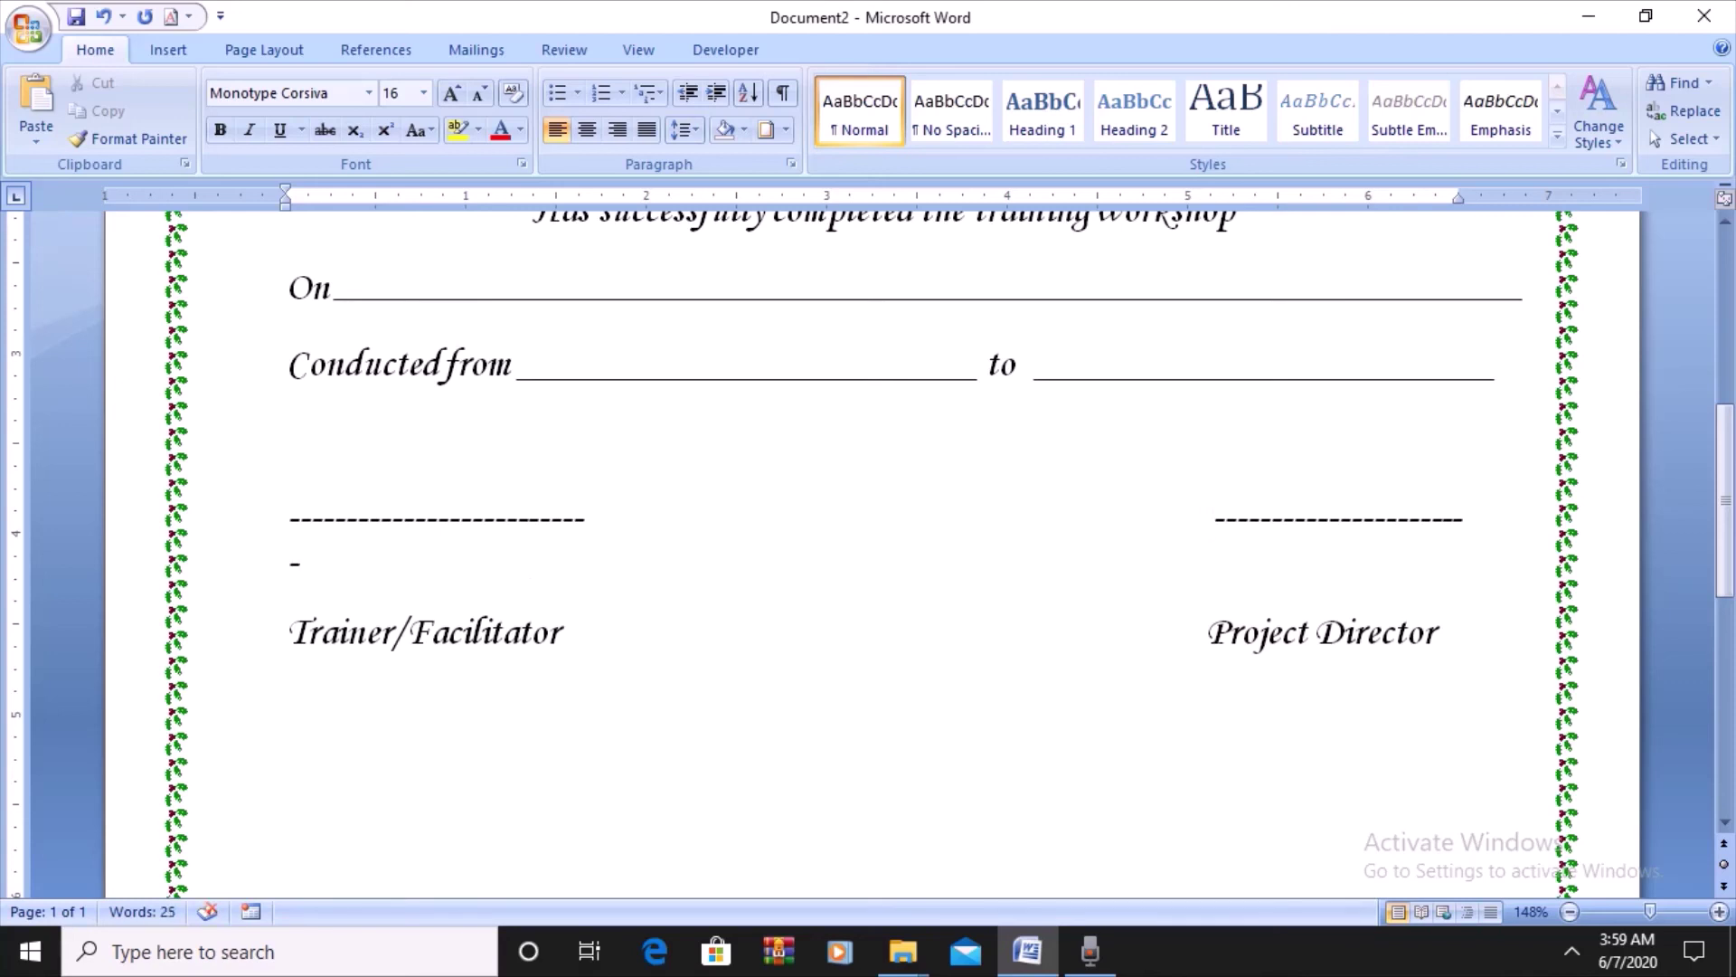
{"action": "key", "text": "BackSpace"}
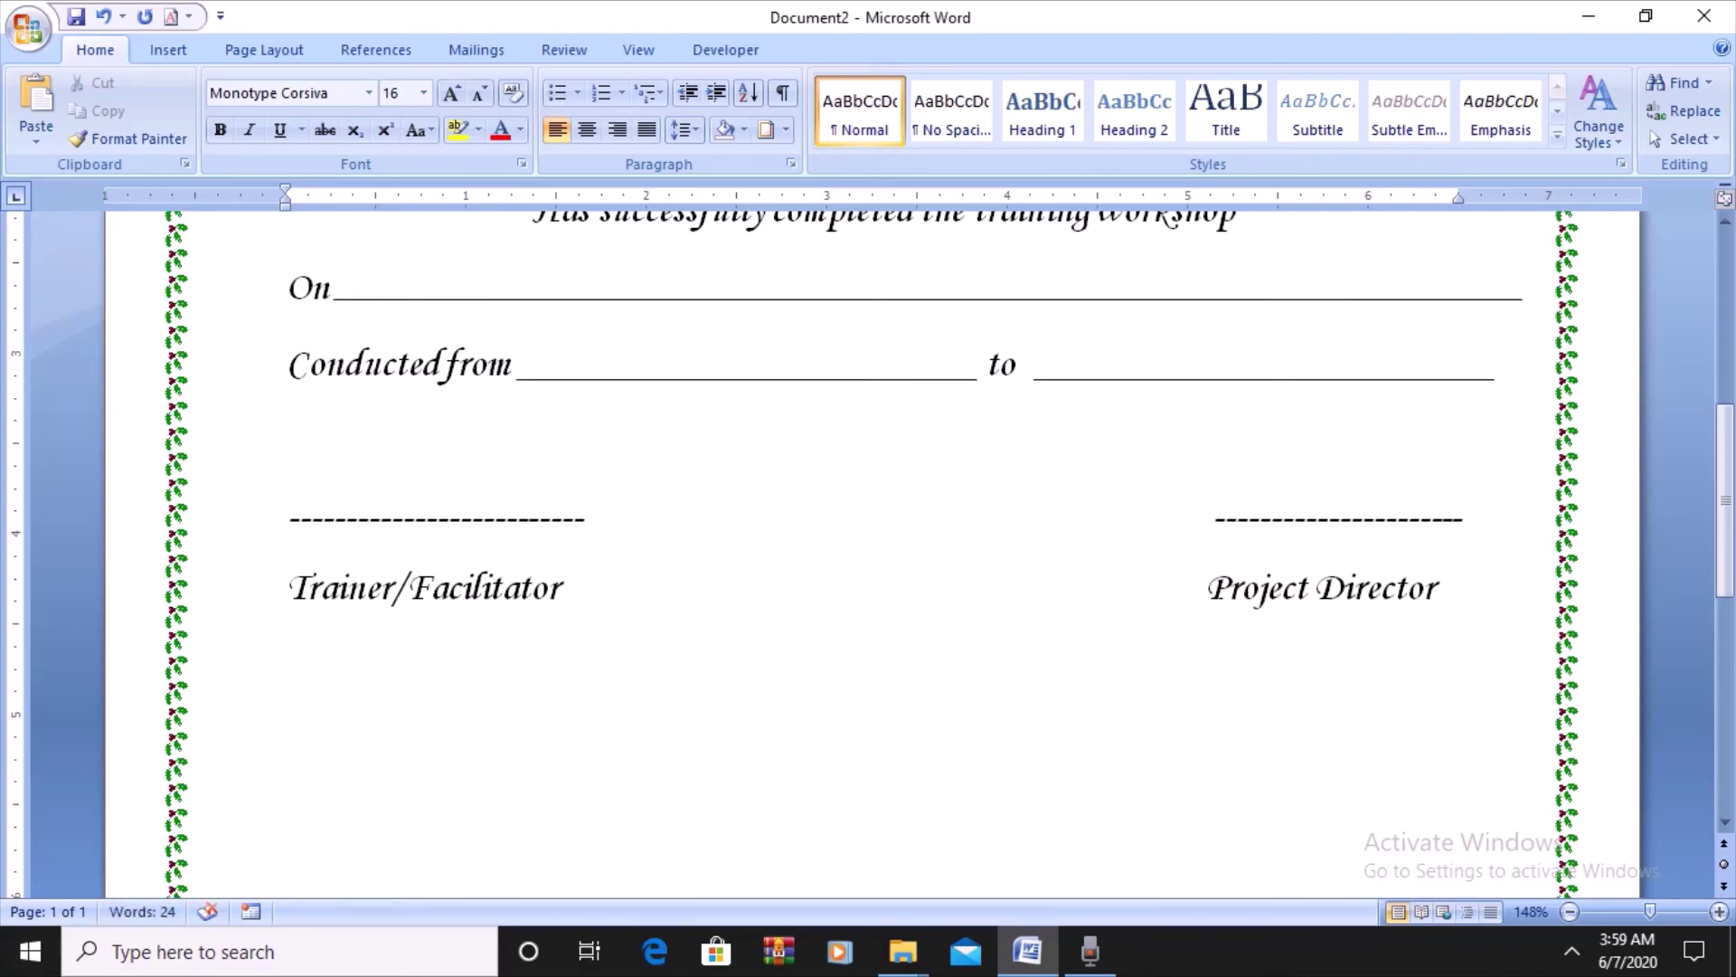
{"action": "key", "text": "BackSpace"}
{"action": "key", "text": "BackSpace"}
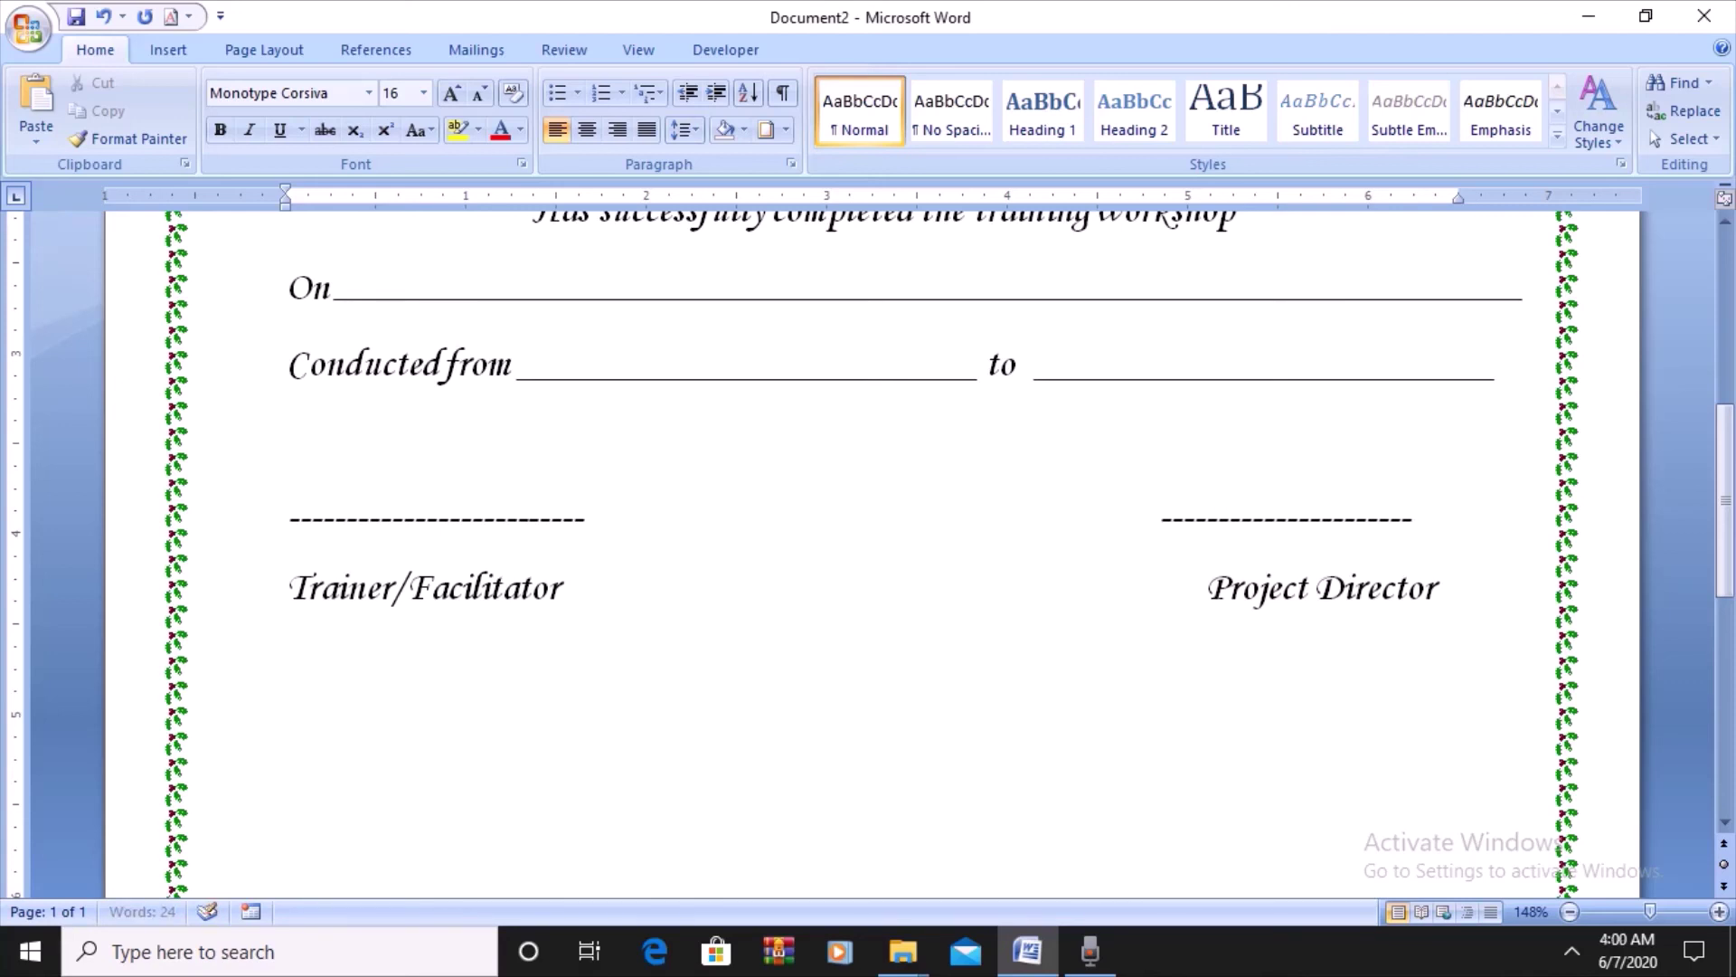
{"action": "key", "text": "BackSpace"}
{"action": "left_click", "coordinate": [1398, 518]}
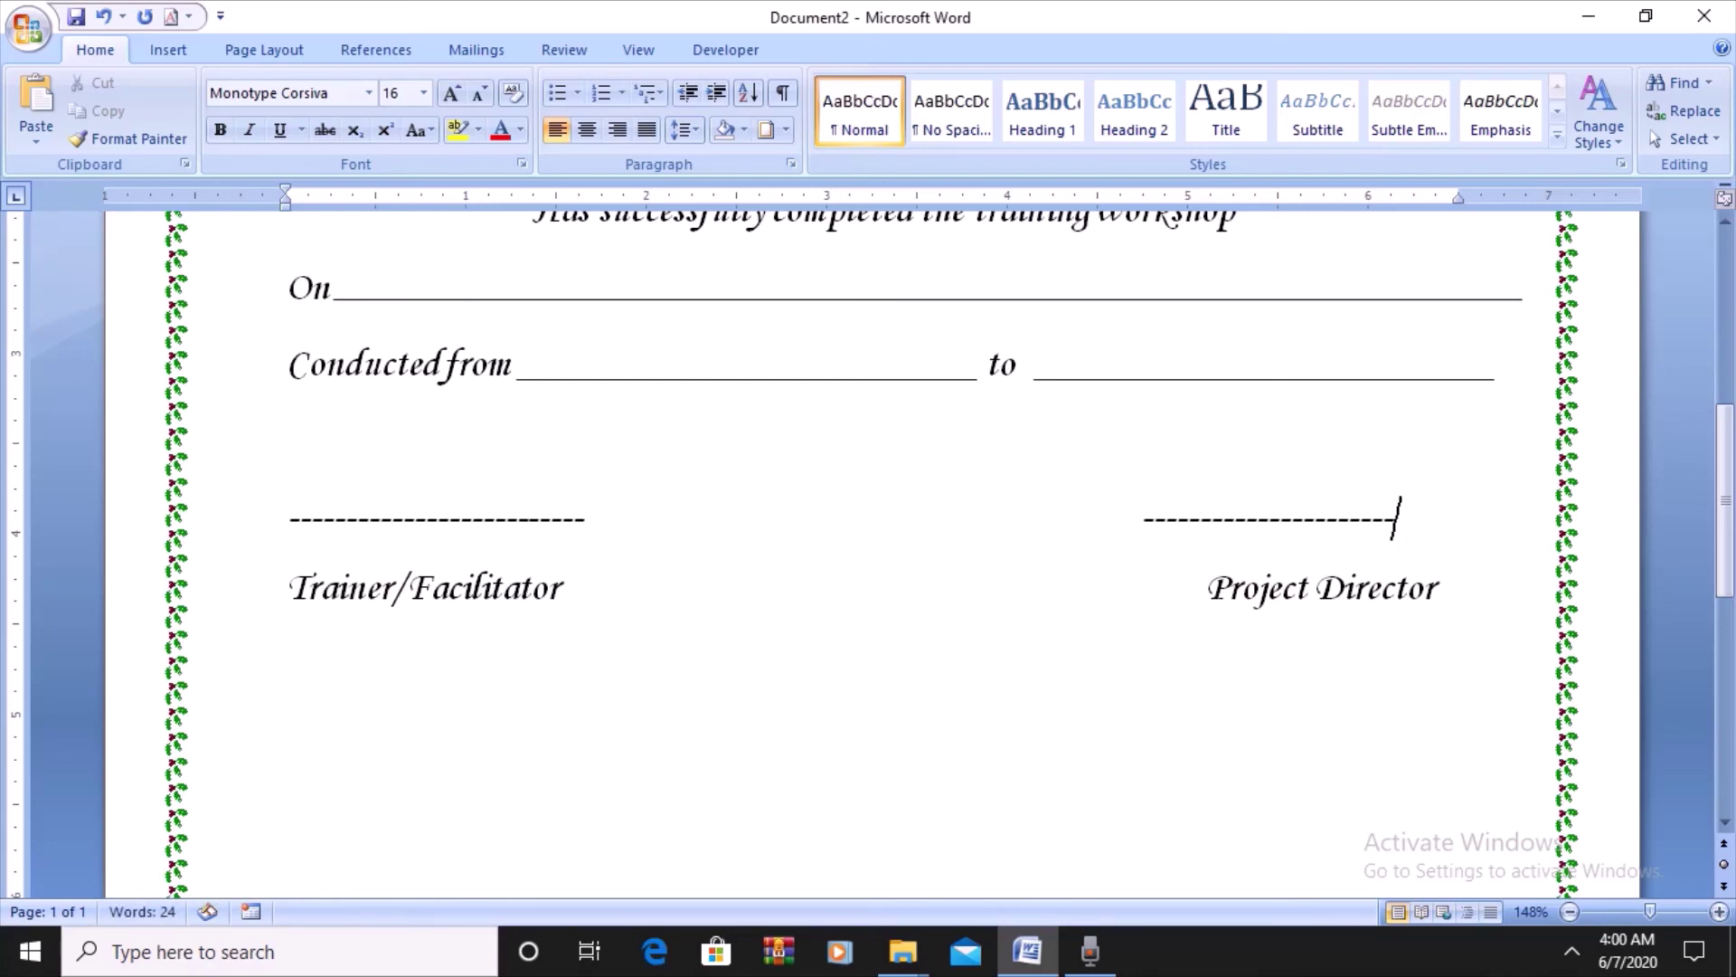
{"action": "type", "text": "---"}
{"action": "type", "text": "-"}
{"action": "key", "text": "BackSpace"}
{"action": "key", "text": "BackSpace"}
{"action": "key", "text": "BackSpace"}
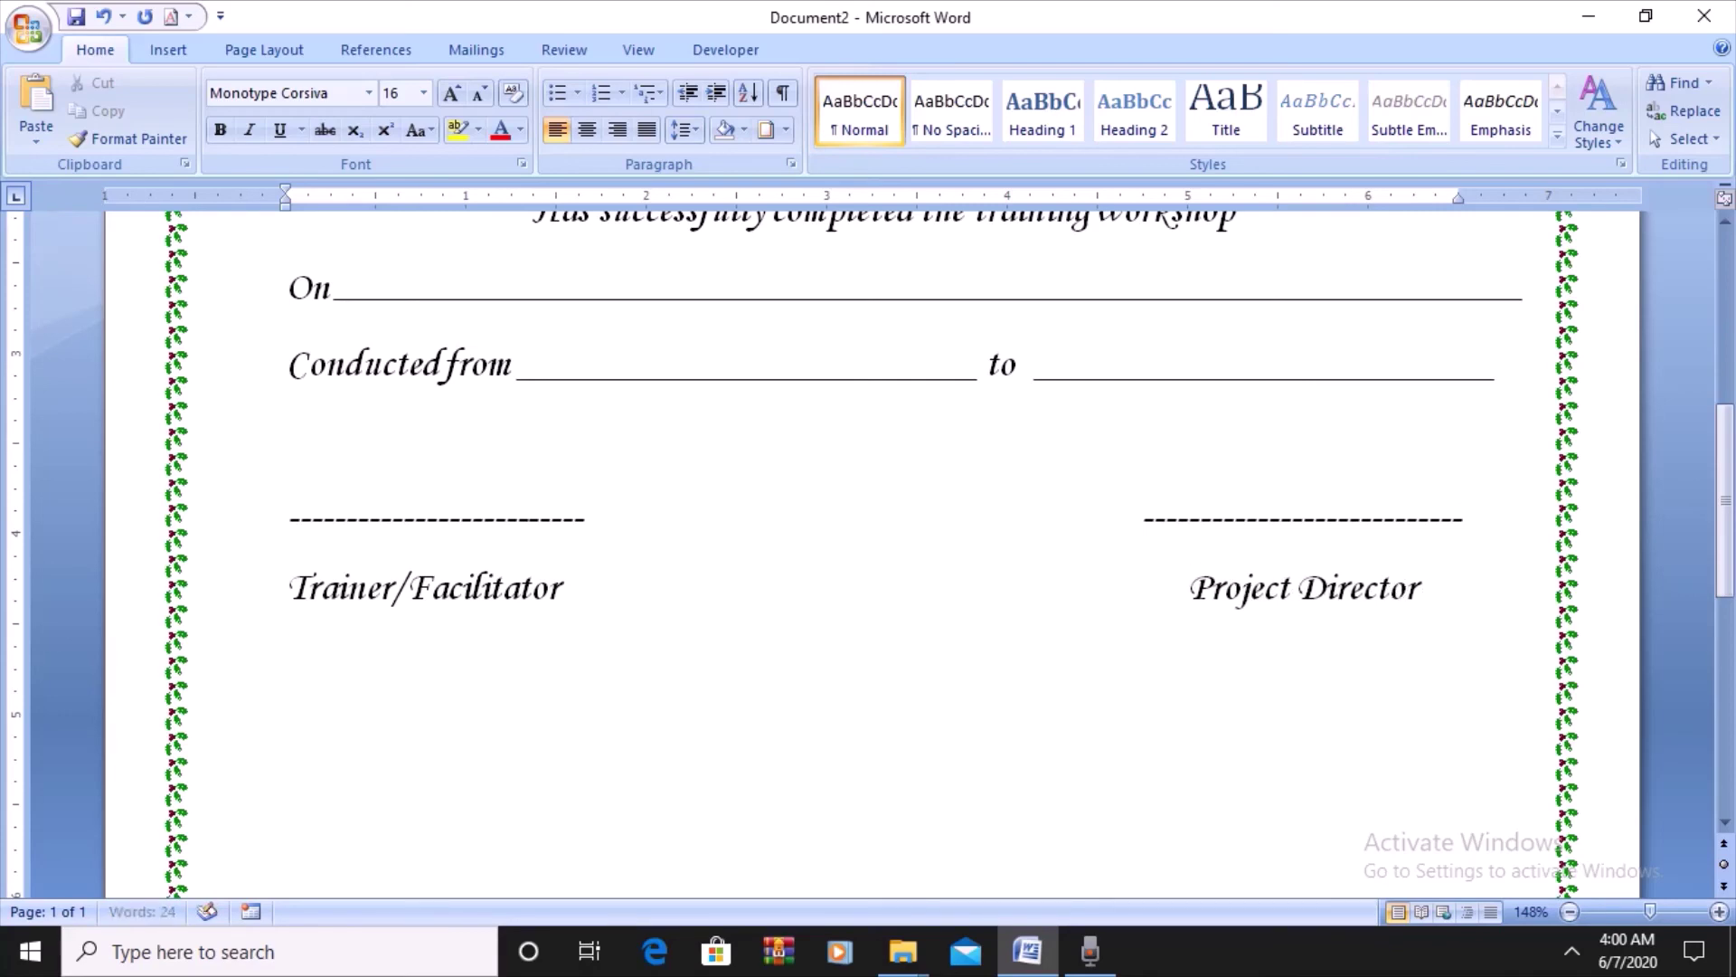
- Paste the multitalent logo picture above the Computer Course WordArt title
{"action": "scroll", "coordinate": [868, 551], "scroll_direction": "down", "scroll_amount": 4}
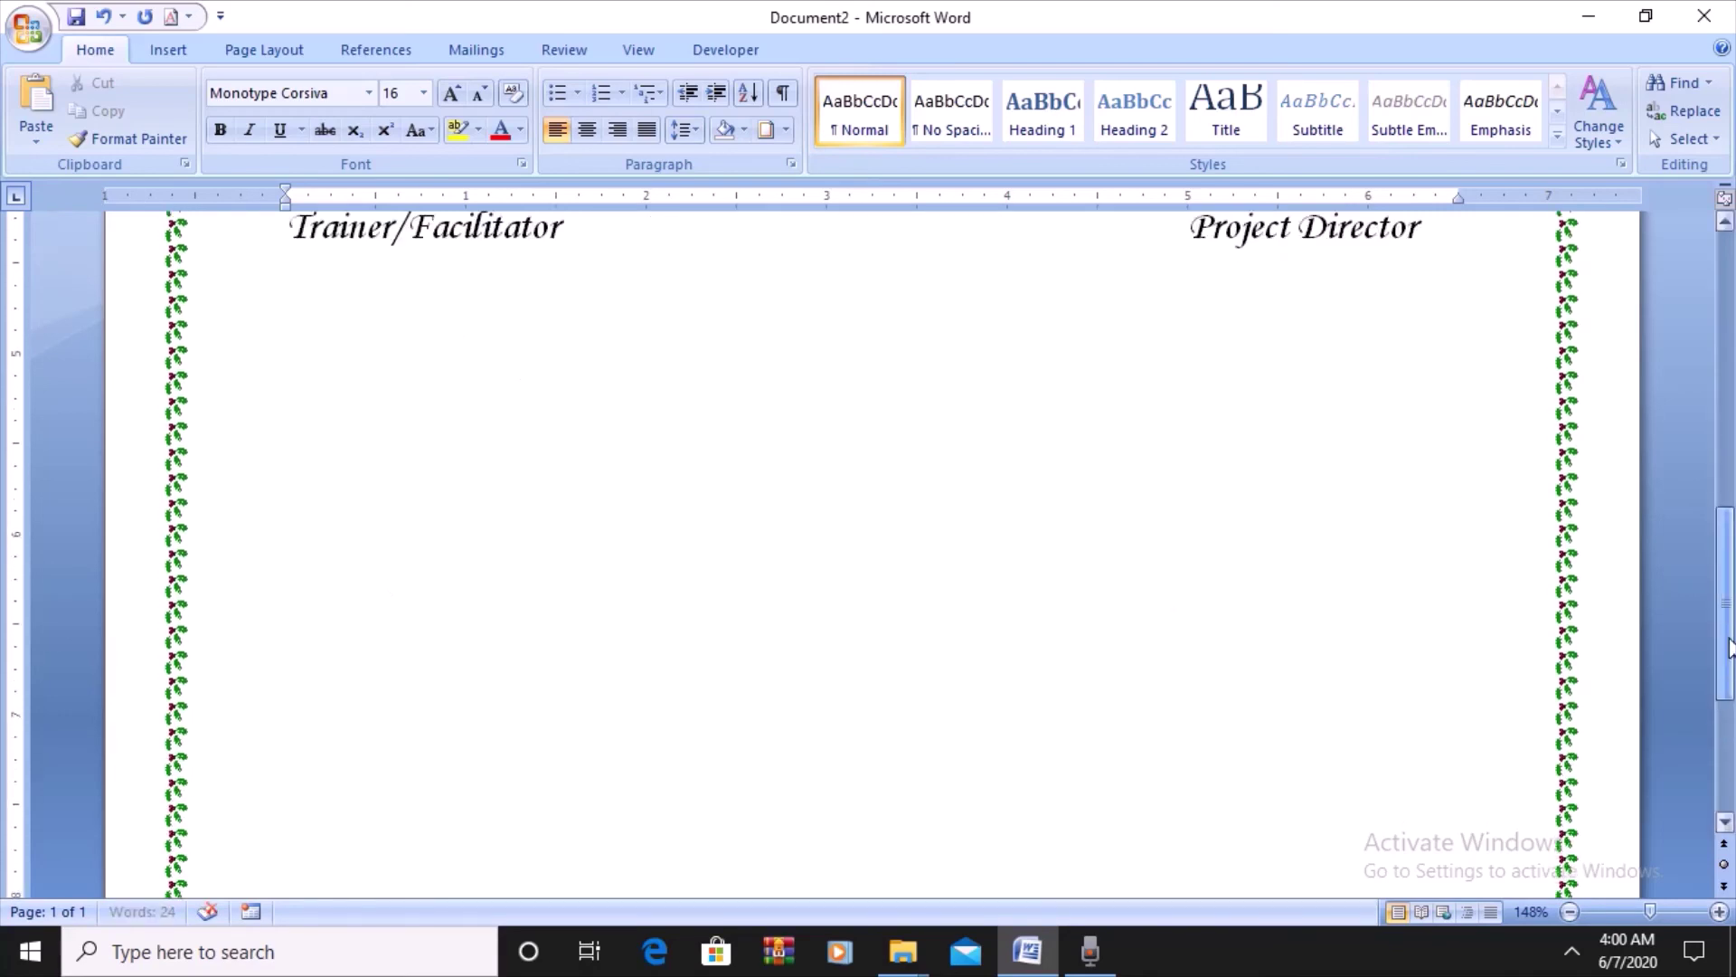
{"action": "scroll", "coordinate": [868, 552], "scroll_direction": "up", "scroll_amount": 7}
{"action": "scroll", "coordinate": [869, 552], "scroll_direction": "up", "scroll_amount": 4}
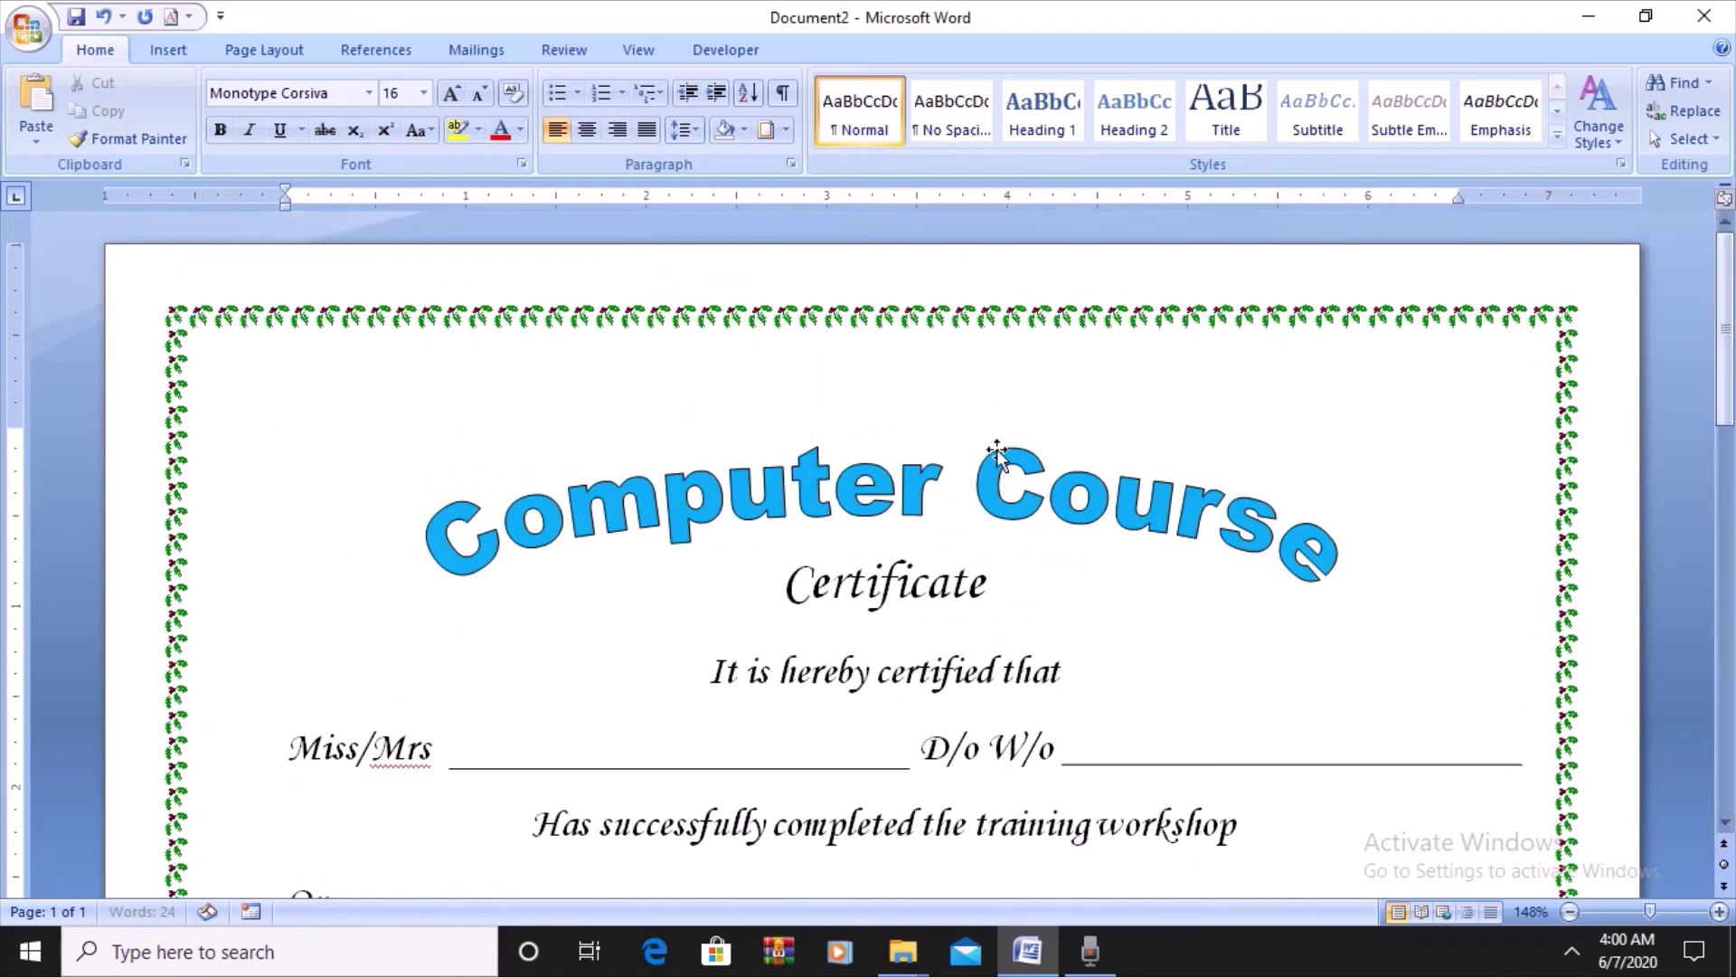
{"action": "left_click", "coordinate": [981, 498]}
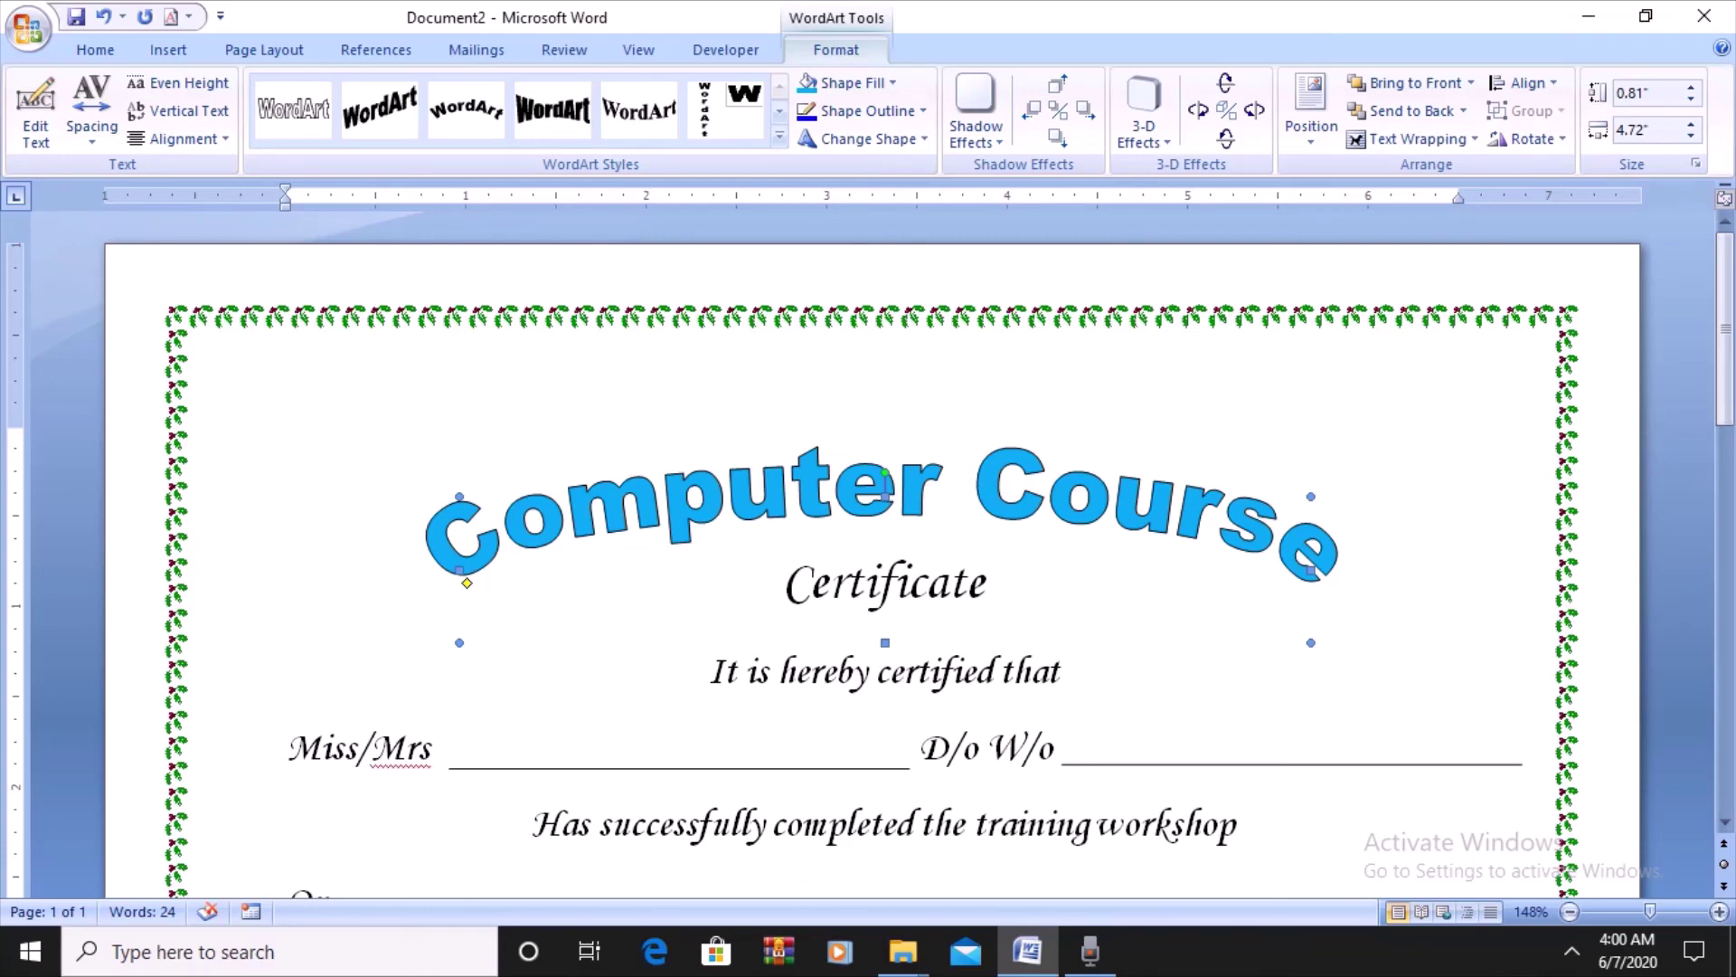
{"action": "left_click", "coordinate": [361, 440]}
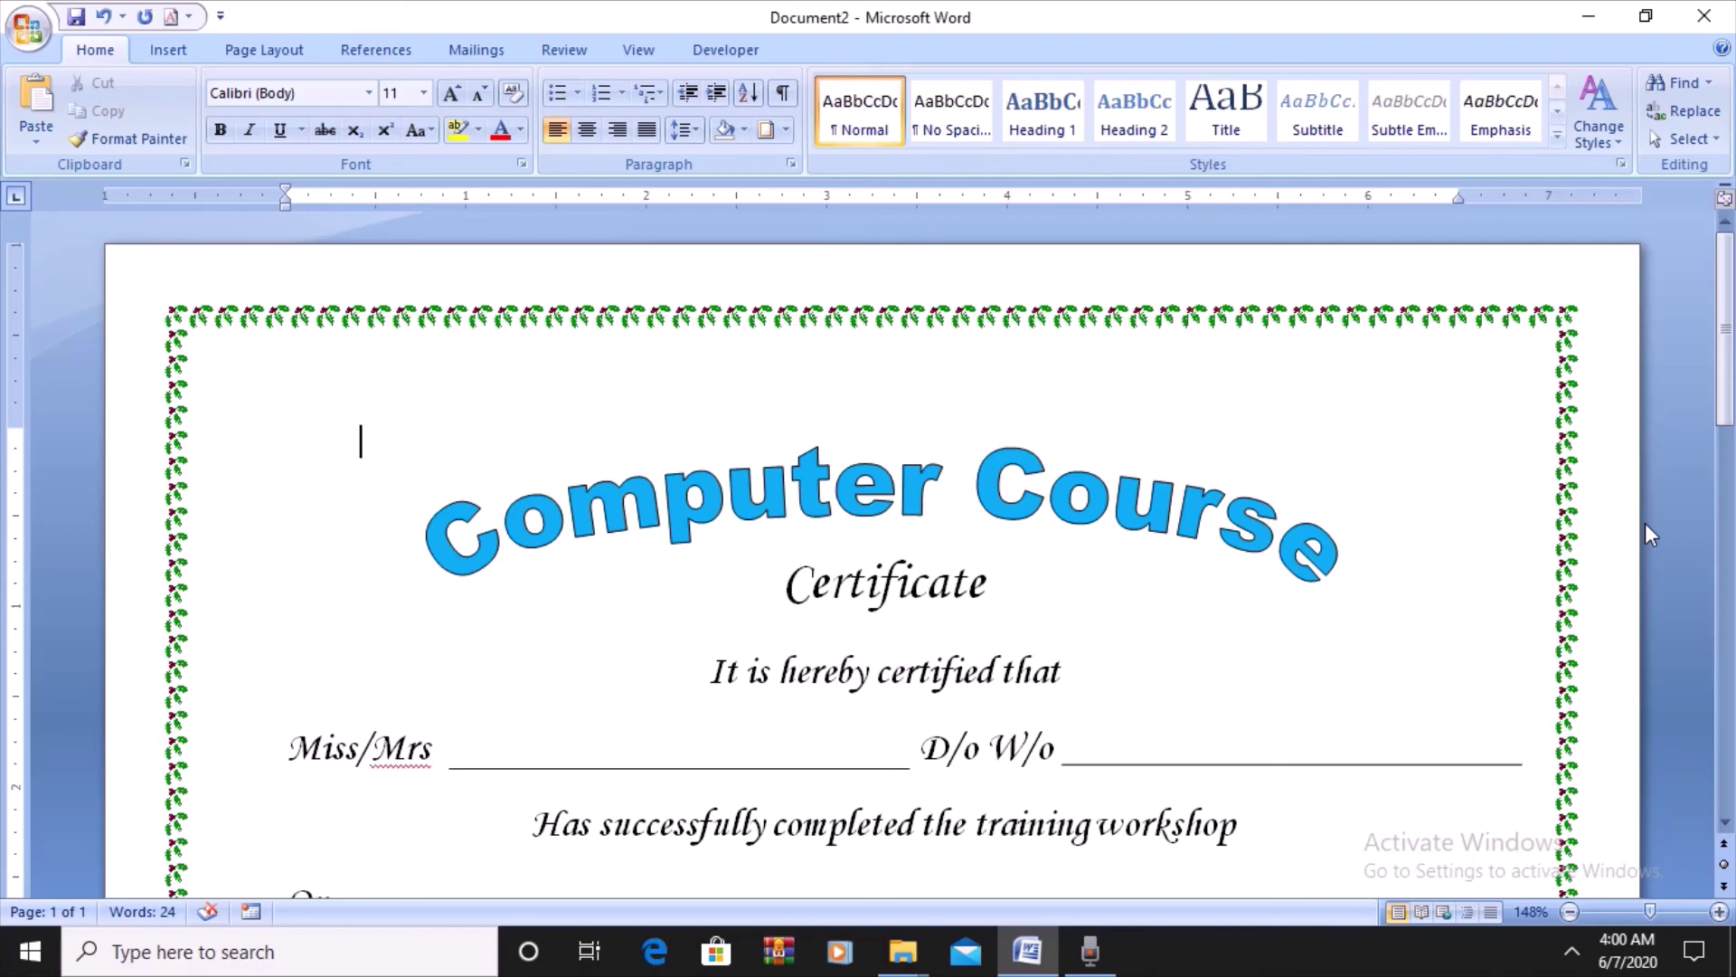
{"action": "key", "text": "ctrl+v"}
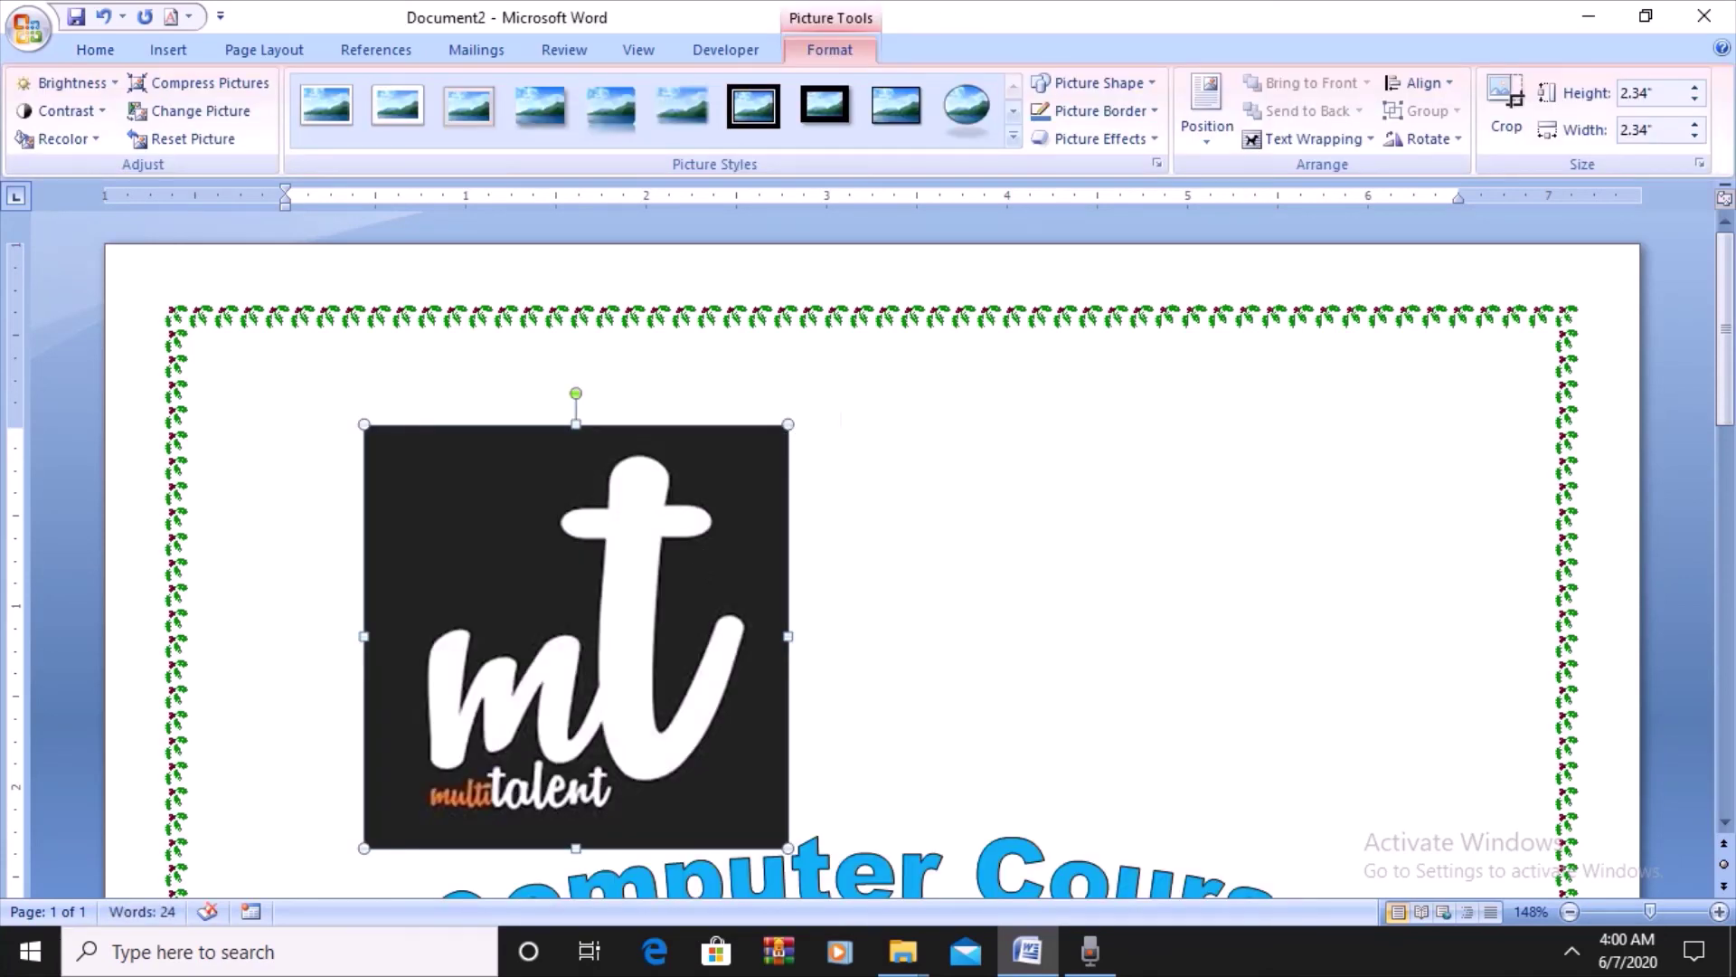
- Crop the logo into an oval shape and shrink it
{"action": "left_click", "coordinate": [1092, 84]}
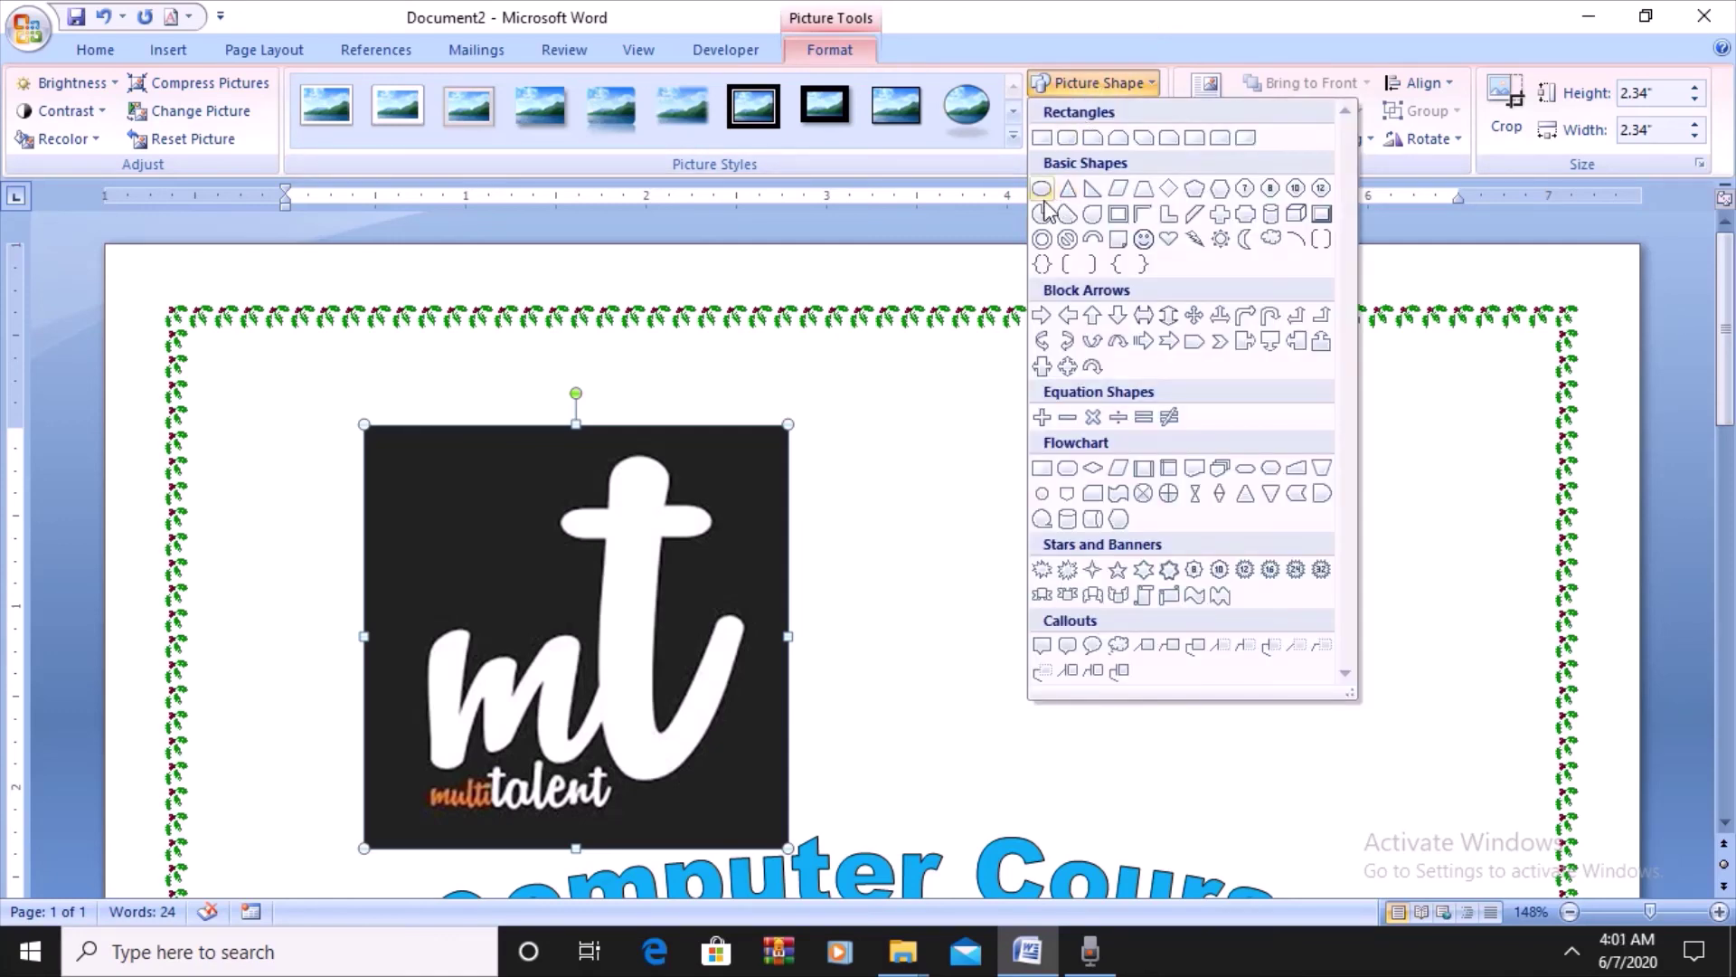
{"action": "left_click", "coordinate": [1042, 493]}
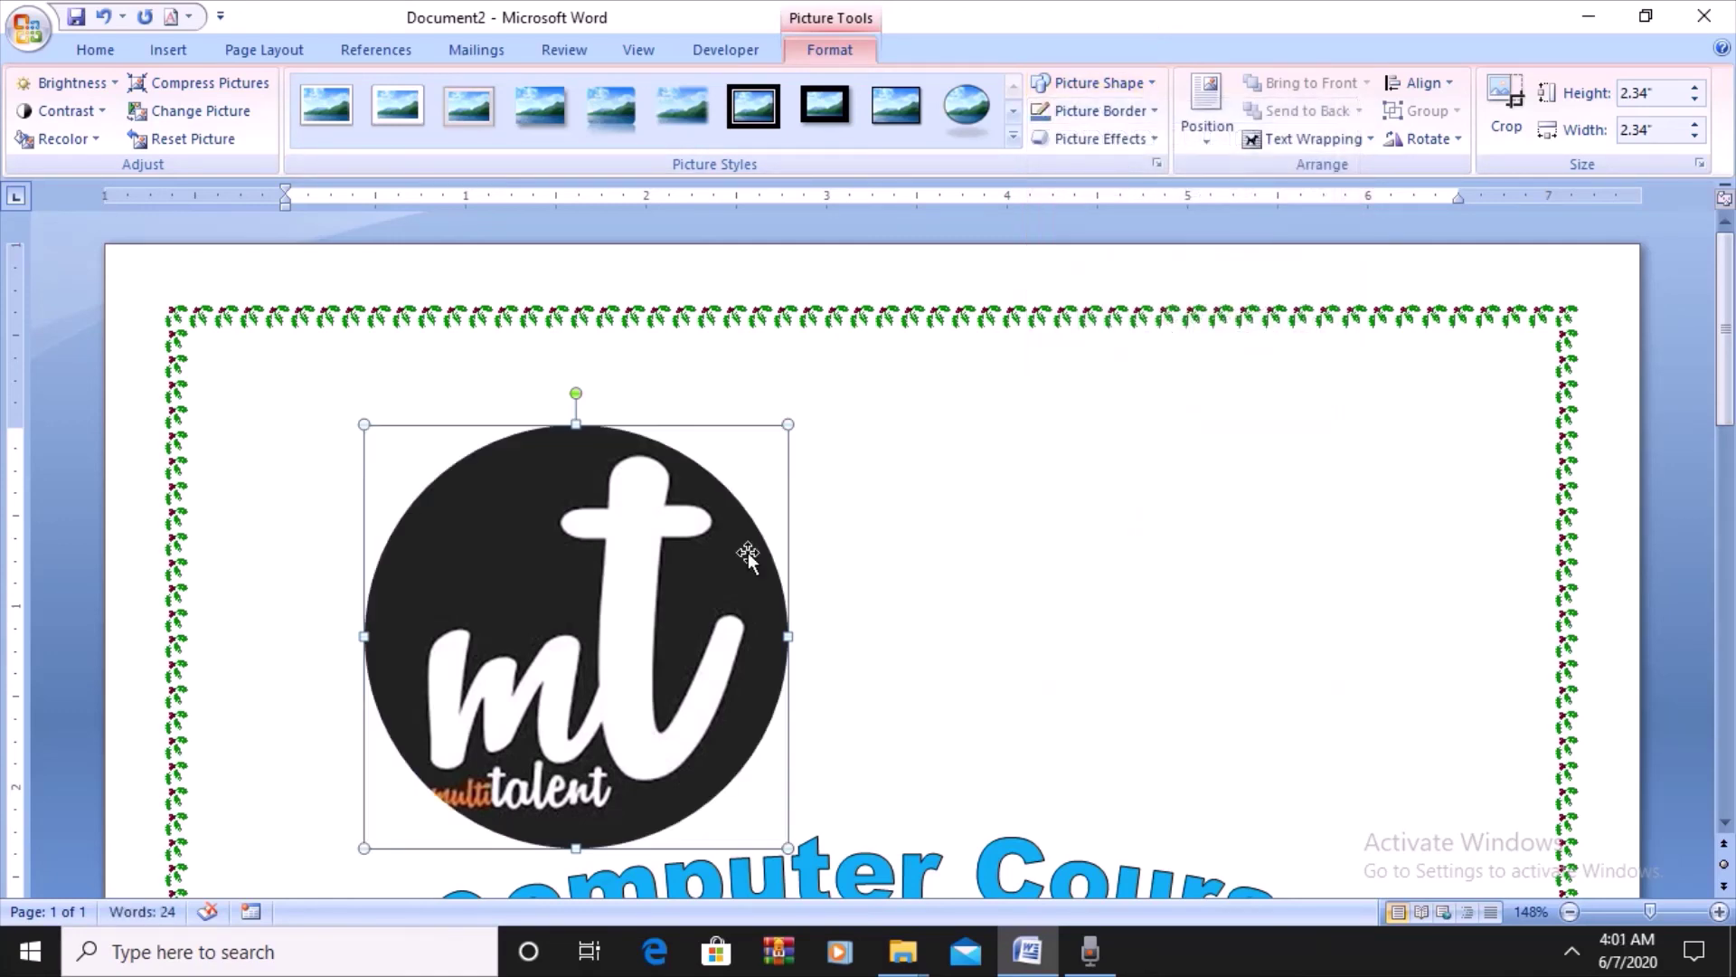
{"action": "left_click_drag", "start_coordinate": [787, 424], "coordinate": [507, 705]}
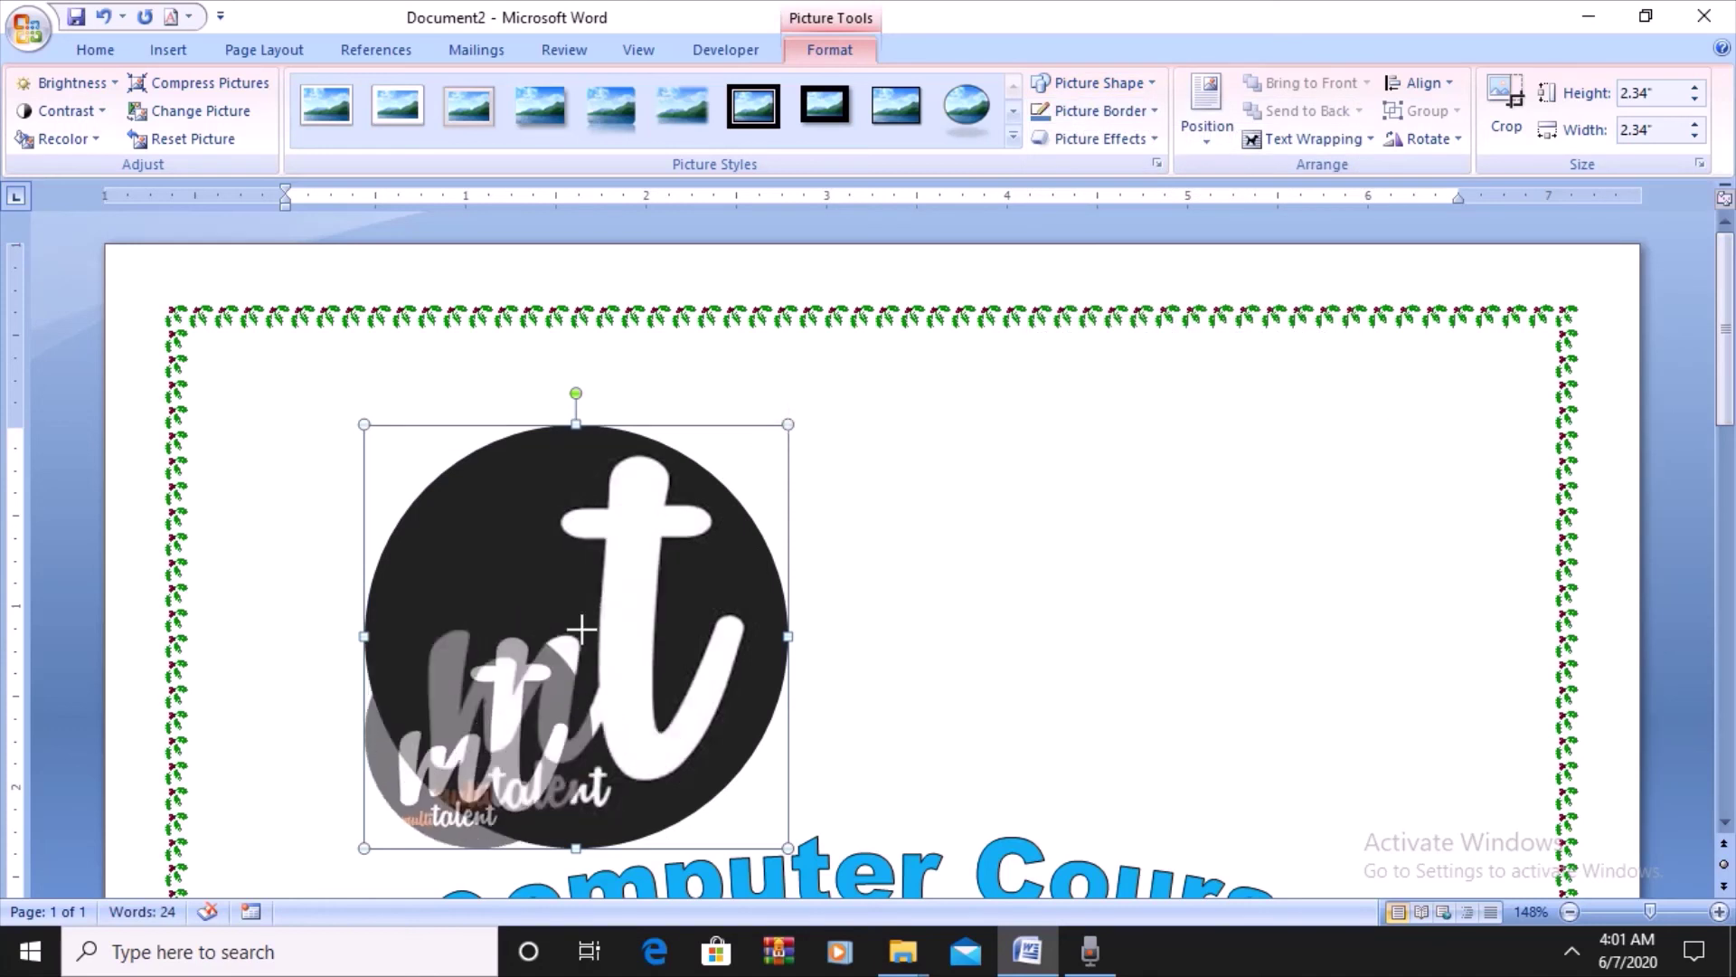
{"action": "left_click_drag", "start_coordinate": [436, 476], "coordinate": [386, 475]}
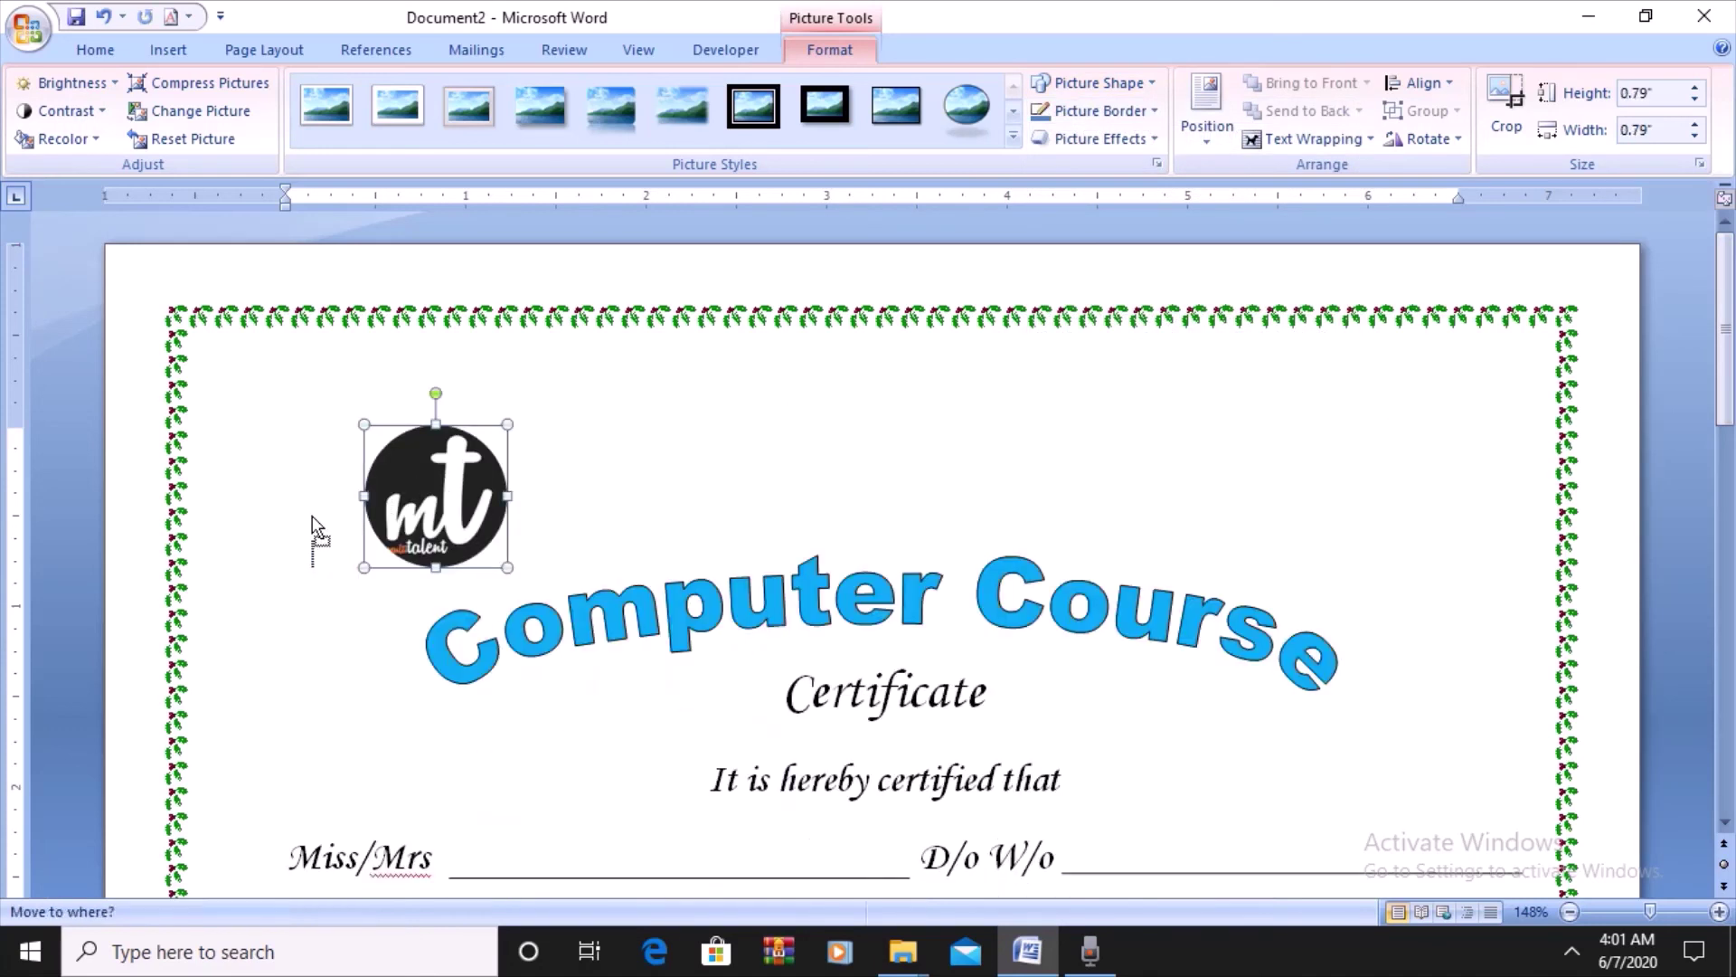
- Float the logo in front of text, resize it to 0.53 inches and place it beside the title
{"action": "left_click", "coordinate": [1266, 138]}
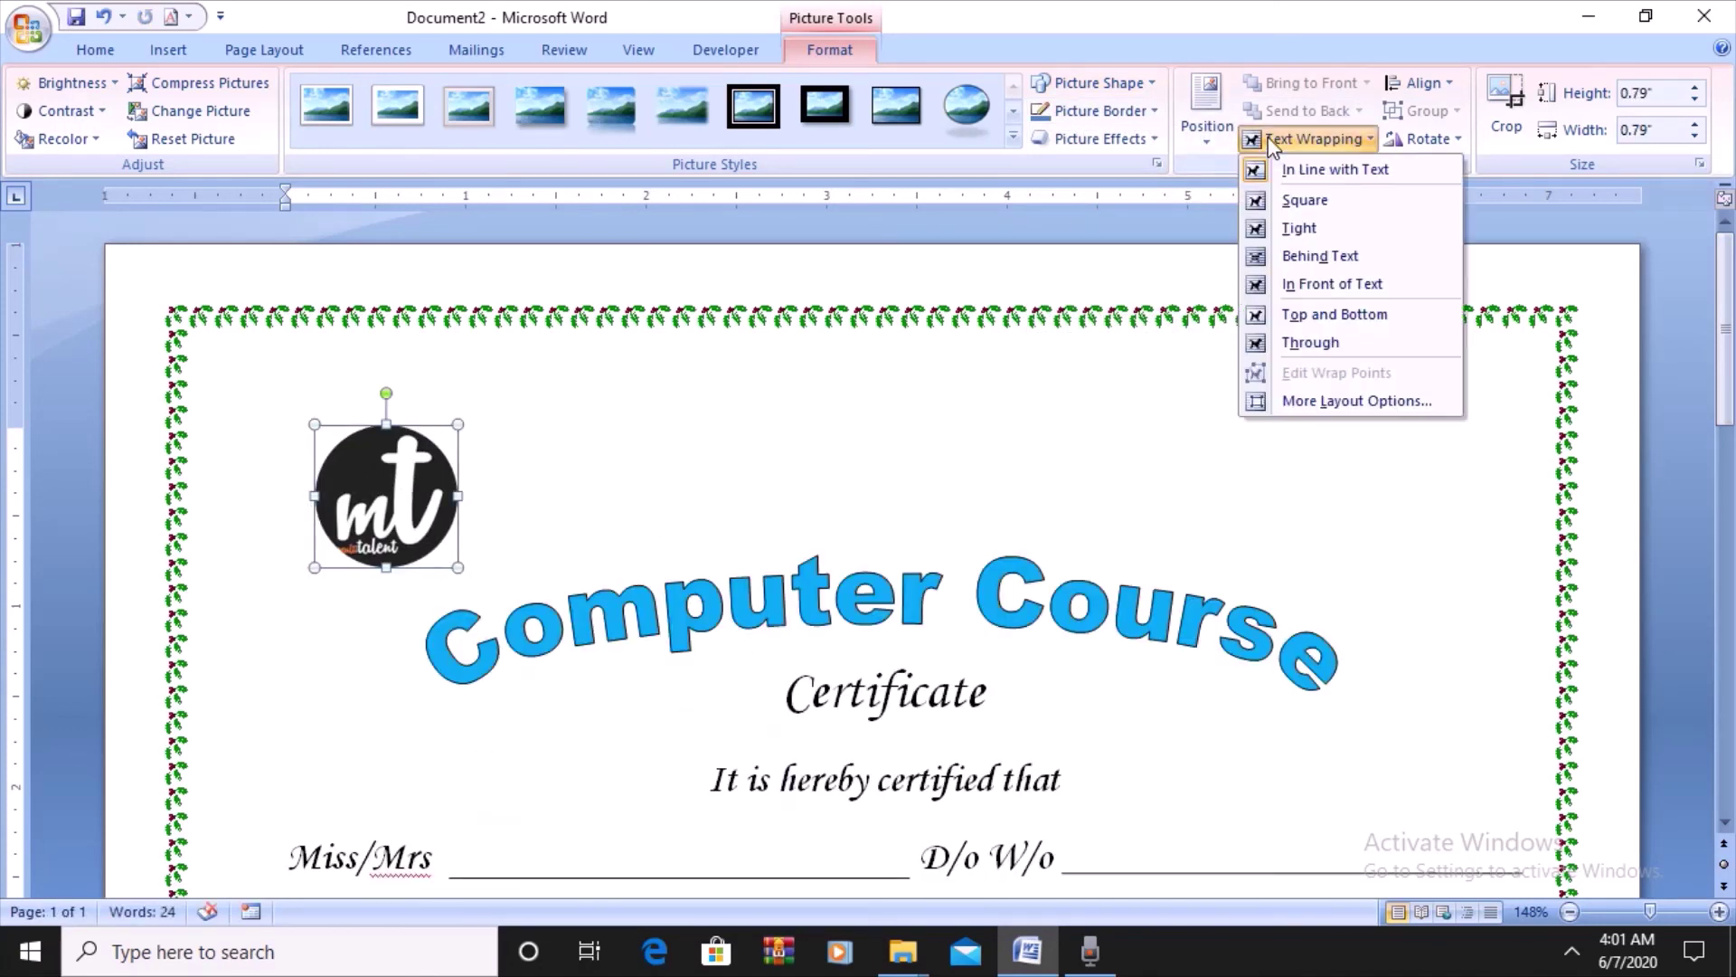
{"action": "left_click", "coordinate": [1276, 284]}
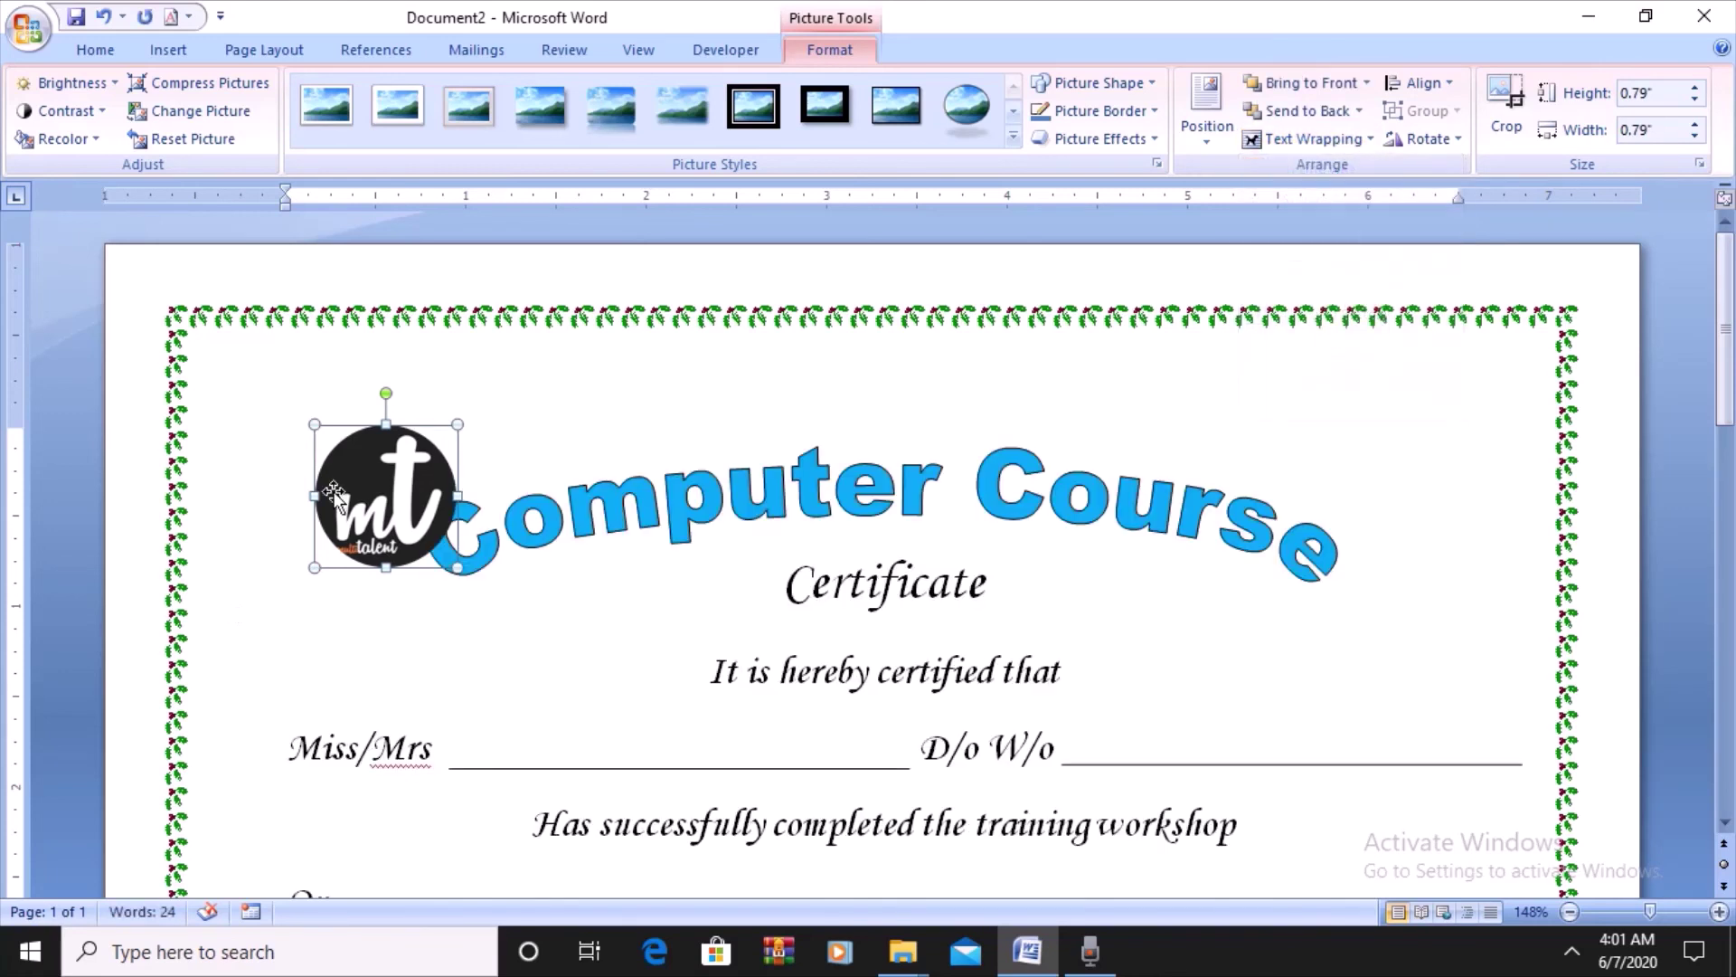
{"action": "mouse_move", "coordinate": [458, 424]}
{"action": "left_mouse_down"}
{"action": "mouse_move", "coordinate": [410, 471]}
{"action": "mouse_move", "coordinate": [308, 442]}
{"action": "left_mouse_up"}
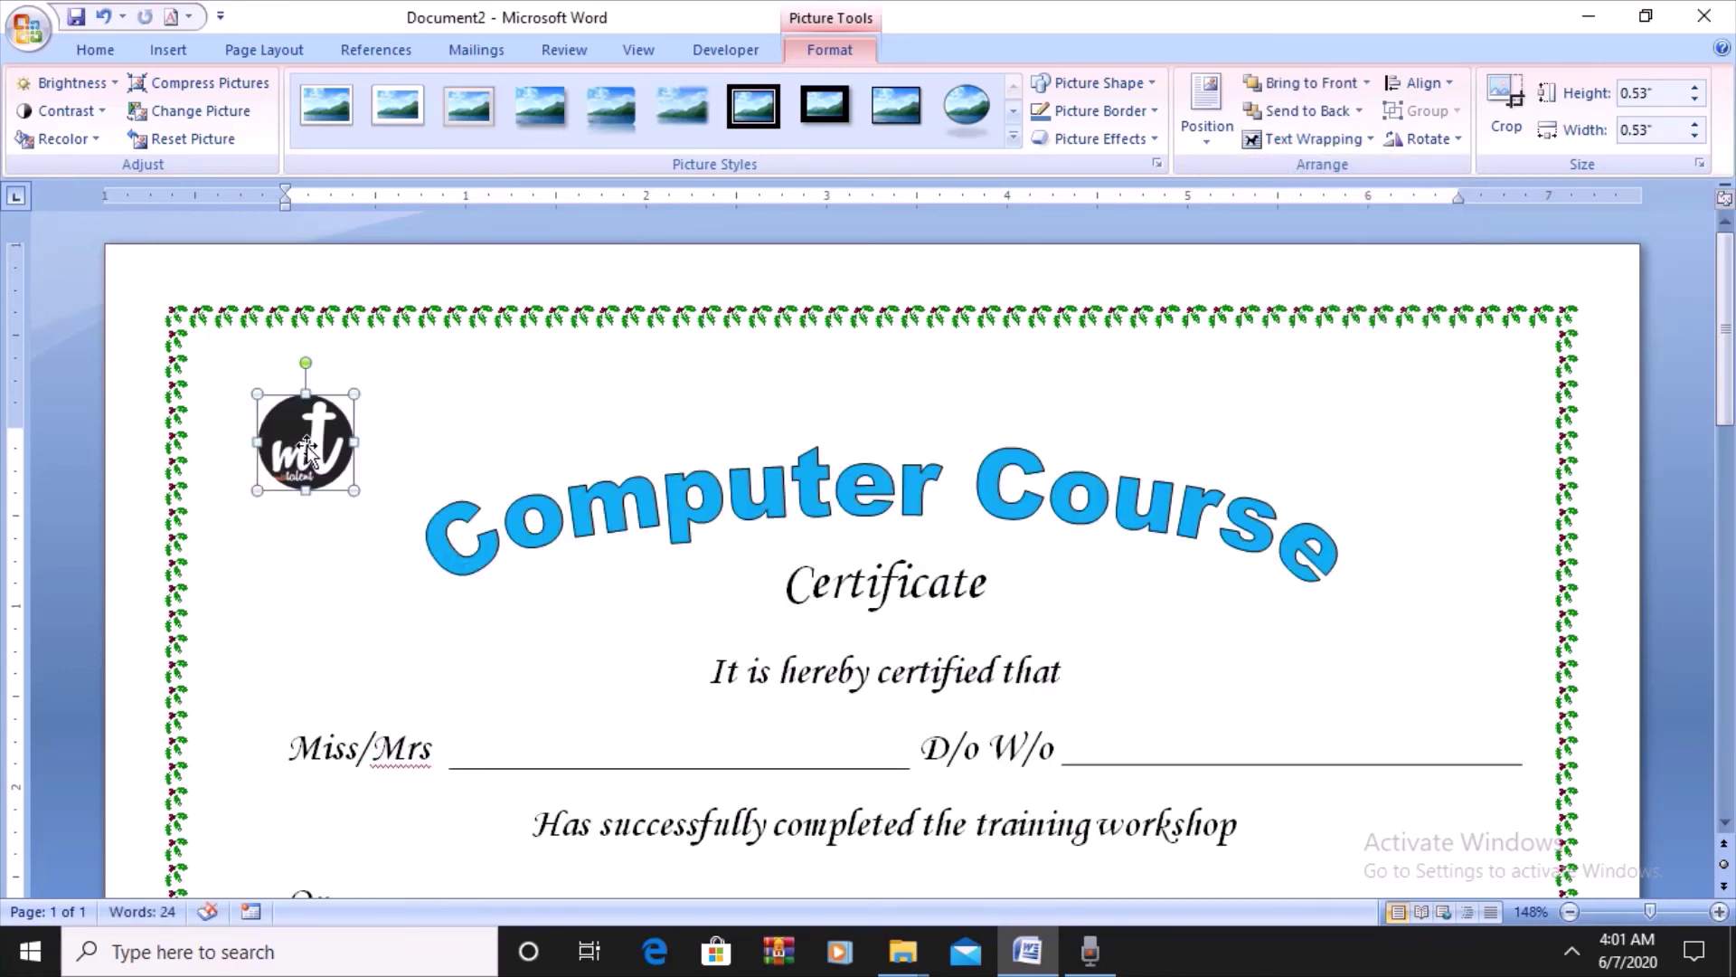
{"action": "left_click", "coordinate": [338, 584]}
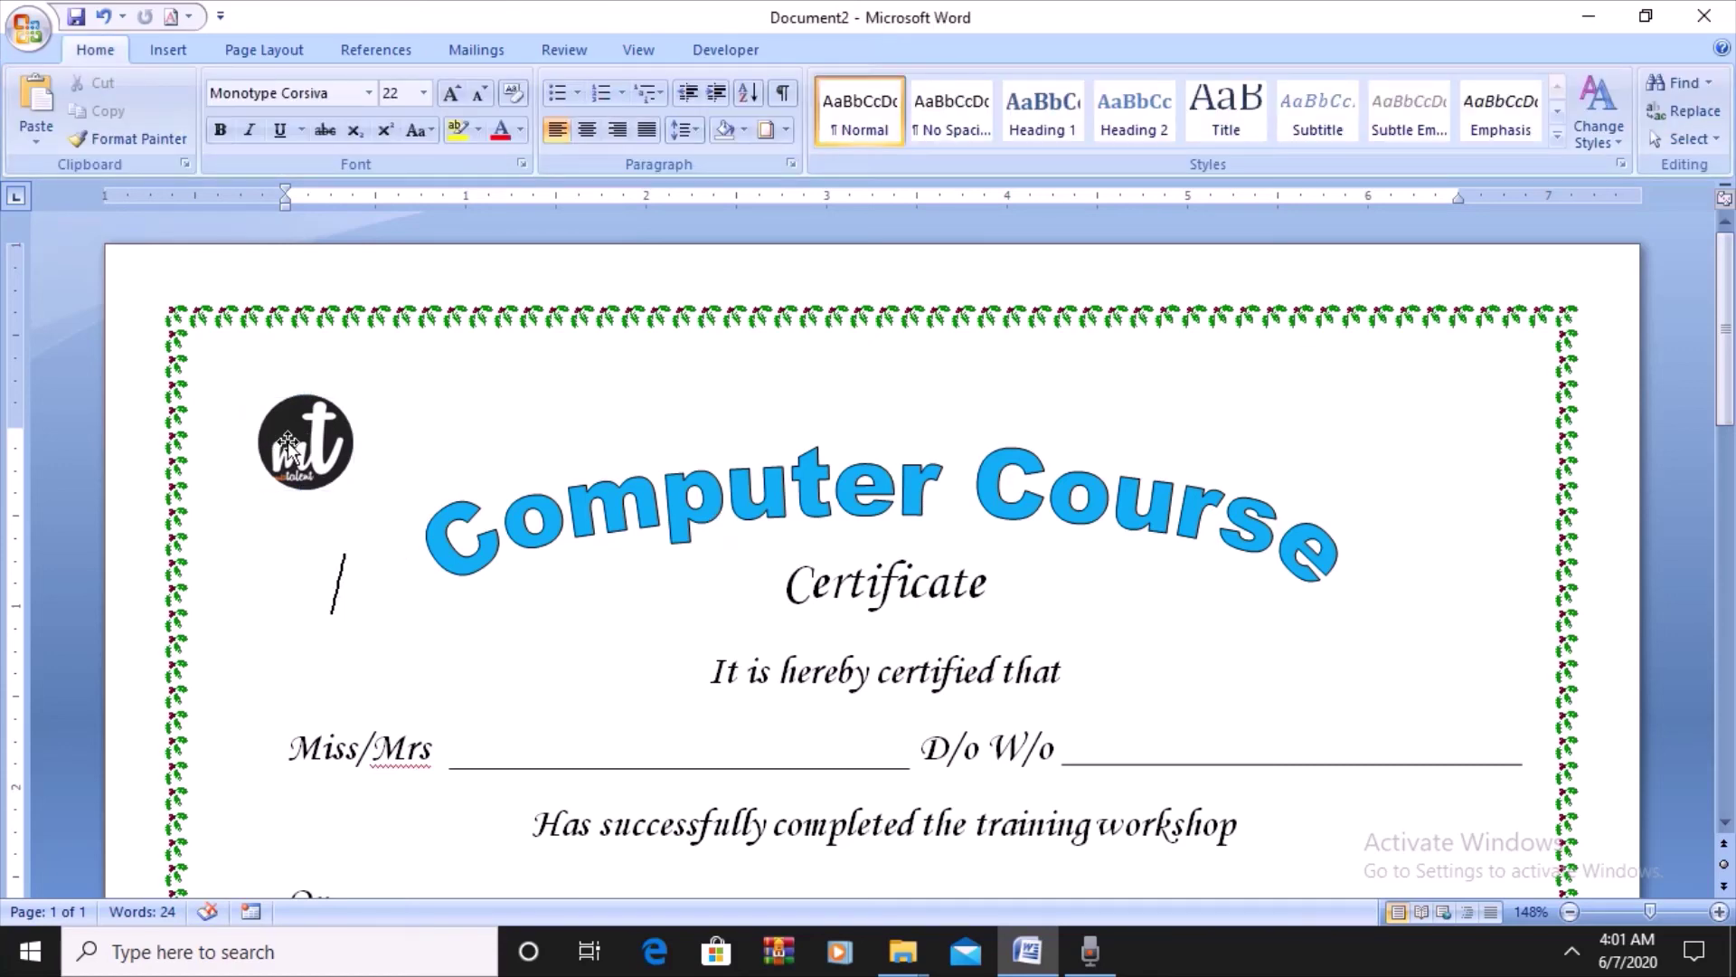
{"action": "left_click", "coordinate": [295, 445]}
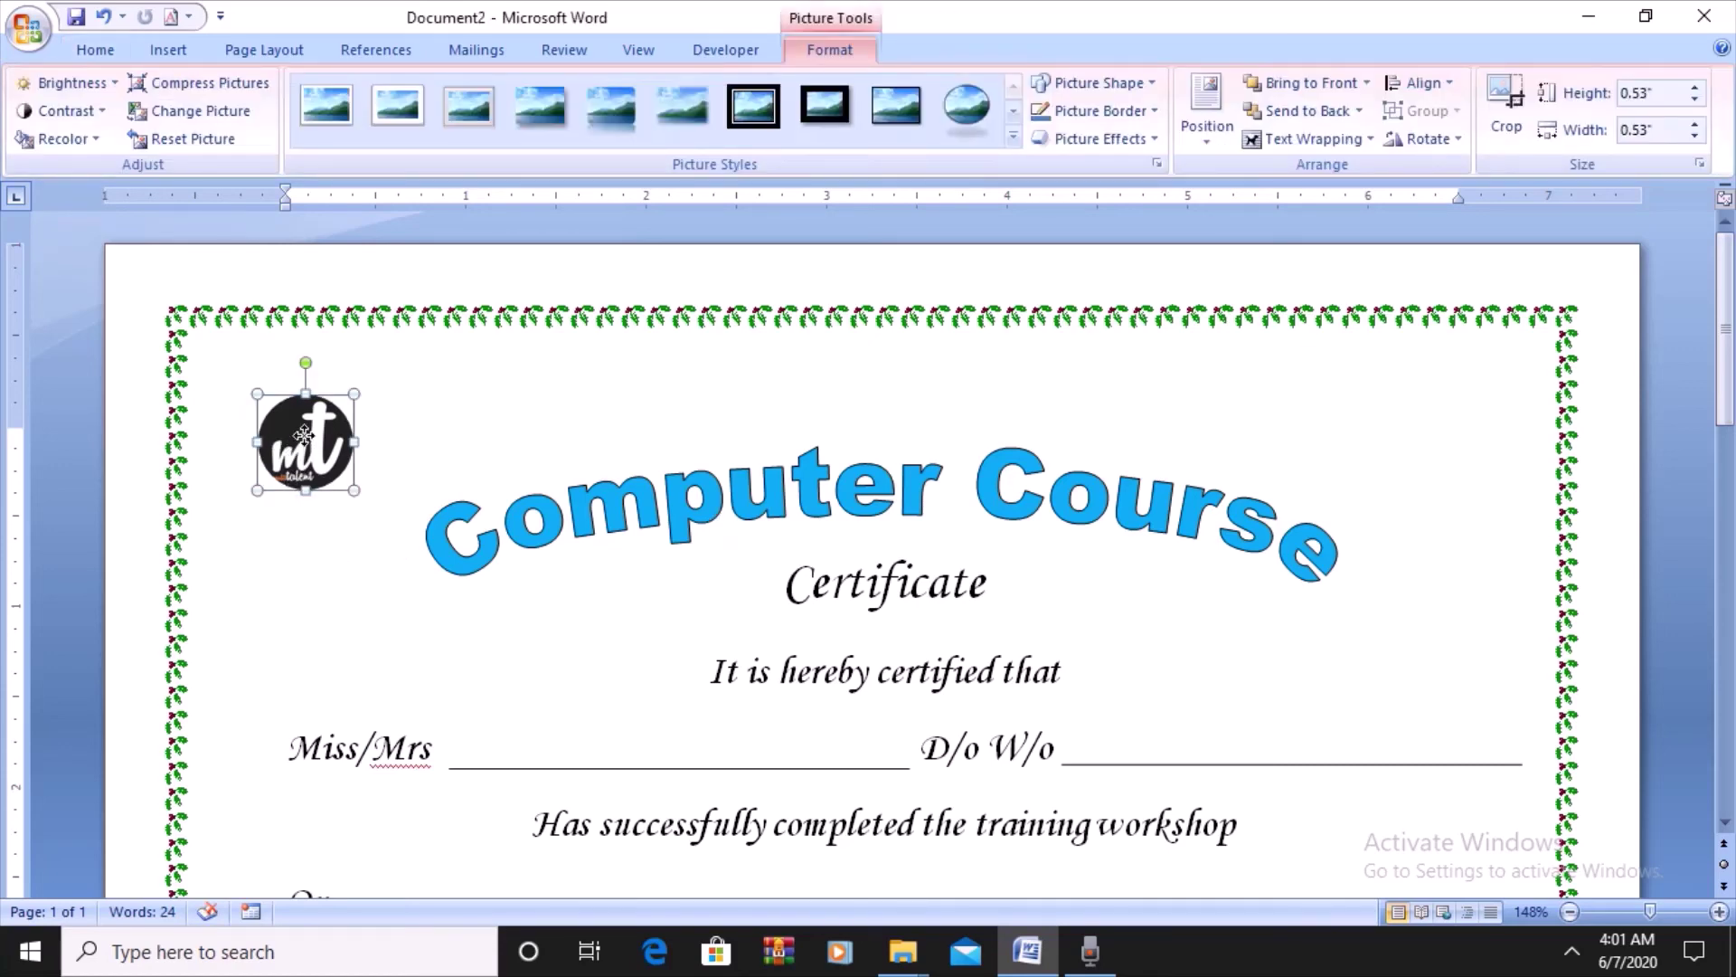
{"action": "left_click_drag", "start_coordinate": [303, 435], "coordinate": [300, 506]}
{"action": "left_click", "coordinate": [256, 642]}
{"action": "key", "text": "End"}
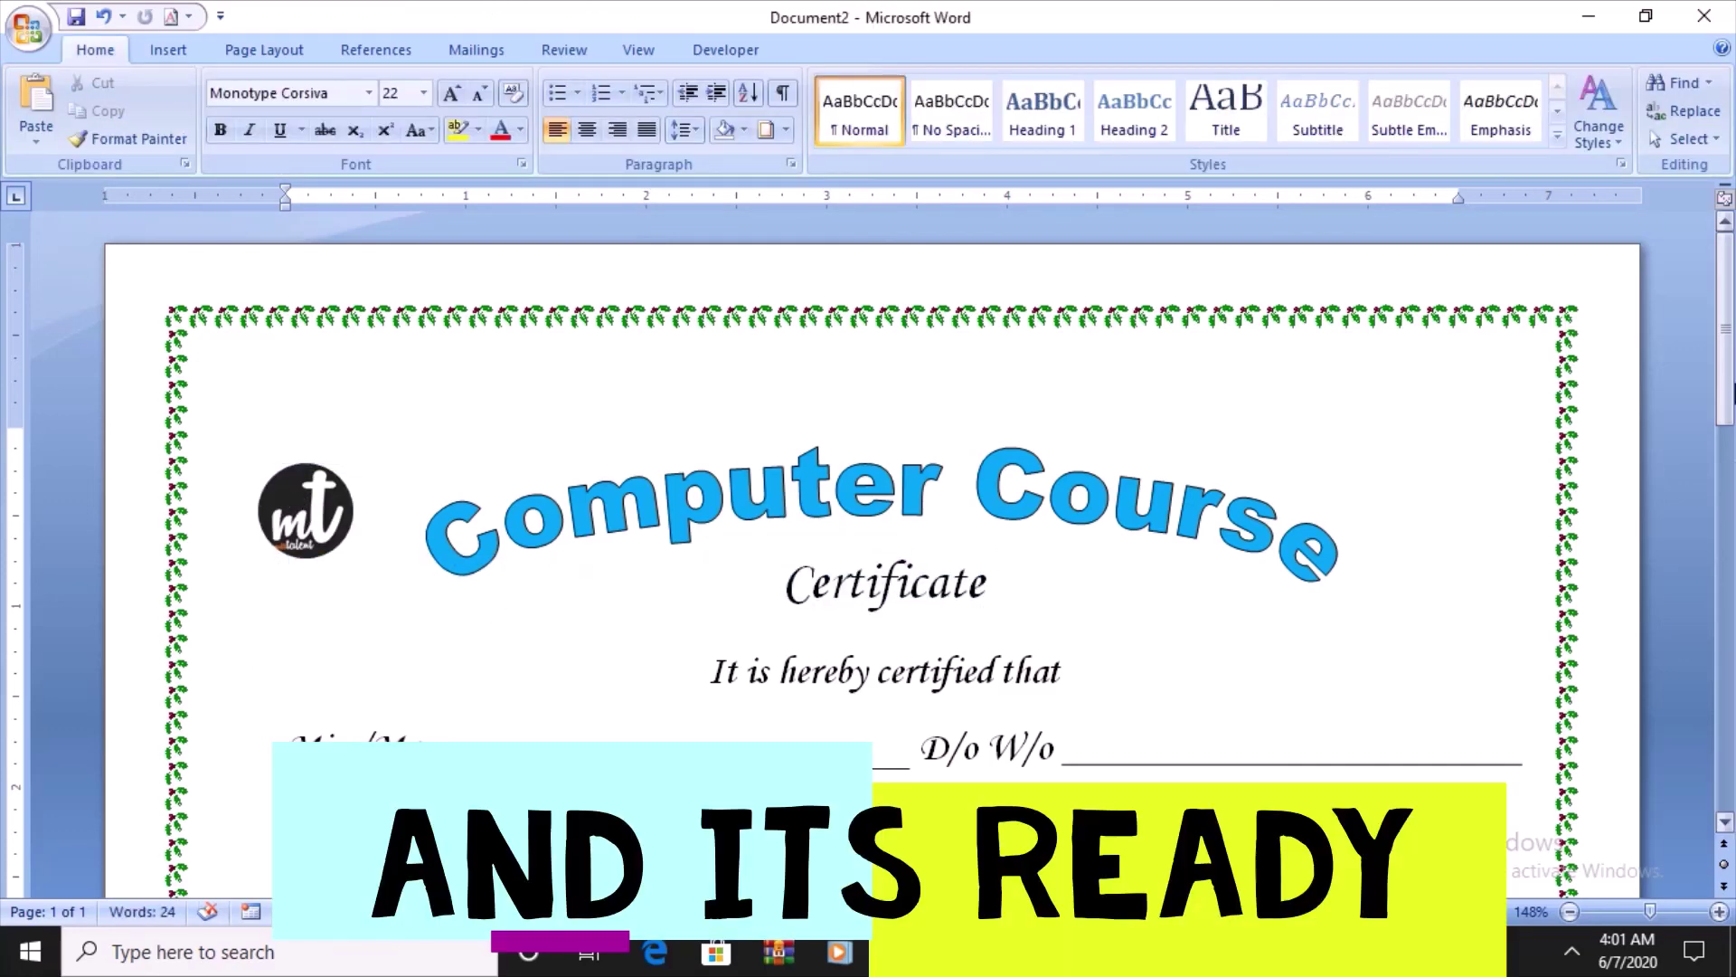
{"action": "scroll", "coordinate": [868, 542], "scroll_direction": "down", "scroll_amount": 3}
{"action": "scroll", "coordinate": [868, 542], "scroll_direction": "down", "scroll_amount": 8}
{"action": "scroll", "coordinate": [868, 543], "scroll_direction": "up", "scroll_amount": 10}
{"action": "scroll", "coordinate": [868, 543], "scroll_direction": "up", "scroll_amount": 2}
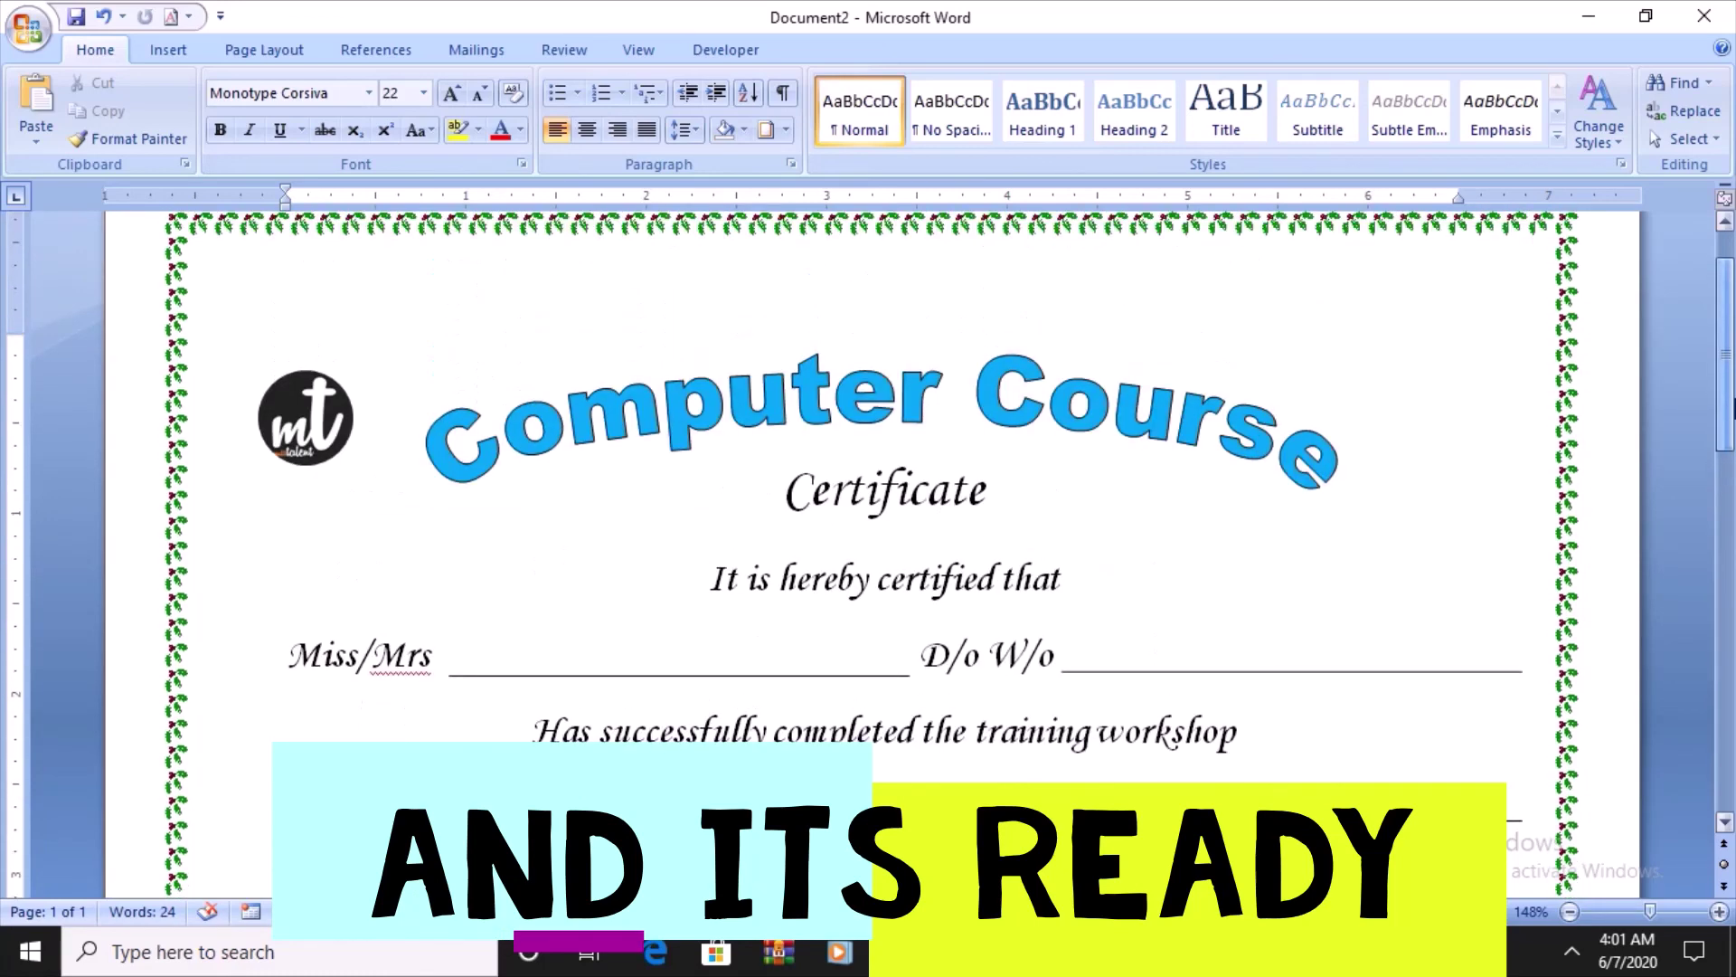
{"action": "scroll", "coordinate": [869, 542], "scroll_direction": "down", "scroll_amount": 4}
{"action": "scroll", "coordinate": [868, 543], "scroll_direction": "up", "scroll_amount": 3}
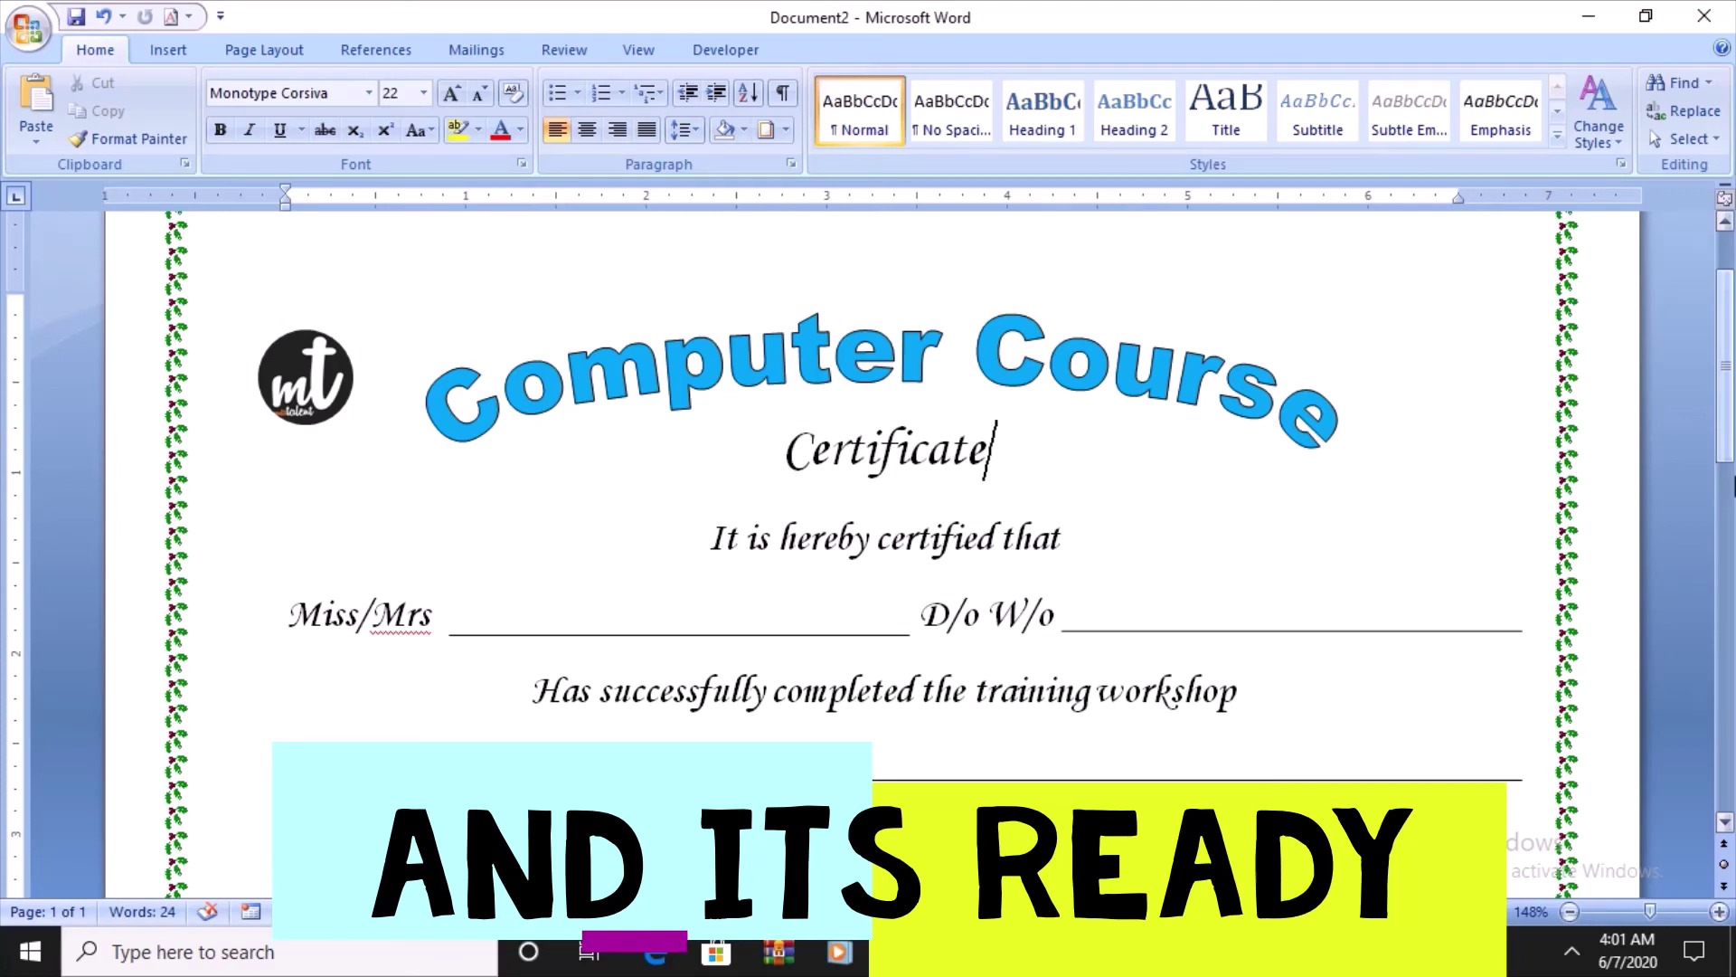
{"action": "left_click_drag", "start_coordinate": [1731, 479], "coordinate": [1732, 463]}
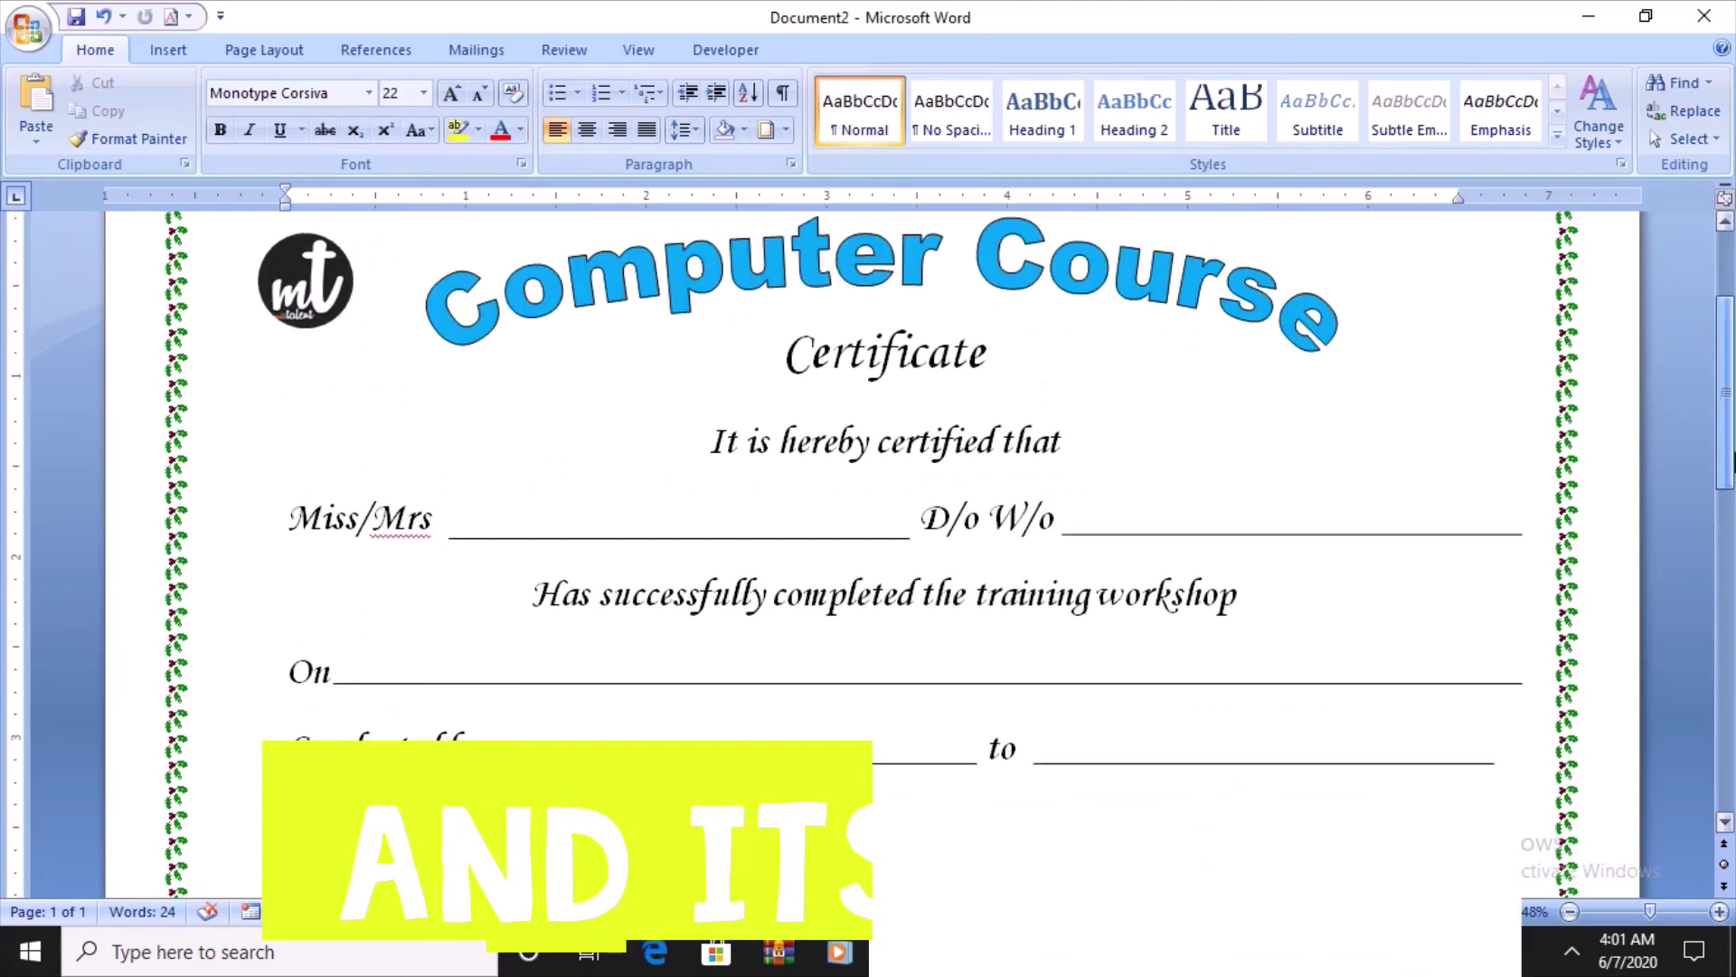